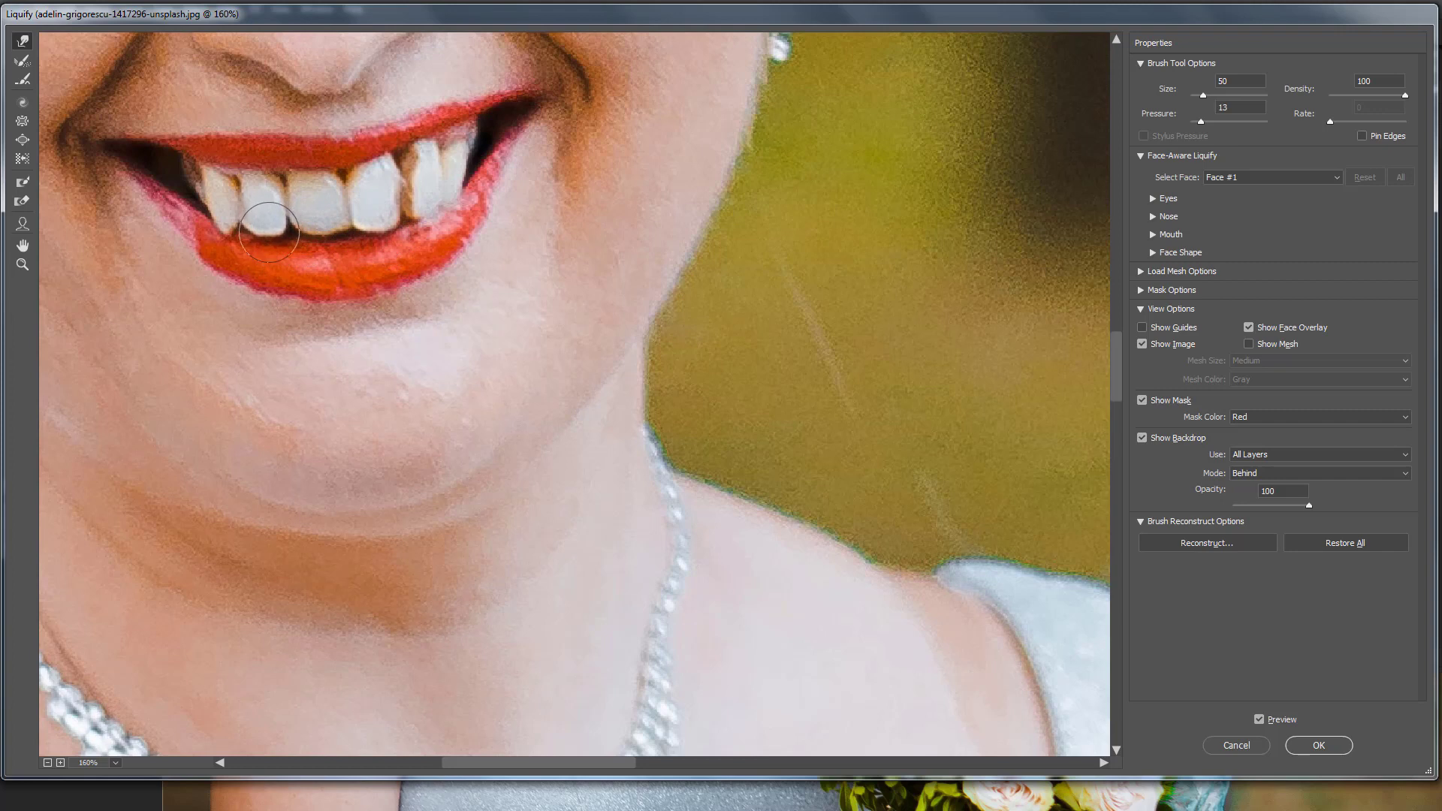
Reduce the Liquify brush size to 15, even out the upper teeth's edges and apply the filter.
{"action": "key", "text": "bracketleft"}
{"action": "key", "text": "bracketleft"}
{"action": "key", "text": "bracketleft"}
{"action": "key", "text": "bracketleft"}
{"action": "key", "text": "bracketleft"}
{"action": "key", "text": "bracketleft"}
{"action": "key", "text": "bracketleft"}
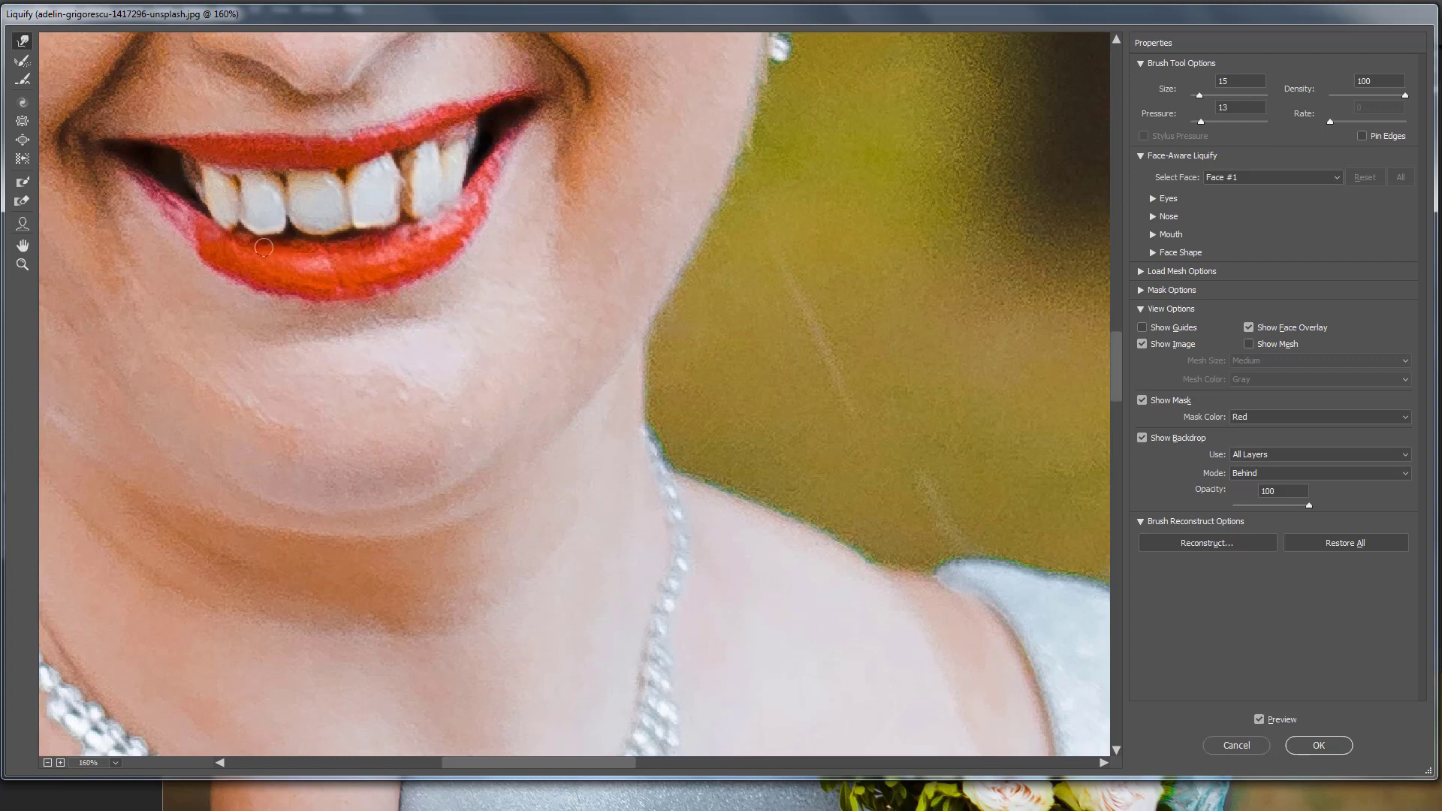
{"action": "left_click", "coordinate": [1319, 745]}
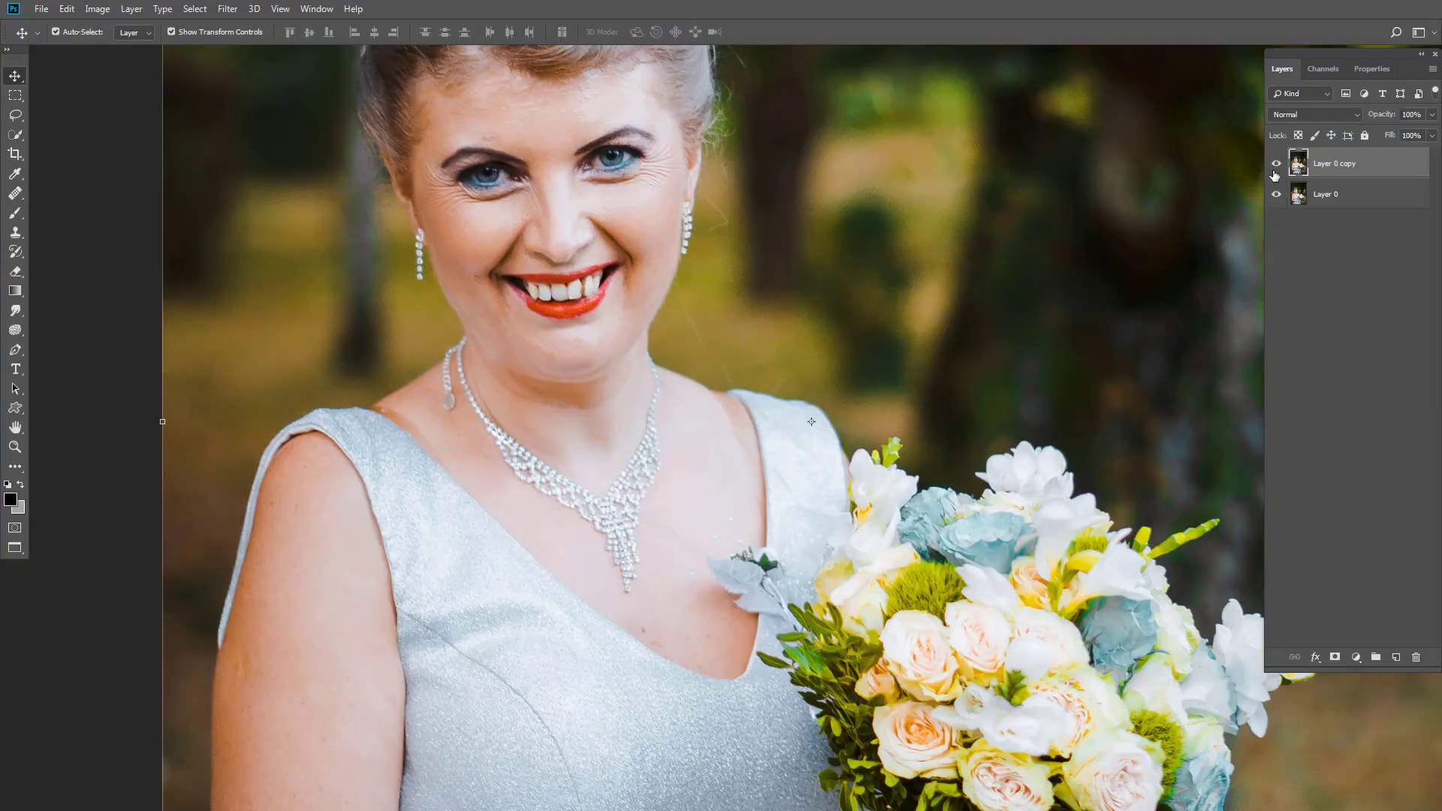
Lasso loosely around the whole mouth, including a margin of skin, and copy the selection to a new layer.
{"action": "scroll", "coordinate": [487, 248], "scroll_direction": "up", "scroll_amount": 8}
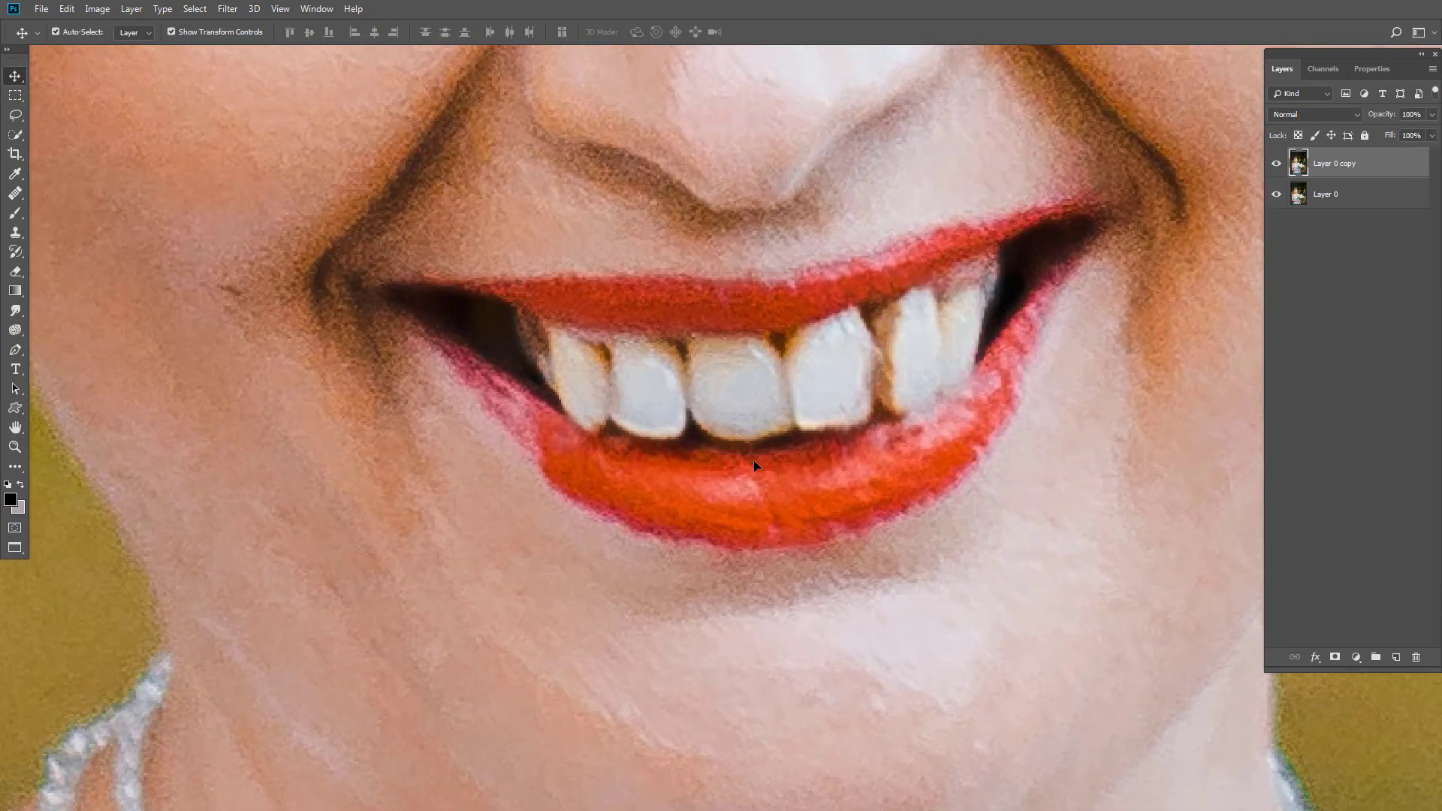
{"action": "left_click_drag", "start_coordinate": [755, 460], "coordinate": [614, 440]}
{"action": "scroll", "coordinate": [486, 410], "scroll_direction": "up", "scroll_amount": 2}
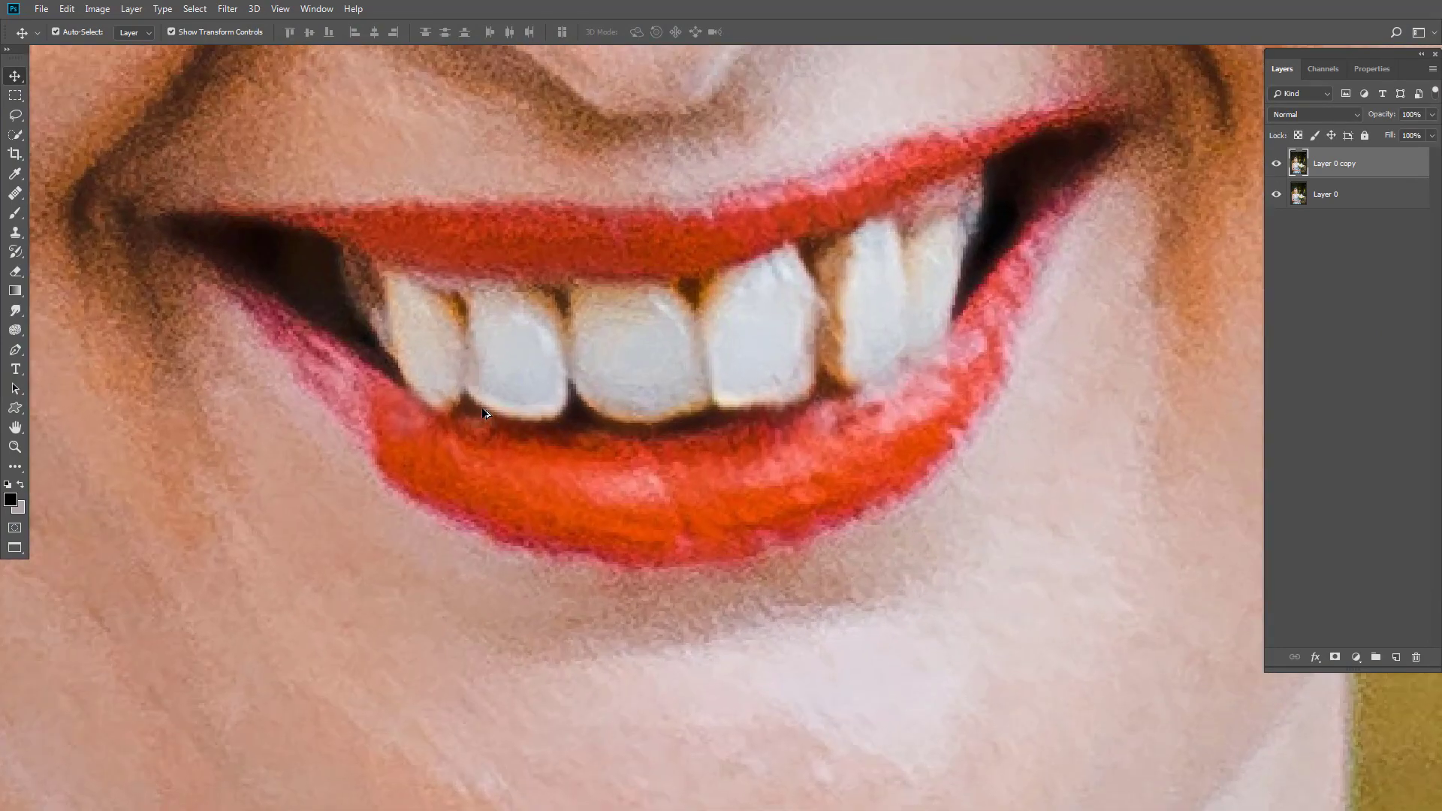
{"action": "left_click_drag", "start_coordinate": [921, 280], "coordinate": [911, 346]}
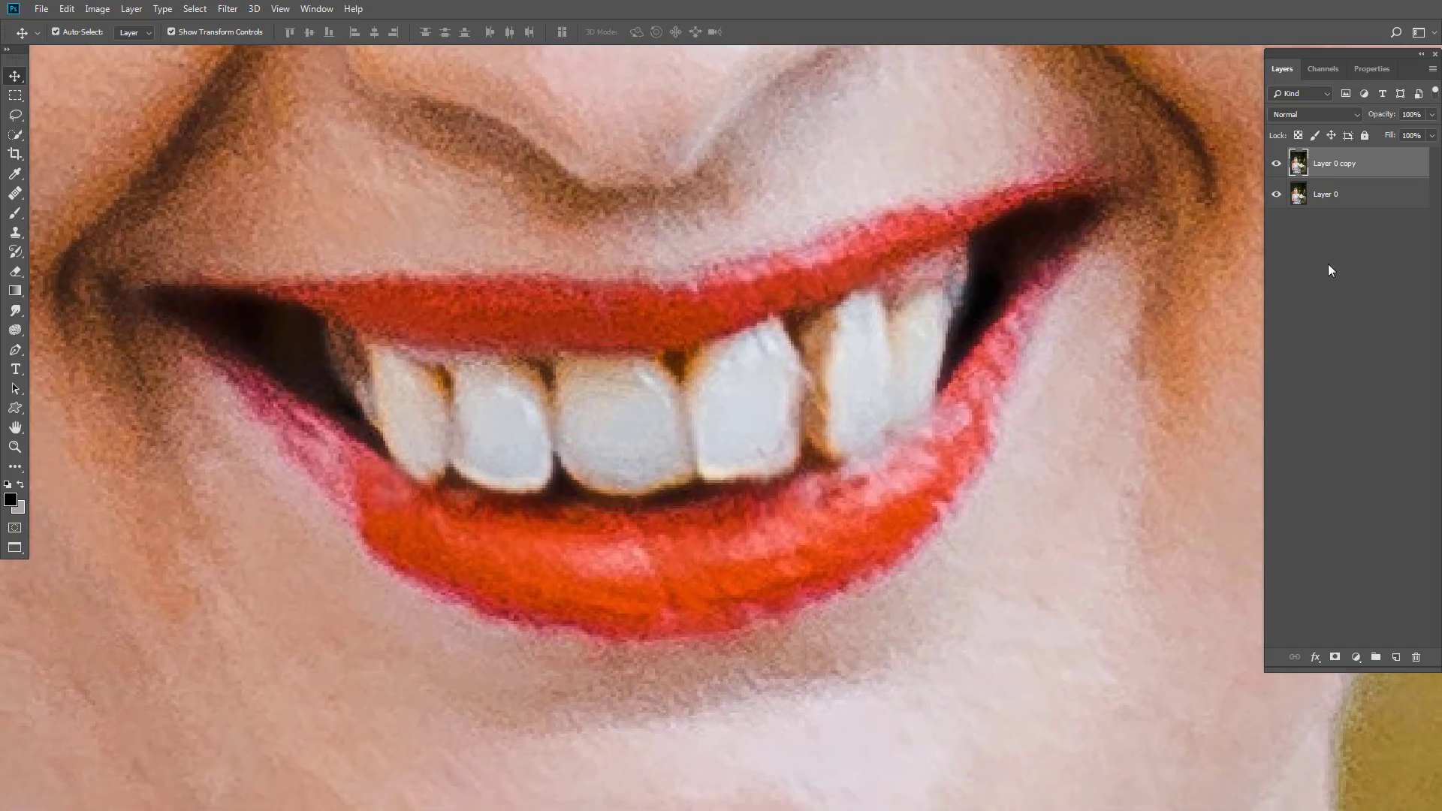
{"action": "key", "text": "l"}
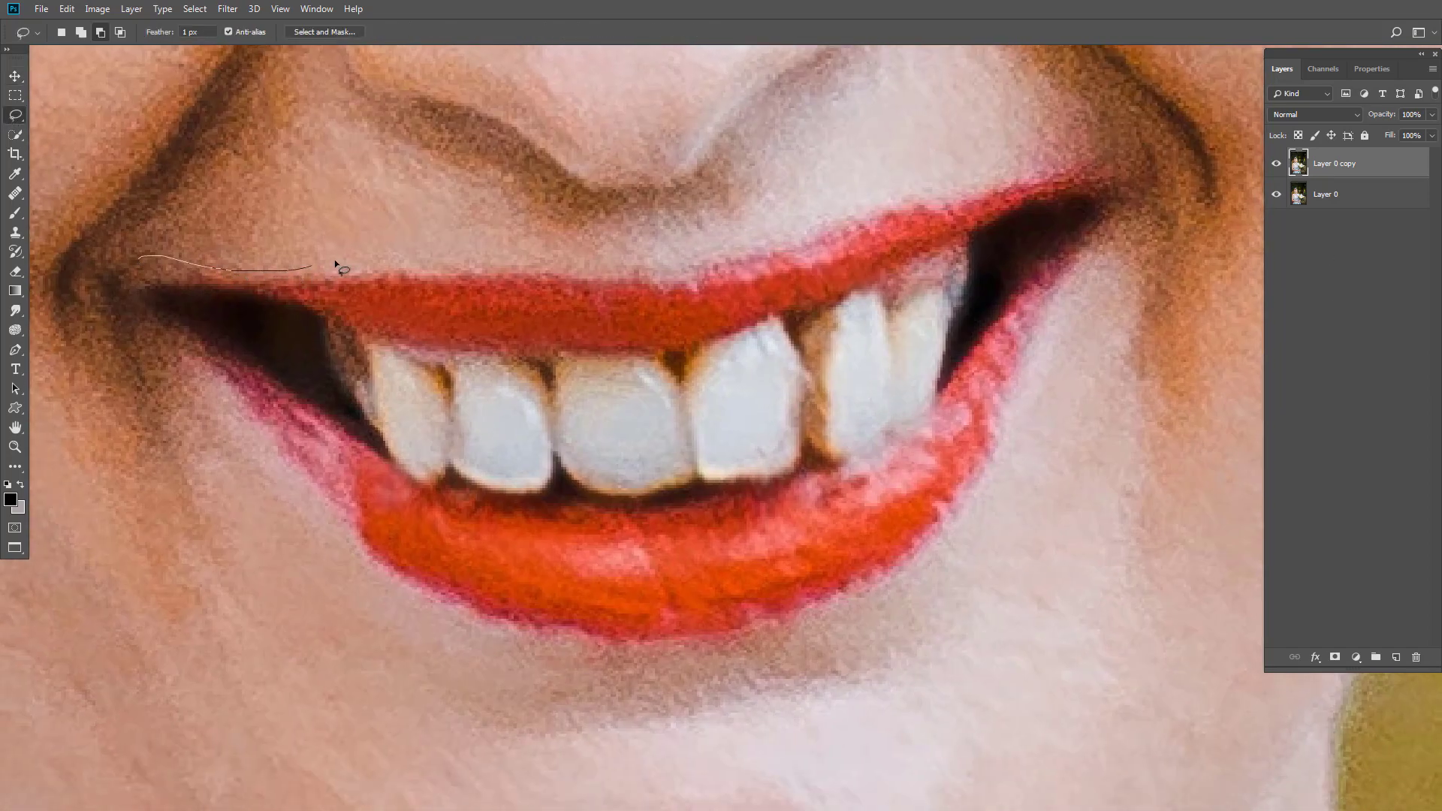
{"action": "mouse_move", "coordinate": [336, 263]}
{"action": "left_mouse_down"}
{"action": "mouse_move", "coordinate": [598, 258]}
{"action": "mouse_move", "coordinate": [1085, 133]}
{"action": "mouse_move", "coordinate": [1138, 221]}
{"action": "mouse_move", "coordinate": [1021, 443]}
{"action": "mouse_move", "coordinate": [895, 630]}
{"action": "mouse_move", "coordinate": [620, 688]}
{"action": "mouse_move", "coordinate": [371, 599]}
{"action": "mouse_move", "coordinate": [147, 304]}
{"action": "mouse_move", "coordinate": [143, 263]}
{"action": "left_mouse_up"}
{"action": "right_click", "coordinate": [513, 406]}
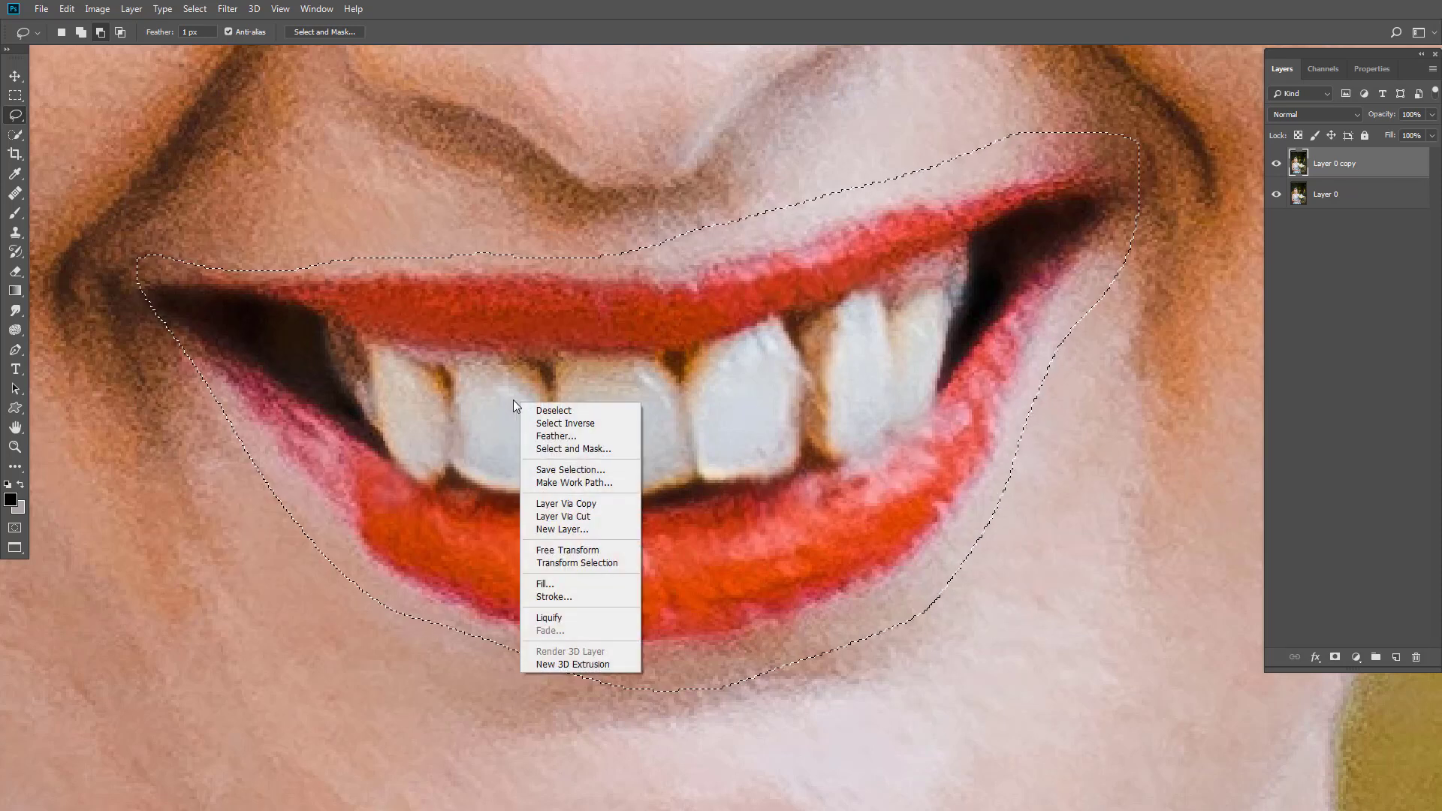
{"action": "left_click", "coordinate": [565, 503]}
Scale the copied mouth down around its centre to about 84% and compare it with the original mouth.
{"action": "key", "text": "ctrl+t"}
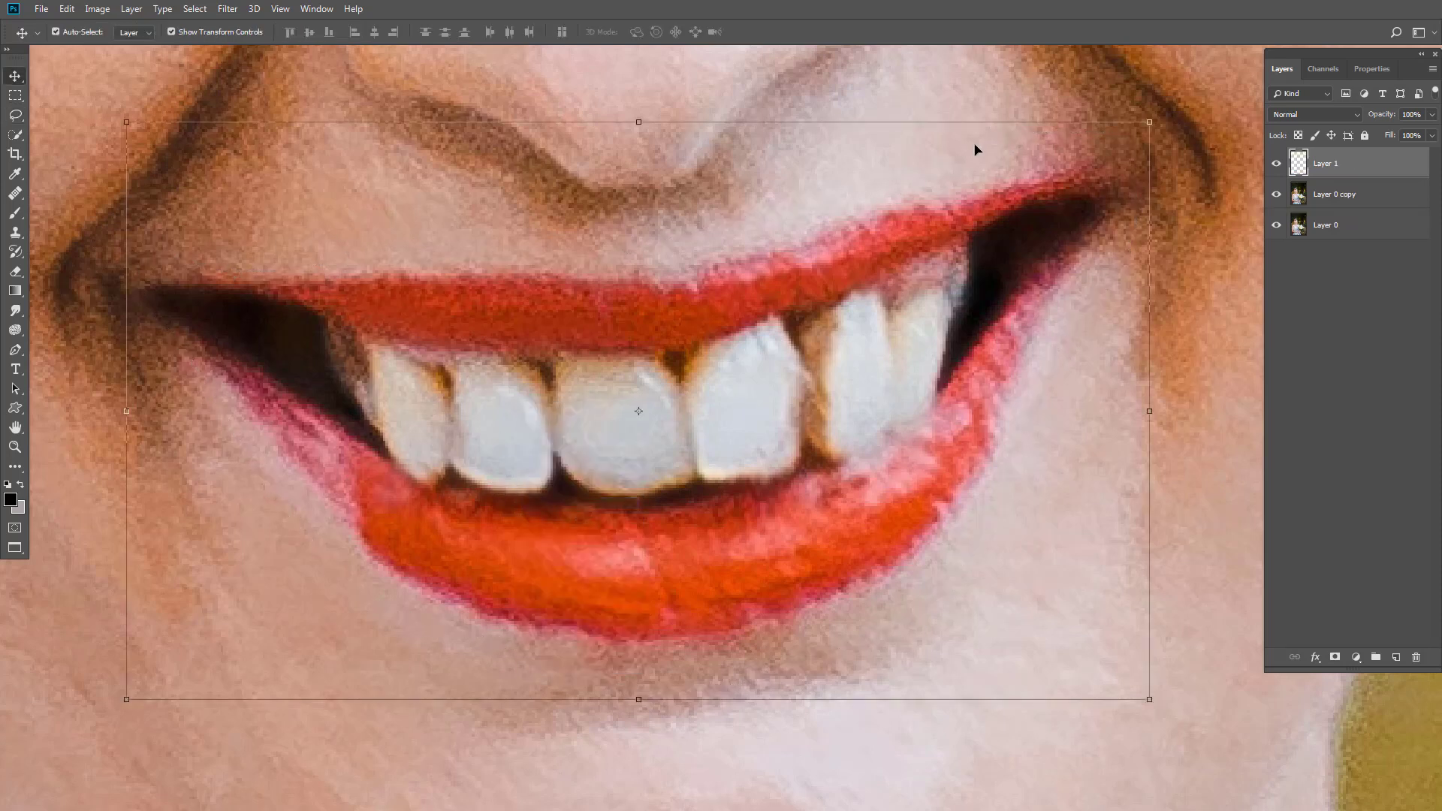
{"action": "left_click_drag", "start_coordinate": [1151, 125], "coordinate": [1069, 164]}
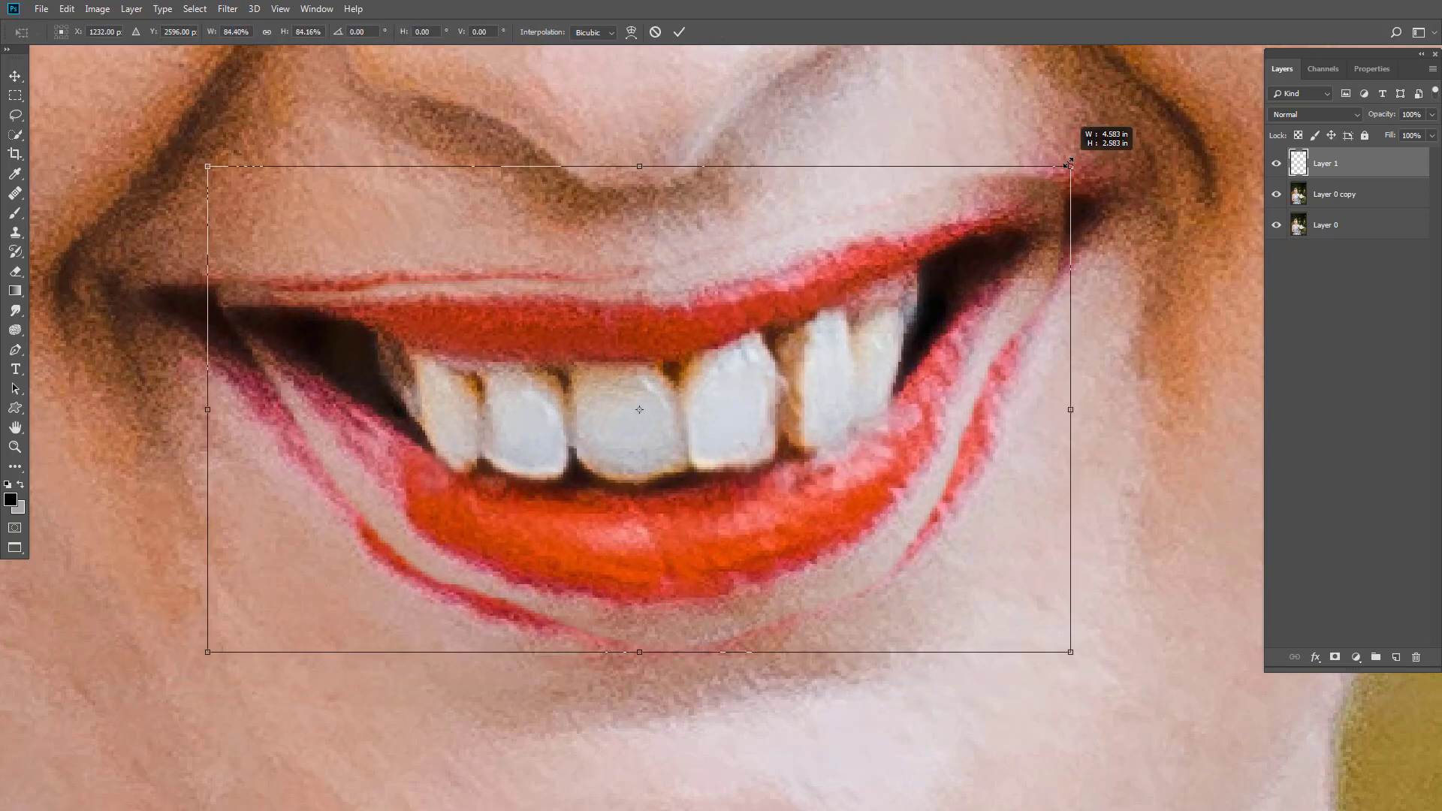
{"action": "key", "text": "Return"}
{"action": "scroll", "coordinate": [1232, 143], "scroll_direction": "down", "scroll_amount": 8}
{"action": "left_click_drag", "start_coordinate": [988, 263], "coordinate": [732, 411]}
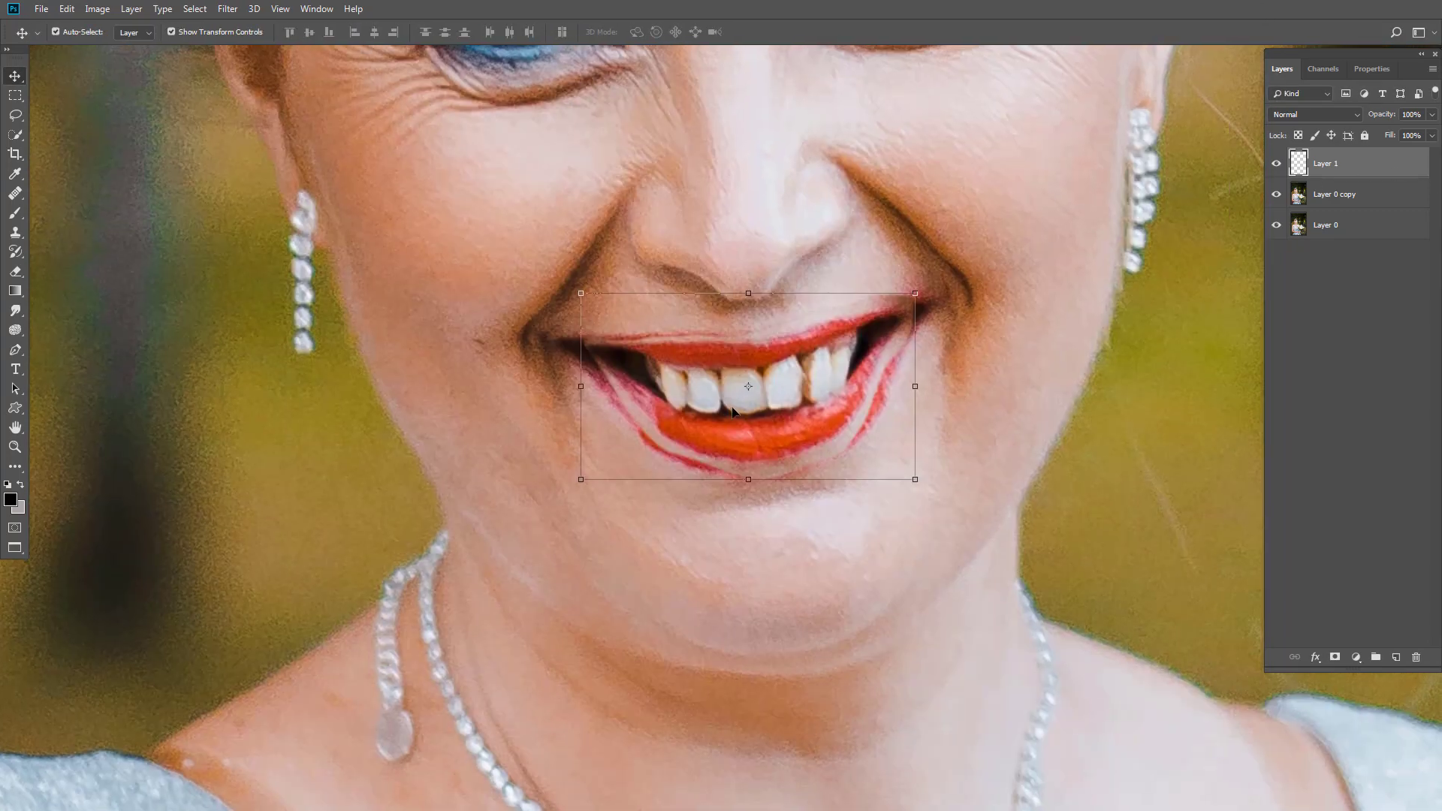
{"action": "scroll", "coordinate": [735, 398], "scroll_direction": "up", "scroll_amount": 5}
{"action": "scroll", "coordinate": [754, 378], "scroll_direction": "up", "scroll_amount": 1}
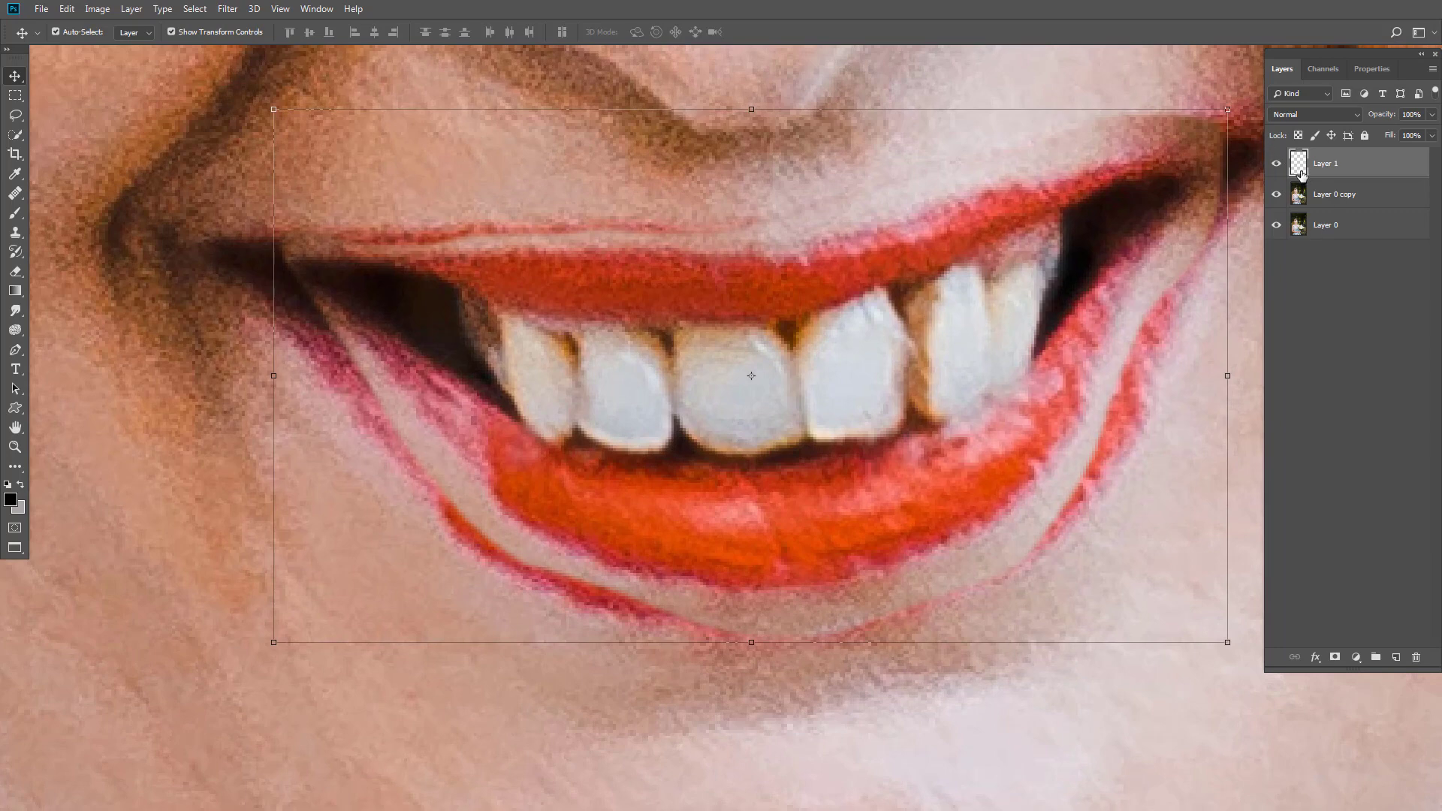
{"action": "left_click", "coordinate": [1278, 160]}
{"action": "left_click", "coordinate": [1278, 160]}
Add a new layer and remove the old lip line above the upper lip with the Healing Brush.
{"action": "left_click", "coordinate": [1398, 658]}
{"action": "left_click", "coordinate": [15, 194]}
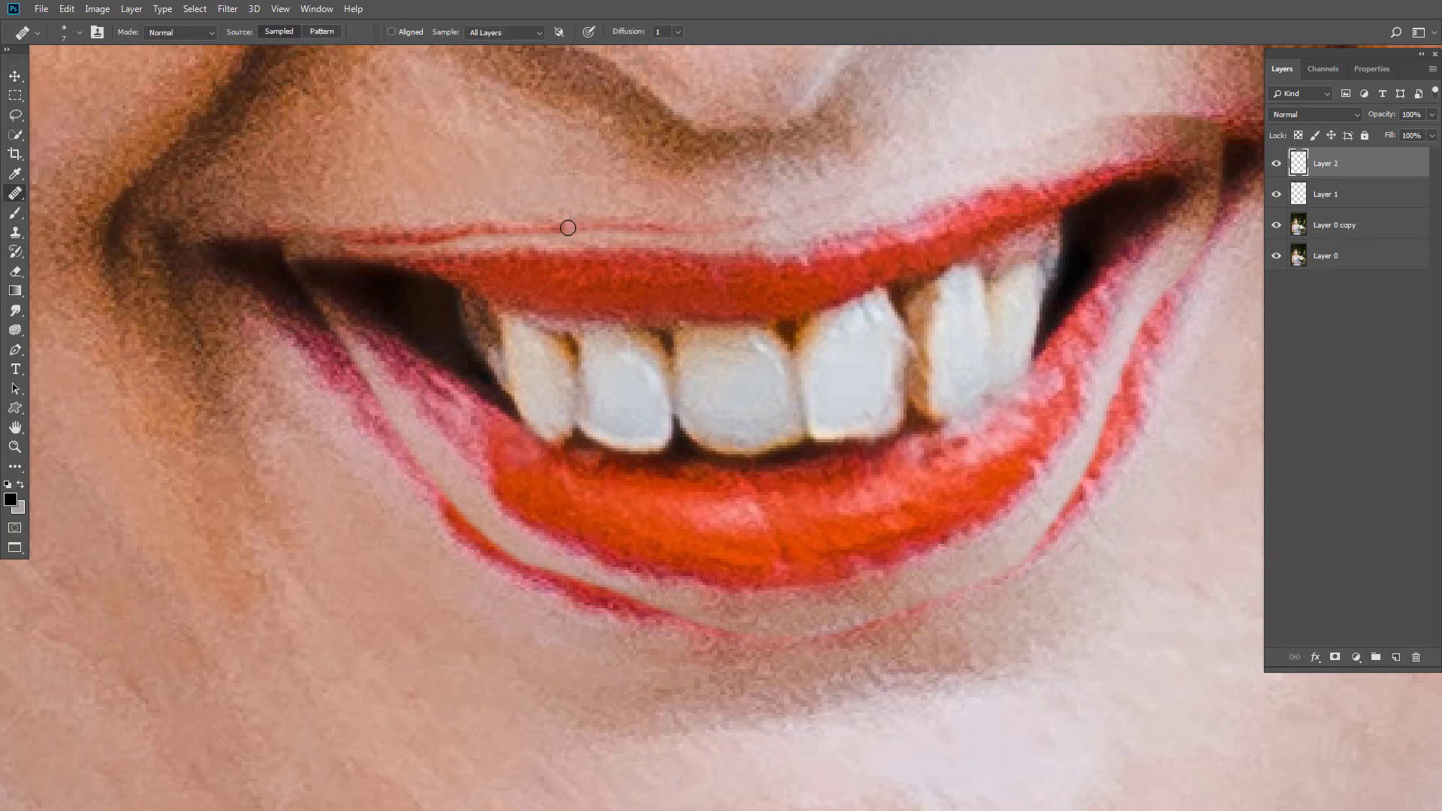
{"action": "mouse_move", "coordinate": [568, 228]}
{"action": "left_mouse_down"}
{"action": "mouse_move", "coordinate": [684, 228]}
{"action": "mouse_move", "coordinate": [644, 275]}
{"action": "left_mouse_up"}
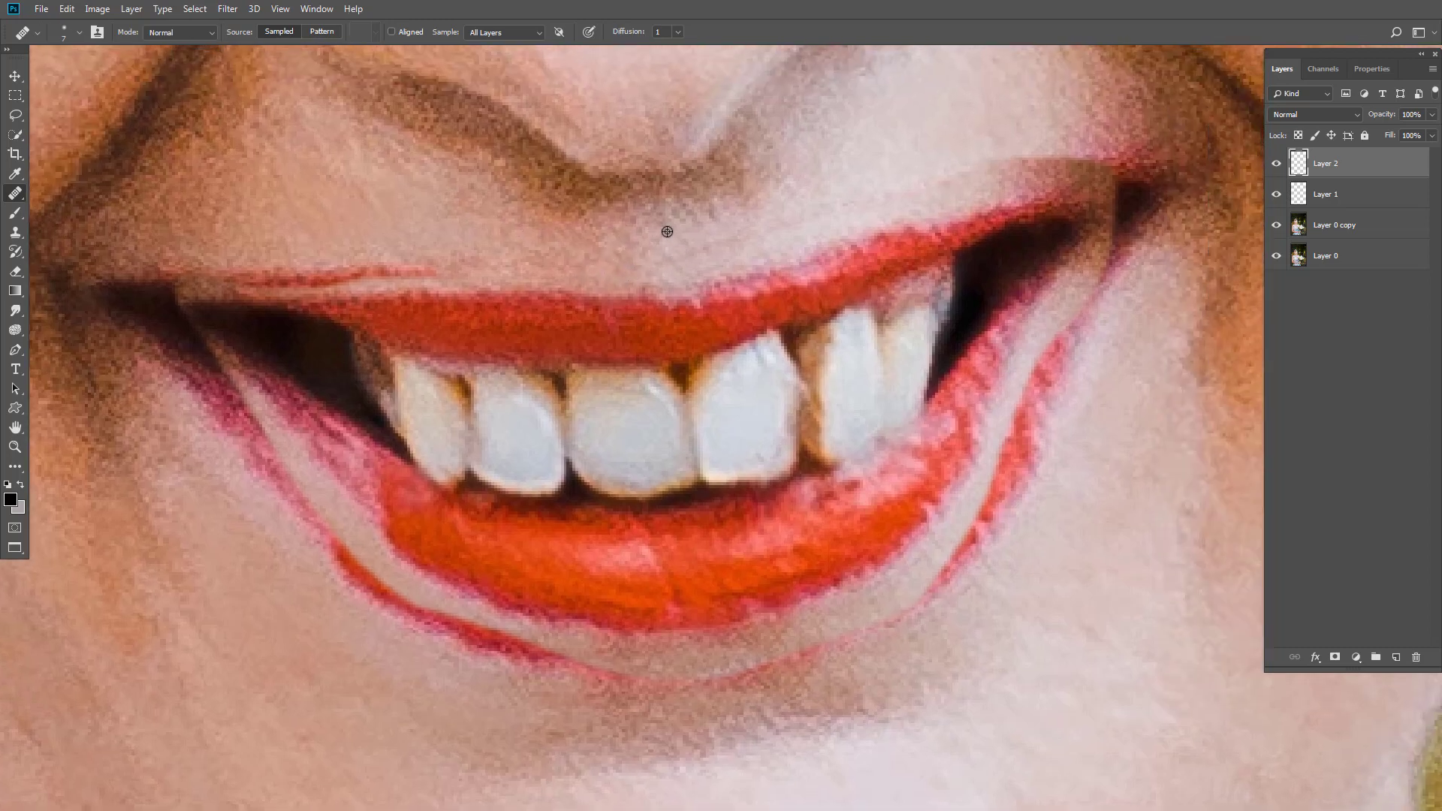
{"action": "left_click_drag", "start_coordinate": [793, 223], "coordinate": [742, 250]}
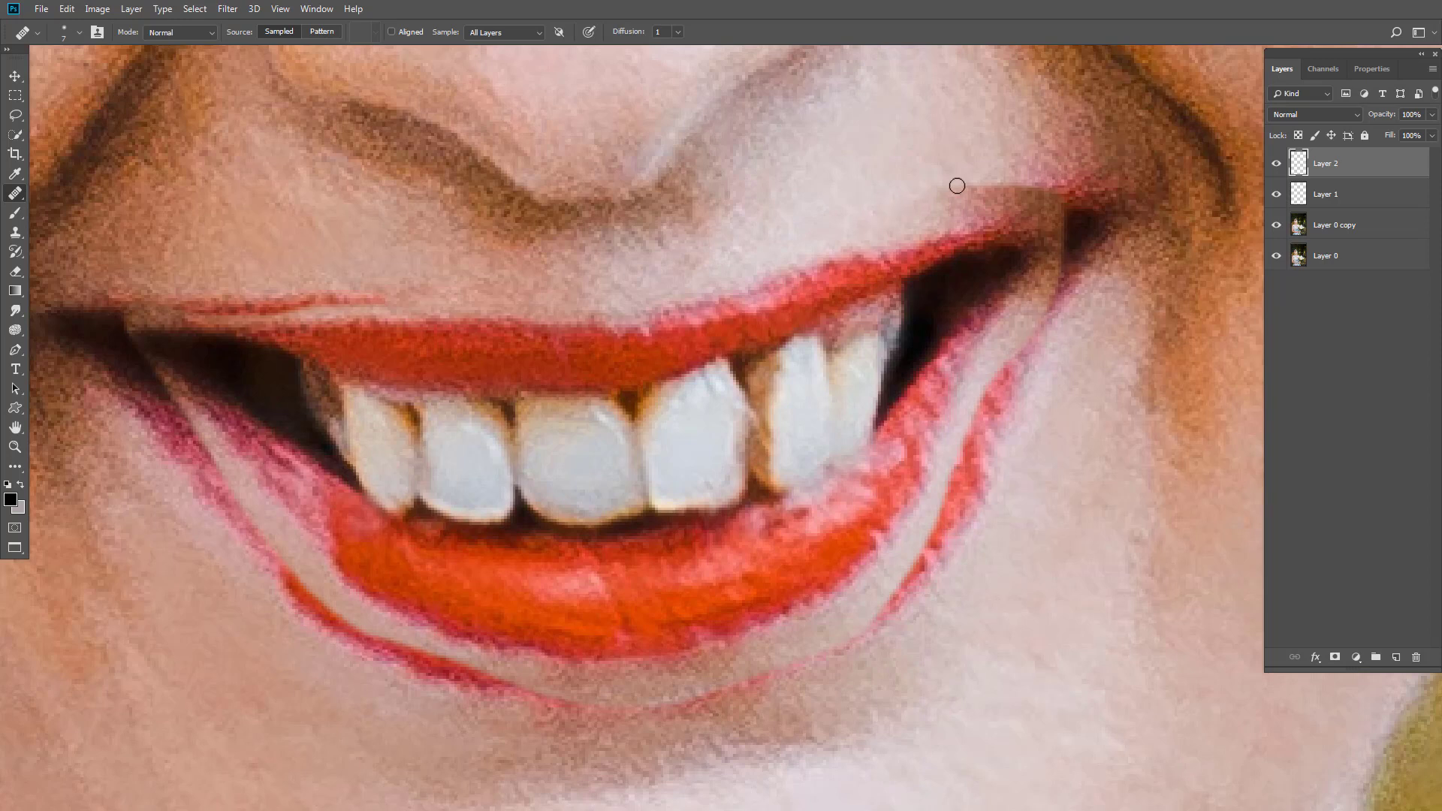
{"action": "mouse_move", "coordinate": [965, 189]}
{"action": "left_mouse_down"}
{"action": "mouse_move", "coordinate": [1020, 193]}
{"action": "mouse_move", "coordinate": [980, 192]}
{"action": "left_mouse_up"}
{"action": "left_click_drag", "start_coordinate": [610, 280], "coordinate": [644, 291]}
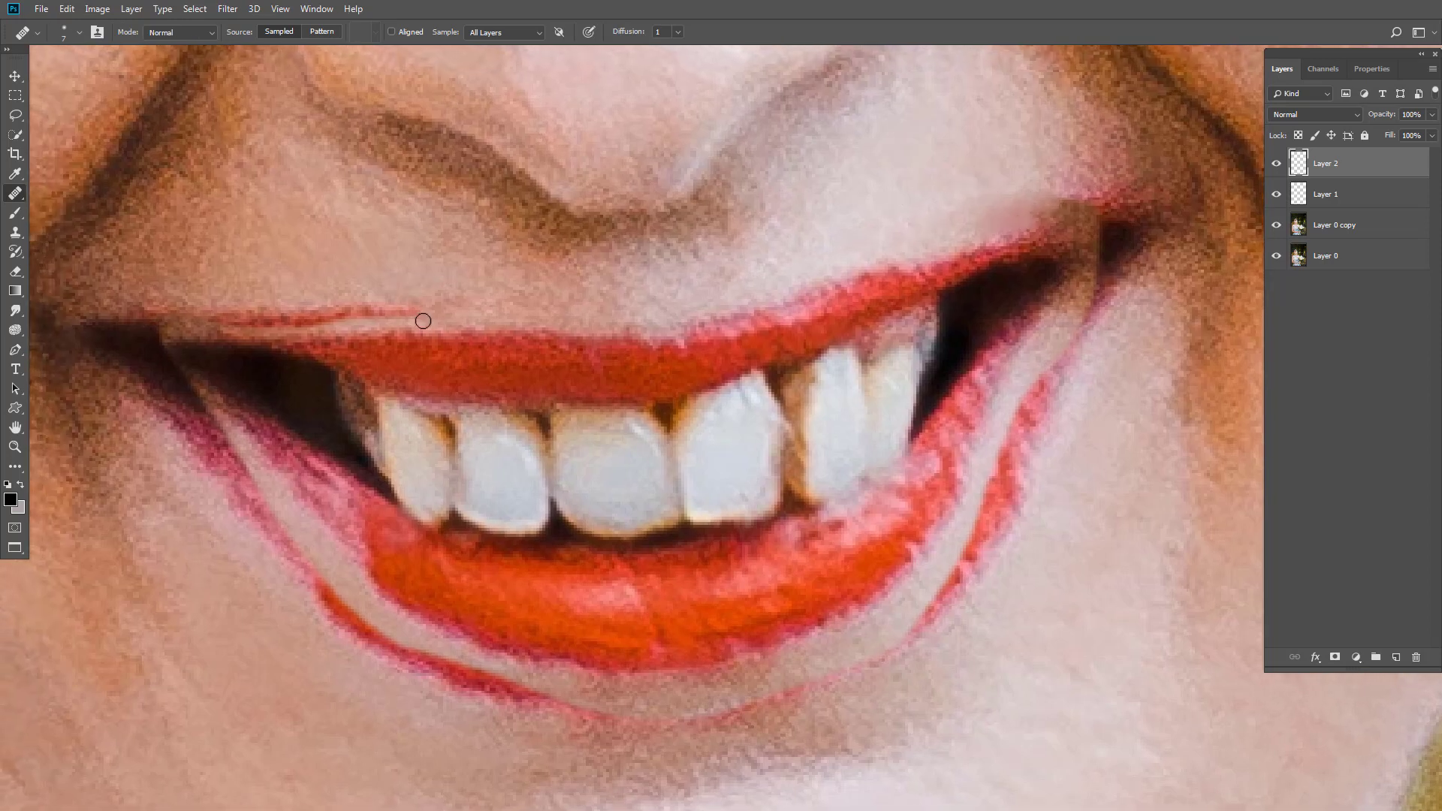
{"action": "left_click_drag", "start_coordinate": [412, 314], "coordinate": [212, 319]}
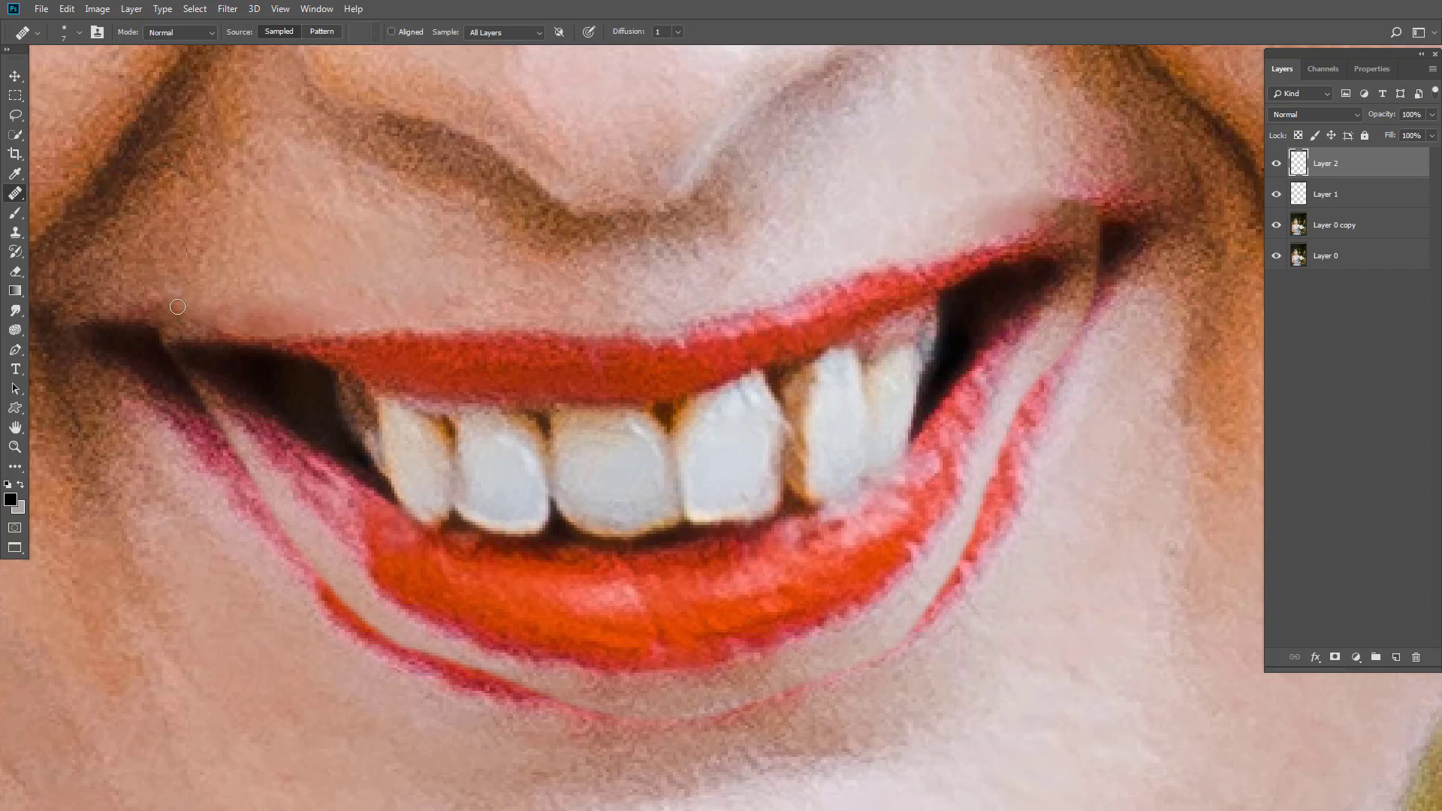
Heal the leftover lip edge on the skin beside the lower lip's left side, sampling nearby cheek skin.
{"action": "left_click_drag", "start_coordinate": [254, 460], "coordinate": [263, 323]}
{"action": "mouse_move", "coordinate": [372, 497]}
{"action": "left_mouse_down"}
{"action": "mouse_move", "coordinate": [342, 469]}
{"action": "mouse_move", "coordinate": [355, 477]}
{"action": "mouse_move", "coordinate": [335, 456]}
{"action": "mouse_move", "coordinate": [342, 498]}
{"action": "mouse_move", "coordinate": [278, 396]}
{"action": "left_mouse_up"}
{"action": "left_click", "coordinate": [305, 513], "text": "alt"}
{"action": "left_click_drag", "start_coordinate": [244, 332], "coordinate": [260, 393]}
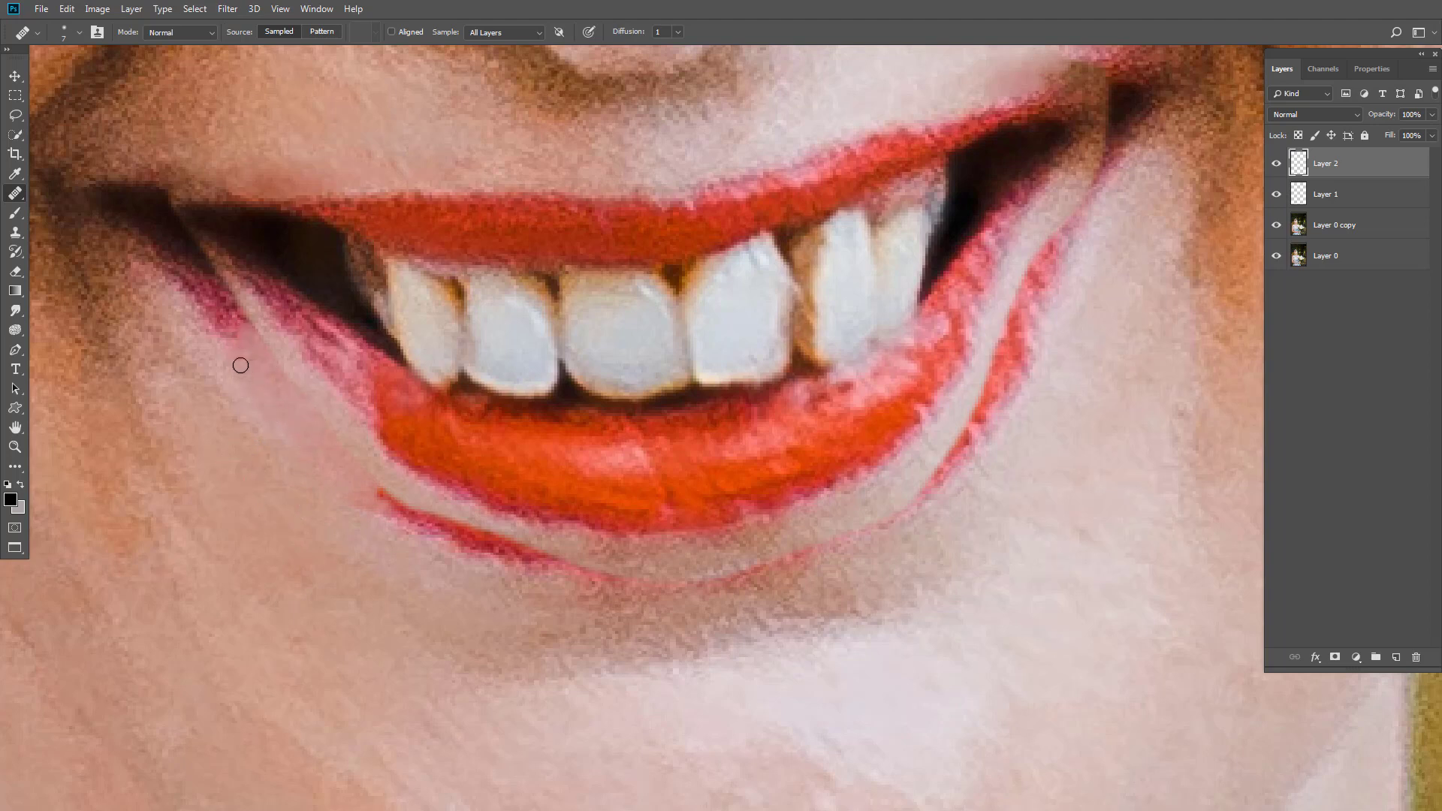
{"action": "mouse_move", "coordinate": [235, 340]}
{"action": "left_mouse_down"}
{"action": "mouse_move", "coordinate": [197, 257]}
{"action": "mouse_move", "coordinate": [191, 379]}
{"action": "mouse_move", "coordinate": [198, 310]}
{"action": "mouse_move", "coordinate": [178, 374]}
{"action": "mouse_move", "coordinate": [206, 313]}
{"action": "mouse_move", "coordinate": [193, 295]}
{"action": "mouse_move", "coordinate": [268, 471]}
{"action": "mouse_move", "coordinate": [202, 298]}
{"action": "mouse_move", "coordinate": [224, 348]}
{"action": "mouse_move", "coordinate": [229, 311]}
{"action": "mouse_move", "coordinate": [169, 264]}
{"action": "left_mouse_up"}
{"action": "left_click", "coordinate": [203, 386], "text": "alt"}
Heal the red outline remaining below the lower lip, from its left side to the middle of the chin.
{"action": "mouse_move", "coordinate": [392, 487]}
{"action": "left_mouse_down"}
{"action": "mouse_move", "coordinate": [381, 530]}
{"action": "mouse_move", "coordinate": [387, 500]}
{"action": "mouse_move", "coordinate": [406, 522]}
{"action": "mouse_move", "coordinate": [456, 522]}
{"action": "mouse_move", "coordinate": [441, 597]}
{"action": "mouse_move", "coordinate": [441, 546]}
{"action": "mouse_move", "coordinate": [411, 535]}
{"action": "mouse_move", "coordinate": [443, 598]}
{"action": "mouse_move", "coordinate": [483, 547]}
{"action": "mouse_move", "coordinate": [511, 547]}
{"action": "mouse_move", "coordinate": [391, 520]}
{"action": "mouse_move", "coordinate": [461, 630]}
{"action": "mouse_move", "coordinate": [422, 526]}
{"action": "left_mouse_up"}
{"action": "left_click", "coordinate": [380, 532], "text": "alt"}
{"action": "left_click", "coordinate": [405, 580], "text": "alt"}
{"action": "left_click", "coordinate": [509, 631], "text": "alt"}
{"action": "mouse_move", "coordinate": [514, 559]}
{"action": "left_mouse_down"}
{"action": "mouse_move", "coordinate": [556, 559]}
{"action": "mouse_move", "coordinate": [497, 569]}
{"action": "left_mouse_up"}
{"action": "left_click", "coordinate": [547, 634], "text": "alt"}
{"action": "left_click_drag", "start_coordinate": [608, 580], "coordinate": [640, 587]}
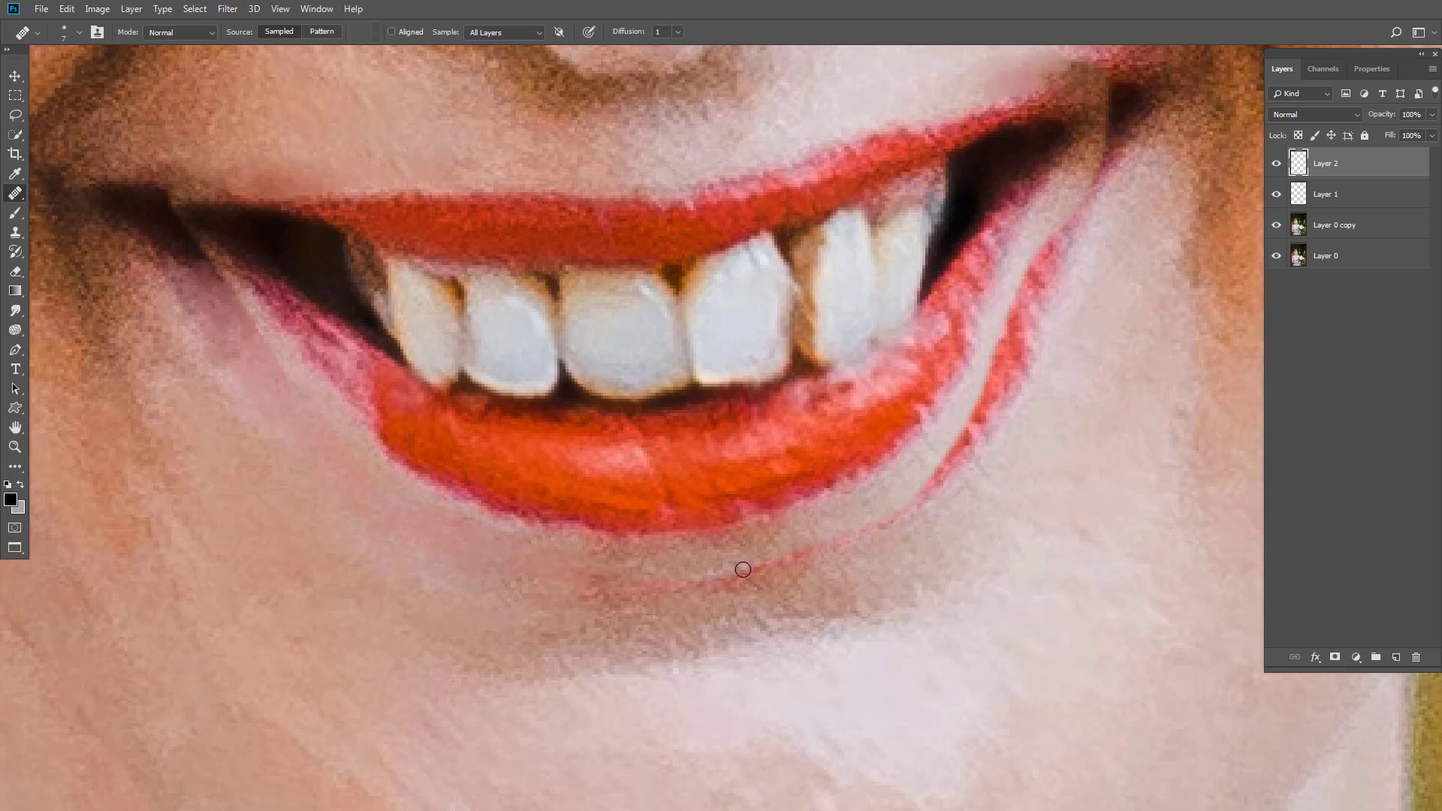
{"action": "mouse_move", "coordinate": [743, 569]}
{"action": "left_mouse_down"}
{"action": "mouse_move", "coordinate": [581, 587]}
{"action": "mouse_move", "coordinate": [612, 574]}
{"action": "mouse_move", "coordinate": [514, 558]}
{"action": "mouse_move", "coordinate": [528, 582]}
{"action": "mouse_move", "coordinate": [659, 535]}
{"action": "left_mouse_up"}
{"action": "left_click", "coordinate": [611, 588], "text": "alt"}
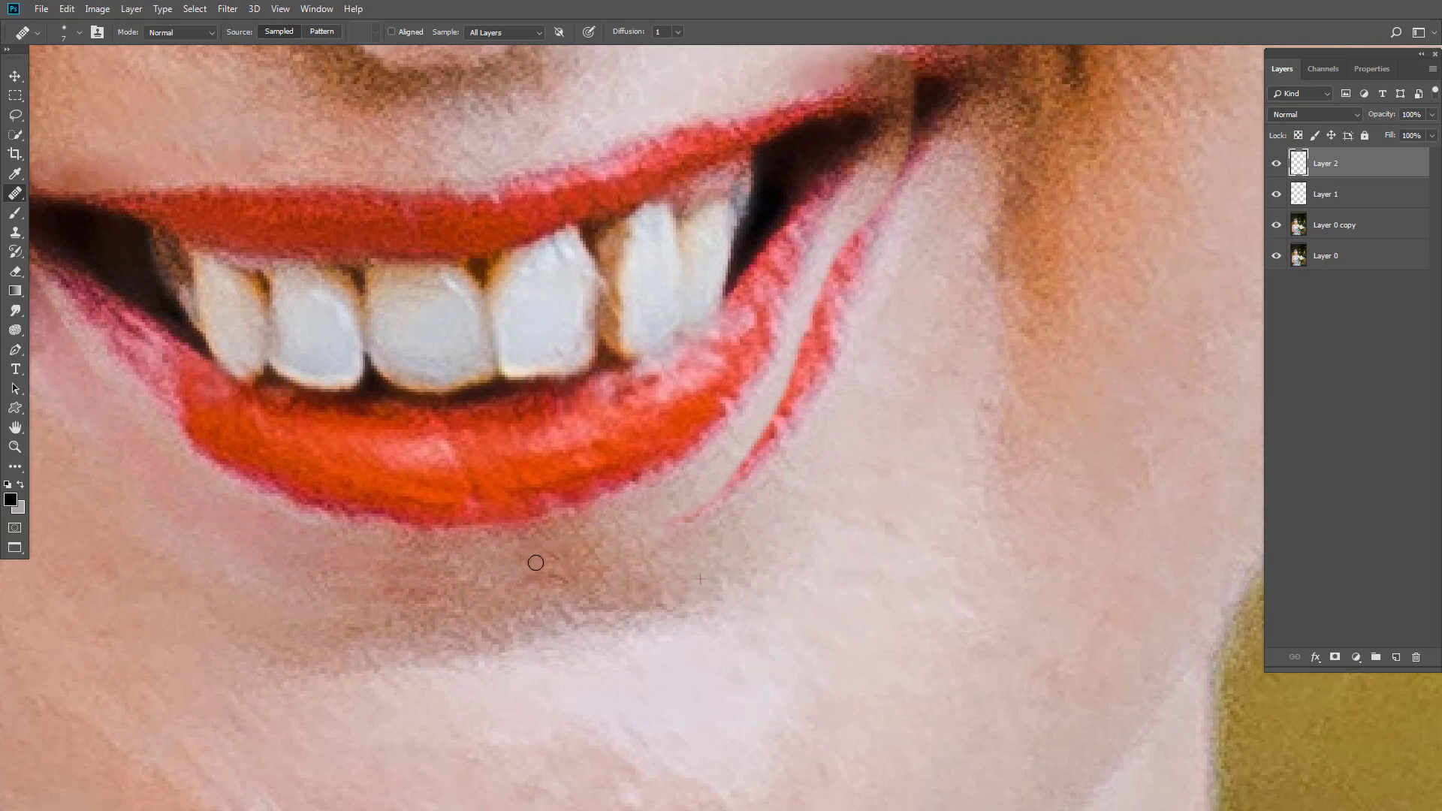
Heal the leftover lip edge along the lower lip's right side up to the mouth corner, sampling adjacent skin.
{"action": "left_click_drag", "start_coordinate": [732, 508], "coordinate": [718, 516]}
{"action": "mouse_move", "coordinate": [686, 518]}
{"action": "left_mouse_down"}
{"action": "mouse_move", "coordinate": [728, 500]}
{"action": "mouse_move", "coordinate": [759, 449]}
{"action": "left_mouse_up"}
{"action": "left_click", "coordinate": [753, 540], "text": "alt"}
{"action": "left_click_drag", "start_coordinate": [770, 512], "coordinate": [669, 569]}
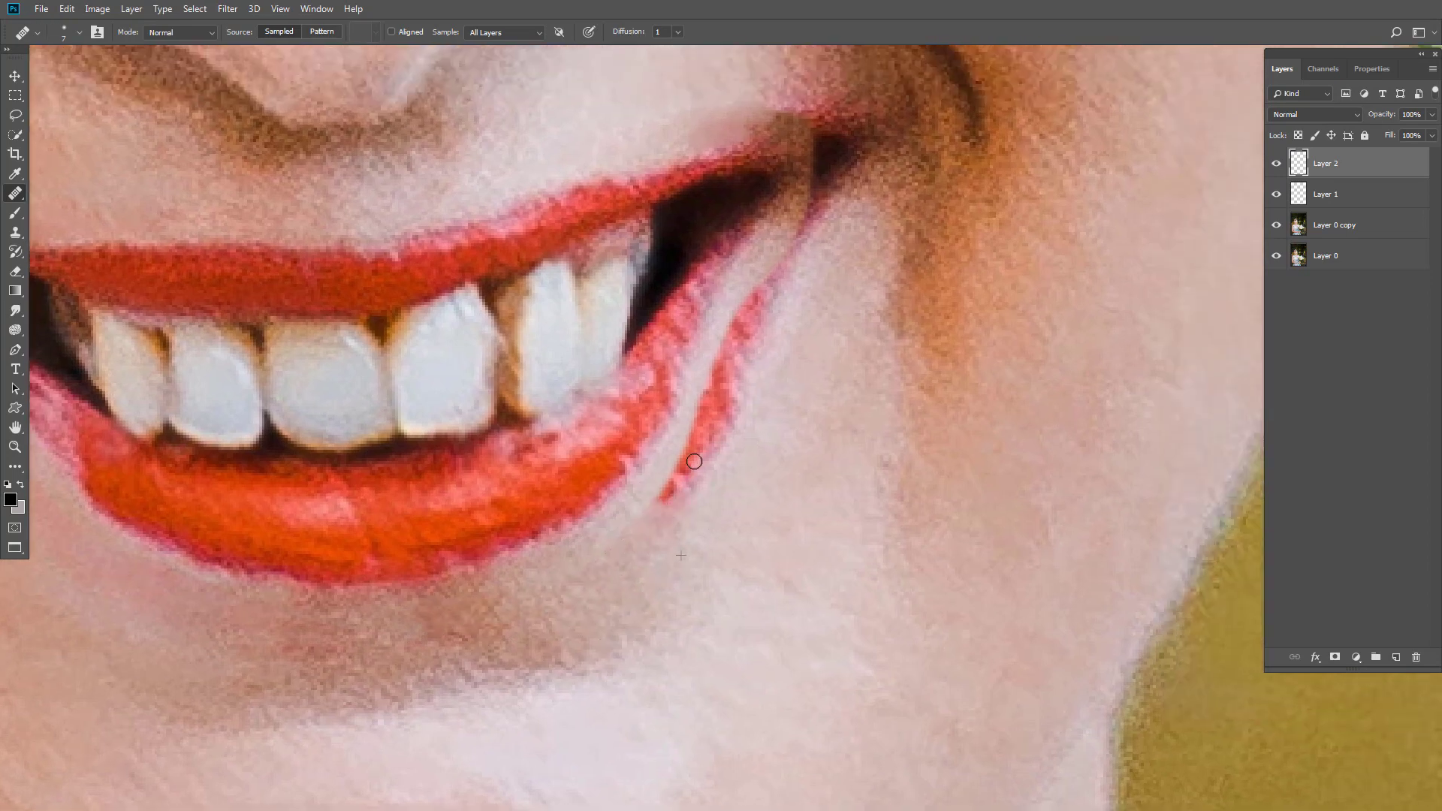
{"action": "mouse_move", "coordinate": [694, 461]}
{"action": "left_mouse_down"}
{"action": "mouse_move", "coordinate": [670, 460]}
{"action": "mouse_move", "coordinate": [690, 453]}
{"action": "mouse_move", "coordinate": [724, 492]}
{"action": "mouse_move", "coordinate": [711, 530]}
{"action": "mouse_move", "coordinate": [722, 427]}
{"action": "left_mouse_up"}
{"action": "left_click", "coordinate": [737, 480], "text": "alt"}
{"action": "mouse_move", "coordinate": [673, 522]}
{"action": "left_mouse_down"}
{"action": "mouse_move", "coordinate": [707, 487]}
{"action": "mouse_move", "coordinate": [688, 496]}
{"action": "mouse_move", "coordinate": [661, 482]}
{"action": "mouse_move", "coordinate": [706, 410]}
{"action": "mouse_move", "coordinate": [698, 448]}
{"action": "mouse_move", "coordinate": [732, 420]}
{"action": "mouse_move", "coordinate": [724, 389]}
{"action": "mouse_move", "coordinate": [740, 362]}
{"action": "mouse_move", "coordinate": [724, 364]}
{"action": "mouse_move", "coordinate": [746, 345]}
{"action": "mouse_move", "coordinate": [766, 352]}
{"action": "mouse_move", "coordinate": [803, 289]}
{"action": "left_mouse_up"}
{"action": "left_click", "coordinate": [773, 392], "text": "alt"}
{"action": "left_click", "coordinate": [796, 346], "text": "alt"}
{"action": "mouse_move", "coordinate": [755, 361]}
{"action": "left_mouse_down"}
{"action": "mouse_move", "coordinate": [728, 397]}
{"action": "mouse_move", "coordinate": [770, 460]}
{"action": "mouse_move", "coordinate": [714, 488]}
{"action": "left_mouse_up"}
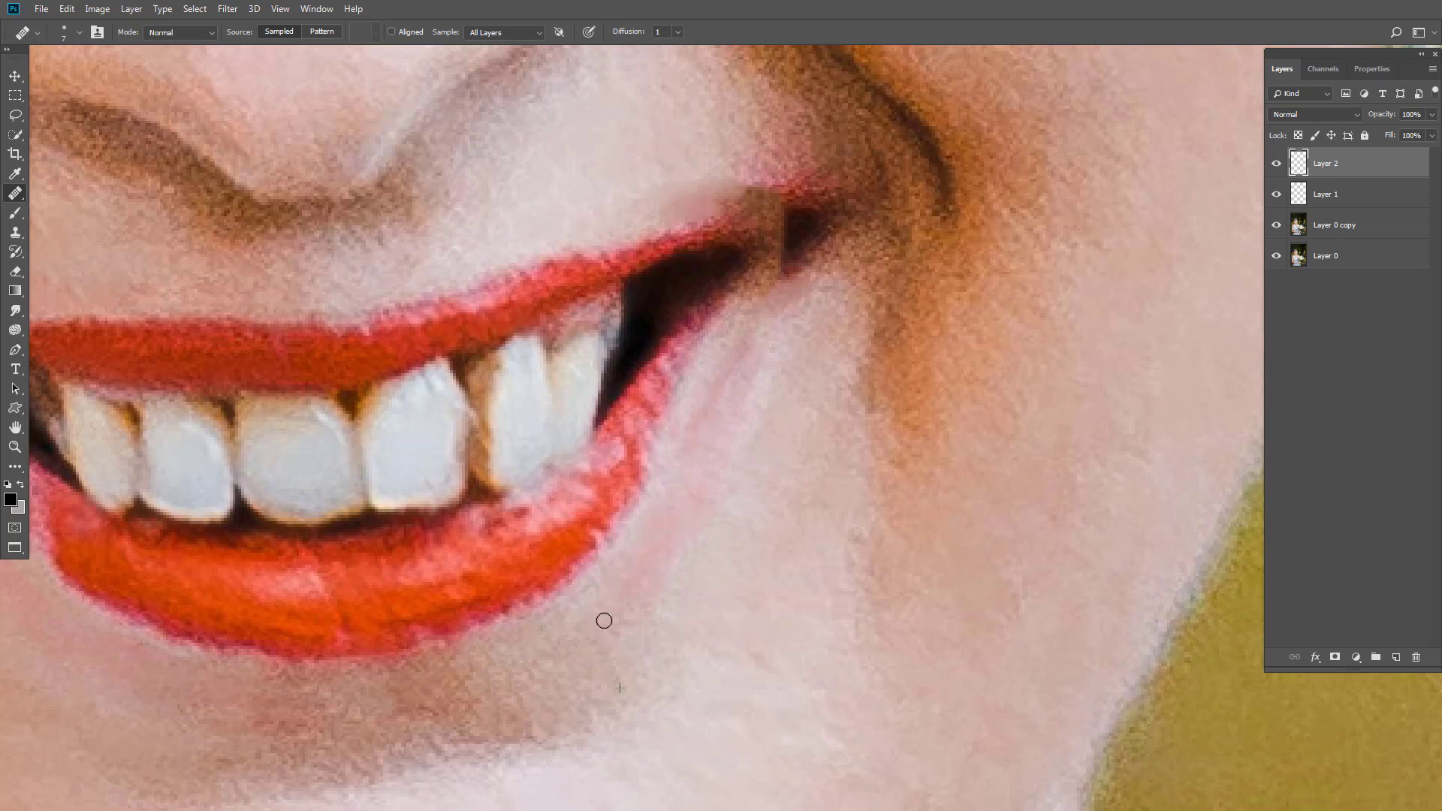
{"action": "left_click_drag", "start_coordinate": [733, 473], "coordinate": [695, 547]}
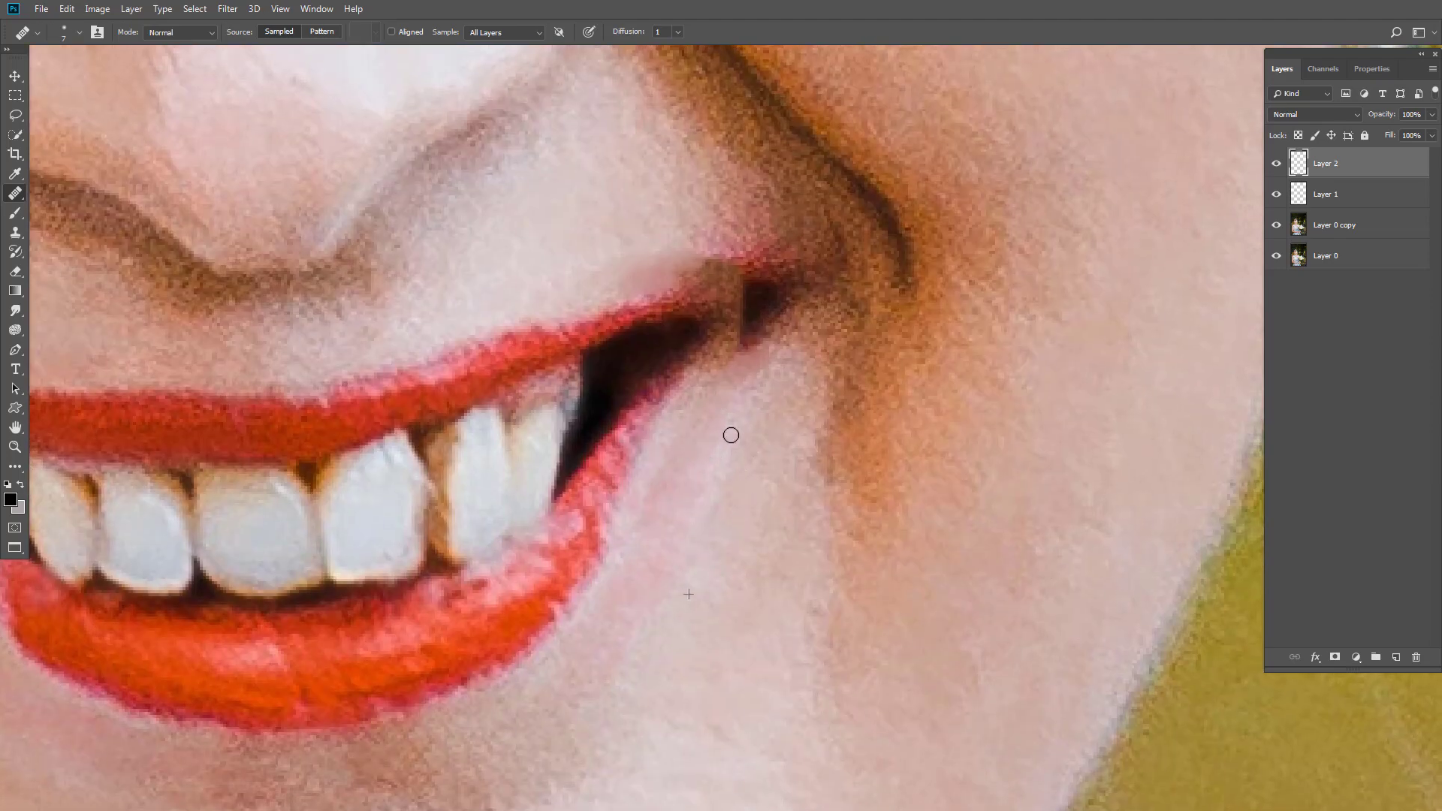
Blend the visible seam at the right corner of the mouth with the Healing Brush.
{"action": "scroll", "coordinate": [731, 435], "scroll_direction": "down", "scroll_amount": 8}
{"action": "scroll", "coordinate": [731, 481], "scroll_direction": "up", "scroll_amount": 8}
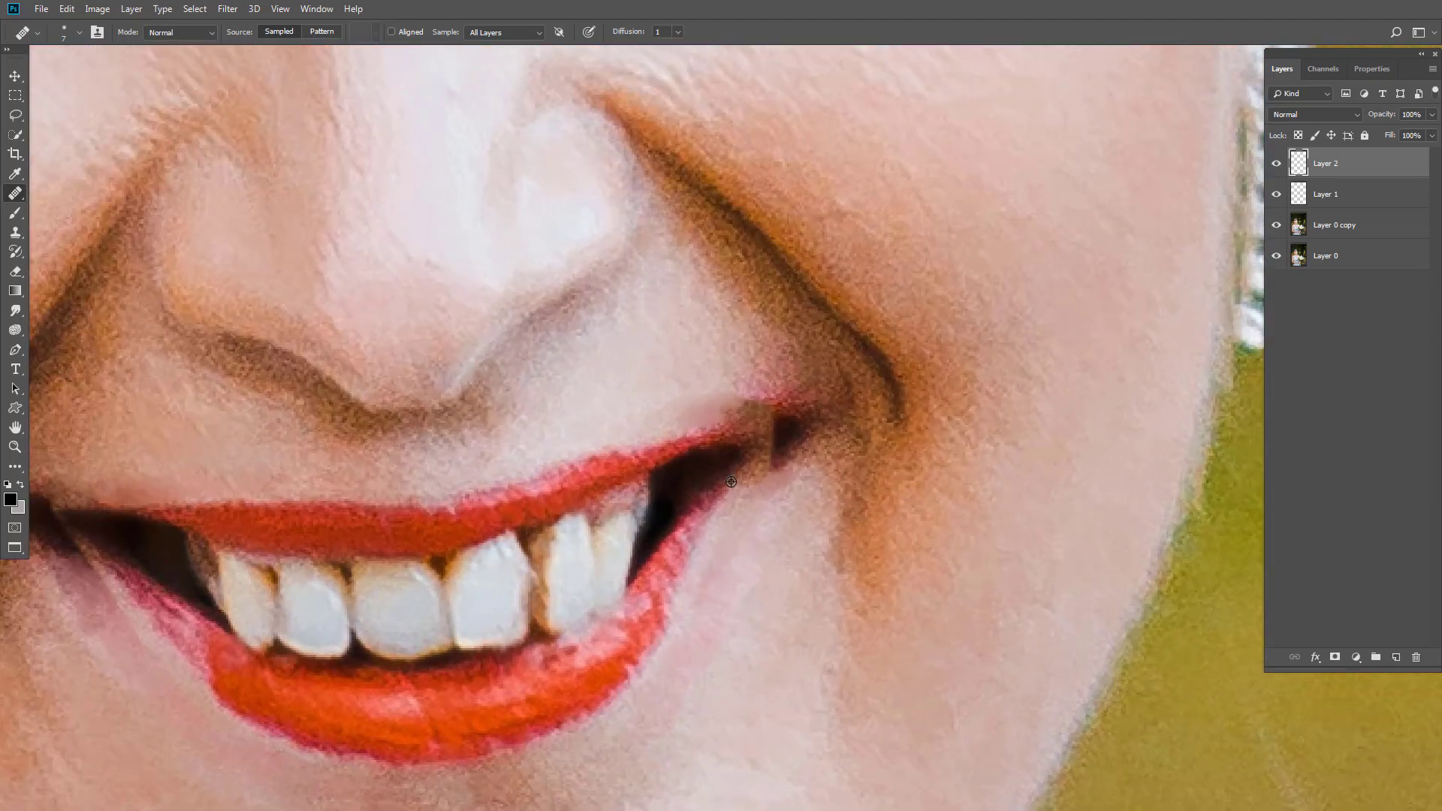
{"action": "mouse_move", "coordinate": [806, 417]}
{"action": "left_mouse_down"}
{"action": "mouse_move", "coordinate": [750, 439]}
{"action": "mouse_move", "coordinate": [778, 429]}
{"action": "mouse_move", "coordinate": [785, 443]}
{"action": "mouse_move", "coordinate": [749, 464]}
{"action": "mouse_move", "coordinate": [785, 419]}
{"action": "left_mouse_up"}
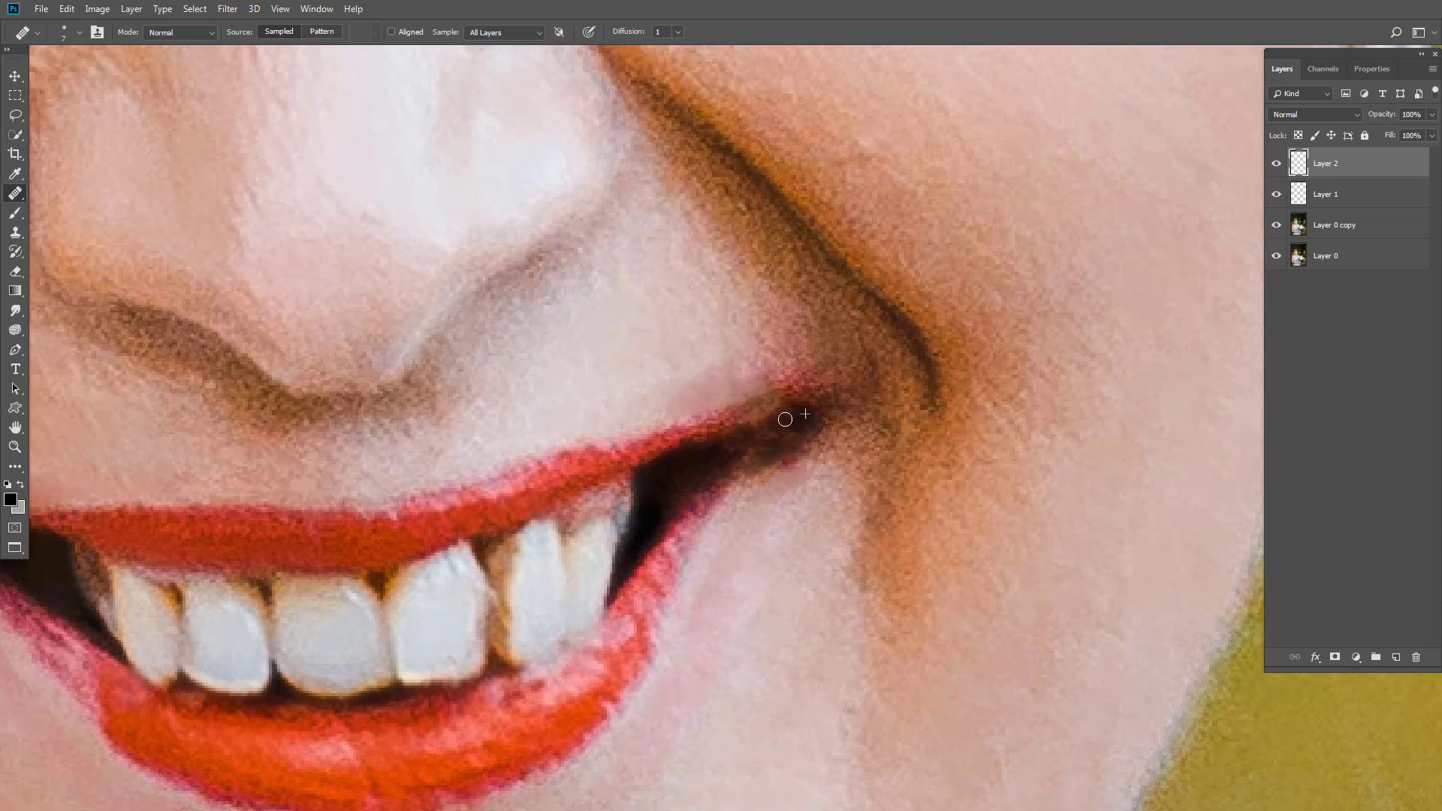
Heal the seam and dark remnants at the left corner of the mouth and check the whole face.
{"action": "scroll", "coordinate": [741, 348], "scroll_direction": "down", "scroll_amount": 5}
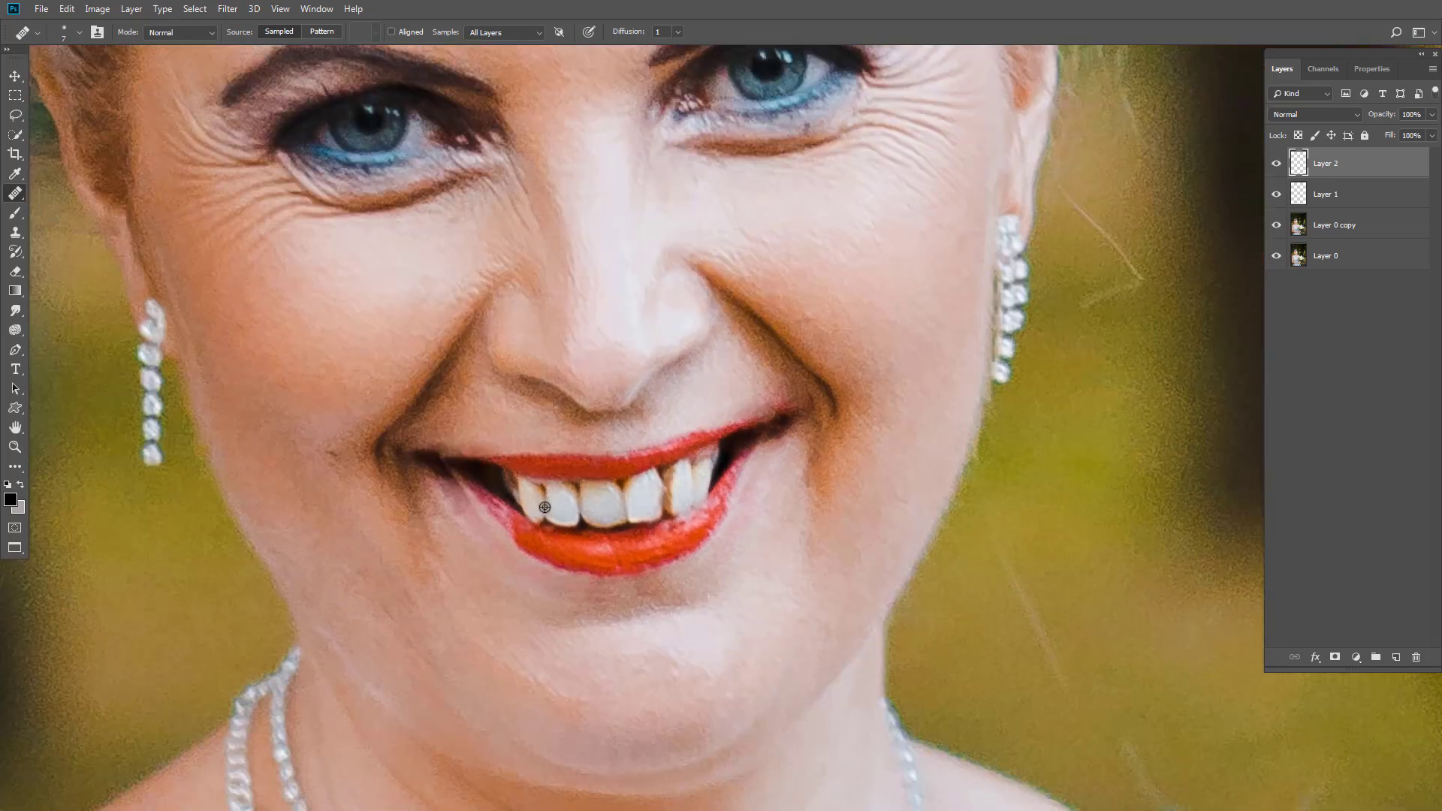
{"action": "scroll", "coordinate": [442, 493], "scroll_direction": "up", "scroll_amount": 2}
{"action": "scroll", "coordinate": [443, 493], "scroll_direction": "up", "scroll_amount": 4}
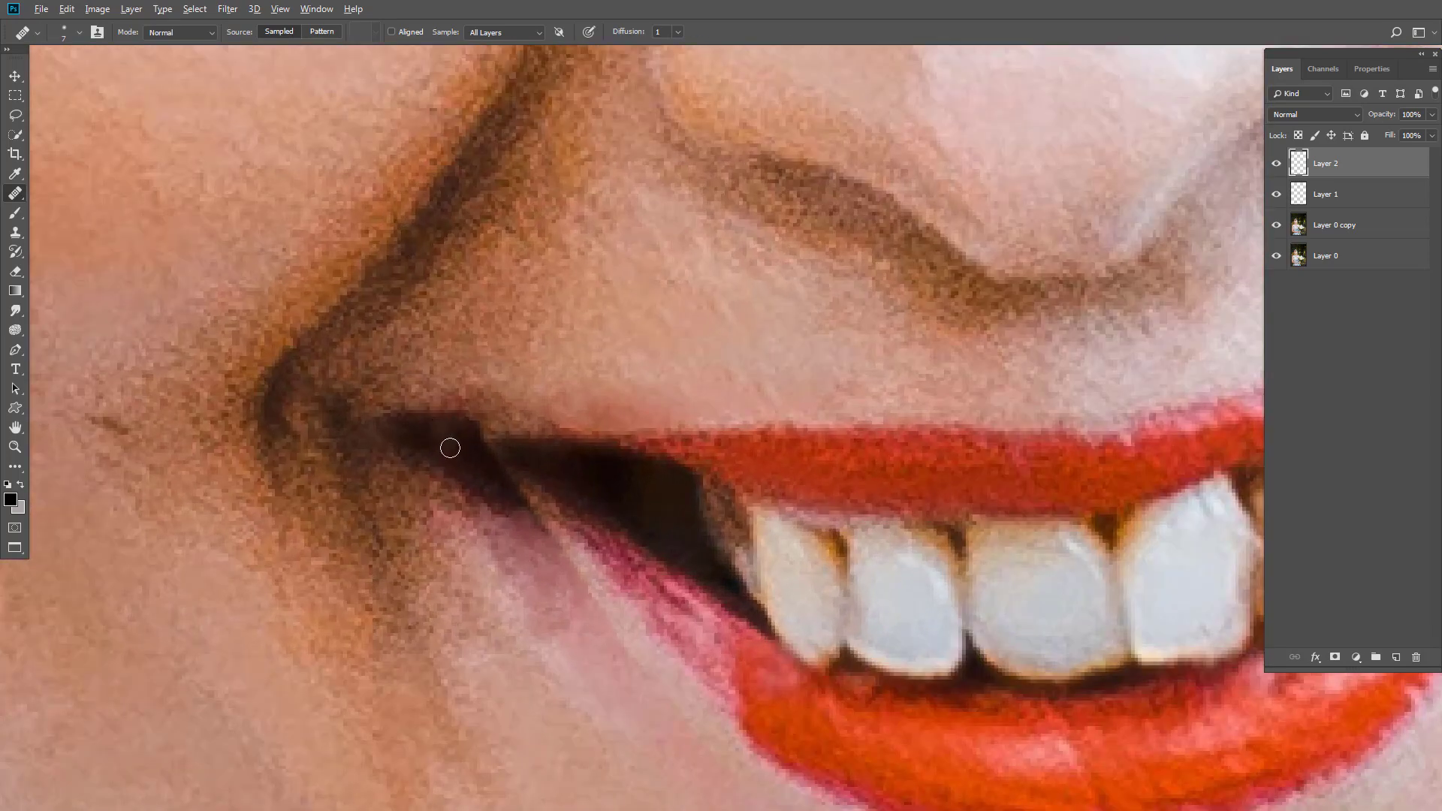
{"action": "mouse_move", "coordinate": [511, 518]}
{"action": "left_mouse_down"}
{"action": "mouse_move", "coordinate": [462, 427]}
{"action": "mouse_move", "coordinate": [413, 440]}
{"action": "mouse_move", "coordinate": [446, 379]}
{"action": "mouse_move", "coordinate": [382, 430]}
{"action": "left_mouse_up"}
{"action": "left_click", "coordinate": [439, 342], "text": "alt"}
{"action": "mouse_move", "coordinate": [471, 508]}
{"action": "left_mouse_down"}
{"action": "mouse_move", "coordinate": [435, 456]}
{"action": "mouse_move", "coordinate": [405, 446]}
{"action": "left_mouse_up"}
{"action": "scroll", "coordinate": [526, 361], "scroll_direction": "down", "scroll_amount": 3}
{"action": "scroll", "coordinate": [548, 363], "scroll_direction": "down", "scroll_amount": 5}
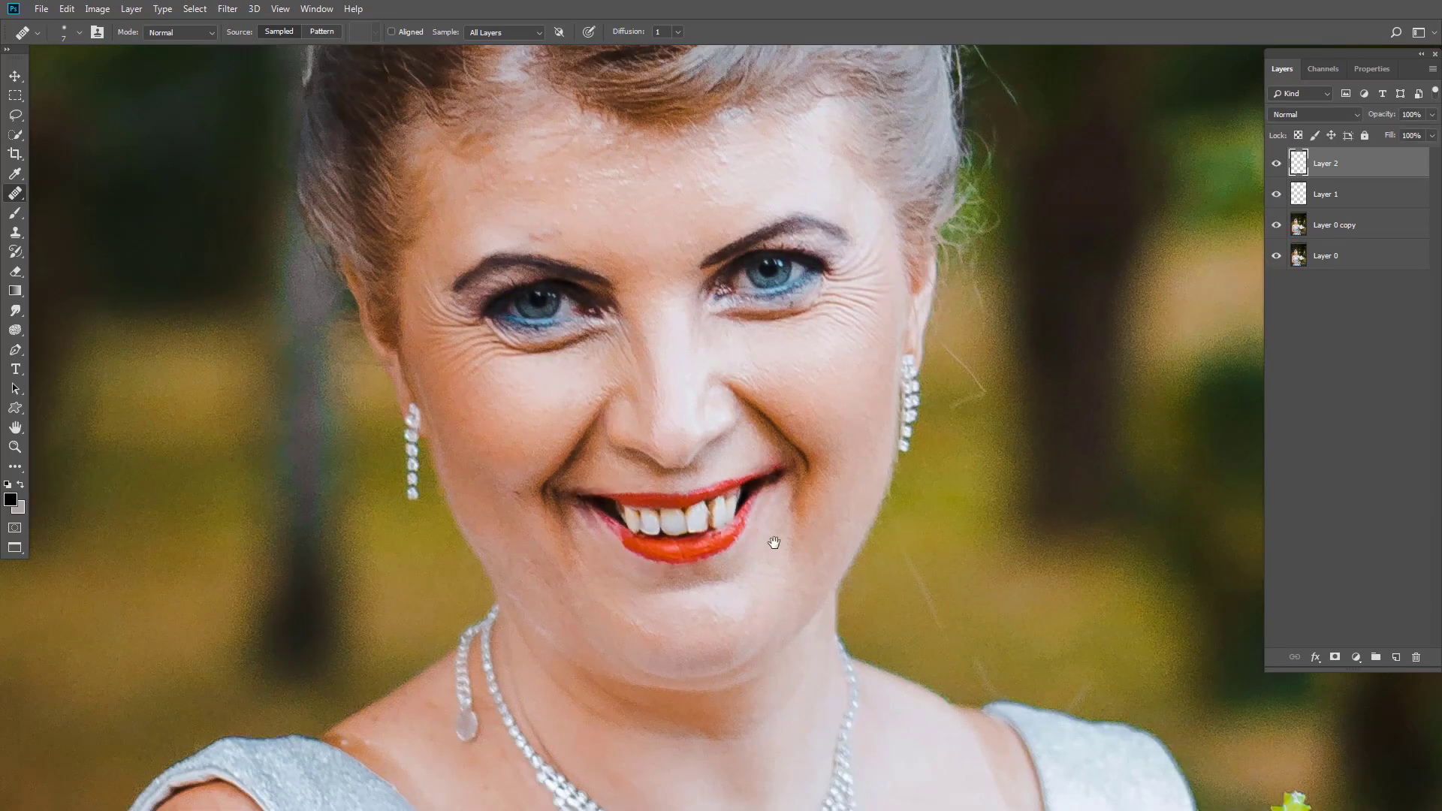
Merge Layer 2, Layer 1 and Layer 0 copy into one layer and duplicate the merged layer.
{"action": "scroll", "coordinate": [752, 541], "scroll_direction": "up", "scroll_amount": 4}
{"action": "scroll", "coordinate": [726, 539], "scroll_direction": "up", "scroll_amount": 2}
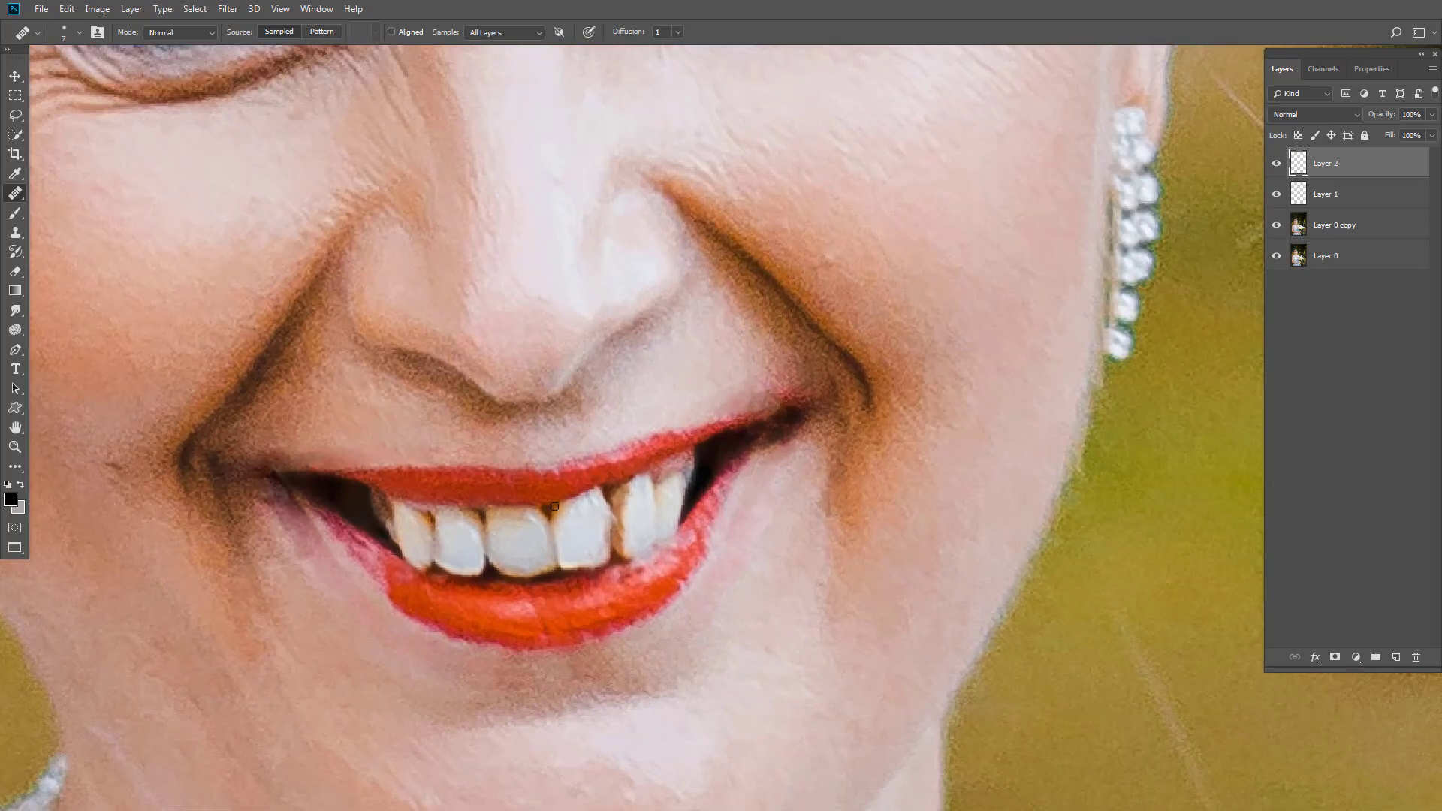
{"action": "scroll", "coordinate": [733, 462], "scroll_direction": "up", "scroll_amount": 2}
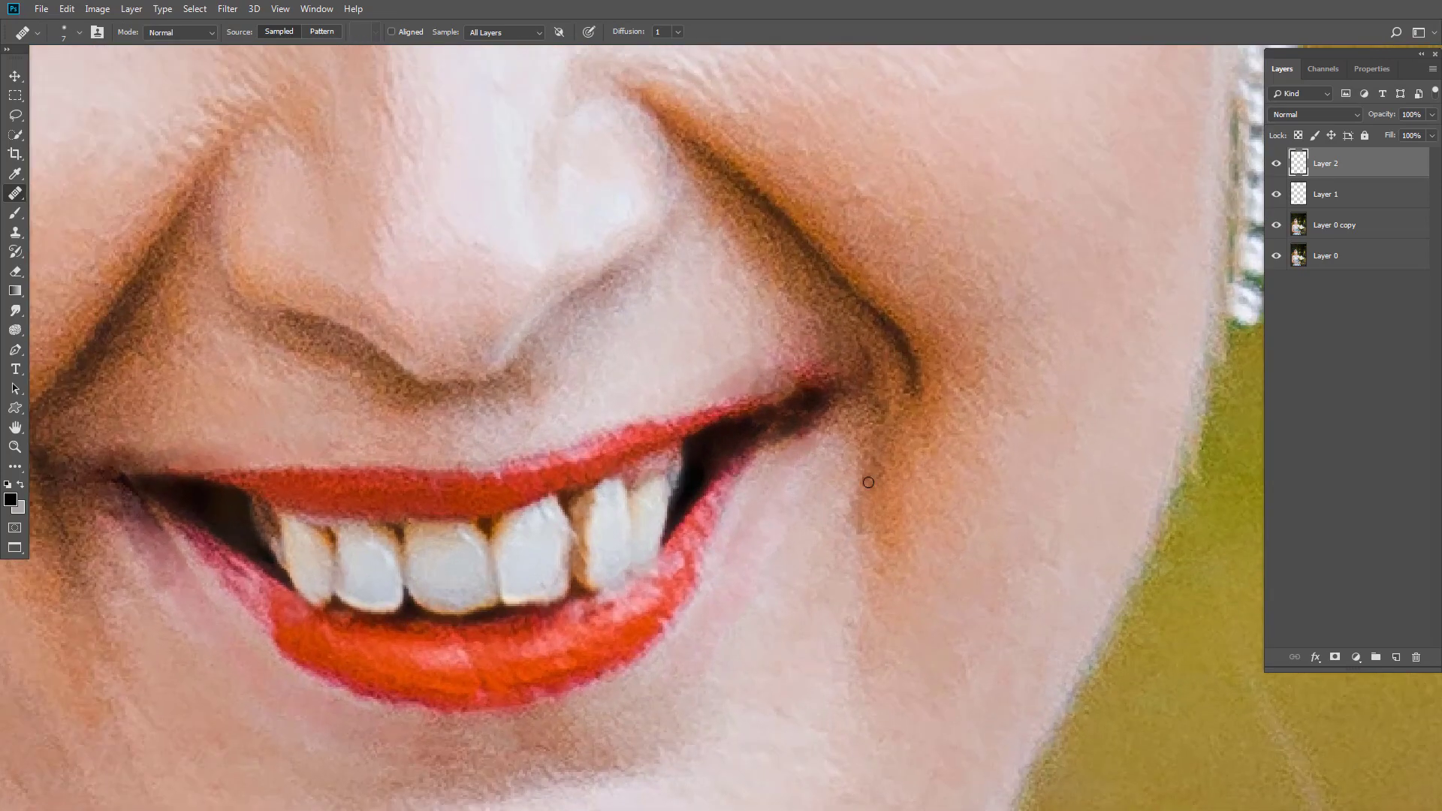
{"action": "left_click", "coordinate": [1324, 229], "text": "shift"}
{"action": "key", "text": "ctrl+e"}
{"action": "key", "text": "ctrl+j"}
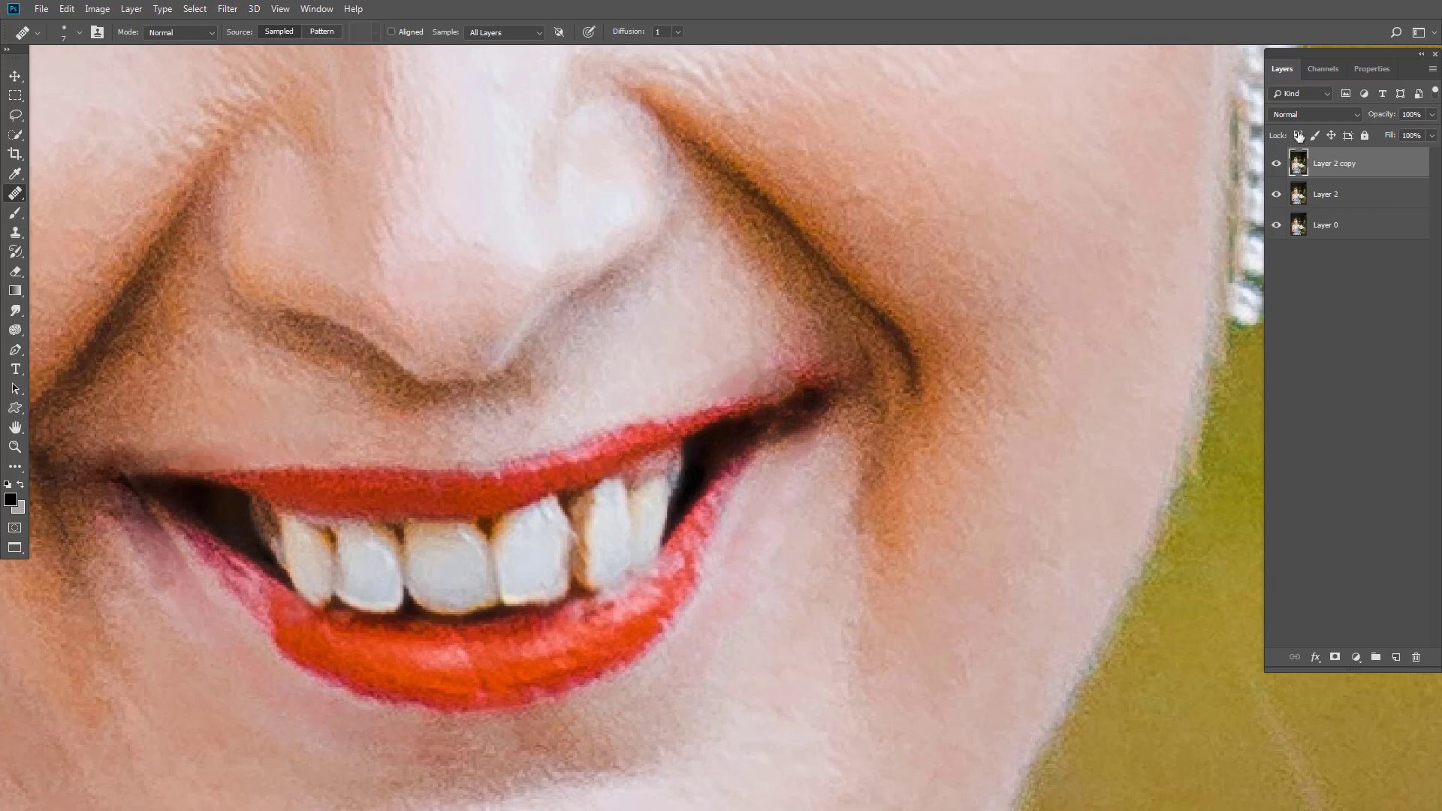
Open the Liquify filter on Layer 2 copy and reshape the front teeth's edges with the Forward Warp tool at size 40.
{"action": "left_click", "coordinate": [228, 9]}
{"action": "left_click", "coordinate": [316, 129]}
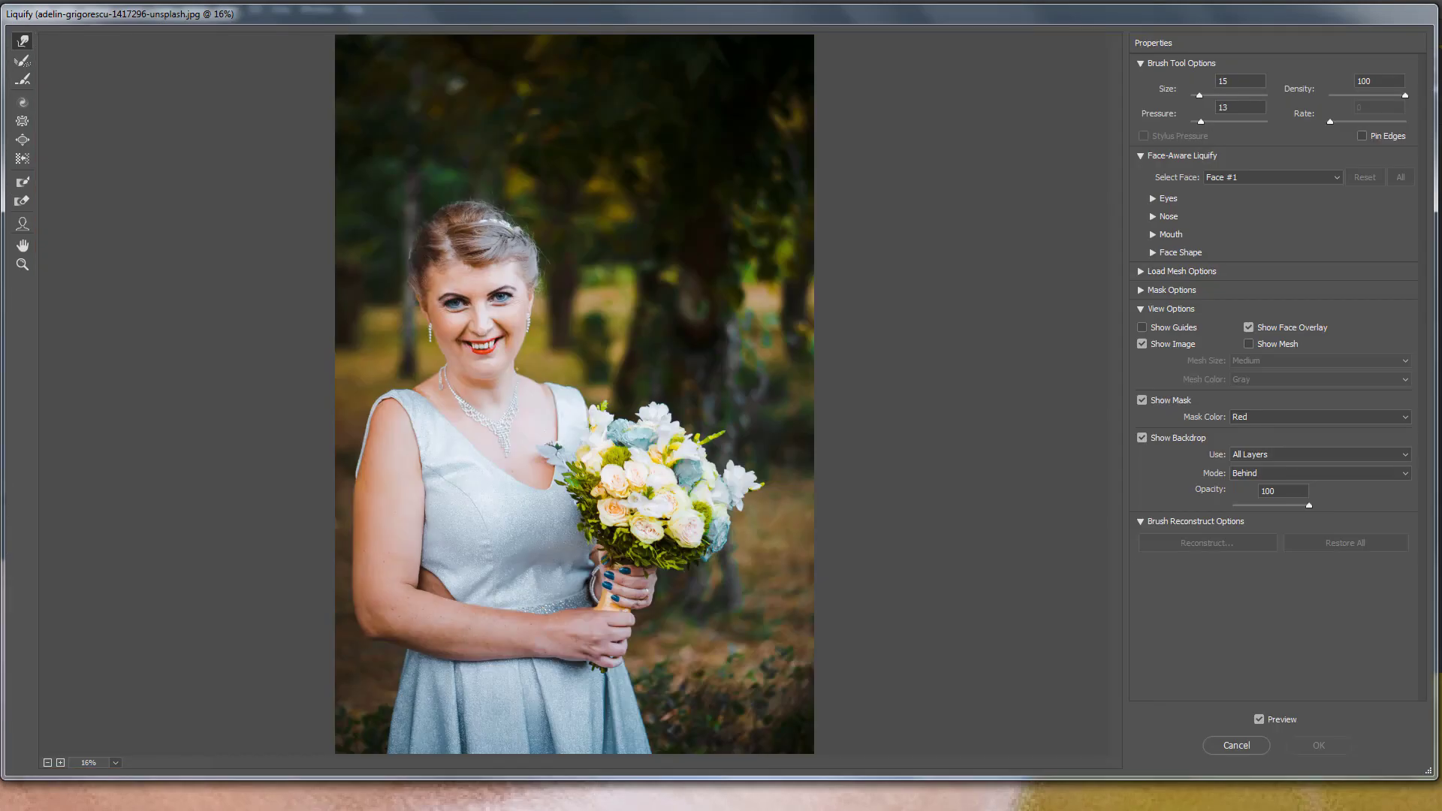
{"action": "scroll", "coordinate": [387, 293], "scroll_direction": "up", "scroll_amount": 6}
{"action": "scroll", "coordinate": [387, 293], "scroll_direction": "up", "scroll_amount": 4}
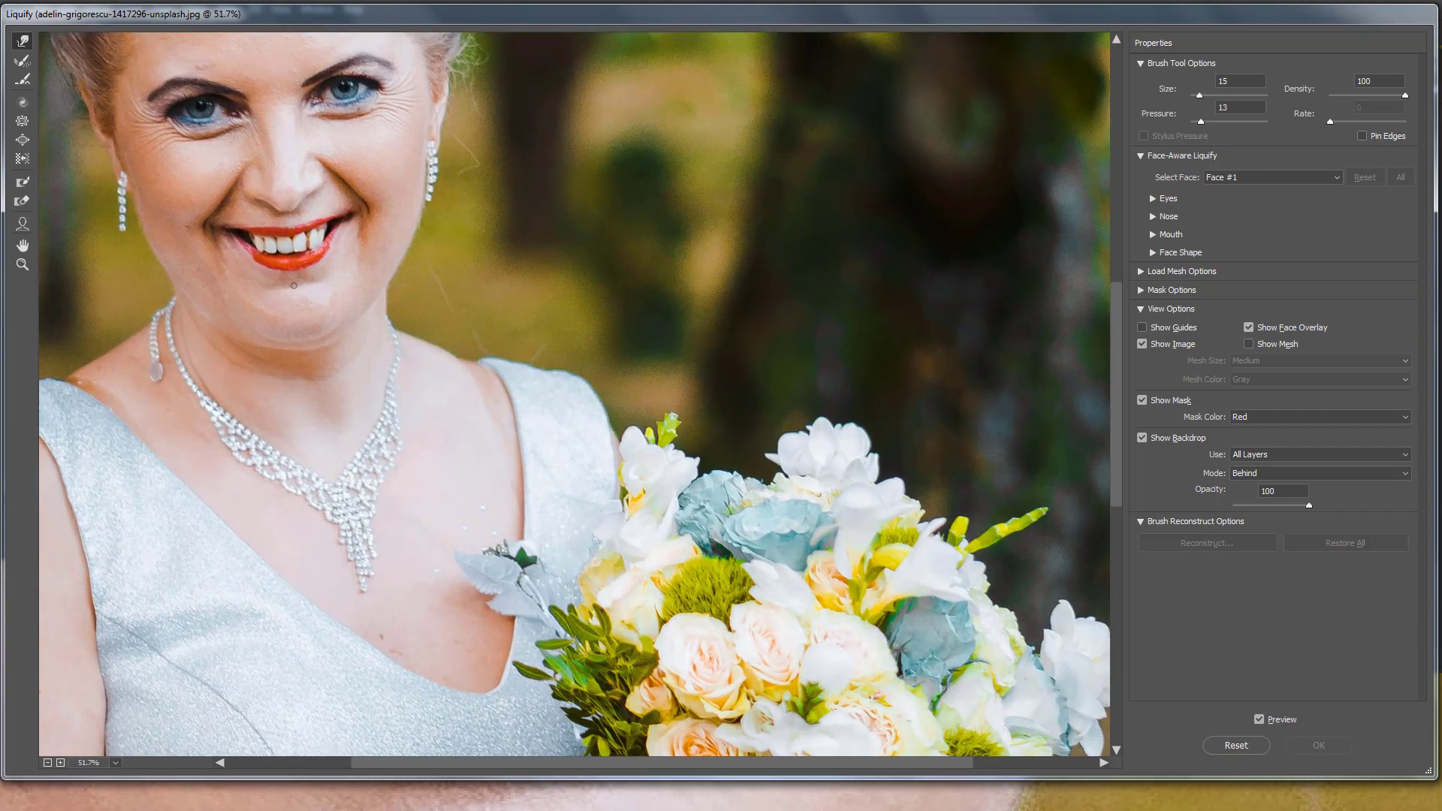
{"action": "scroll", "coordinate": [557, 463], "scroll_direction": "up", "scroll_amount": 5}
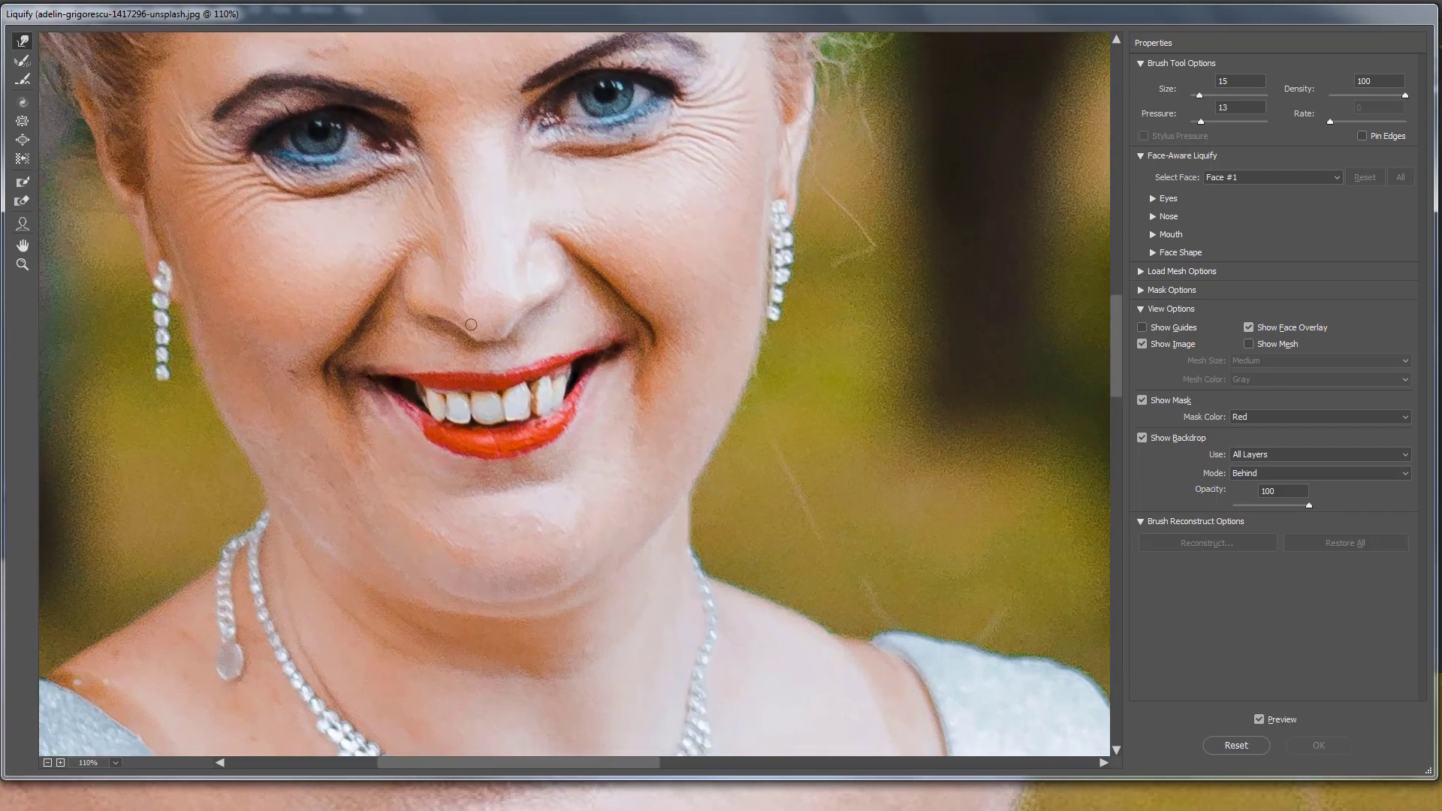
{"action": "key", "text": "bracketright"}
{"action": "key", "text": "bracketright"}
{"action": "key", "text": "bracketright"}
{"action": "key", "text": "bracketright"}
{"action": "key", "text": "bracketright"}
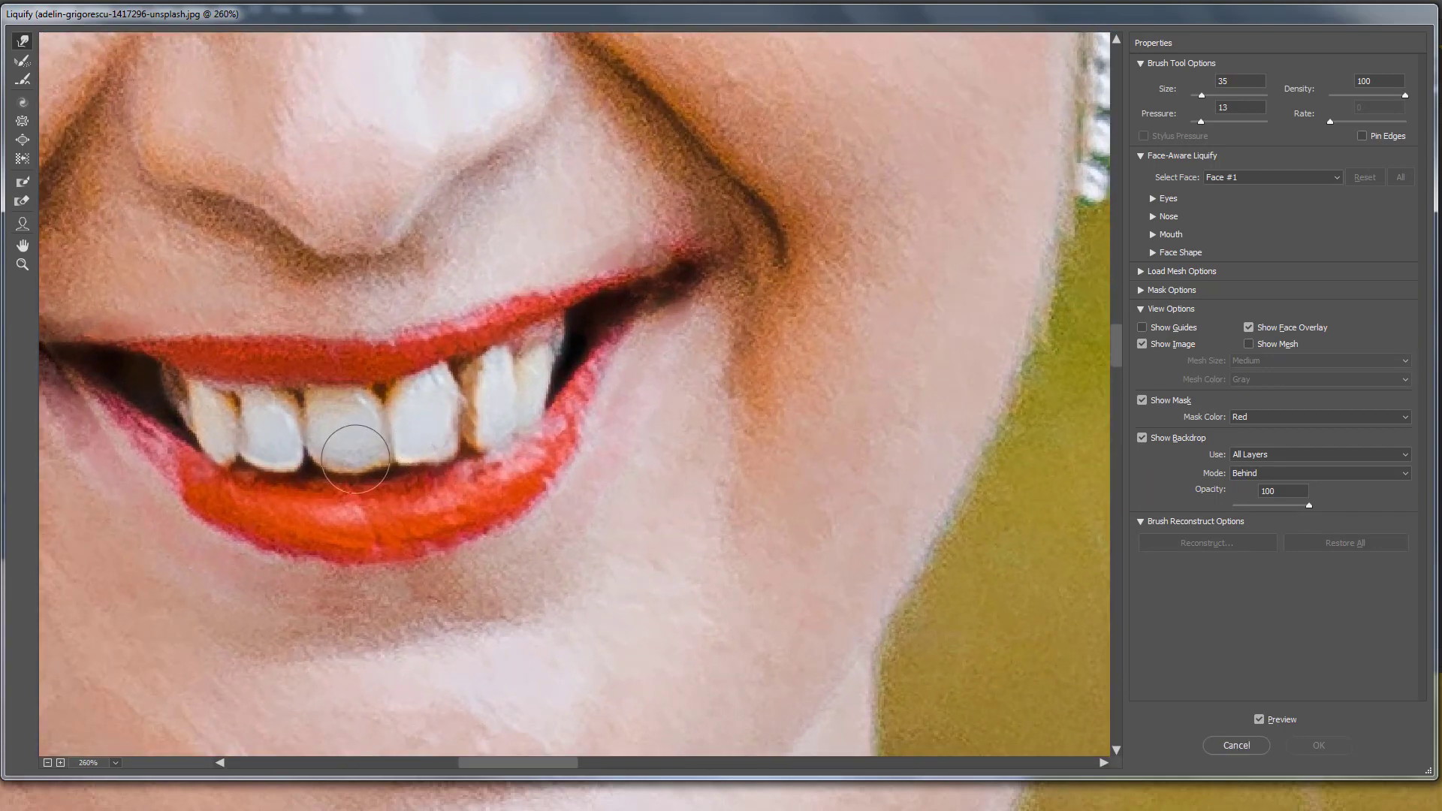
{"action": "mouse_move", "coordinate": [408, 455]}
{"action": "left_mouse_down"}
{"action": "mouse_move", "coordinate": [434, 470]}
{"action": "mouse_move", "coordinate": [445, 441]}
{"action": "left_mouse_up"}
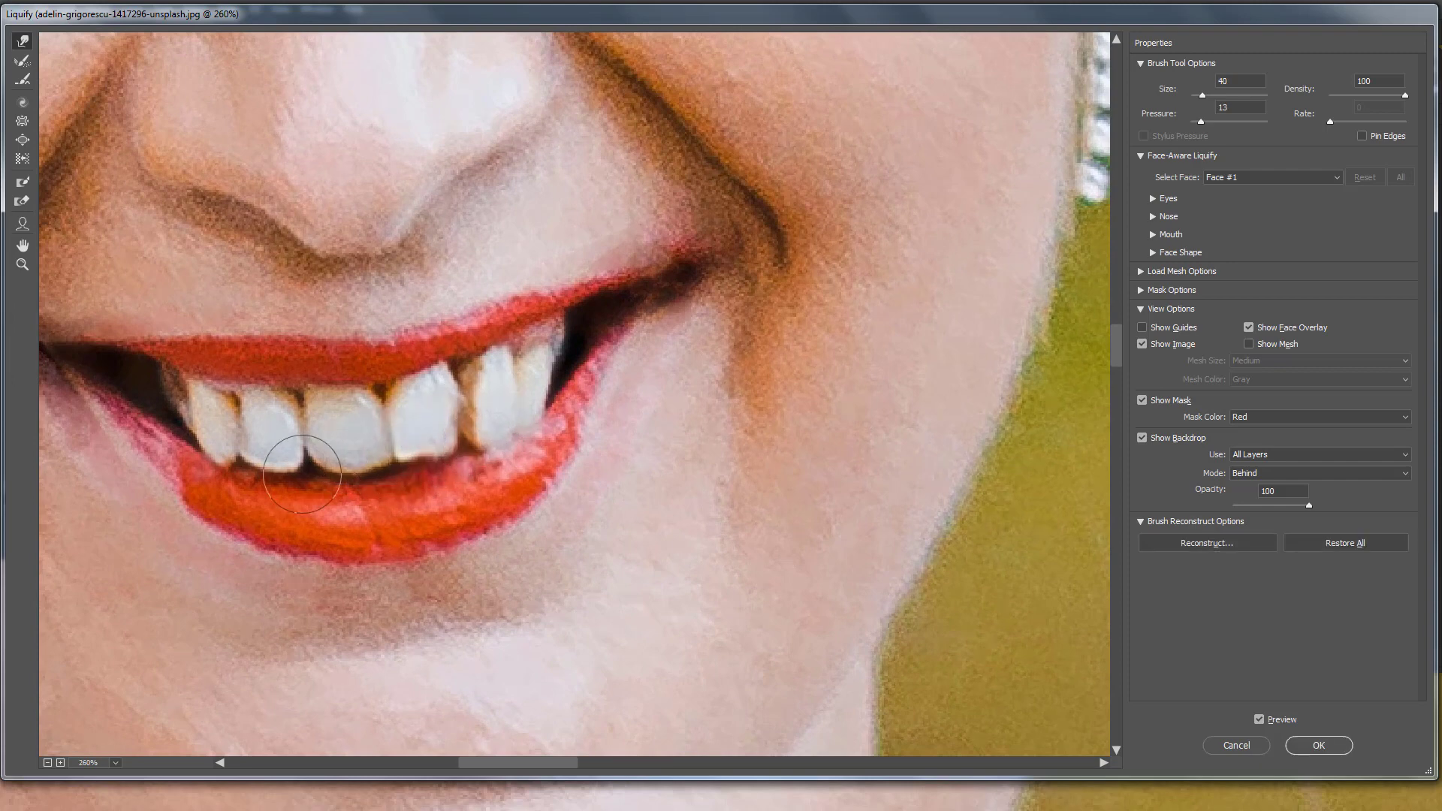
{"action": "mouse_move", "coordinate": [303, 474]}
{"action": "left_mouse_down"}
{"action": "mouse_move", "coordinate": [301, 417]}
{"action": "mouse_move", "coordinate": [273, 462]}
{"action": "mouse_move", "coordinate": [238, 466]}
{"action": "left_mouse_up"}
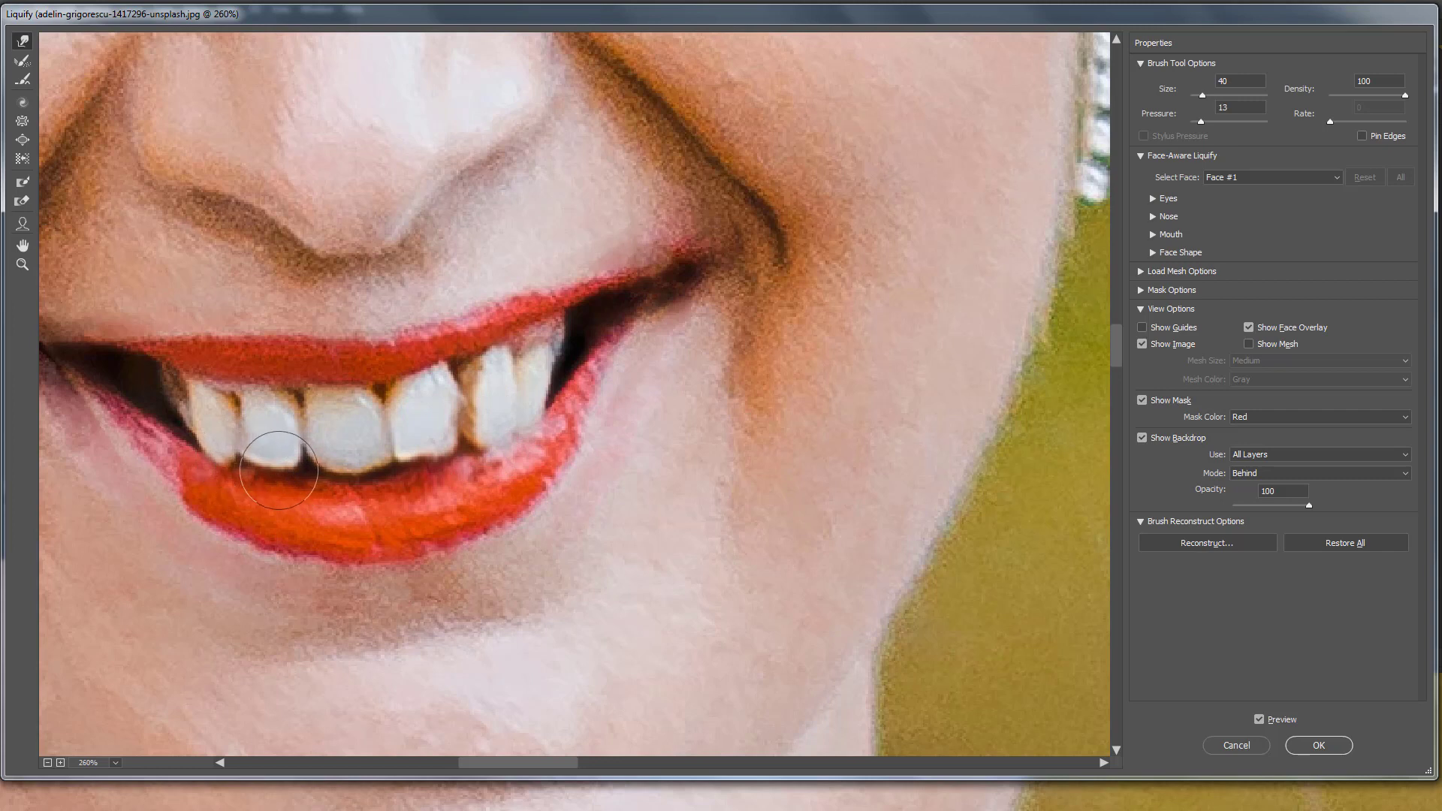
{"action": "mouse_move", "coordinate": [259, 376]}
{"action": "left_mouse_down"}
{"action": "mouse_move", "coordinate": [261, 388]}
{"action": "mouse_move", "coordinate": [313, 384]}
{"action": "left_mouse_up"}
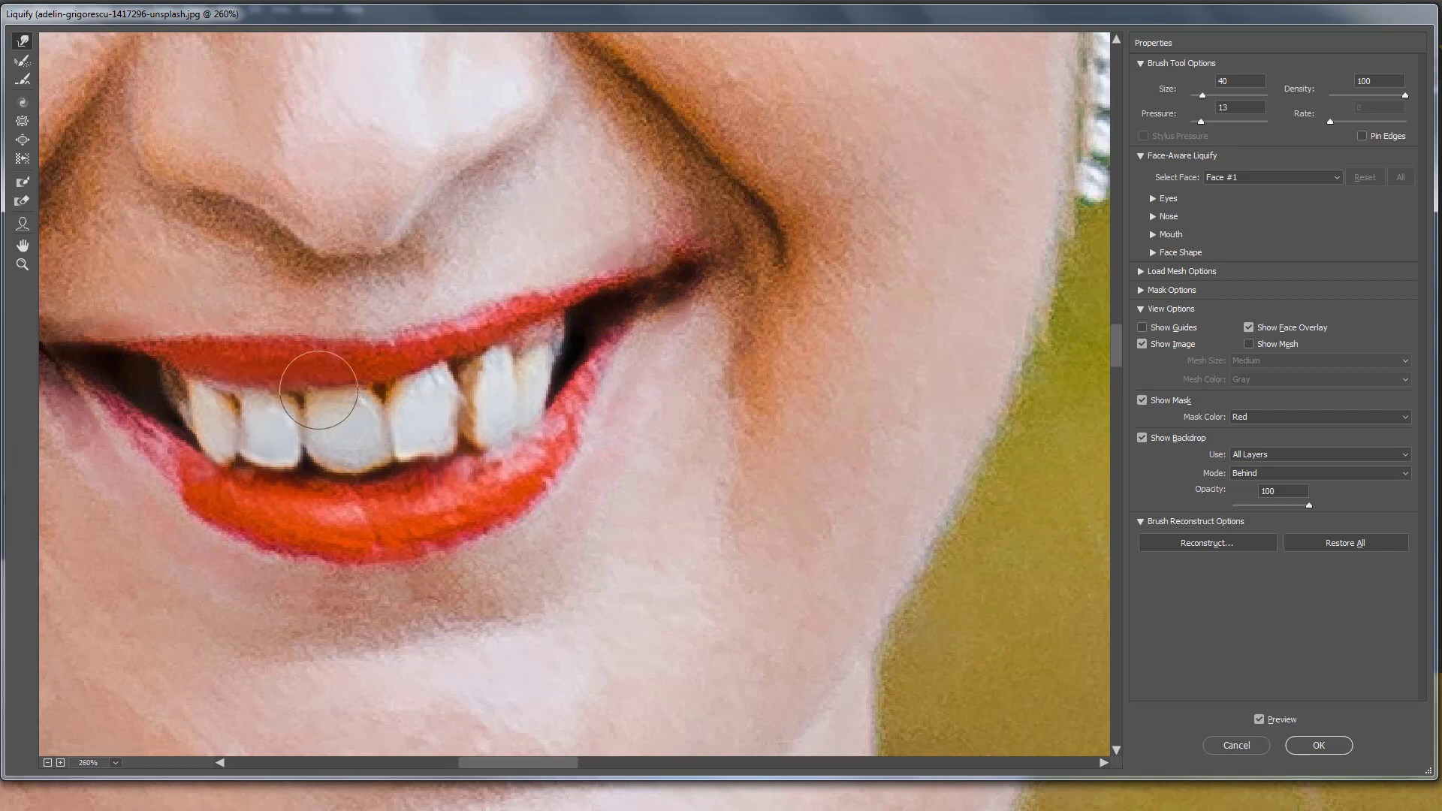
{"action": "mouse_move", "coordinate": [358, 464]}
{"action": "left_mouse_down"}
{"action": "mouse_move", "coordinate": [397, 449]}
{"action": "mouse_move", "coordinate": [436, 453]}
{"action": "mouse_move", "coordinate": [532, 518]}
{"action": "mouse_move", "coordinate": [502, 442]}
{"action": "mouse_move", "coordinate": [473, 432]}
{"action": "mouse_move", "coordinate": [502, 423]}
{"action": "left_mouse_up"}
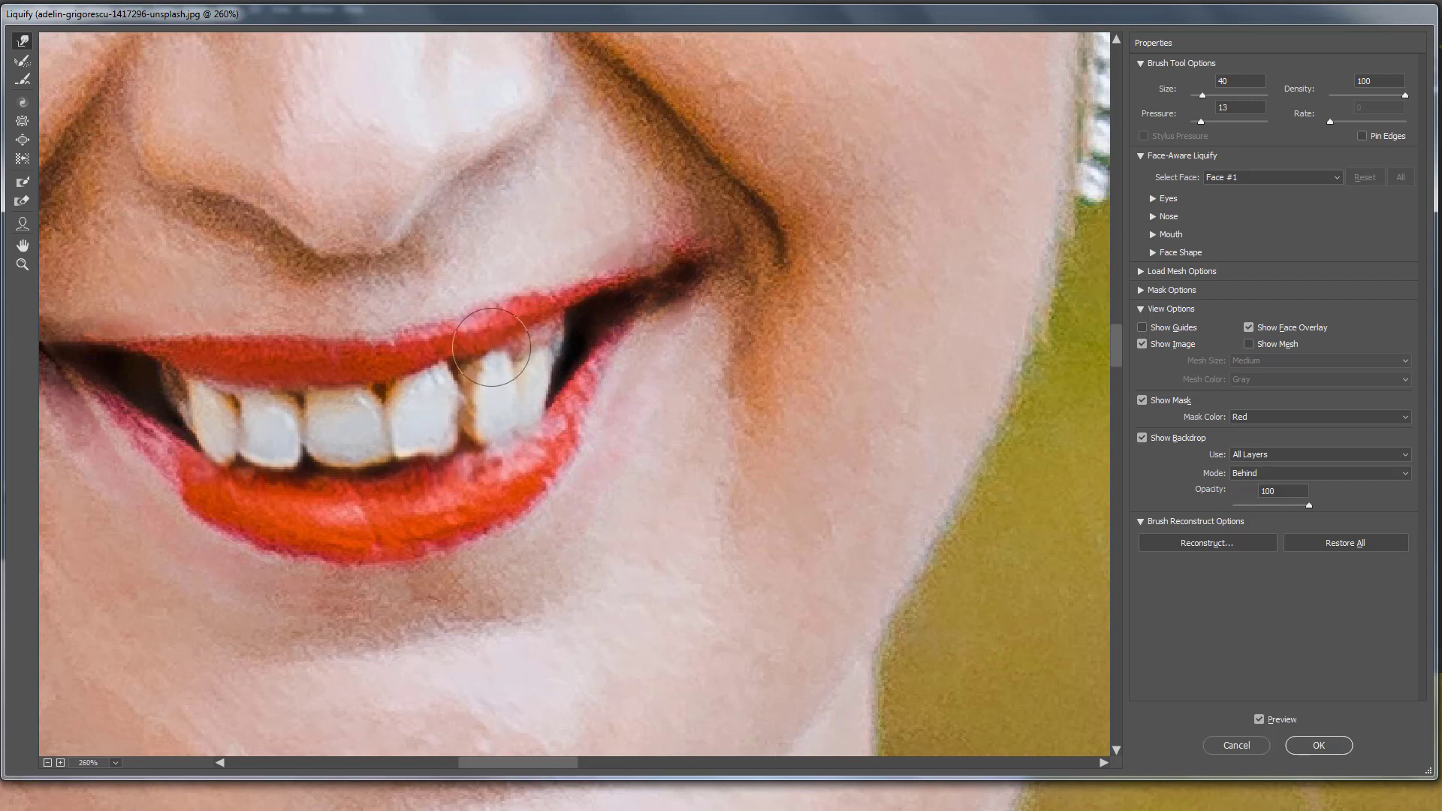
Refine the tops and lower edges of the teeth with the Forward Warp brush at size 25 and apply Liquify.
{"action": "key", "text": "bracketleft"}
{"action": "key", "text": "bracketleft"}
{"action": "key", "text": "bracketleft"}
{"action": "left_click_drag", "start_coordinate": [439, 369], "coordinate": [454, 360]}
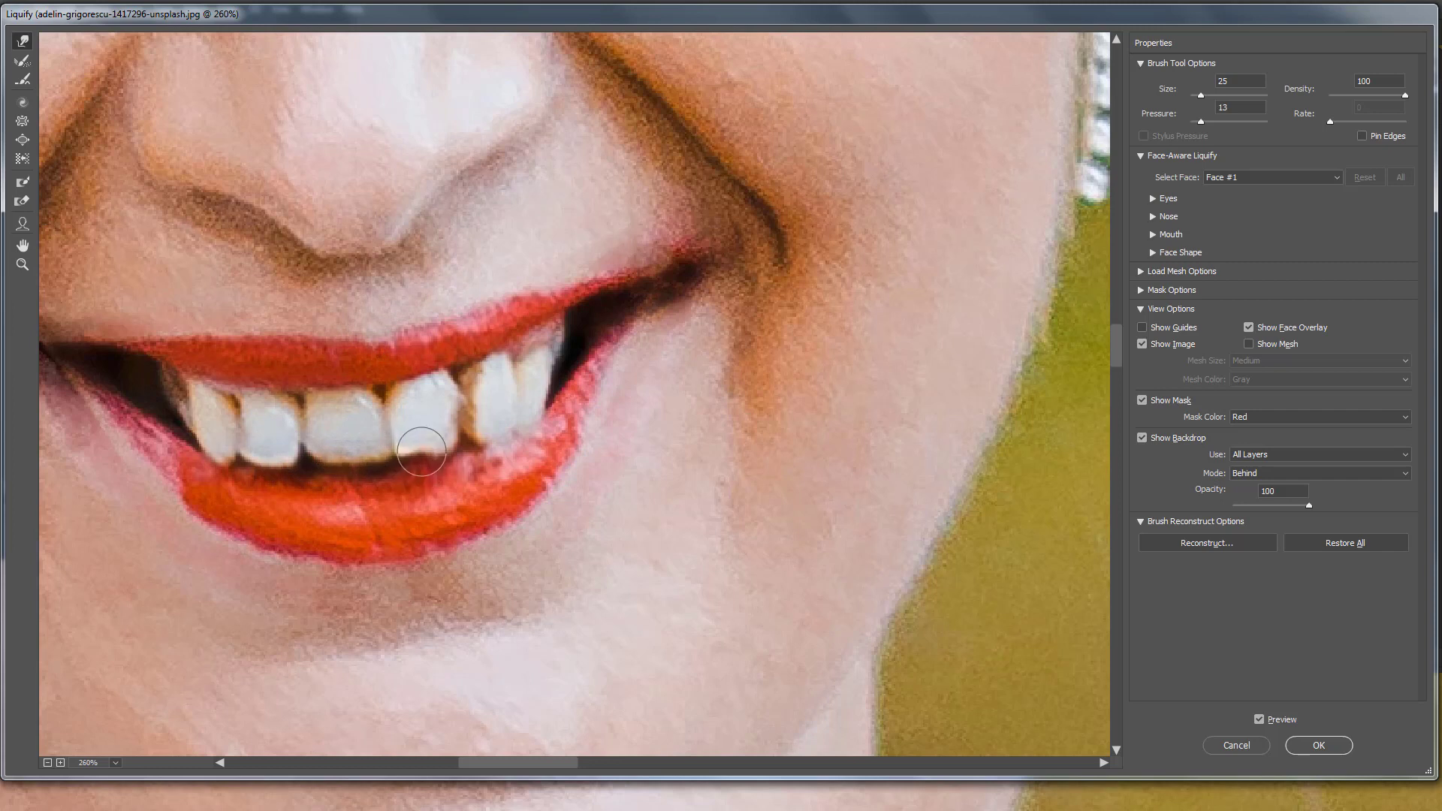
{"action": "mouse_move", "coordinate": [477, 448]}
{"action": "left_mouse_down"}
{"action": "mouse_move", "coordinate": [493, 422]}
{"action": "mouse_move", "coordinate": [528, 422]}
{"action": "left_mouse_up"}
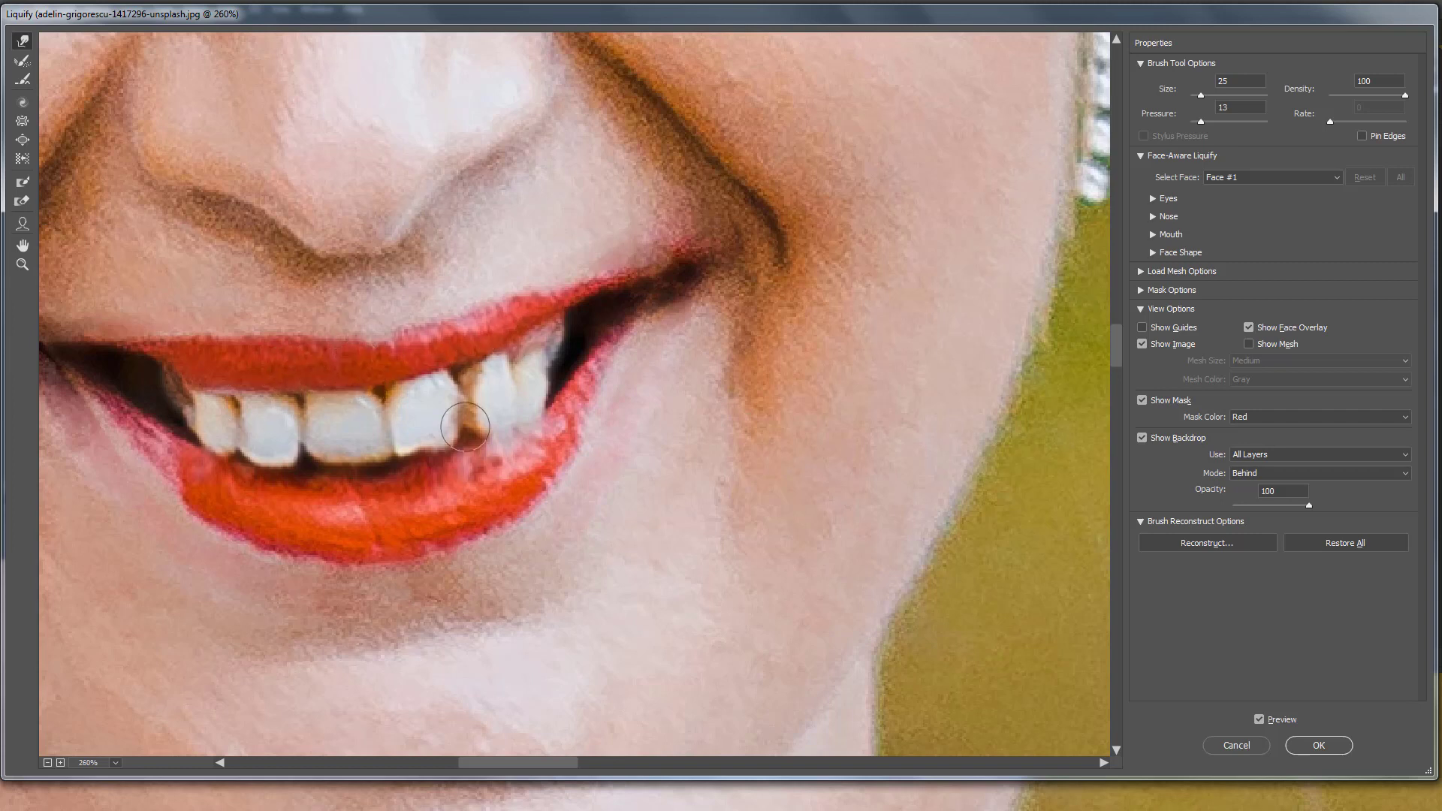
{"action": "left_click_drag", "start_coordinate": [491, 413], "coordinate": [481, 419]}
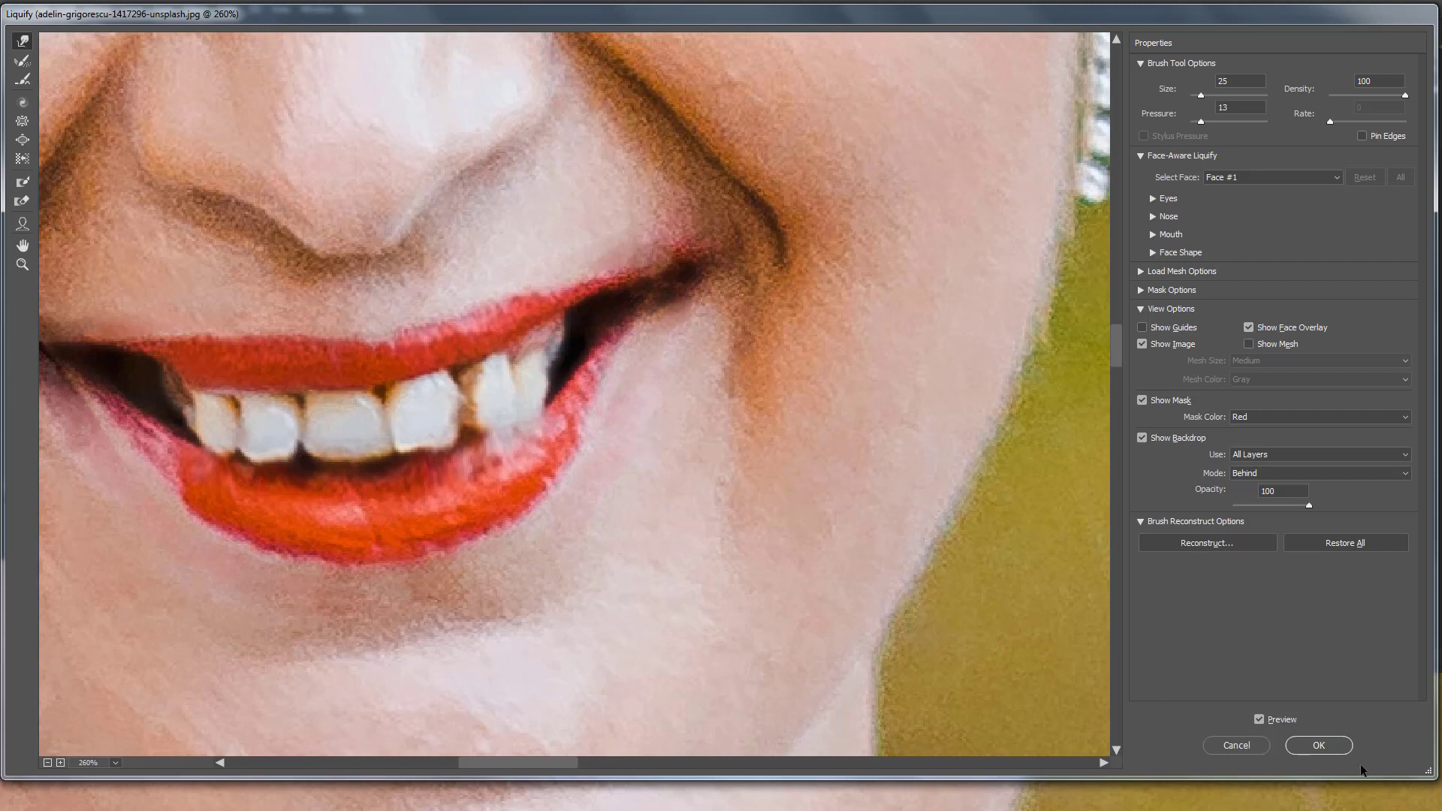
{"action": "left_click", "coordinate": [1335, 745]}
Compare the smile with and without Layer 2 copy on the whole portrait.
{"action": "scroll", "coordinate": [608, 458], "scroll_direction": "down", "scroll_amount": 5}
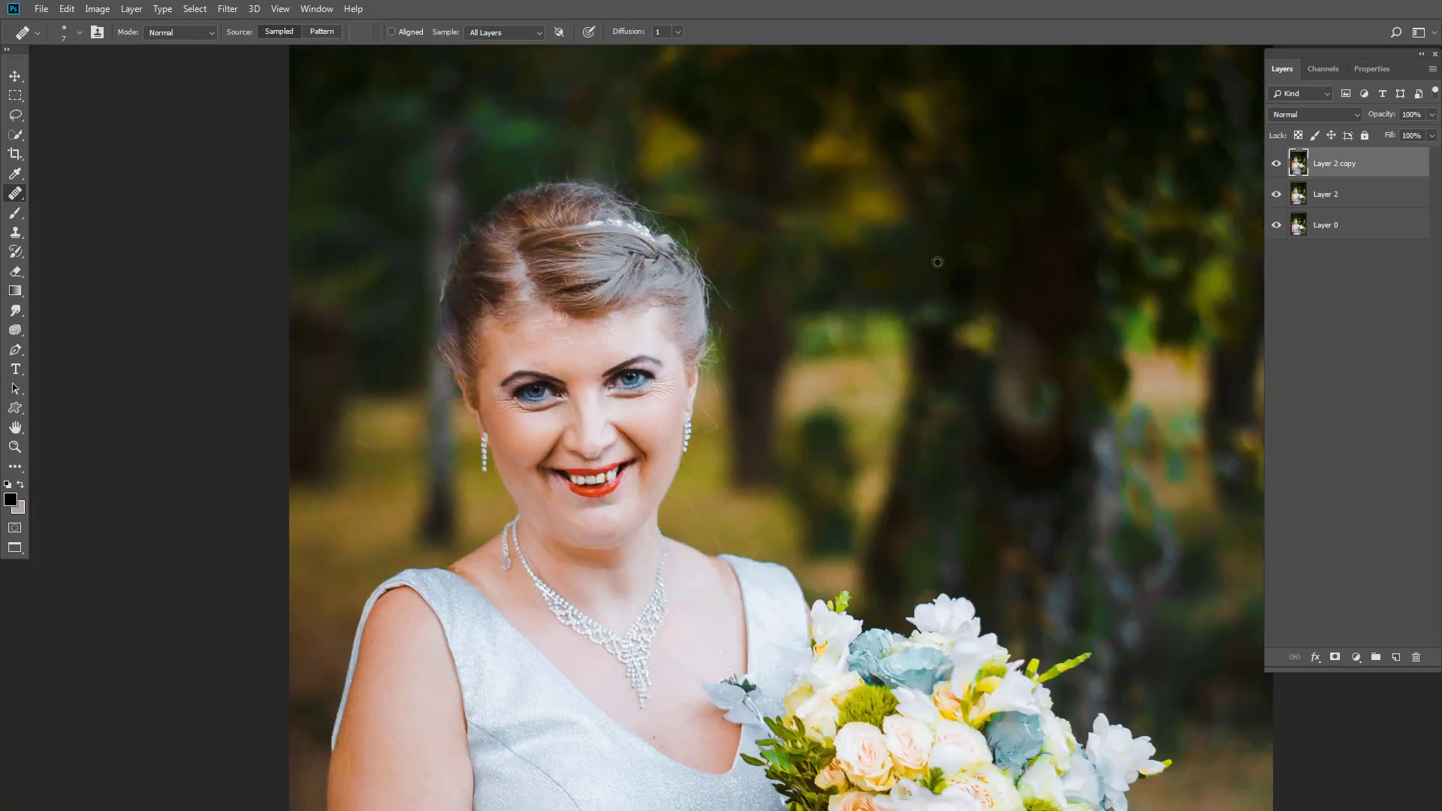
{"action": "left_click", "coordinate": [1277, 166]}
{"action": "left_click", "coordinate": [1277, 165]}
{"action": "scroll", "coordinate": [617, 473], "scroll_direction": "up", "scroll_amount": 8}
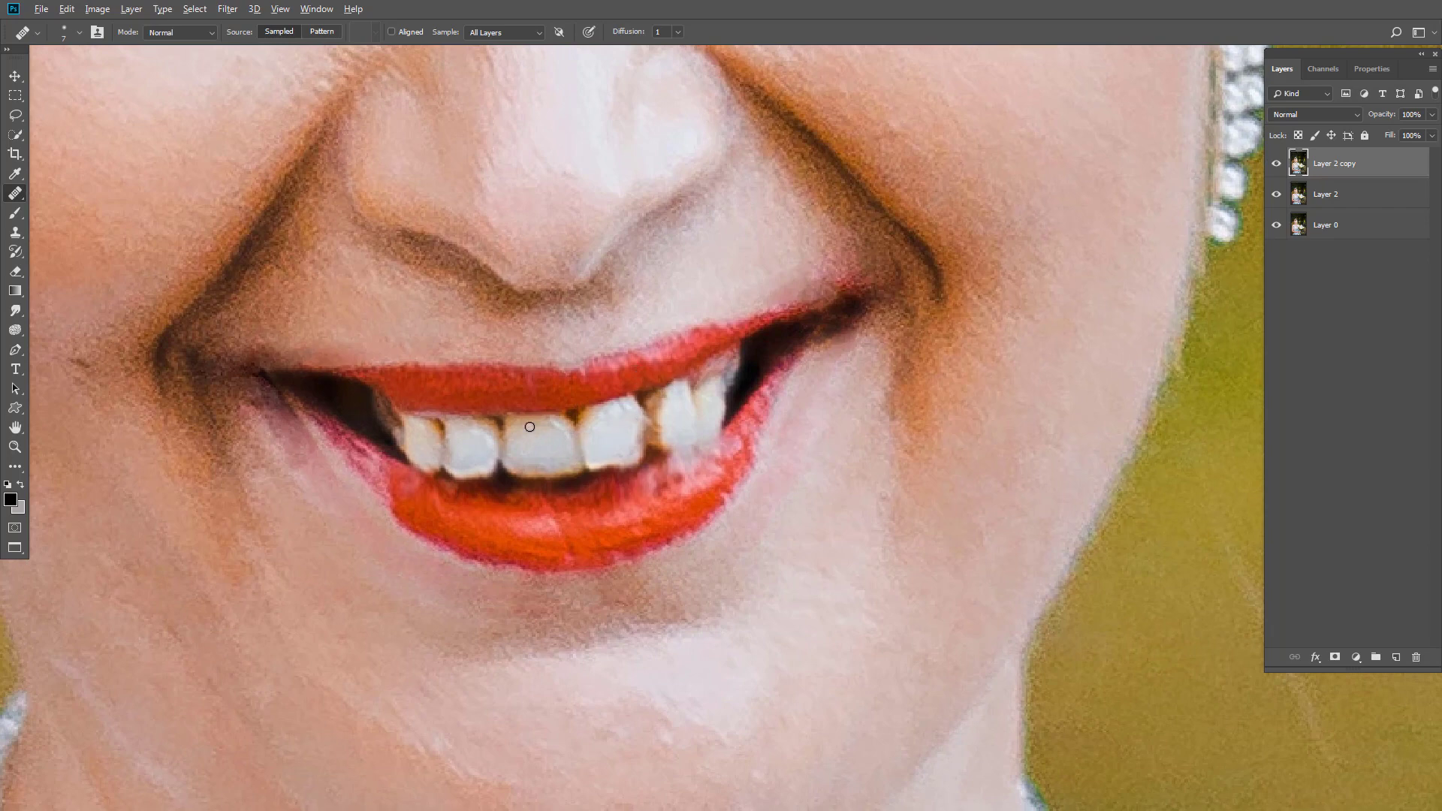
Merge Layer 2 copy with Layer 2 and duplicate the merged layer.
{"action": "scroll", "coordinate": [530, 427], "scroll_direction": "up", "scroll_amount": 2}
{"action": "left_click", "coordinate": [1304, 202], "text": "shift"}
{"action": "key", "text": "ctrl+e"}
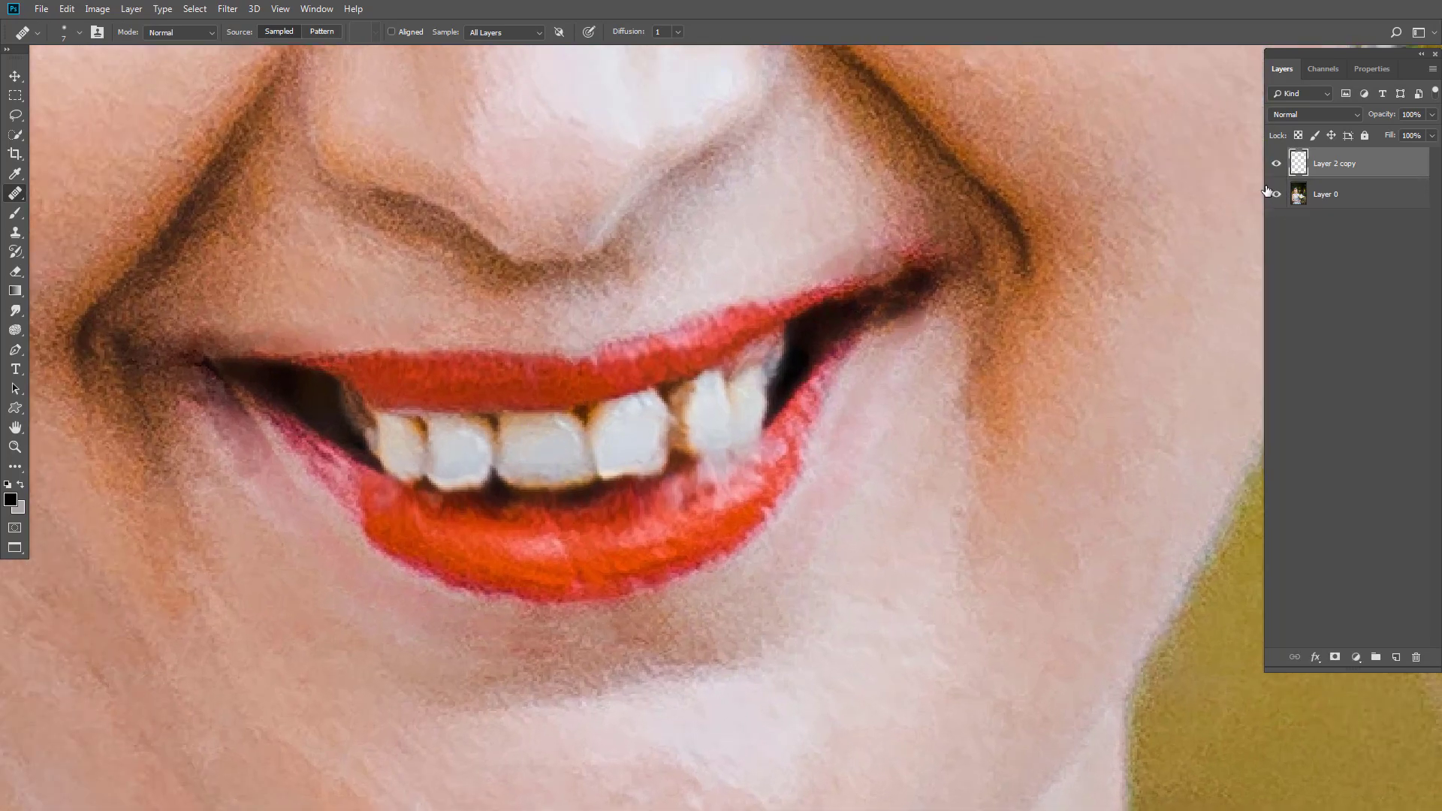
{"action": "right_click", "coordinate": [1329, 168]}
{"action": "left_click", "coordinate": [1295, 238]}
{"action": "left_click", "coordinate": [845, 229]}
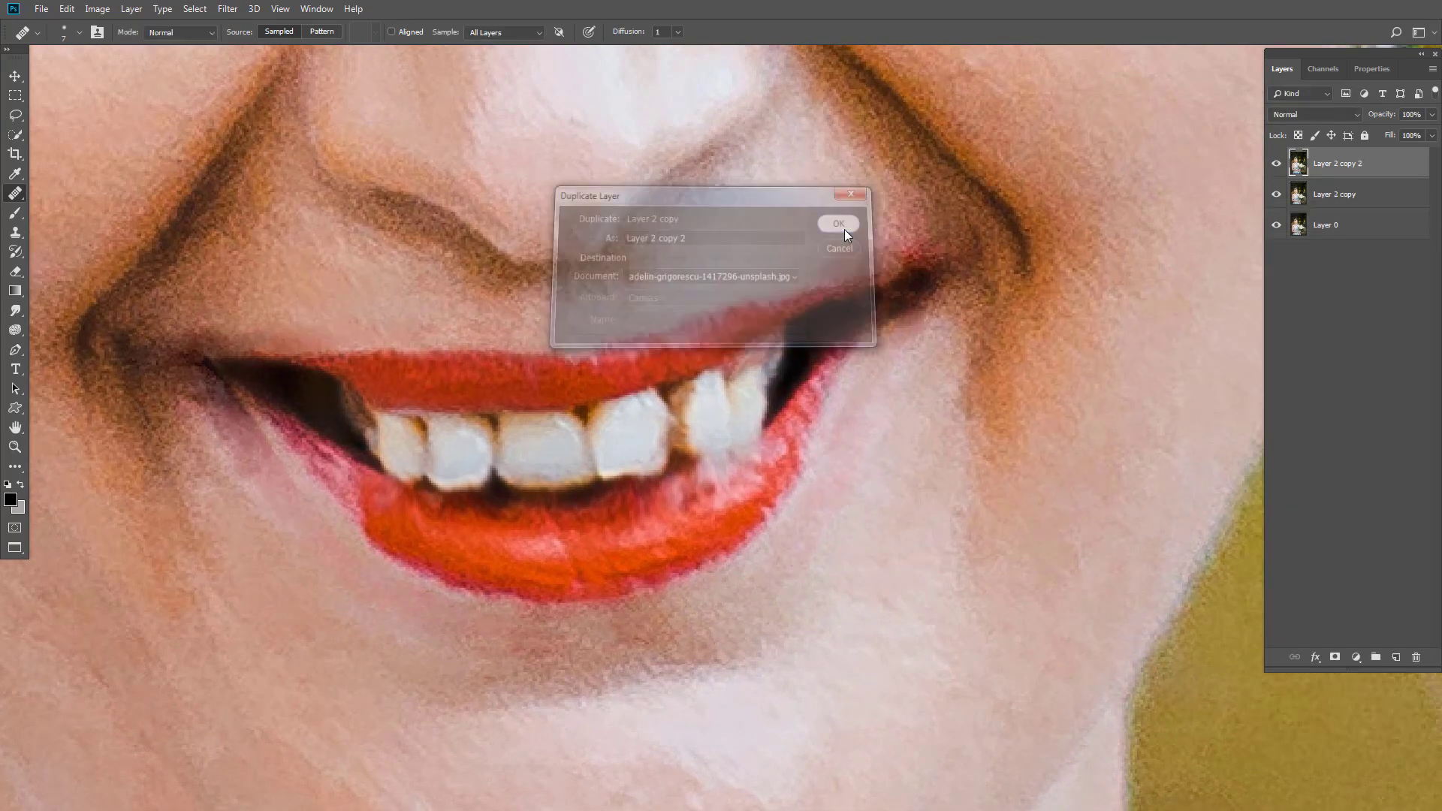
Open Liquify and shrink the teeth with the Pucker tool at size 70 and density 23, undoing the last stroke.
{"action": "left_click", "coordinate": [227, 10]}
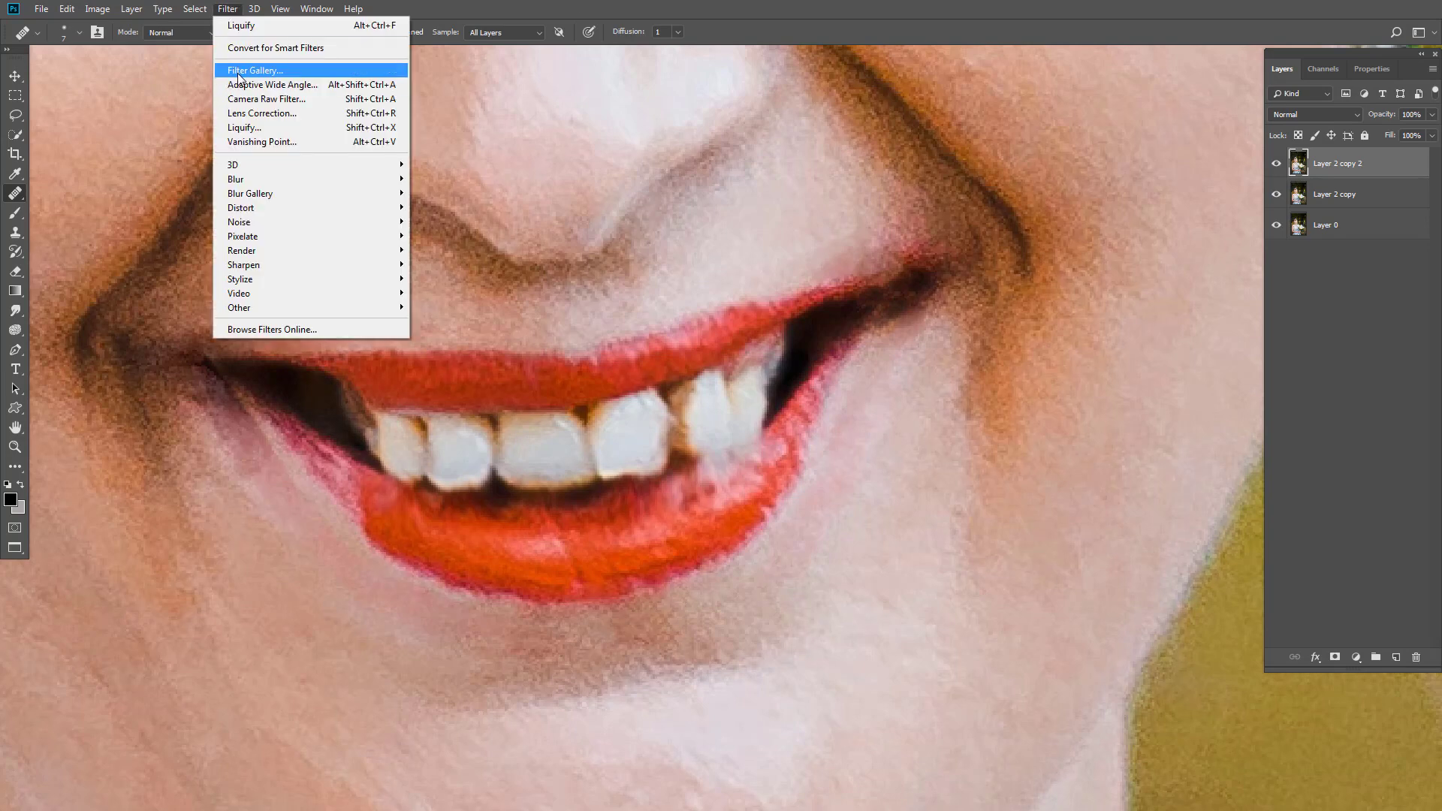
{"action": "left_click", "coordinate": [264, 127]}
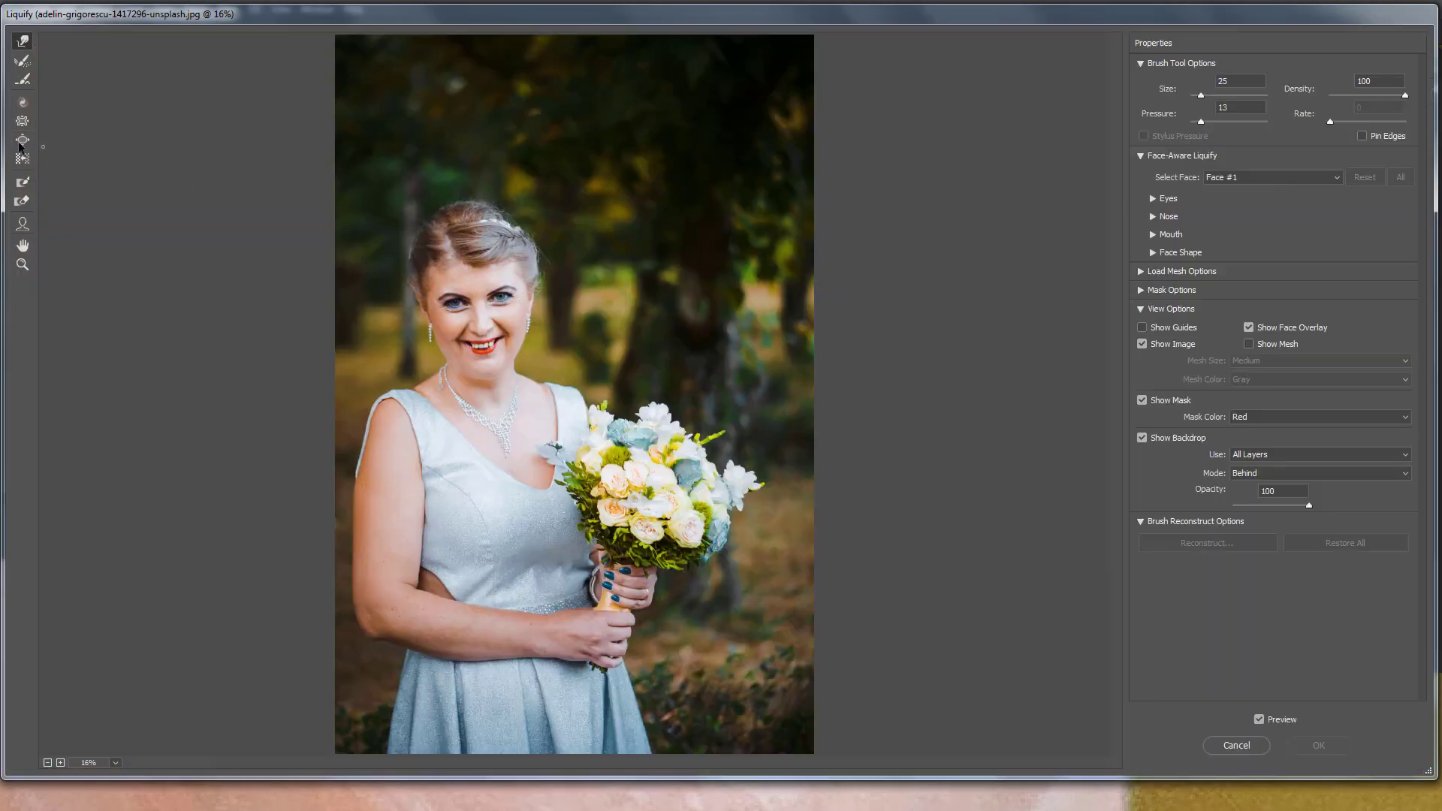
{"action": "scroll", "coordinate": [428, 308], "scroll_direction": "up", "scroll_amount": 5}
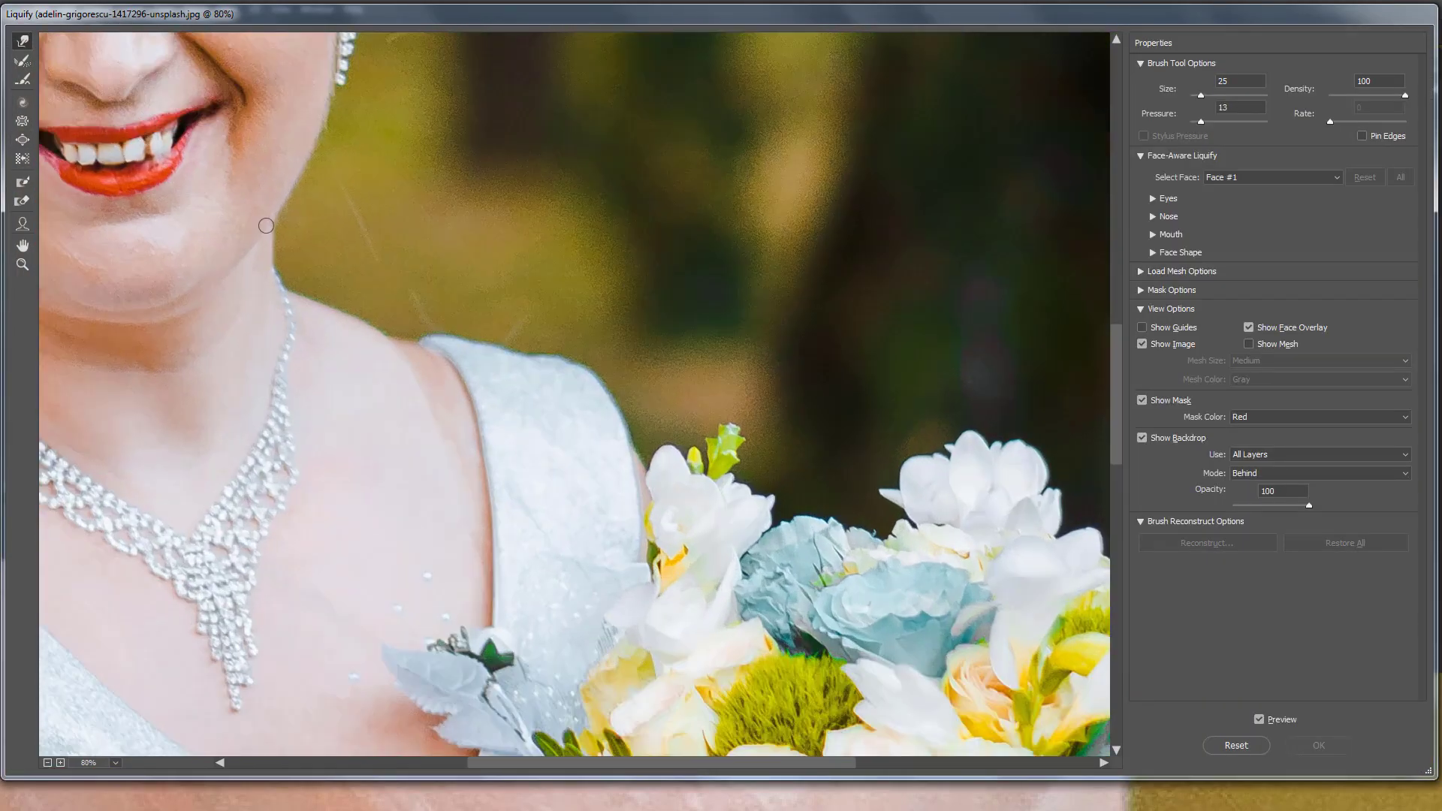
{"action": "left_click_drag", "start_coordinate": [182, 211], "coordinate": [365, 463]}
{"action": "scroll", "coordinate": [253, 359], "scroll_direction": "up", "scroll_amount": 1}
{"action": "scroll", "coordinate": [254, 359], "scroll_direction": "up", "scroll_amount": 2}
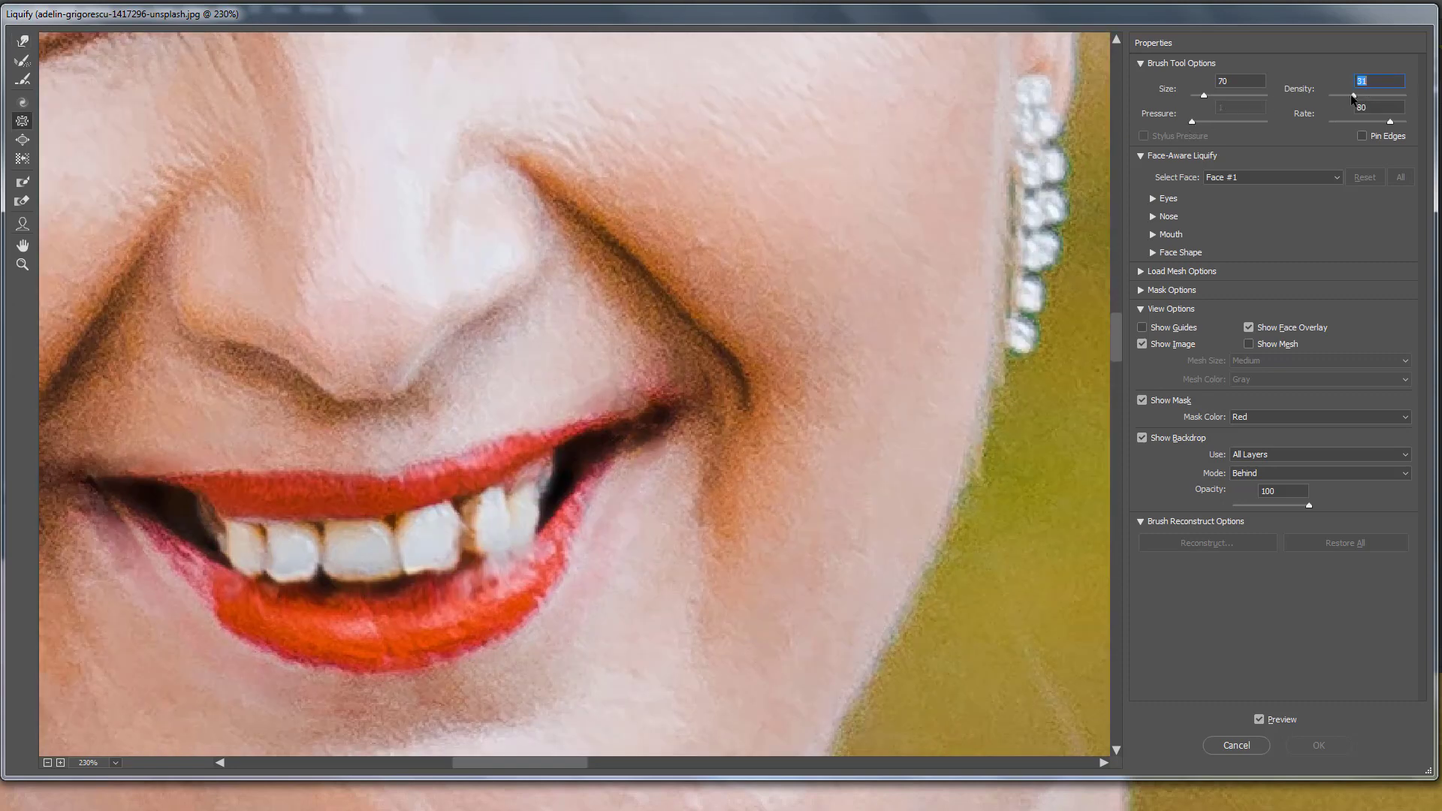
{"action": "left_click_drag", "start_coordinate": [1352, 96], "coordinate": [1345, 96]}
{"action": "mouse_move", "coordinate": [435, 535]}
{"action": "left_mouse_down"}
{"action": "mouse_move", "coordinate": [376, 570]}
{"action": "mouse_move", "coordinate": [308, 560]}
{"action": "mouse_move", "coordinate": [241, 517]}
{"action": "mouse_move", "coordinate": [215, 524]}
{"action": "left_mouse_up"}
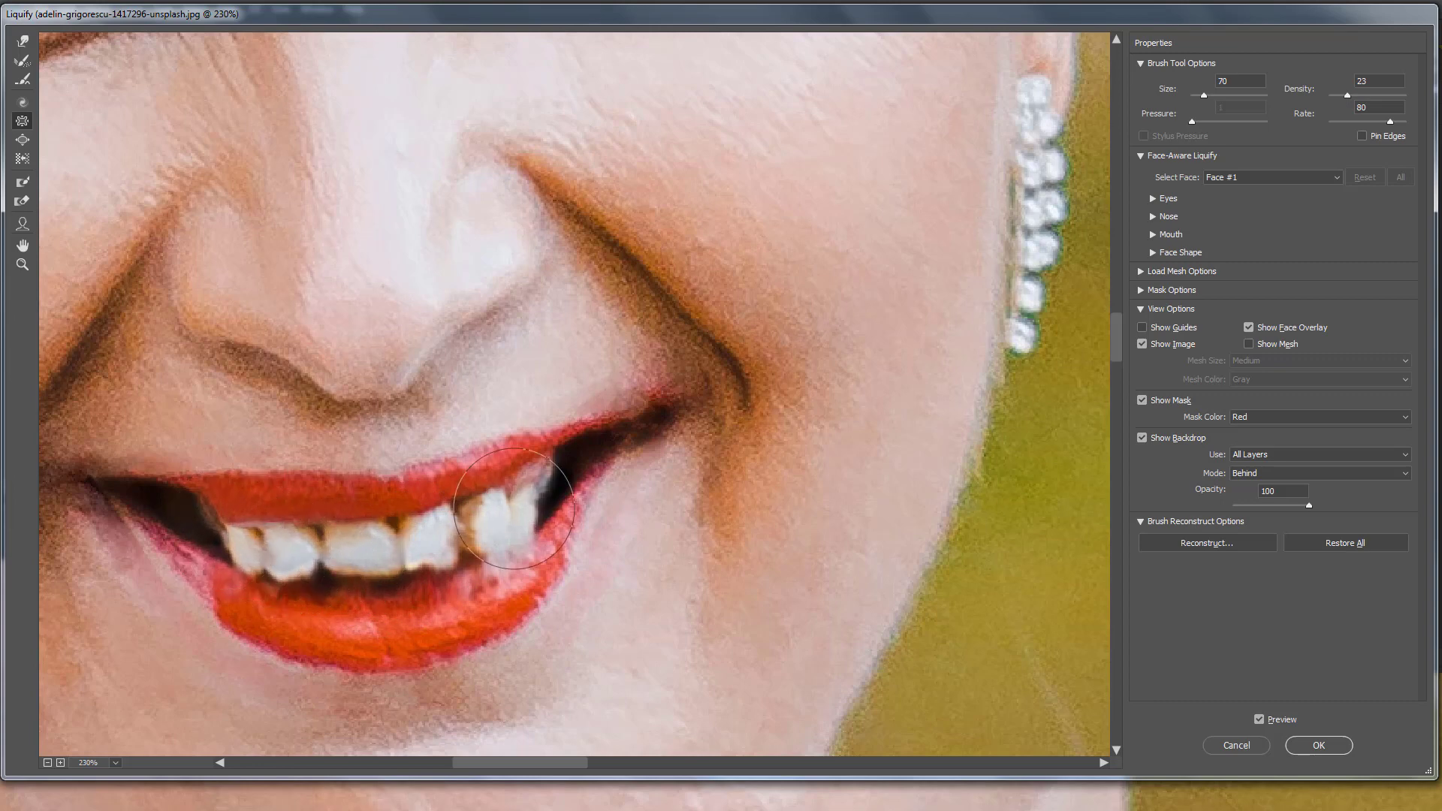
{"action": "mouse_move", "coordinate": [514, 509]}
{"action": "left_mouse_down"}
{"action": "mouse_move", "coordinate": [494, 542]}
{"action": "mouse_move", "coordinate": [544, 481]}
{"action": "left_mouse_up"}
{"action": "left_click_drag", "start_coordinate": [244, 528], "coordinate": [237, 542]}
{"action": "key", "text": "ctrl+z"}
Even out the lower edges of the teeth with the Forward Warp tool at size 25 and apply Liquify.
{"action": "scroll", "coordinate": [560, 525], "scroll_direction": "down", "scroll_amount": 4}
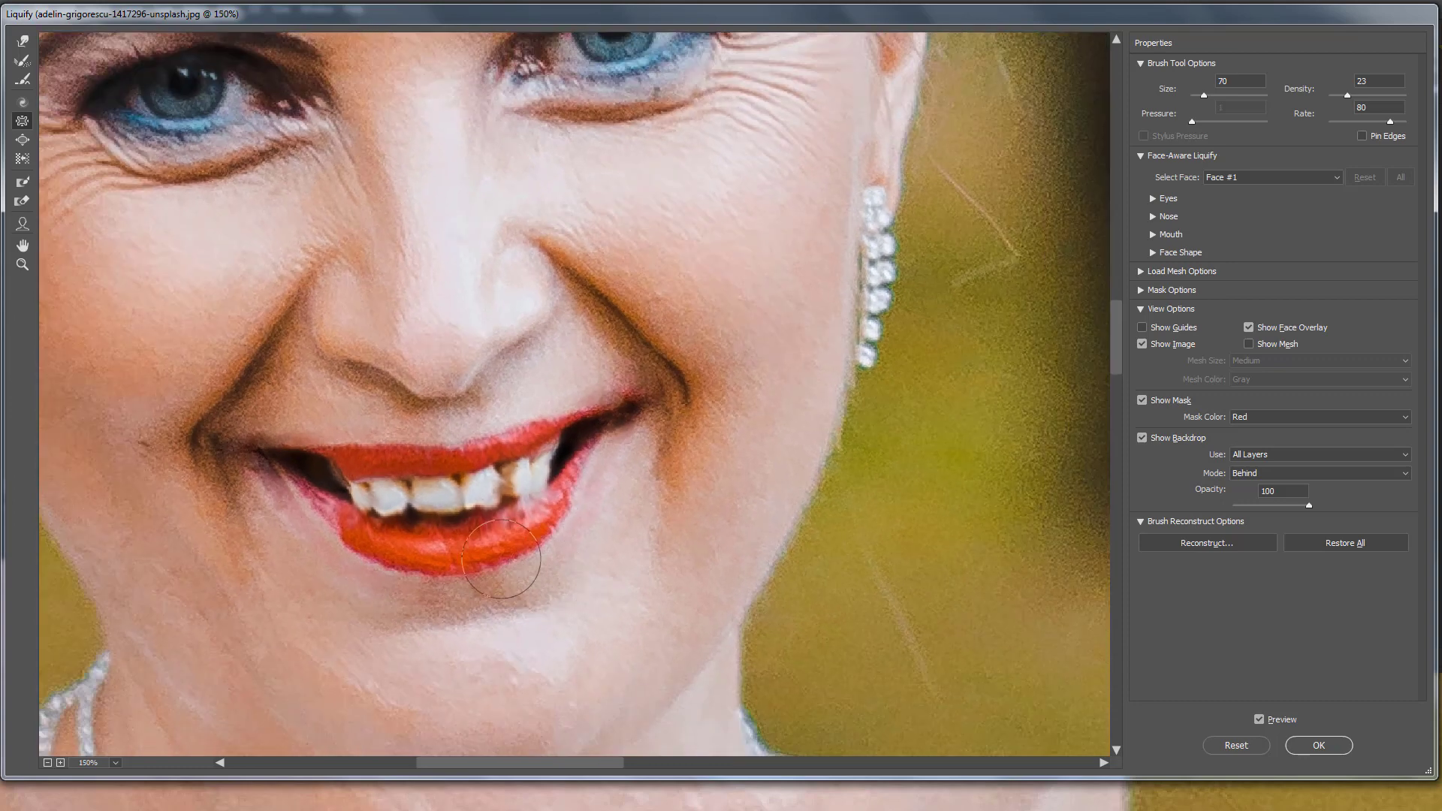
{"action": "scroll", "coordinate": [501, 559], "scroll_direction": "up", "scroll_amount": 3}
{"action": "left_click", "coordinate": [23, 41]}
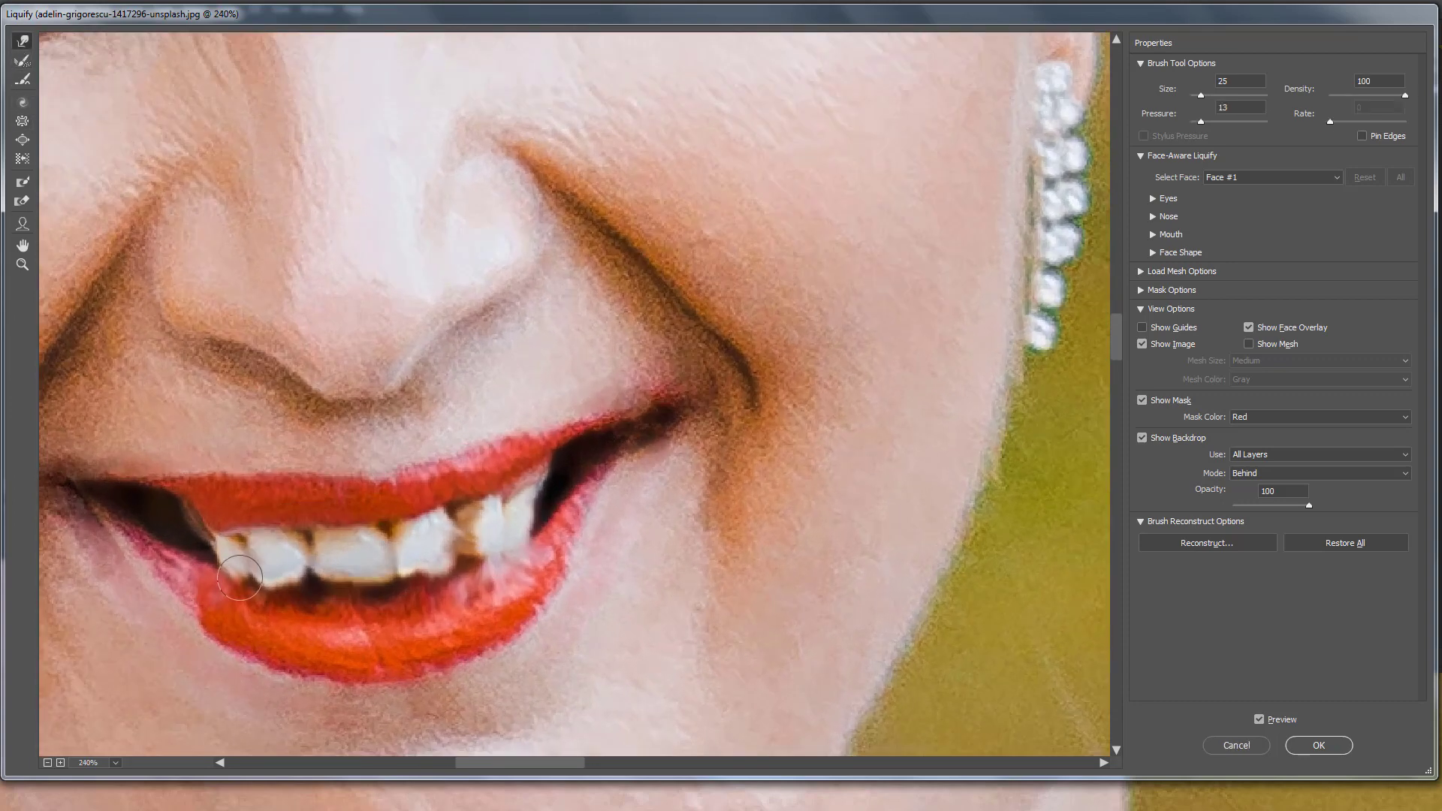
{"action": "mouse_move", "coordinate": [268, 610]}
{"action": "left_mouse_down"}
{"action": "mouse_move", "coordinate": [280, 573]}
{"action": "mouse_move", "coordinate": [255, 584]}
{"action": "mouse_move", "coordinate": [353, 604]}
{"action": "mouse_move", "coordinate": [451, 567]}
{"action": "left_mouse_up"}
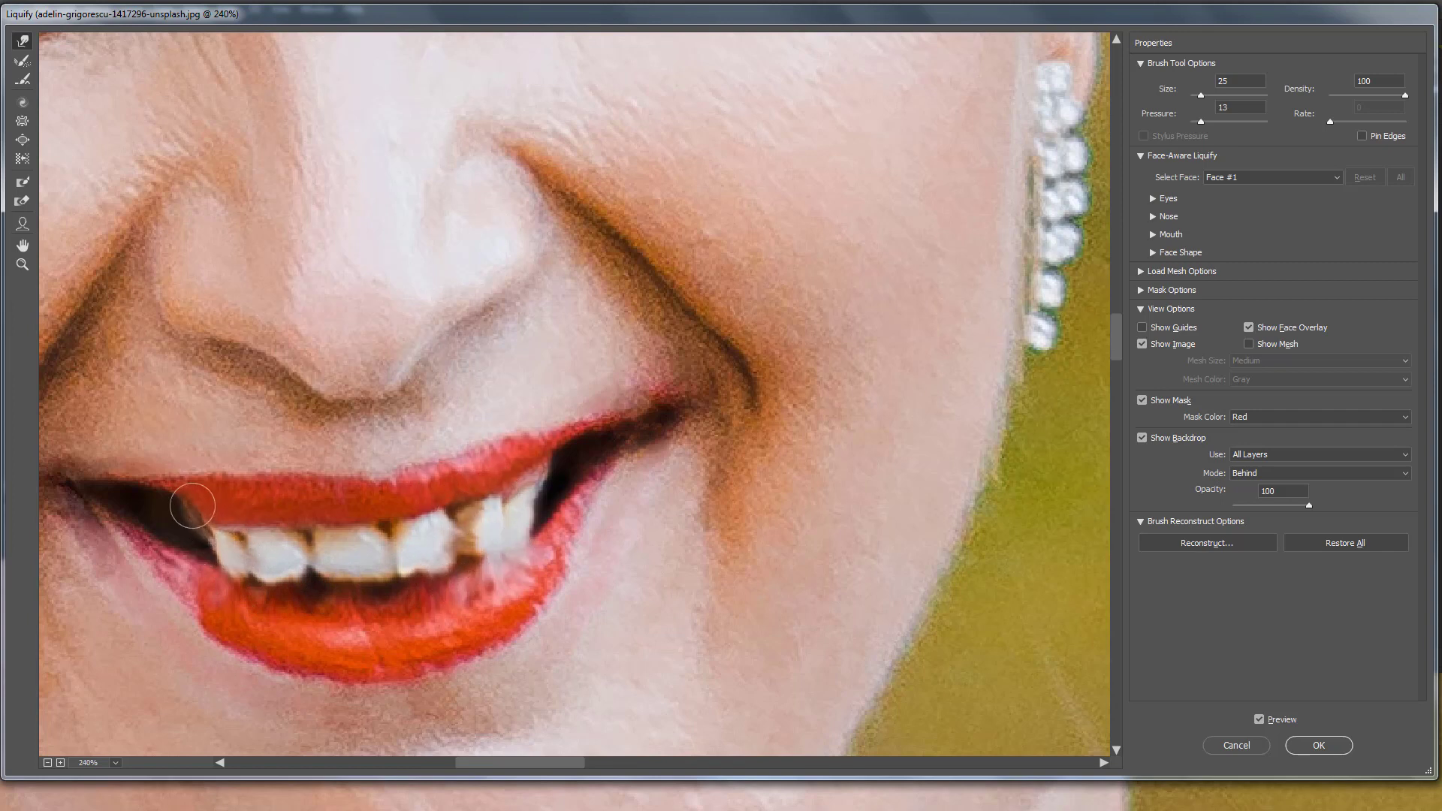
{"action": "left_click", "coordinate": [1319, 745]}
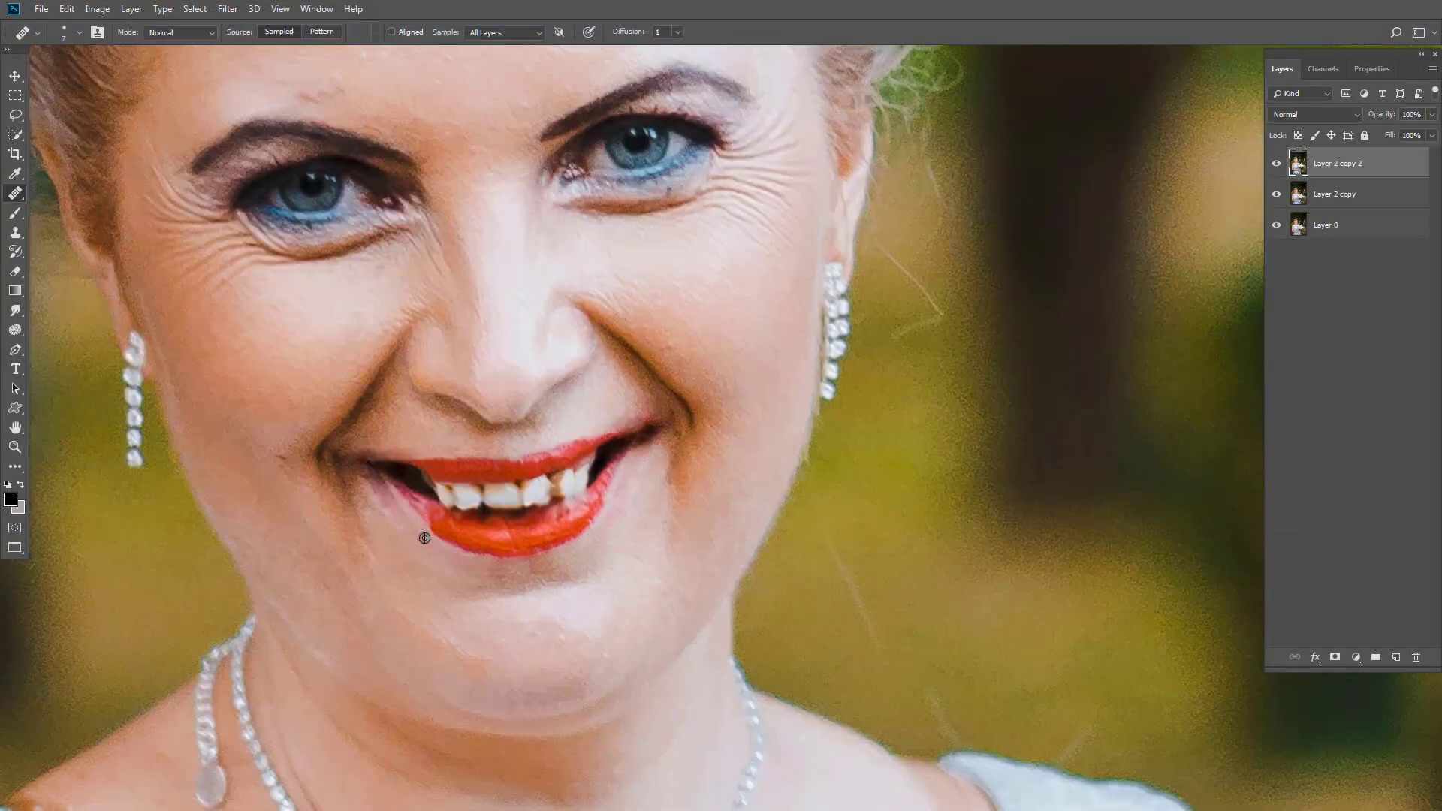
Add a new layer above Layer 2 copy 2 and reduce the Brush tool to size 25.
{"action": "scroll", "coordinate": [425, 538], "scroll_direction": "up", "scroll_amount": 3}
{"action": "left_click", "coordinate": [1396, 659]}
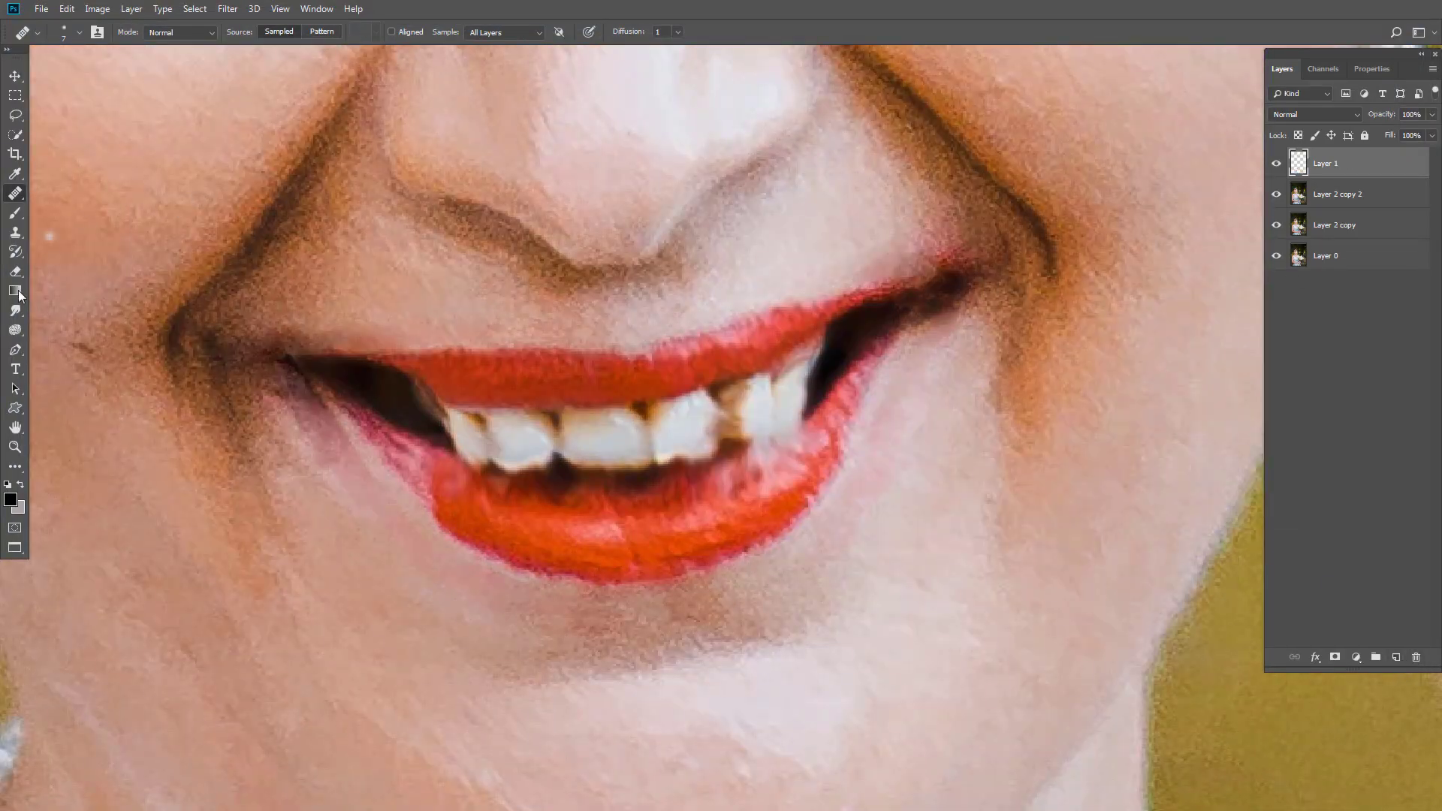
{"action": "left_click", "coordinate": [12, 211]}
{"action": "scroll", "coordinate": [740, 476], "scroll_direction": "up", "scroll_amount": 2}
{"action": "key", "text": "bracketleft"}
{"action": "key", "text": "bracketleft"}
{"action": "key", "text": "bracketleft"}
{"action": "key", "text": "bracketleft"}
{"action": "key", "text": "bracketleft"}
{"action": "key", "text": "bracketleft"}
{"action": "key", "text": "bracketleft"}
{"action": "key", "text": "bracketleft"}
{"action": "key", "text": "bracketleft"}
{"action": "key", "text": "bracketleft"}
{"action": "key", "text": "bracketleft"}
{"action": "key", "text": "bracketleft"}
{"action": "key", "text": "bracketleft"}
{"action": "key", "text": "bracketleft"}
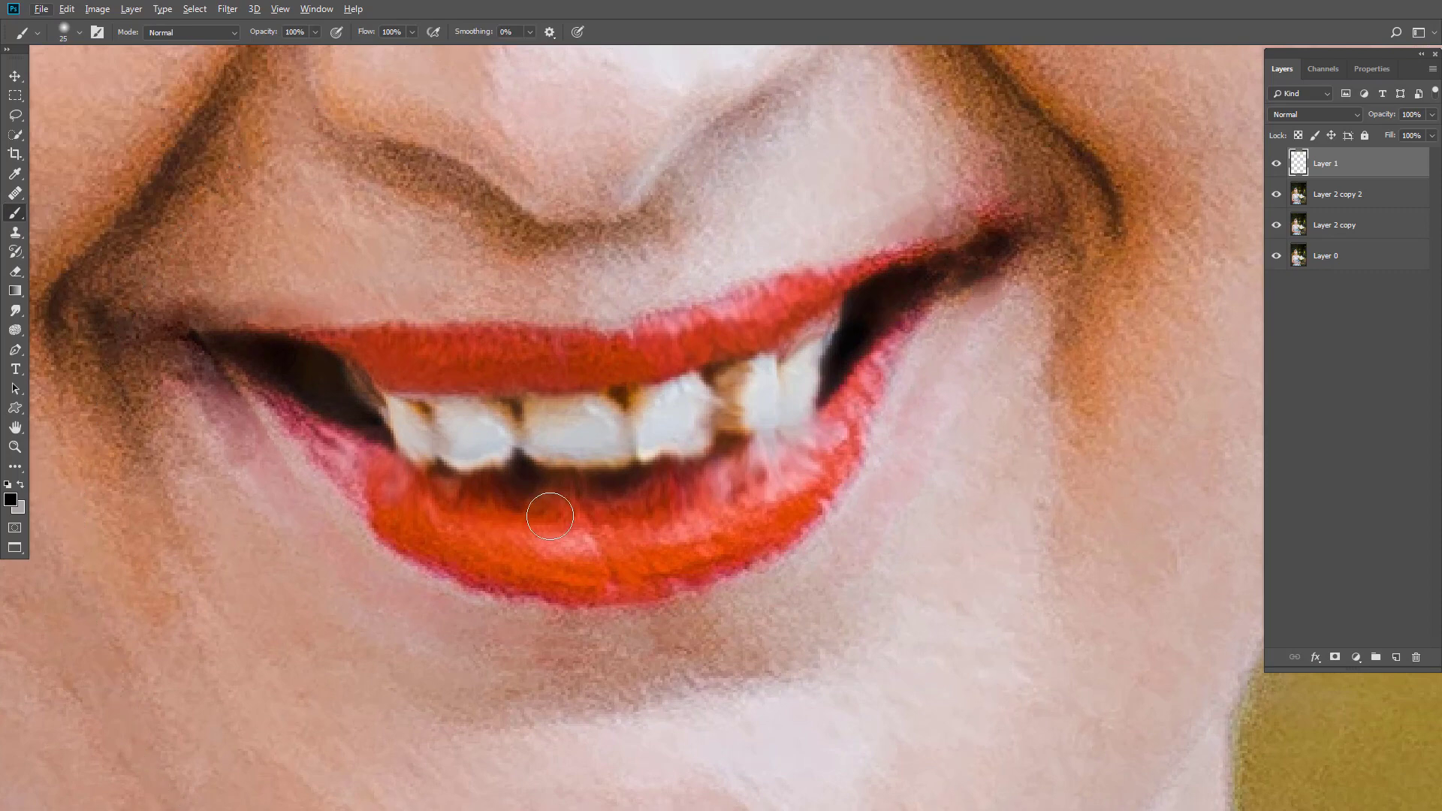
Set the foreground colour to ff0000 and paint over the upper and lower lips with a size 15 brush.
{"action": "left_click", "coordinate": [10, 500]}
{"action": "left_click", "coordinate": [1229, 381]}
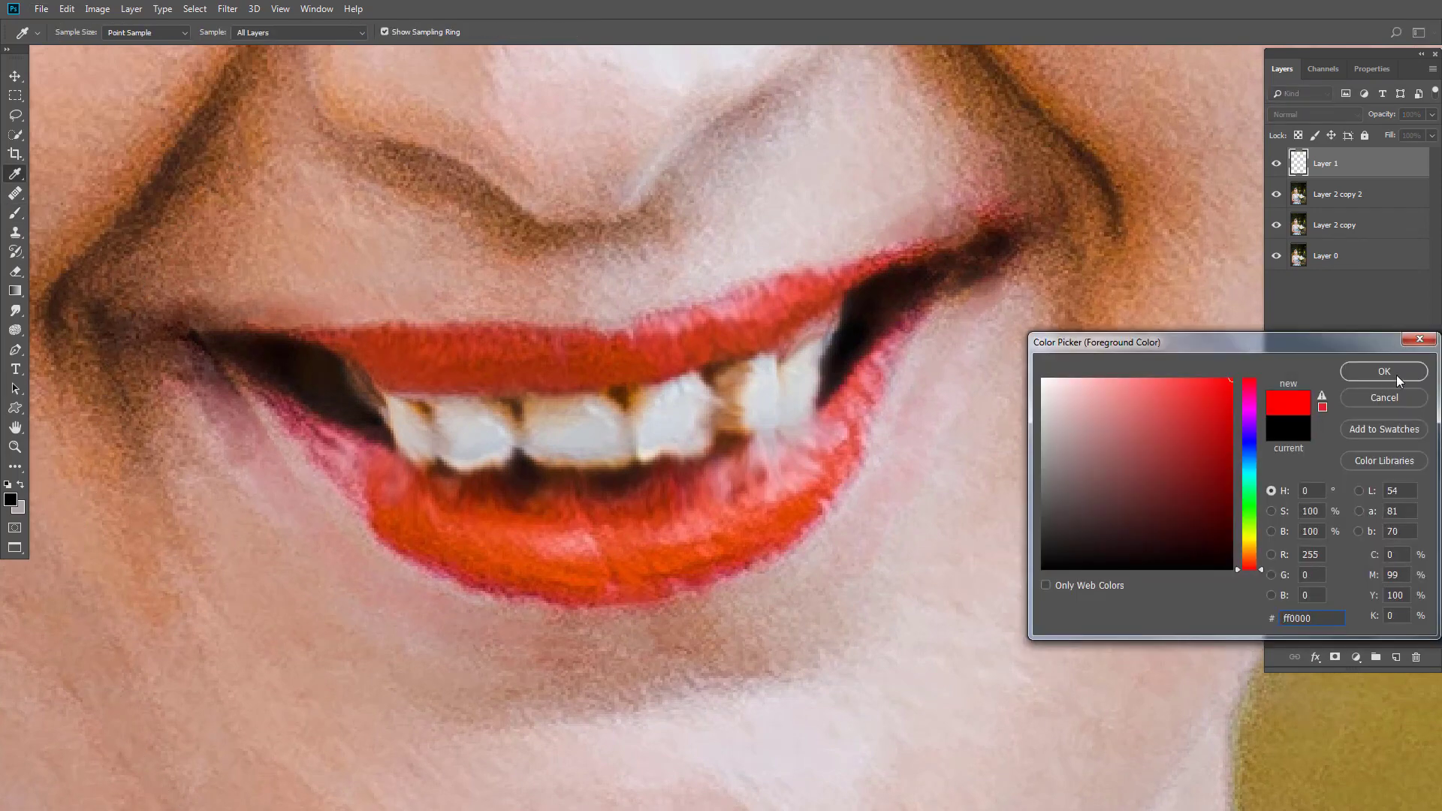
{"action": "left_click", "coordinate": [1385, 368]}
{"action": "mouse_move", "coordinate": [363, 340]}
{"action": "left_mouse_down"}
{"action": "mouse_move", "coordinate": [500, 350]}
{"action": "mouse_move", "coordinate": [234, 339]}
{"action": "mouse_move", "coordinate": [321, 456]}
{"action": "mouse_move", "coordinate": [396, 523]}
{"action": "mouse_move", "coordinate": [337, 445]}
{"action": "mouse_move", "coordinate": [422, 484]}
{"action": "mouse_move", "coordinate": [609, 491]}
{"action": "mouse_move", "coordinate": [826, 429]}
{"action": "left_mouse_up"}
{"action": "mouse_move", "coordinate": [686, 495]}
{"action": "left_mouse_down"}
{"action": "mouse_move", "coordinate": [614, 515]}
{"action": "mouse_move", "coordinate": [444, 507]}
{"action": "mouse_move", "coordinate": [413, 524]}
{"action": "mouse_move", "coordinate": [495, 561]}
{"action": "mouse_move", "coordinate": [411, 531]}
{"action": "mouse_move", "coordinate": [494, 570]}
{"action": "mouse_move", "coordinate": [613, 579]}
{"action": "mouse_move", "coordinate": [545, 580]}
{"action": "mouse_move", "coordinate": [542, 566]}
{"action": "mouse_move", "coordinate": [664, 518]}
{"action": "mouse_move", "coordinate": [655, 577]}
{"action": "mouse_move", "coordinate": [776, 531]}
{"action": "mouse_move", "coordinate": [657, 554]}
{"action": "mouse_move", "coordinate": [881, 411]}
{"action": "mouse_move", "coordinate": [812, 499]}
{"action": "mouse_move", "coordinate": [936, 287]}
{"action": "mouse_move", "coordinate": [763, 489]}
{"action": "mouse_move", "coordinate": [907, 357]}
{"action": "mouse_move", "coordinate": [803, 438]}
{"action": "mouse_move", "coordinate": [971, 250]}
{"action": "mouse_move", "coordinate": [621, 344]}
{"action": "mouse_move", "coordinate": [756, 292]}
{"action": "mouse_move", "coordinate": [902, 281]}
{"action": "mouse_move", "coordinate": [745, 330]}
{"action": "left_mouse_up"}
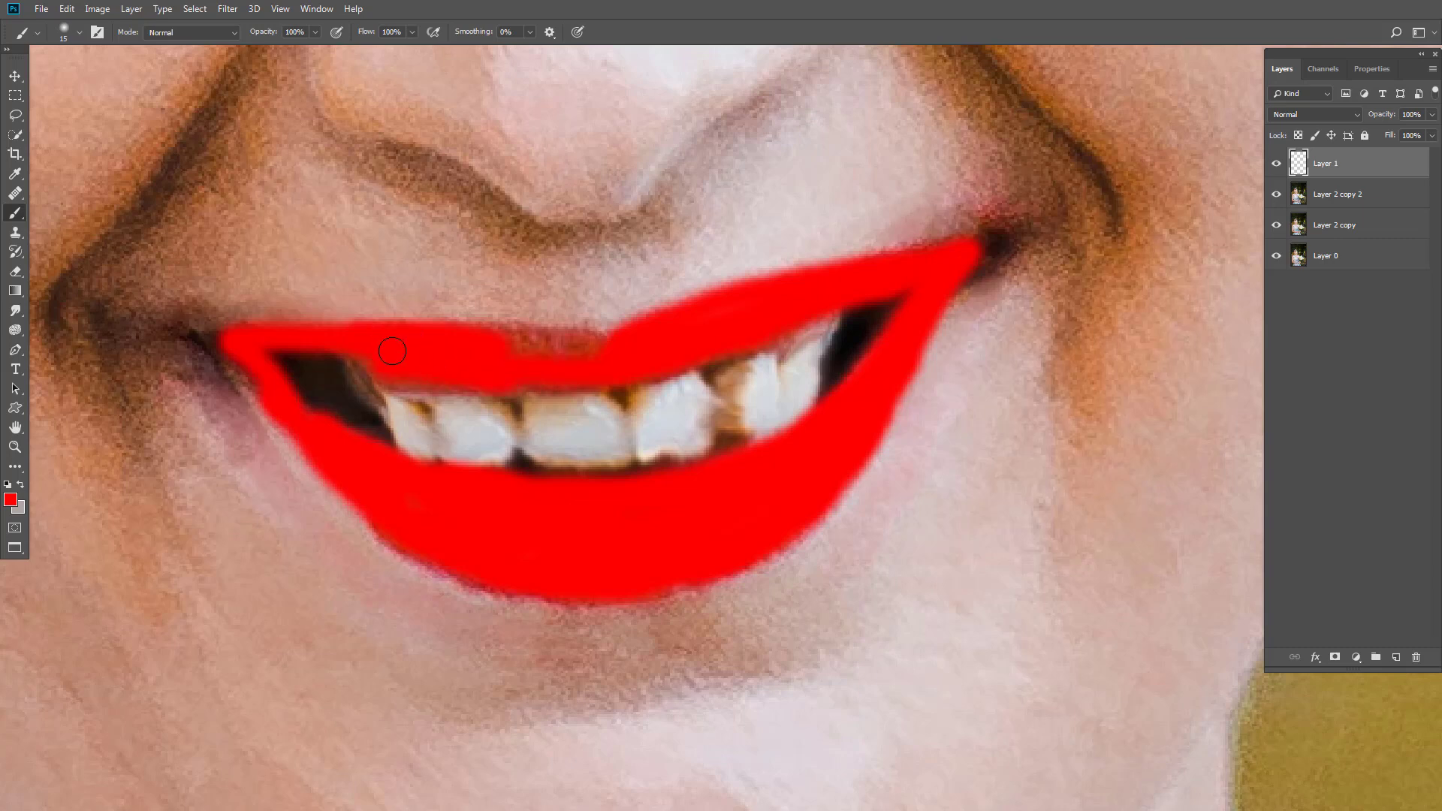
Fill the upper lip's central gap with red and extend the paint over the dark inner mouth corners and the lower lip's edge.
{"action": "mouse_move", "coordinate": [487, 368]}
{"action": "left_mouse_down"}
{"action": "mouse_move", "coordinate": [541, 350]}
{"action": "mouse_move", "coordinate": [611, 366]}
{"action": "mouse_move", "coordinate": [513, 338]}
{"action": "mouse_move", "coordinate": [566, 340]}
{"action": "mouse_move", "coordinate": [517, 364]}
{"action": "left_mouse_up"}
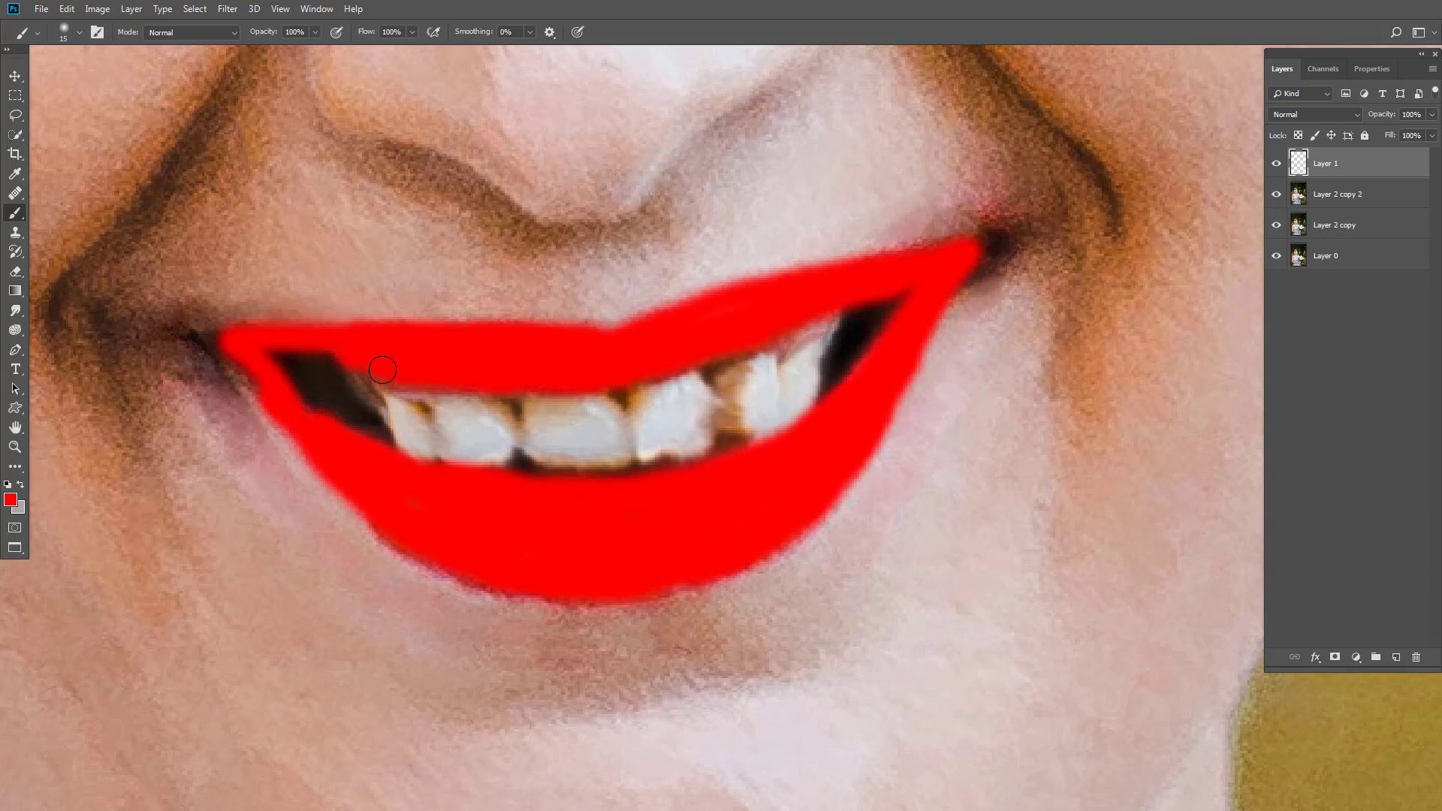
{"action": "left_click_drag", "start_coordinate": [383, 369], "coordinate": [344, 357]}
{"action": "left_click_drag", "start_coordinate": [762, 344], "coordinate": [898, 296]}
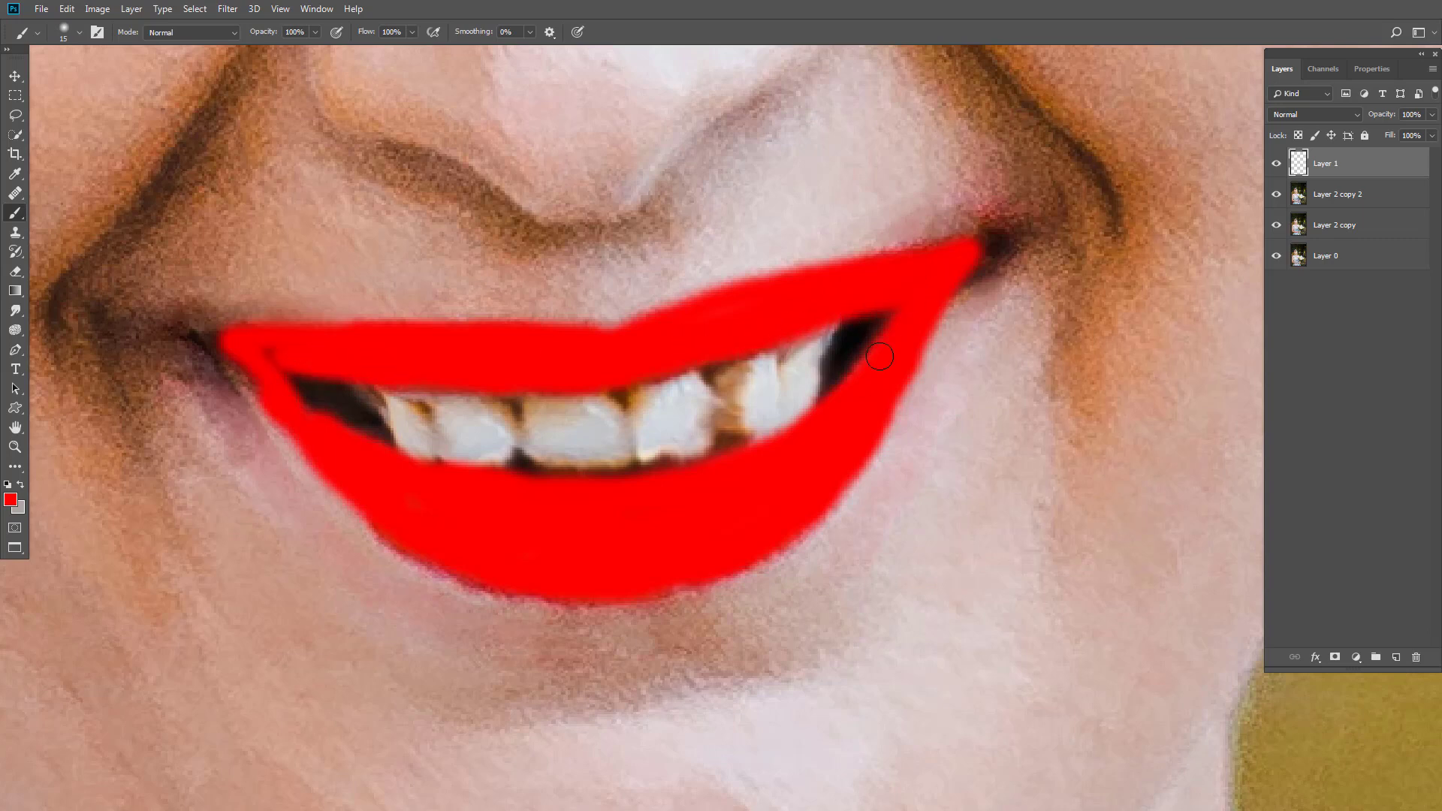
{"action": "mouse_move", "coordinate": [760, 347]}
{"action": "left_mouse_down"}
{"action": "mouse_move", "coordinate": [866, 368]}
{"action": "mouse_move", "coordinate": [781, 430]}
{"action": "left_mouse_up"}
{"action": "mouse_move", "coordinate": [406, 467]}
{"action": "left_mouse_down"}
{"action": "mouse_move", "coordinate": [323, 415]}
{"action": "mouse_move", "coordinate": [304, 384]}
{"action": "left_mouse_up"}
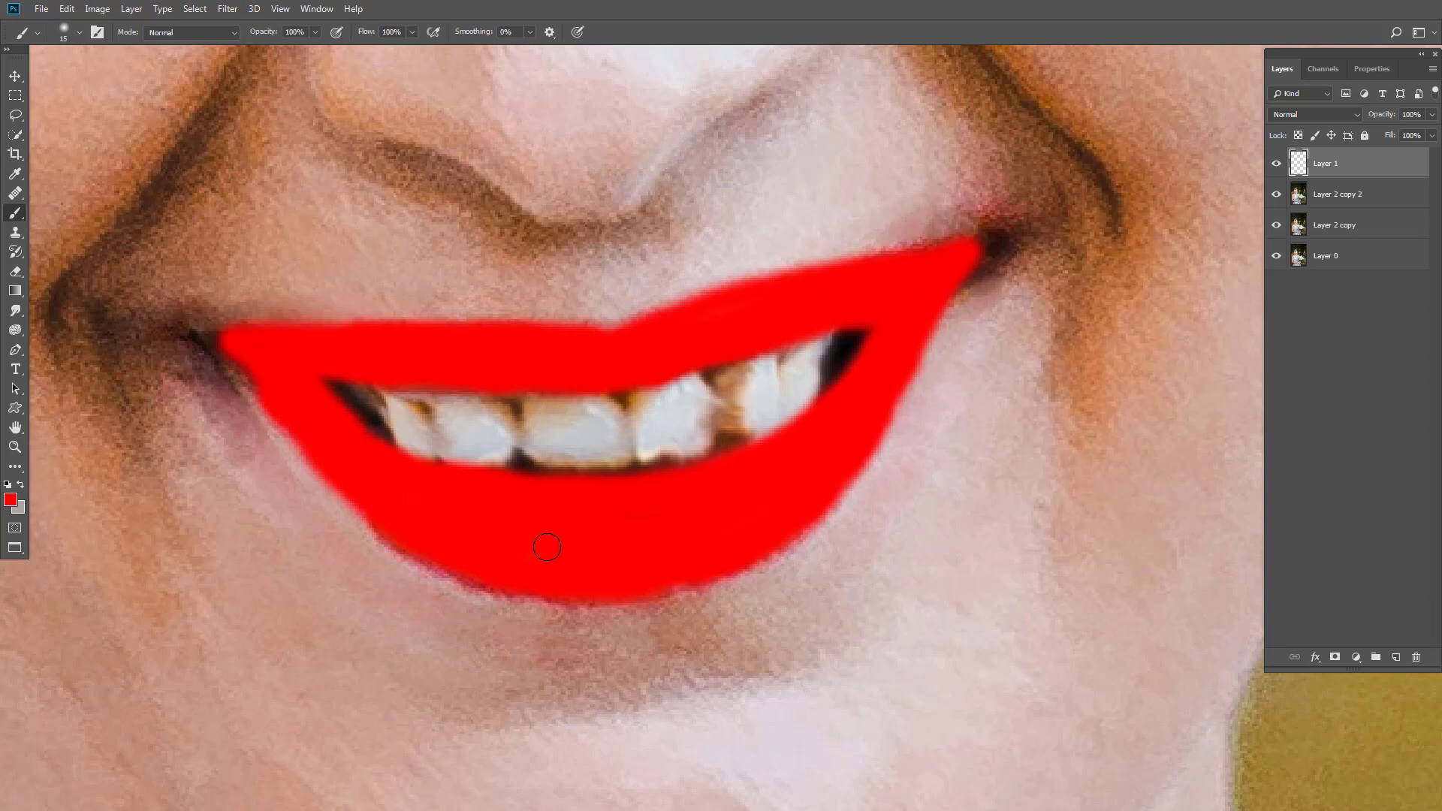
{"action": "left_click_drag", "start_coordinate": [421, 550], "coordinate": [512, 583]}
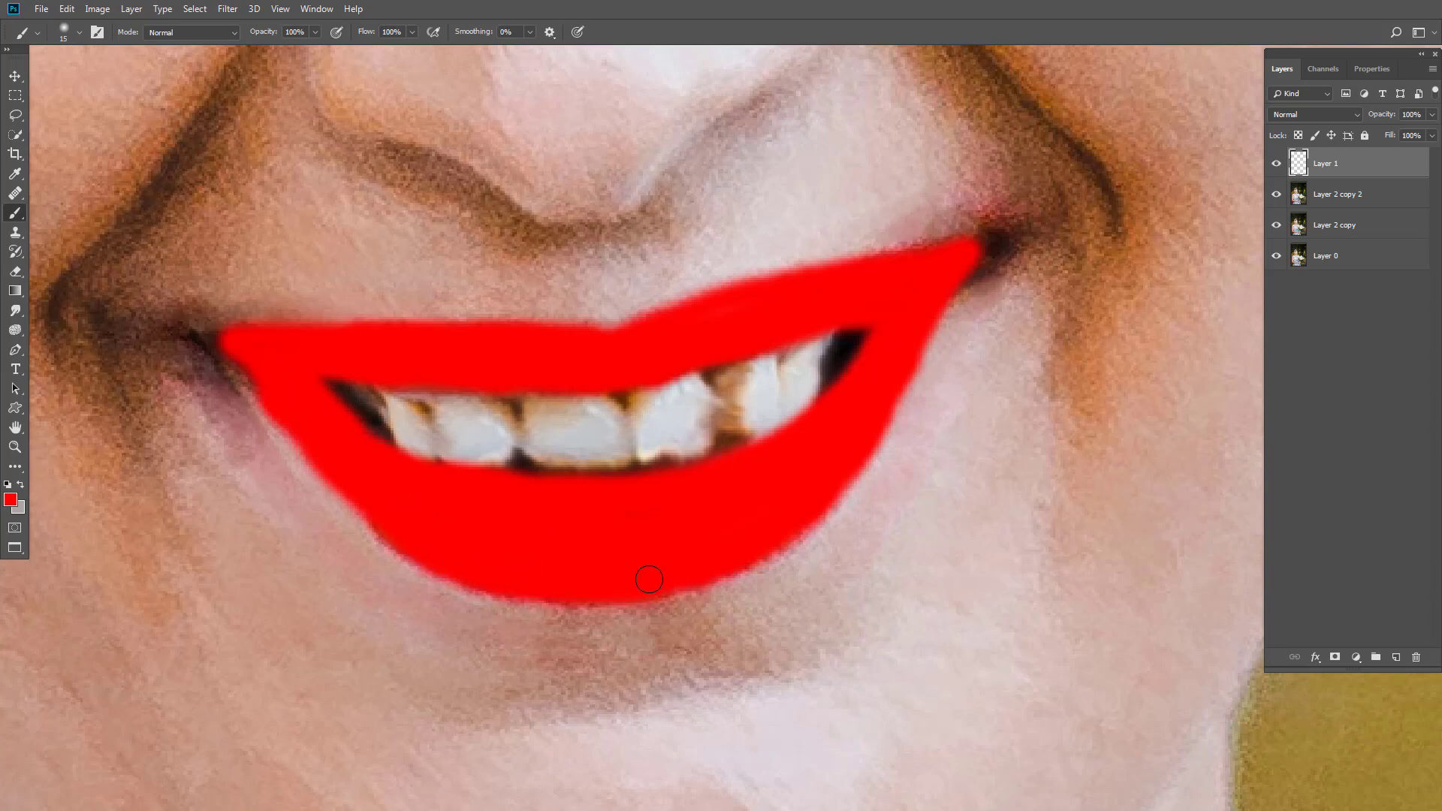
Set the painted lip layer's blend mode to Multiply and check the lips up close.
{"action": "key", "text": "ctrl+0"}
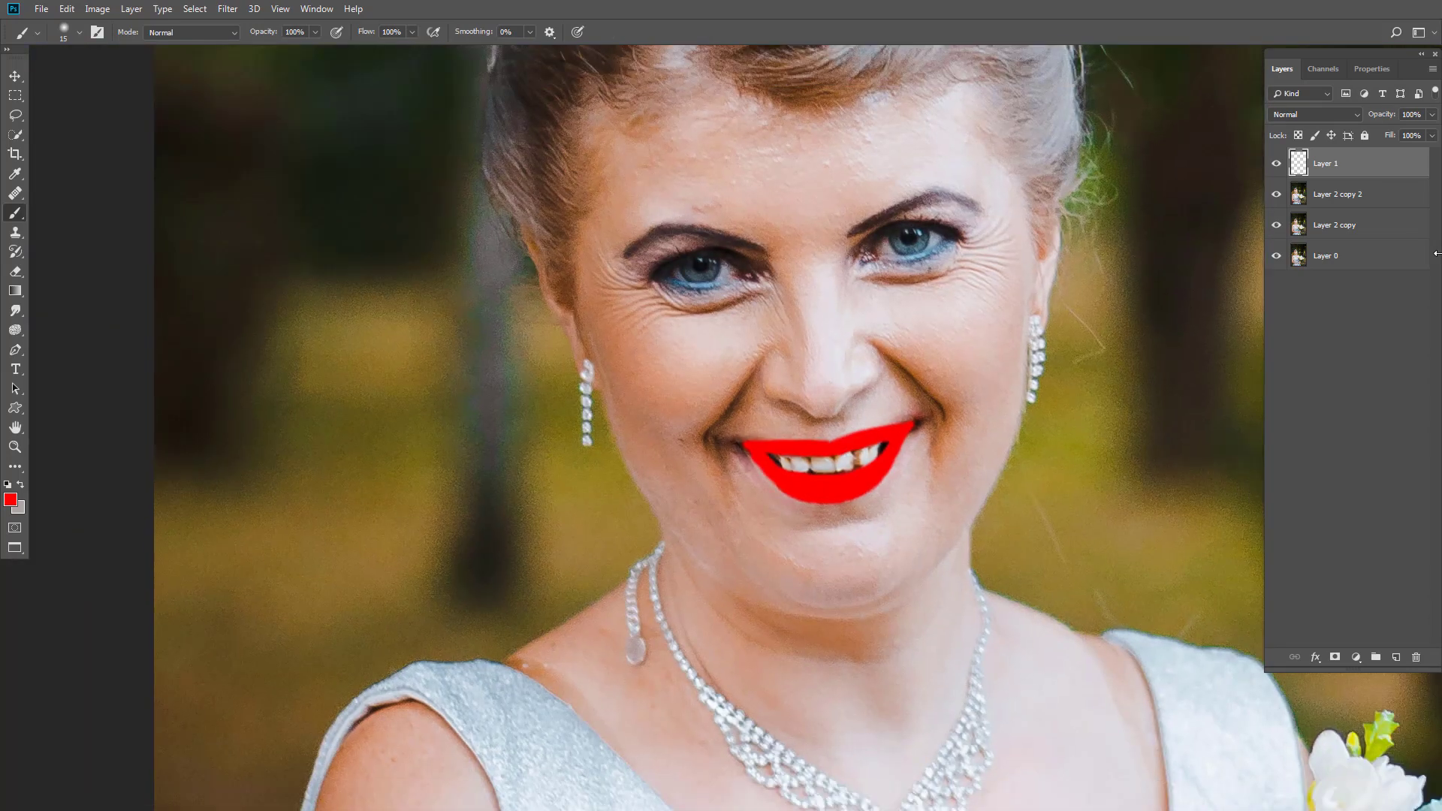
{"action": "left_click", "coordinate": [1315, 114]}
{"action": "left_click", "coordinate": [1302, 174]}
{"action": "left_click_drag", "start_coordinate": [1046, 423], "coordinate": [996, 428]}
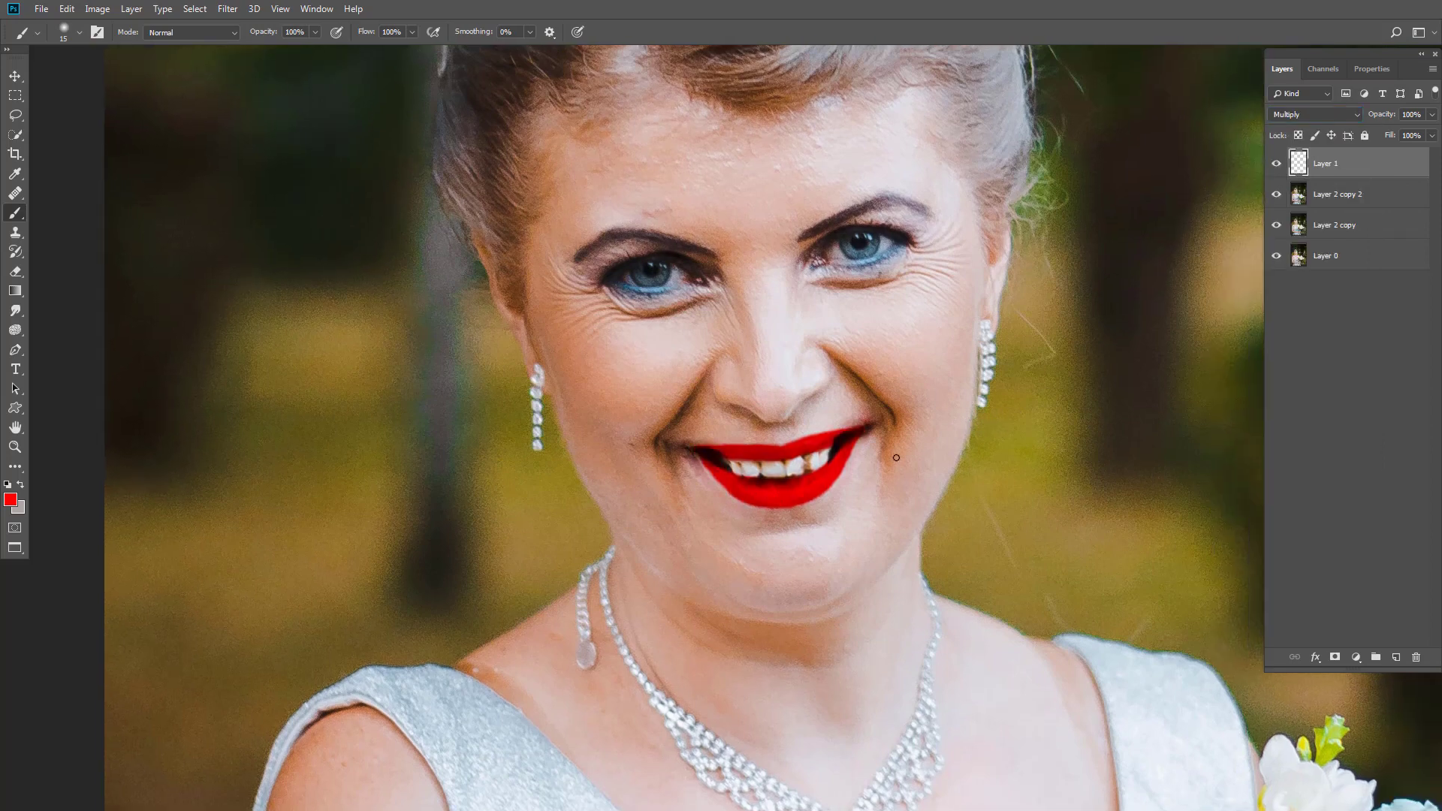
{"action": "scroll", "coordinate": [767, 482], "scroll_direction": "up", "scroll_amount": 5}
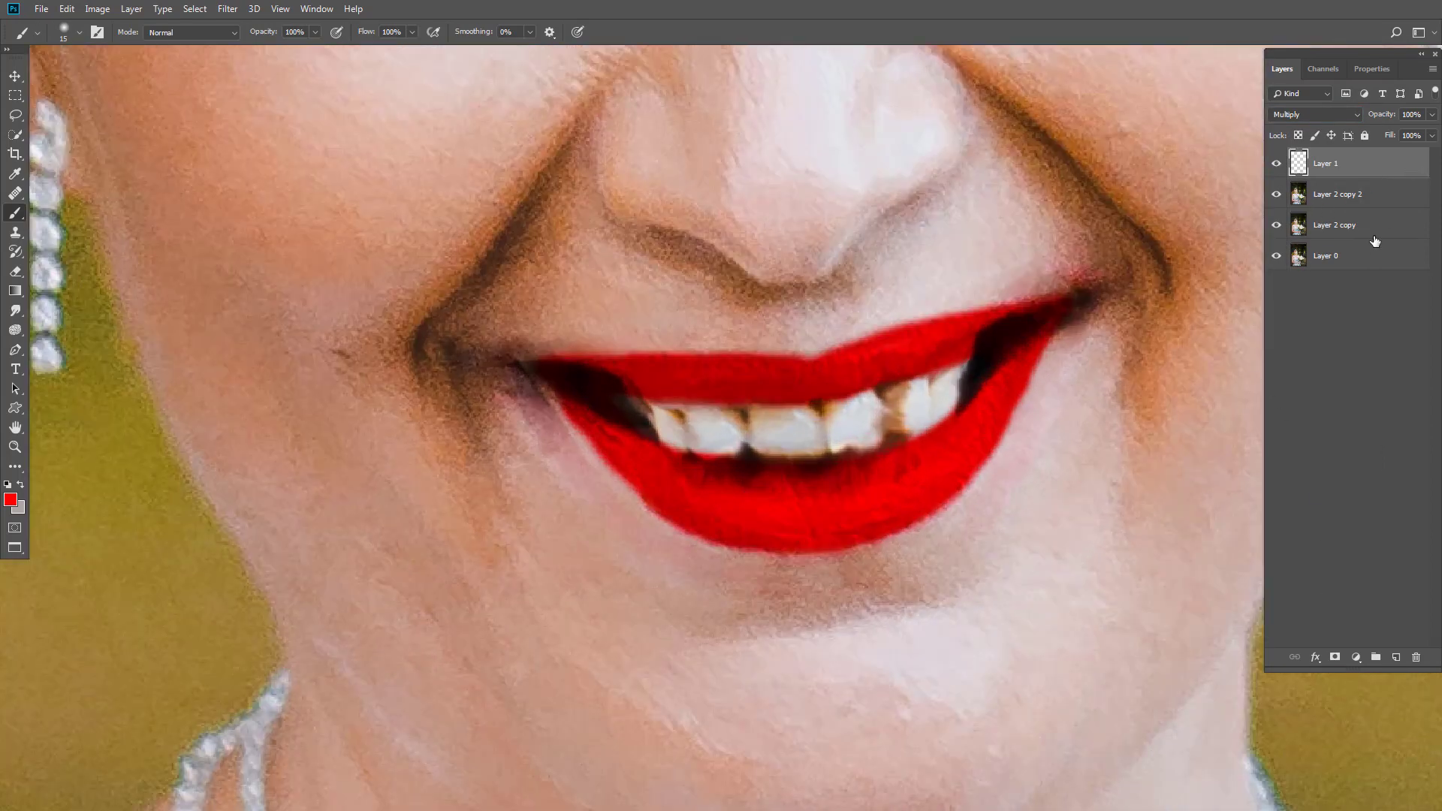
Lower the painted lip layer's opacity to 91% and add a new layer above it.
{"action": "left_click_drag", "start_coordinate": [1386, 142], "coordinate": [1424, 146]}
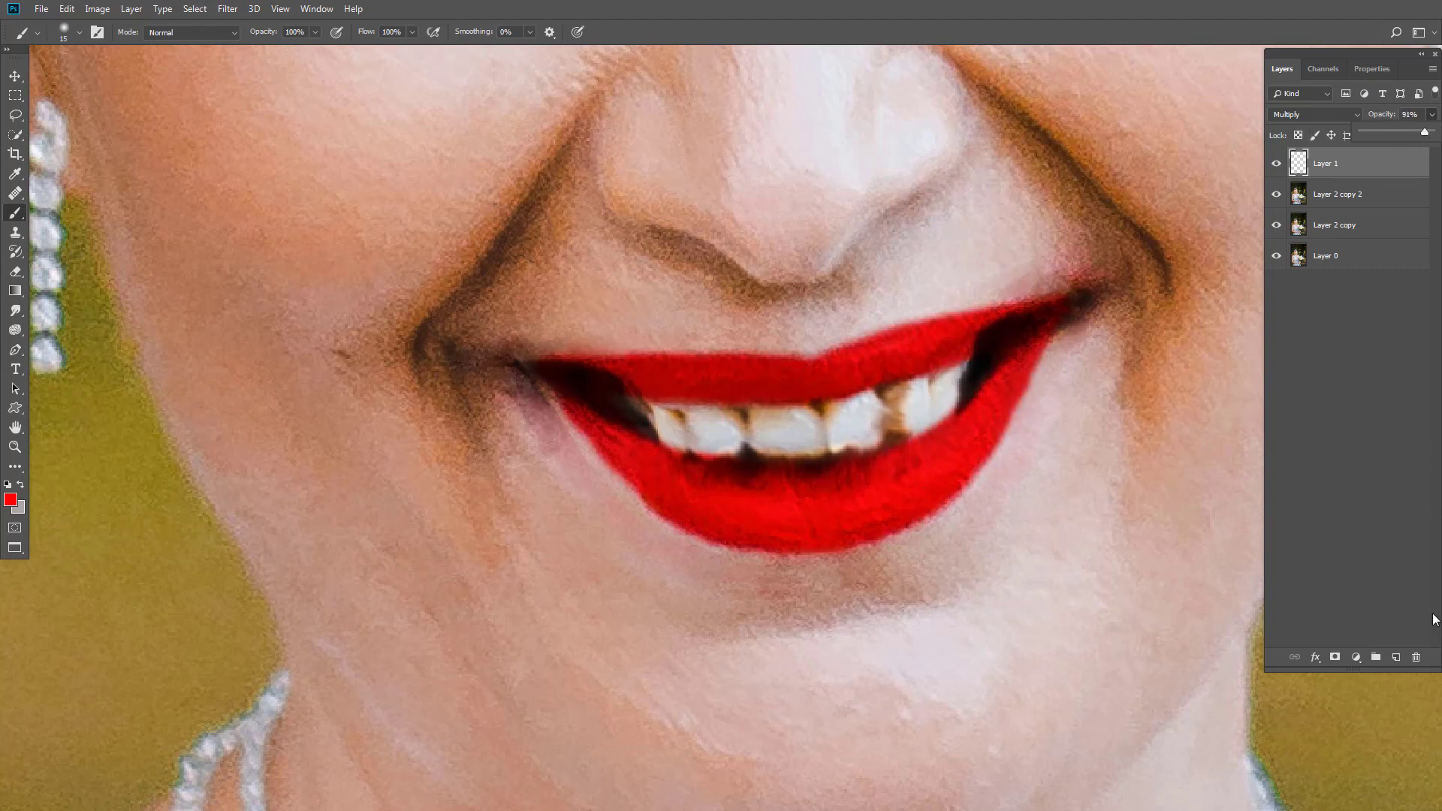
{"action": "left_click", "coordinate": [1397, 657]}
Paint red over the lower lip's dark inner edge below the teeth at 50% brush opacity and check the result at different magnifications.
{"action": "scroll", "coordinate": [752, 479], "scroll_direction": "up", "scroll_amount": 3}
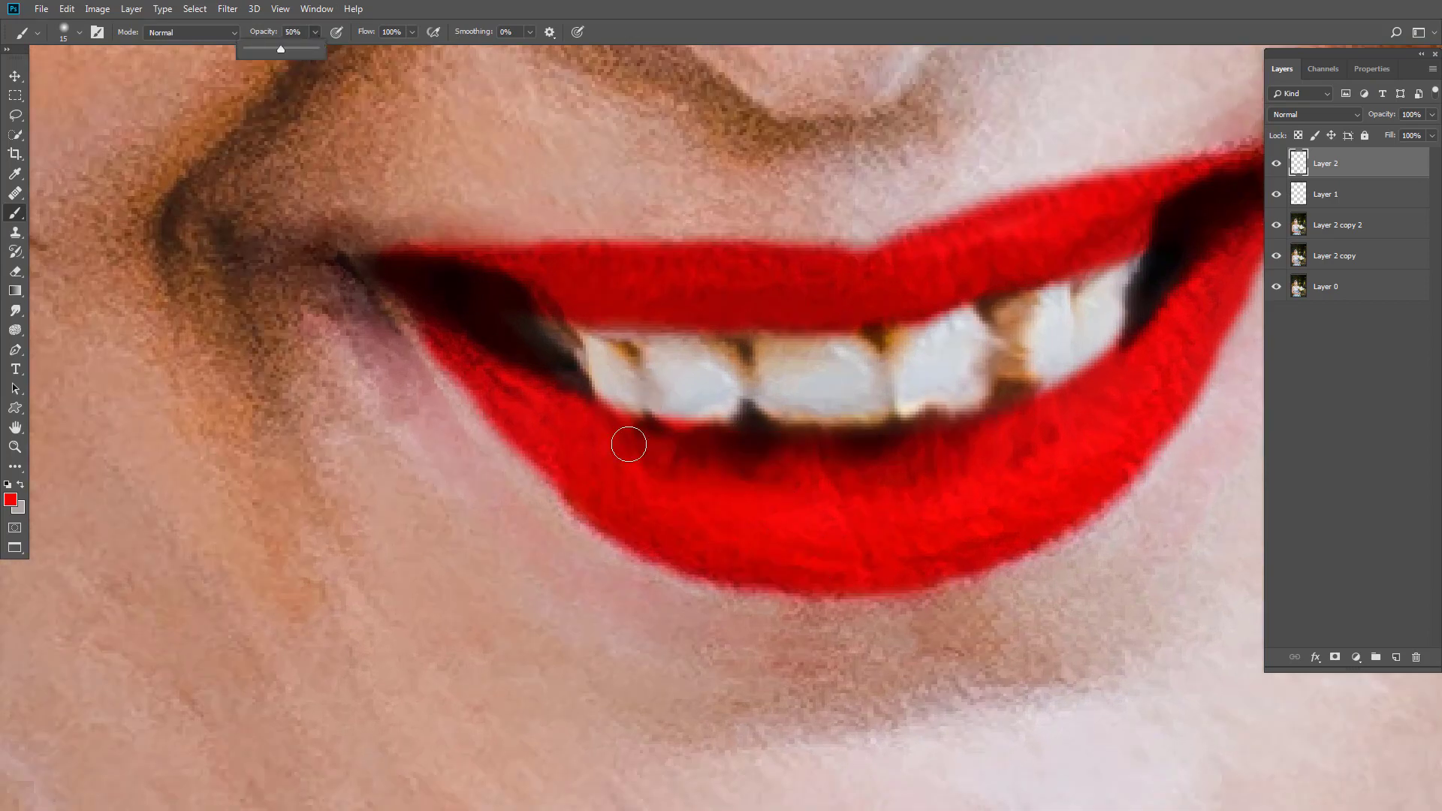
{"action": "mouse_move", "coordinate": [628, 445]}
{"action": "left_mouse_down"}
{"action": "mouse_move", "coordinate": [689, 456]}
{"action": "mouse_move", "coordinate": [619, 439]}
{"action": "mouse_move", "coordinate": [736, 462]}
{"action": "mouse_move", "coordinate": [829, 459]}
{"action": "mouse_move", "coordinate": [992, 408]}
{"action": "left_mouse_up"}
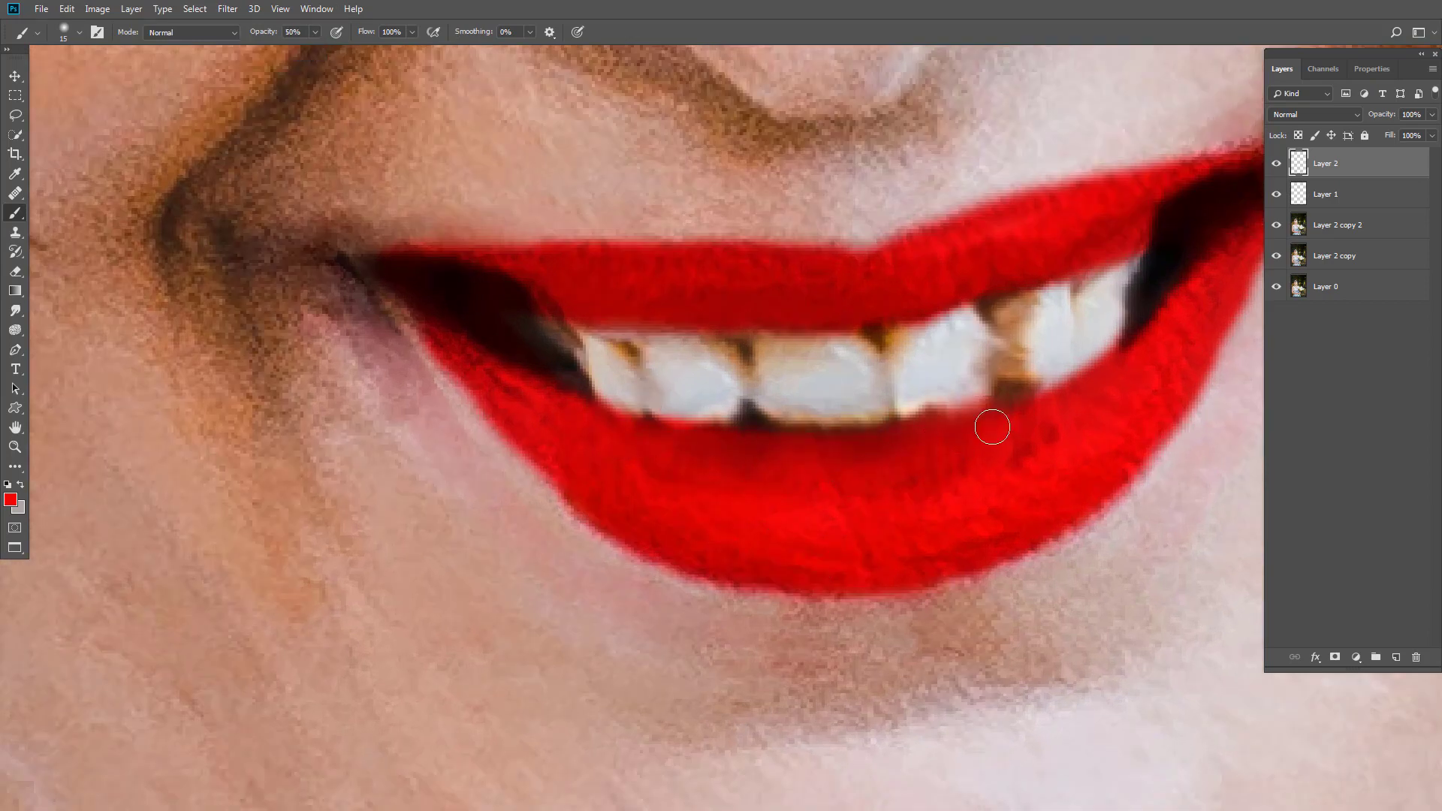
{"action": "scroll", "coordinate": [734, 448], "scroll_direction": "down", "scroll_amount": 5}
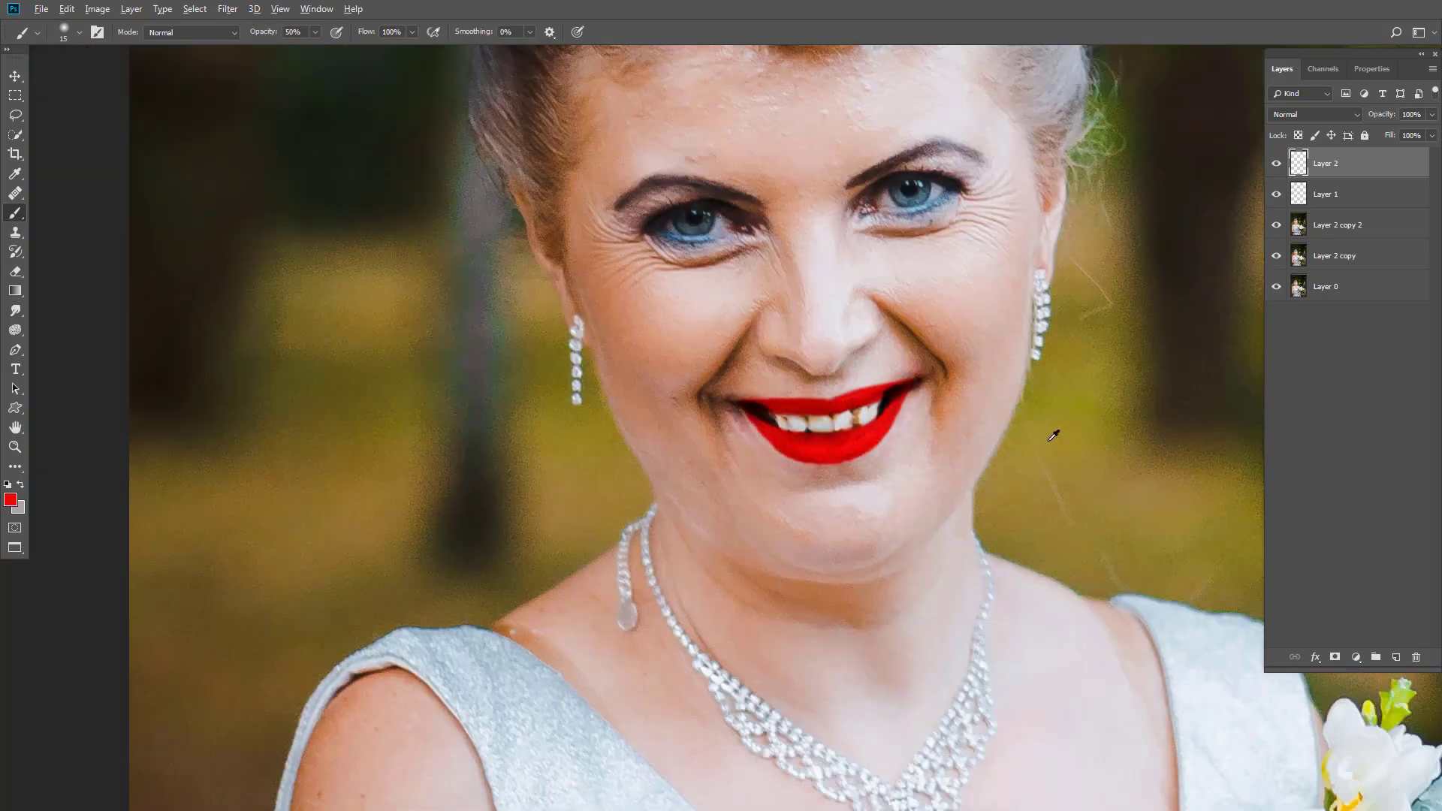
{"action": "scroll", "coordinate": [868, 436], "scroll_direction": "up", "scroll_amount": 5}
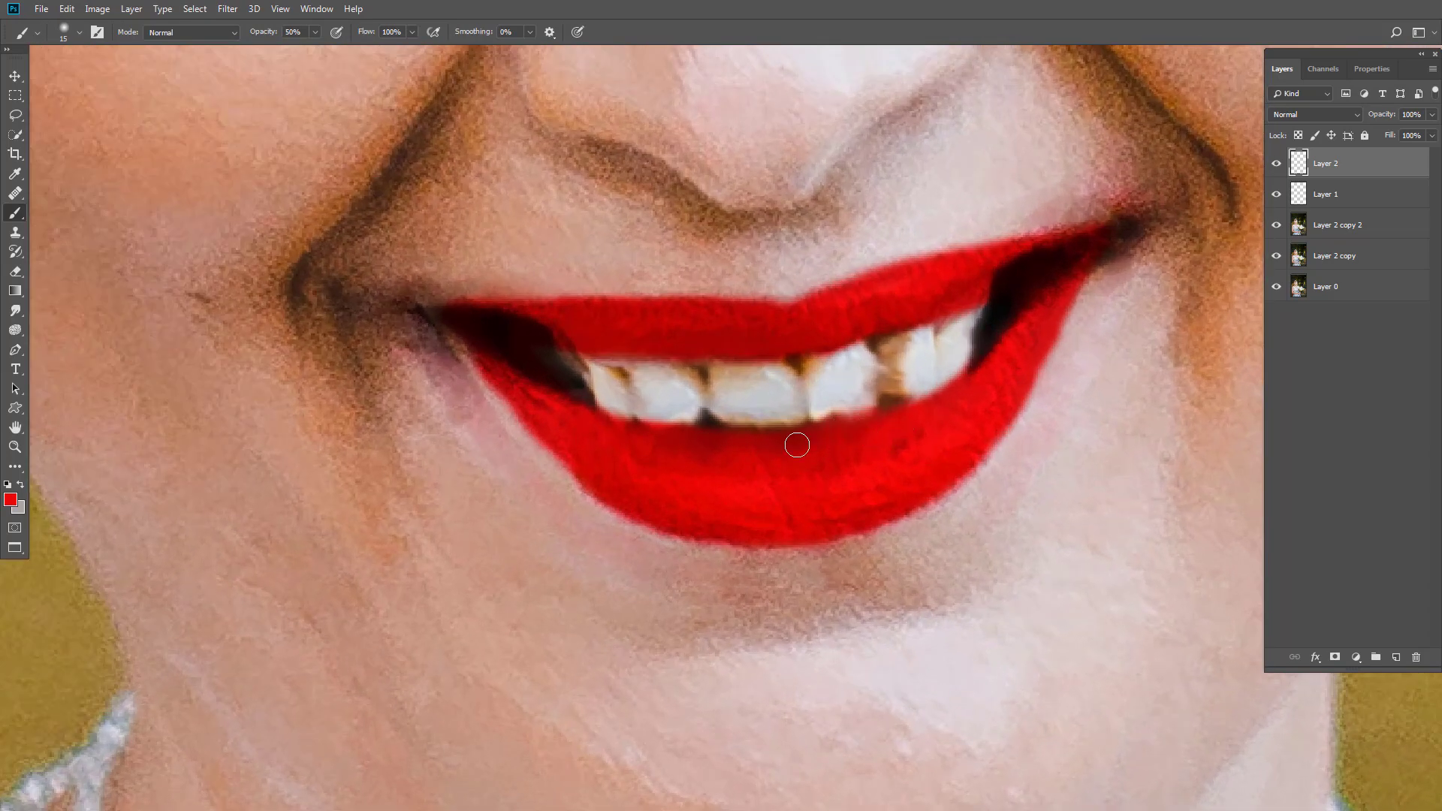
{"action": "mouse_move", "coordinate": [854, 421]}
{"action": "left_mouse_down"}
{"action": "mouse_move", "coordinate": [930, 412]}
{"action": "mouse_move", "coordinate": [918, 404]}
{"action": "mouse_move", "coordinate": [953, 393]}
{"action": "mouse_move", "coordinate": [994, 339]}
{"action": "mouse_move", "coordinate": [792, 437]}
{"action": "mouse_move", "coordinate": [715, 444]}
{"action": "left_mouse_up"}
{"action": "scroll", "coordinate": [714, 444], "scroll_direction": "down", "scroll_amount": 5}
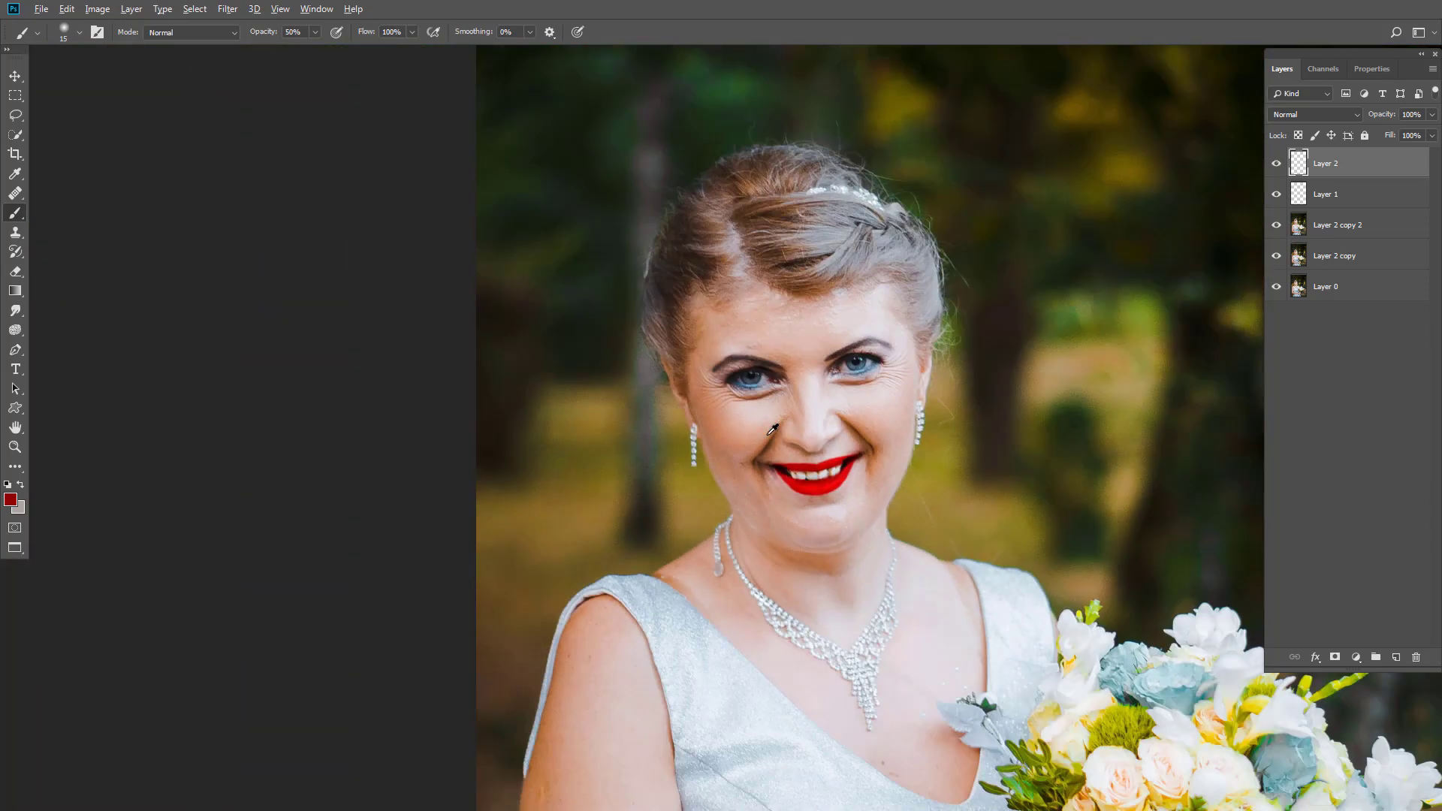
{"action": "scroll", "coordinate": [772, 430], "scroll_direction": "up", "scroll_amount": 3}
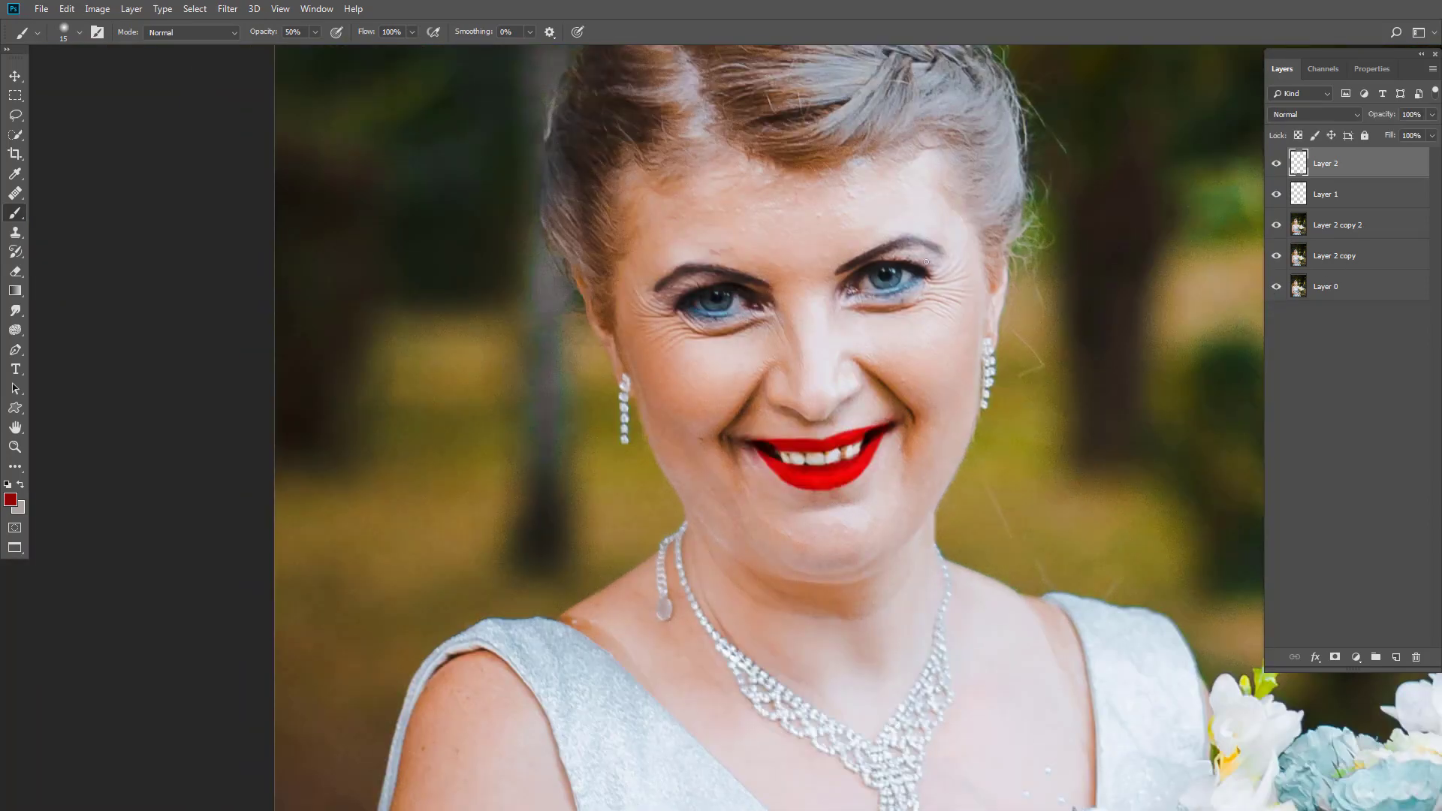
{"action": "scroll", "coordinate": [830, 499], "scroll_direction": "up", "scroll_amount": 5}
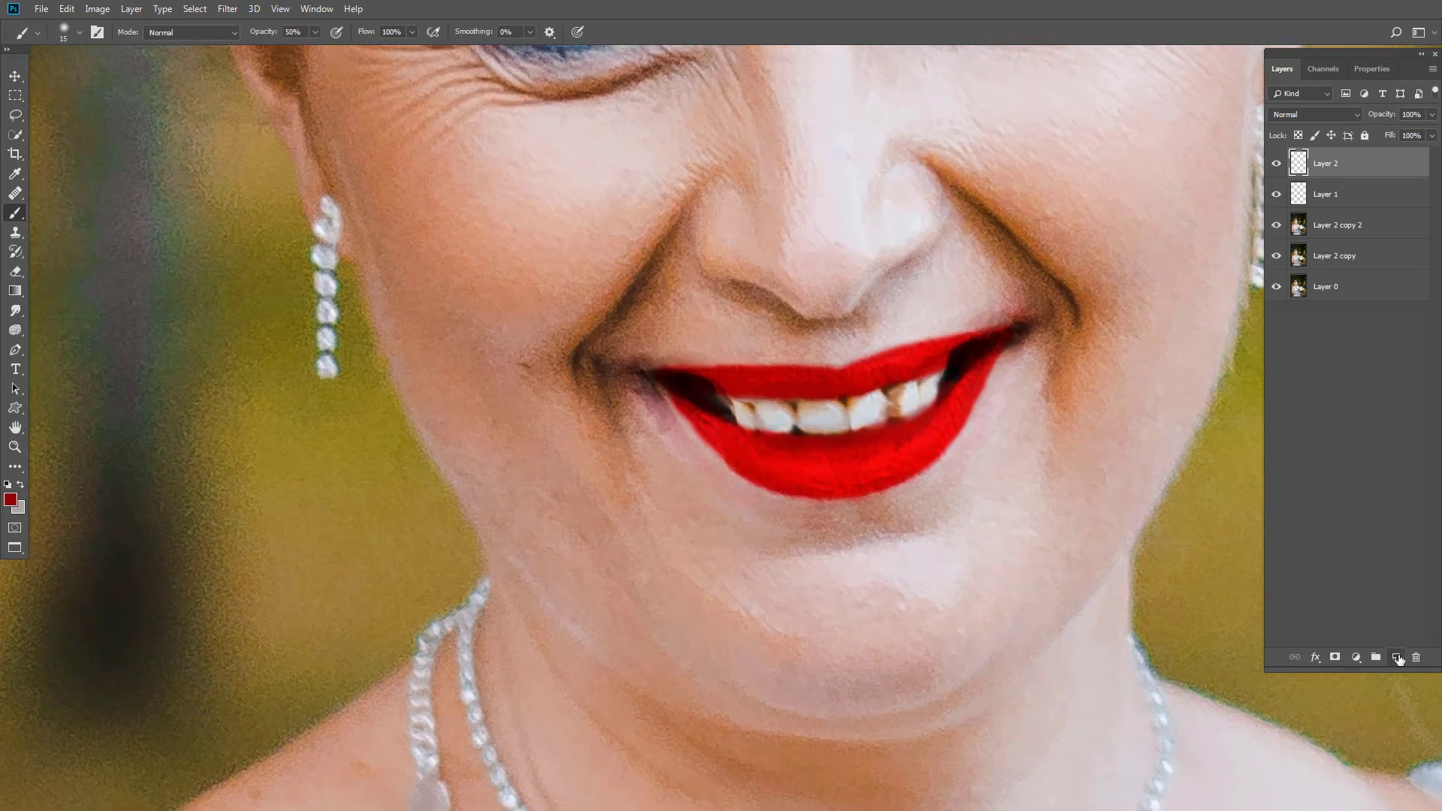
Add a new layer above Layer 2 and pick a very dark red as the Brush tool's foreground colour.
{"action": "left_click", "coordinate": [1398, 659]}
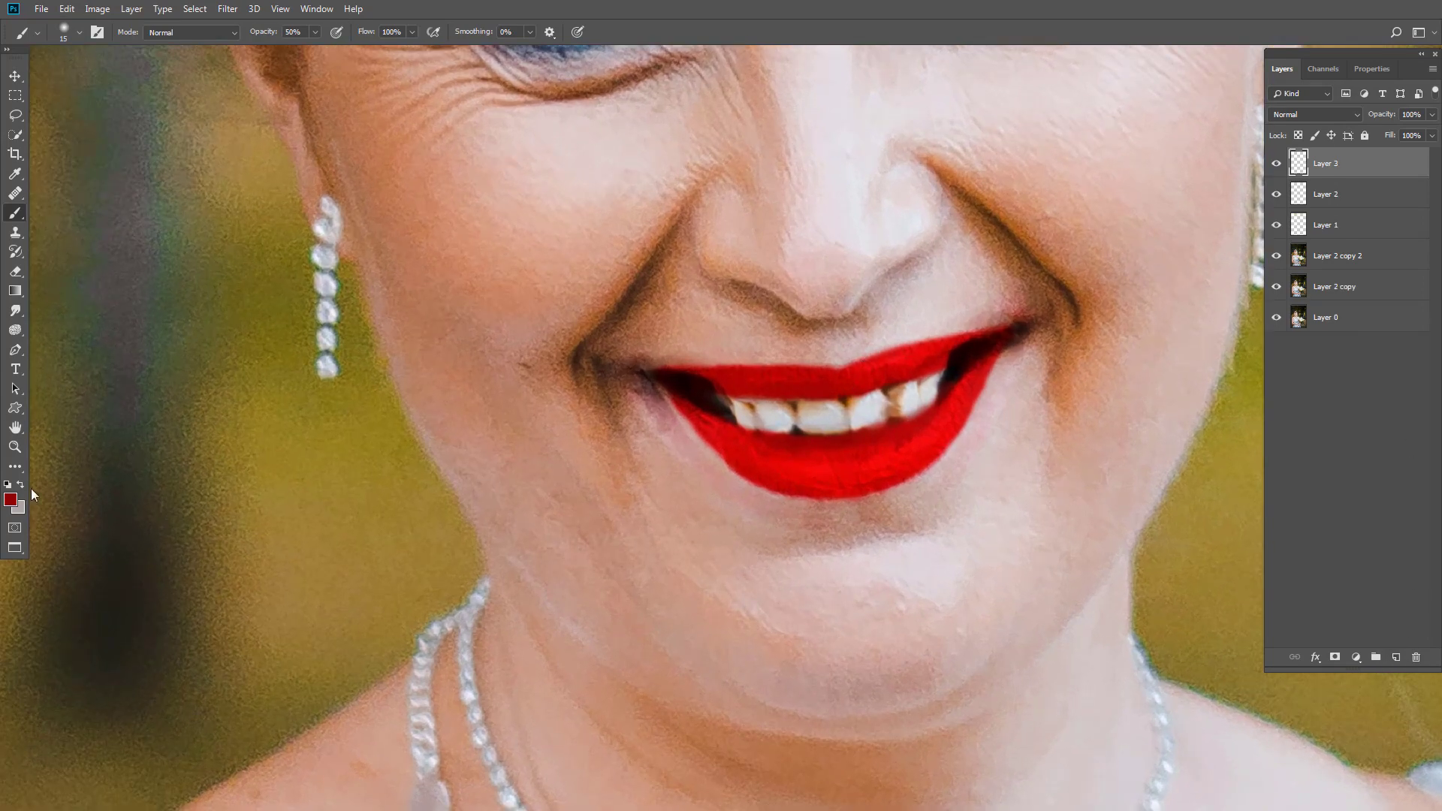
{"action": "left_click", "coordinate": [11, 499]}
{"action": "left_click", "coordinate": [1215, 534]}
{"action": "left_click", "coordinate": [1392, 376]}
{"action": "key", "text": "b"}
Paint dark red along the outer edges of the upper and lower lips with the size 15 brush.
{"action": "scroll", "coordinate": [698, 344], "scroll_direction": "up", "scroll_amount": 3}
{"action": "left_click_drag", "start_coordinate": [676, 393], "coordinate": [969, 397]}
{"action": "left_click_drag", "start_coordinate": [814, 388], "coordinate": [640, 385]}
{"action": "mouse_move", "coordinate": [883, 402]}
{"action": "left_mouse_down"}
{"action": "mouse_move", "coordinate": [747, 431]}
{"action": "mouse_move", "coordinate": [873, 385]}
{"action": "mouse_move", "coordinate": [1099, 352]}
{"action": "mouse_move", "coordinate": [748, 439]}
{"action": "mouse_move", "coordinate": [825, 402]}
{"action": "mouse_move", "coordinate": [1036, 368]}
{"action": "left_mouse_up"}
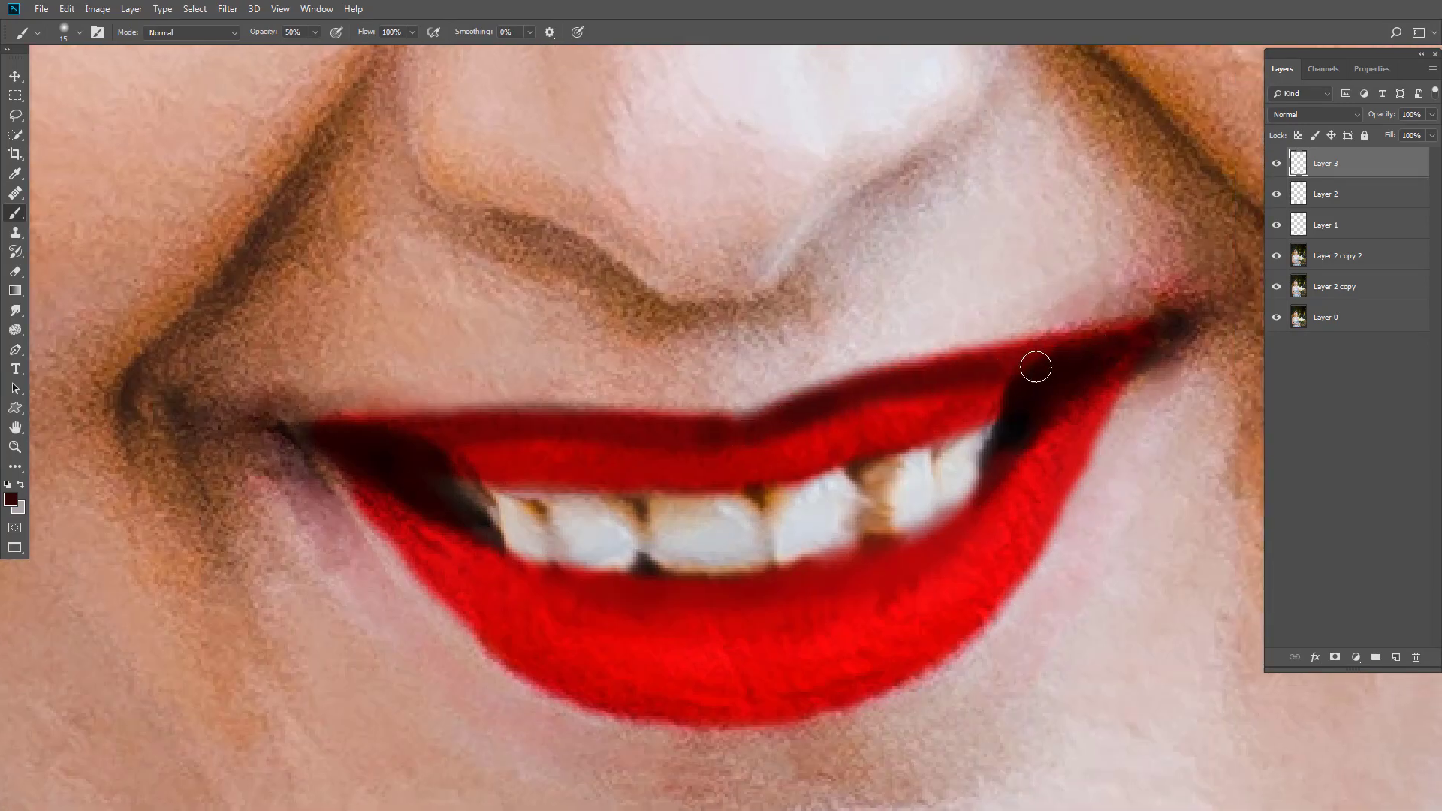
{"action": "mouse_move", "coordinate": [717, 434]}
{"action": "left_mouse_down"}
{"action": "mouse_move", "coordinate": [433, 419]}
{"action": "mouse_move", "coordinate": [326, 433]}
{"action": "left_mouse_up"}
{"action": "mouse_move", "coordinate": [396, 527]}
{"action": "left_mouse_down"}
{"action": "mouse_move", "coordinate": [369, 464]}
{"action": "mouse_move", "coordinate": [451, 571]}
{"action": "mouse_move", "coordinate": [621, 638]}
{"action": "mouse_move", "coordinate": [745, 640]}
{"action": "mouse_move", "coordinate": [879, 602]}
{"action": "mouse_move", "coordinate": [1085, 299]}
{"action": "mouse_move", "coordinate": [960, 518]}
{"action": "mouse_move", "coordinate": [976, 499]}
{"action": "mouse_move", "coordinate": [888, 589]}
{"action": "mouse_move", "coordinate": [679, 653]}
{"action": "mouse_move", "coordinate": [370, 479]}
{"action": "mouse_move", "coordinate": [570, 611]}
{"action": "mouse_move", "coordinate": [776, 644]}
{"action": "mouse_move", "coordinate": [1028, 423]}
{"action": "left_mouse_up"}
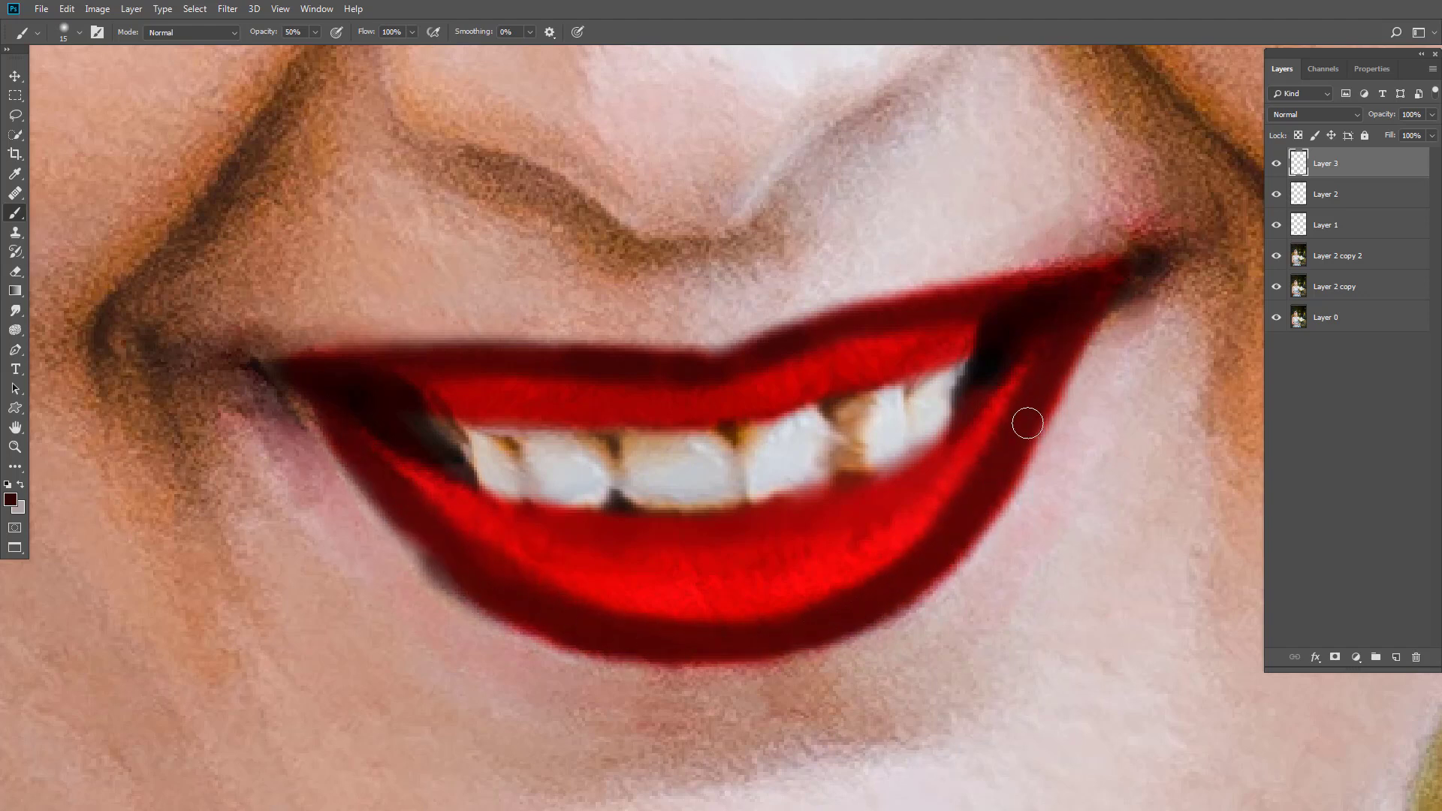
Try Soft Light on the dark lip outline layer, then set its blend mode to Multiply and its opacity to 50%.
{"action": "left_click", "coordinate": [1289, 116]}
{"action": "left_click", "coordinate": [1303, 311]}
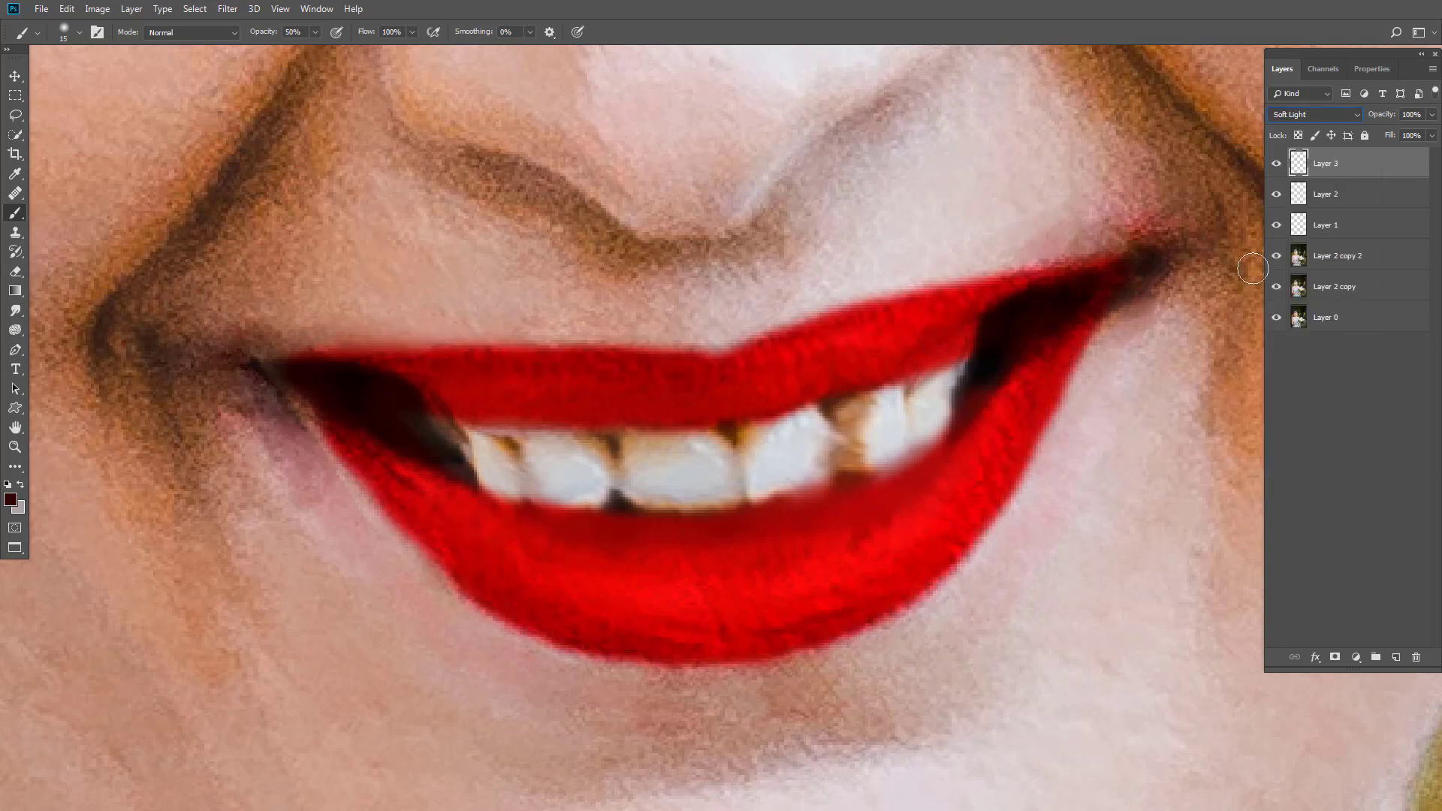
{"action": "left_click", "coordinate": [1315, 115]}
{"action": "left_click", "coordinate": [1286, 174]}
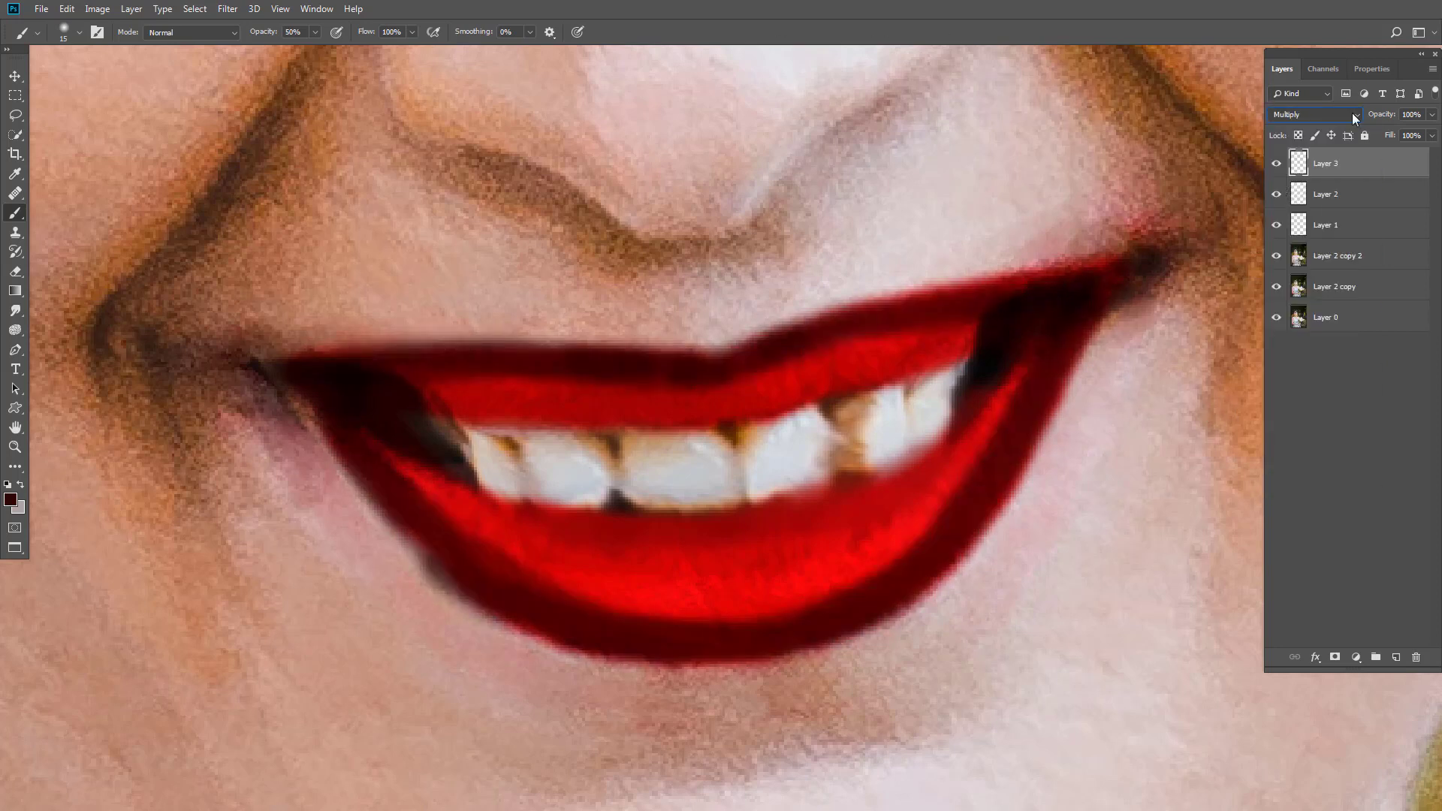
{"action": "left_click", "coordinate": [1432, 114]}
{"action": "left_click_drag", "start_coordinate": [1431, 130], "coordinate": [1400, 129]}
Soften the dark lip outline layer with a Gaussian Blur of about 1.4 pixels and set its opacity to 49%.
{"action": "left_click", "coordinate": [228, 9]}
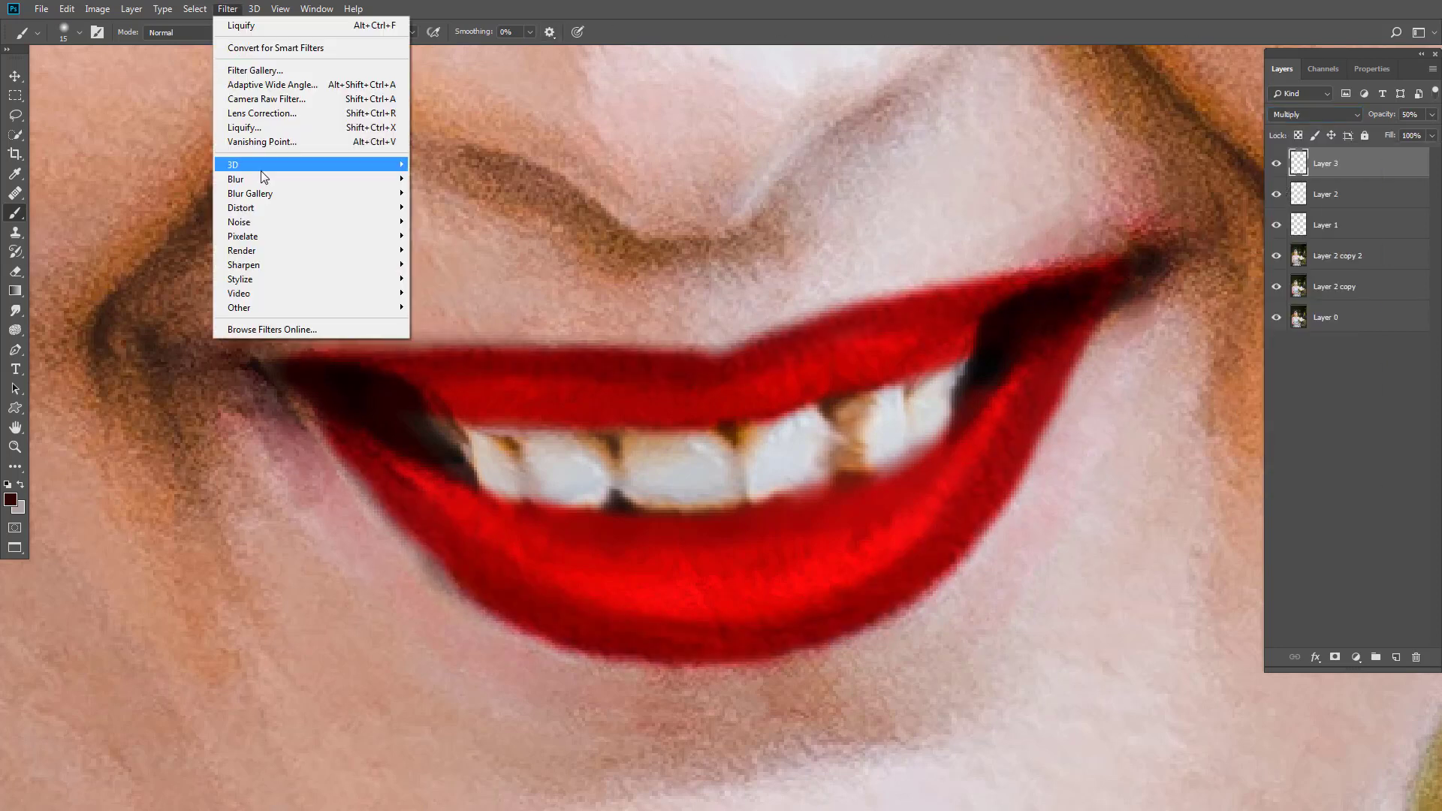
{"action": "left_click", "coordinate": [466, 236]}
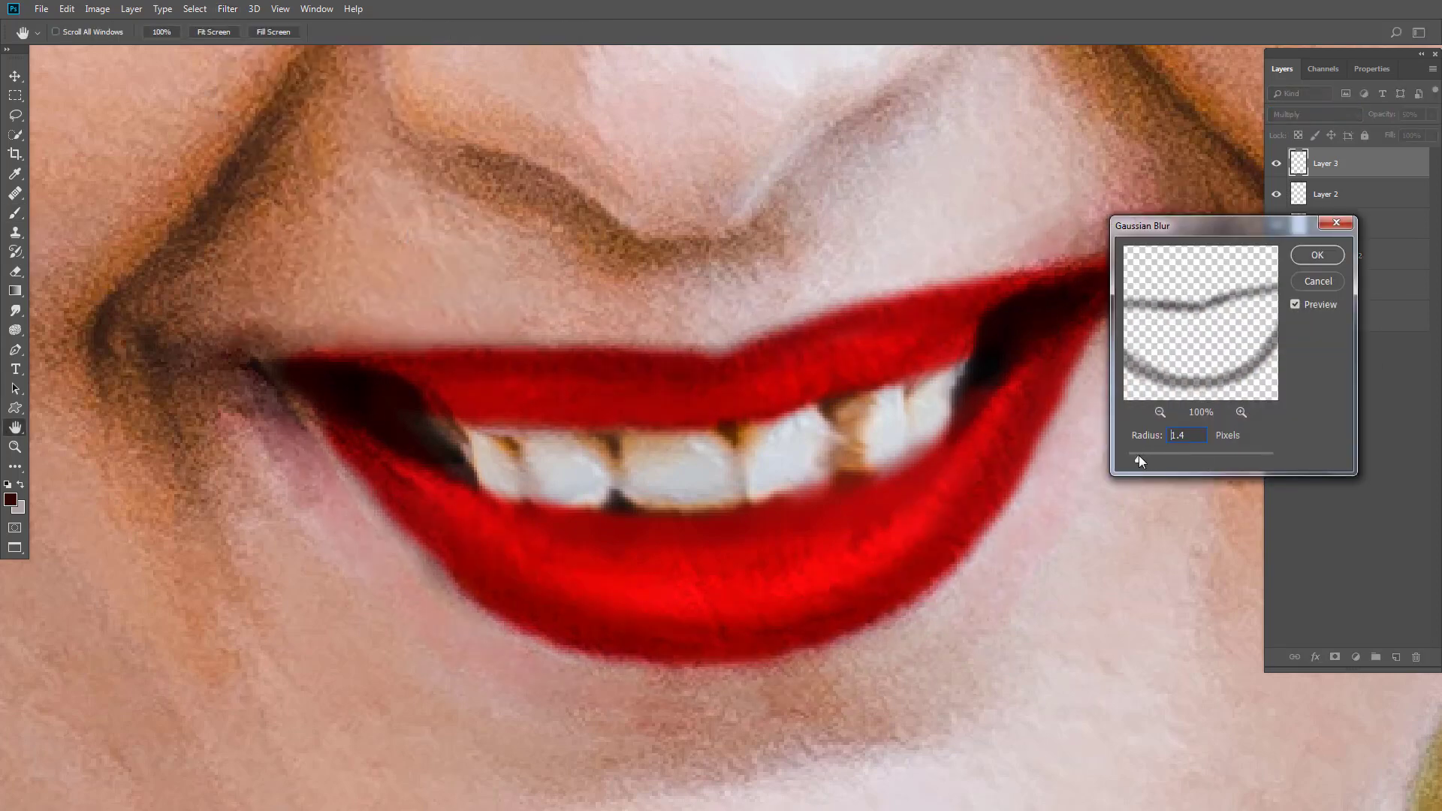
{"action": "left_click", "coordinate": [1318, 255]}
{"action": "mouse_move", "coordinate": [1389, 134]}
{"action": "left_mouse_down"}
{"action": "mouse_move", "coordinate": [1418, 137]}
{"action": "mouse_move", "coordinate": [1395, 137]}
{"action": "left_mouse_up"}
{"action": "key", "text": "ctrl+0"}
{"action": "scroll", "coordinate": [755, 460], "scroll_direction": "down", "scroll_amount": 5}
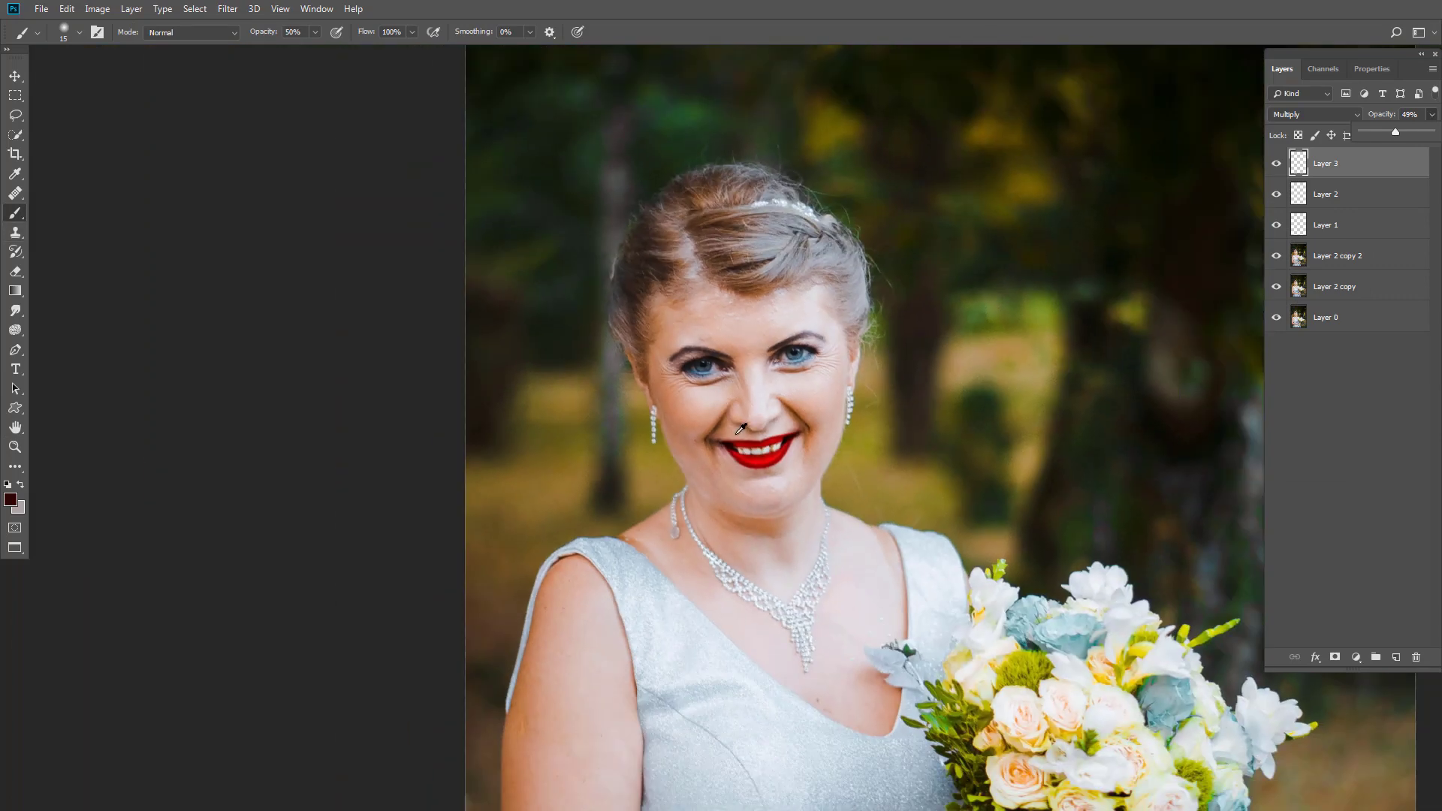
{"action": "scroll", "coordinate": [751, 453], "scroll_direction": "up", "scroll_amount": 10}
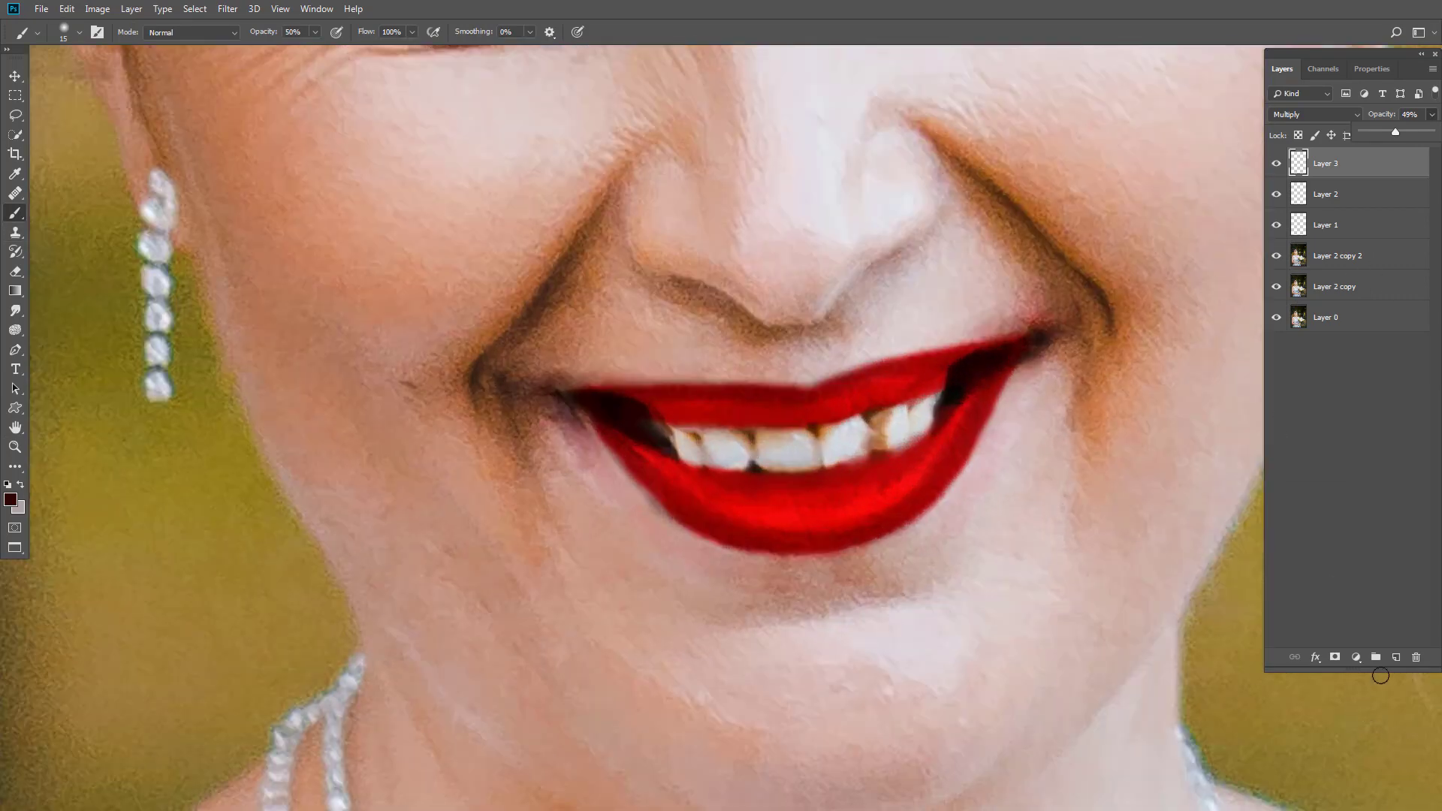
On a new layer, draw thin zigzag highlights in white (ffffff) across the upper and lower lips with a size 2 brush.
{"action": "left_click", "coordinate": [1396, 657]}
{"action": "left_click", "coordinate": [11, 501]}
{"action": "left_click_drag", "start_coordinate": [1052, 421], "coordinate": [1043, 379]}
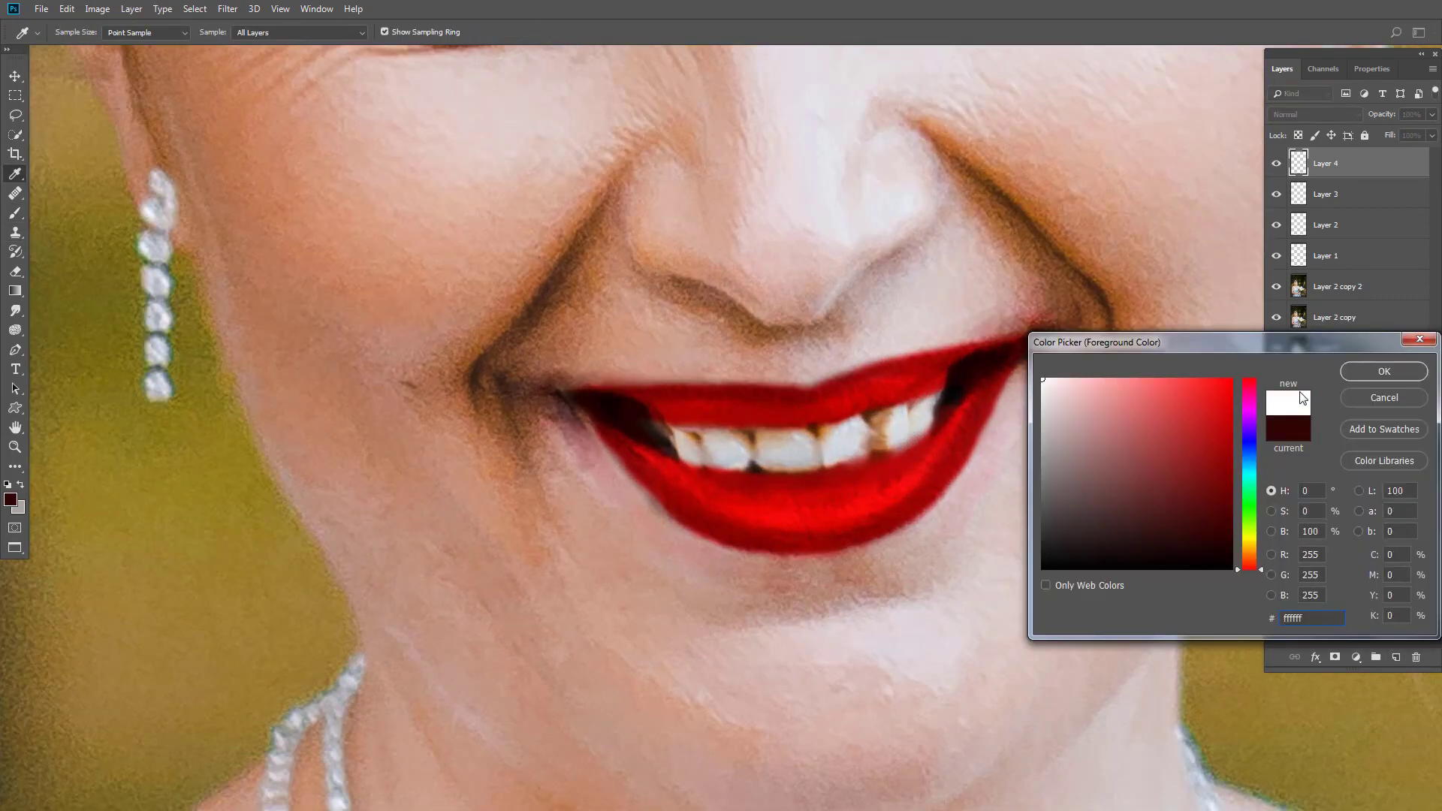
{"action": "left_click", "coordinate": [1384, 371]}
{"action": "scroll", "coordinate": [778, 496], "scroll_direction": "up", "scroll_amount": 1}
{"action": "scroll", "coordinate": [770, 495], "scroll_direction": "up", "scroll_amount": 1}
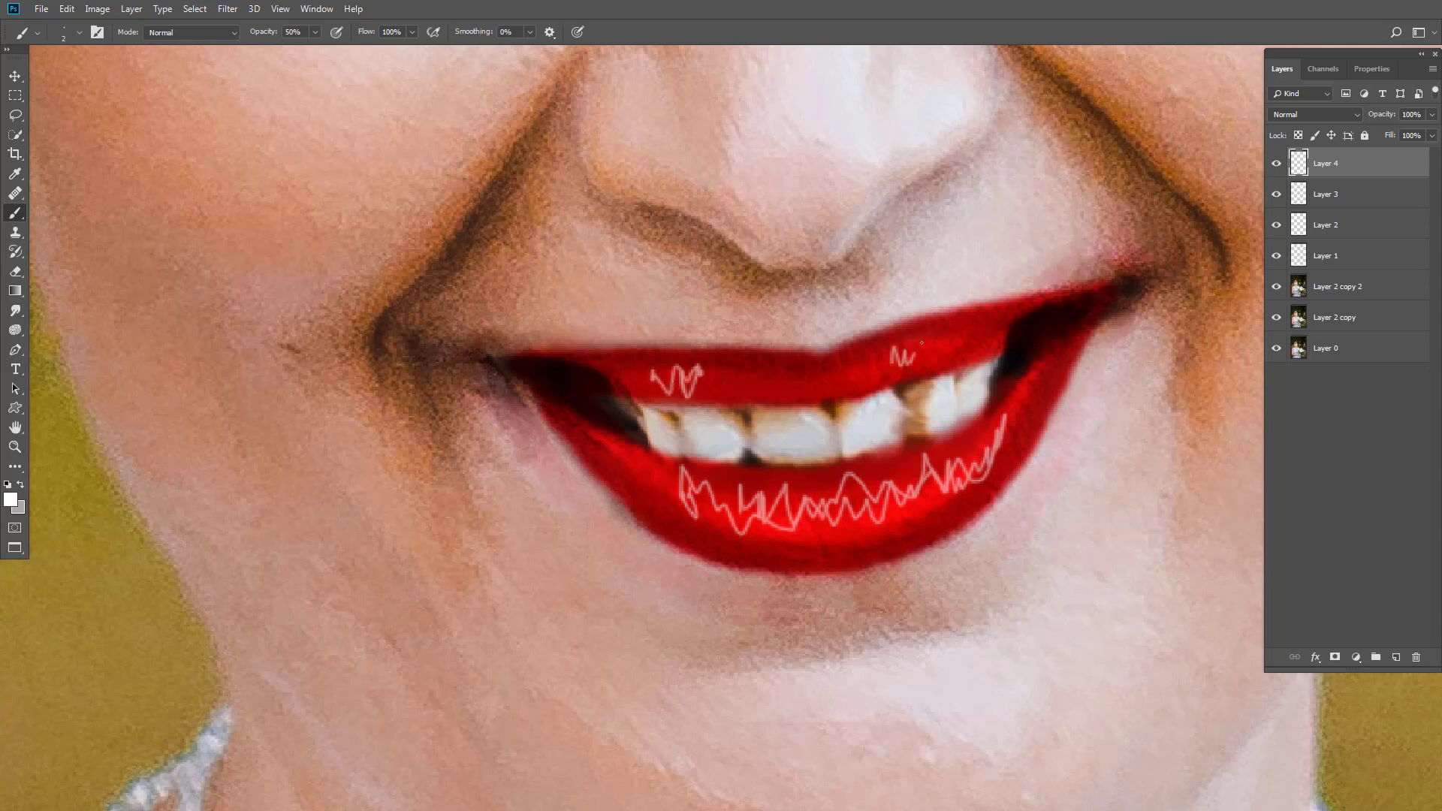
Set the highlight layer's blend mode to Screen and soften its white strokes with Gaussian Blur.
{"action": "left_click", "coordinate": [1314, 114]}
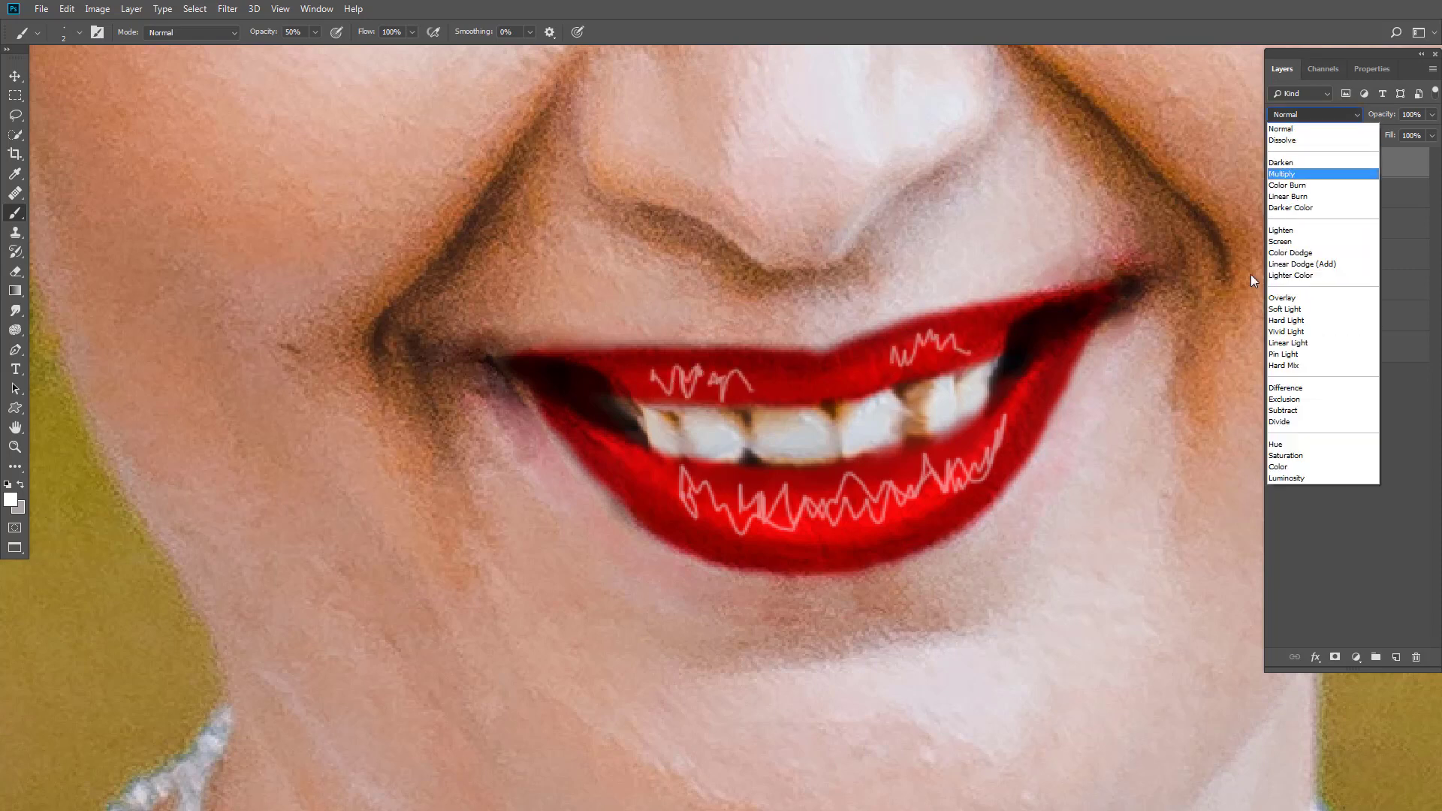
{"action": "left_click", "coordinate": [1307, 239]}
{"action": "left_click", "coordinate": [227, 9]}
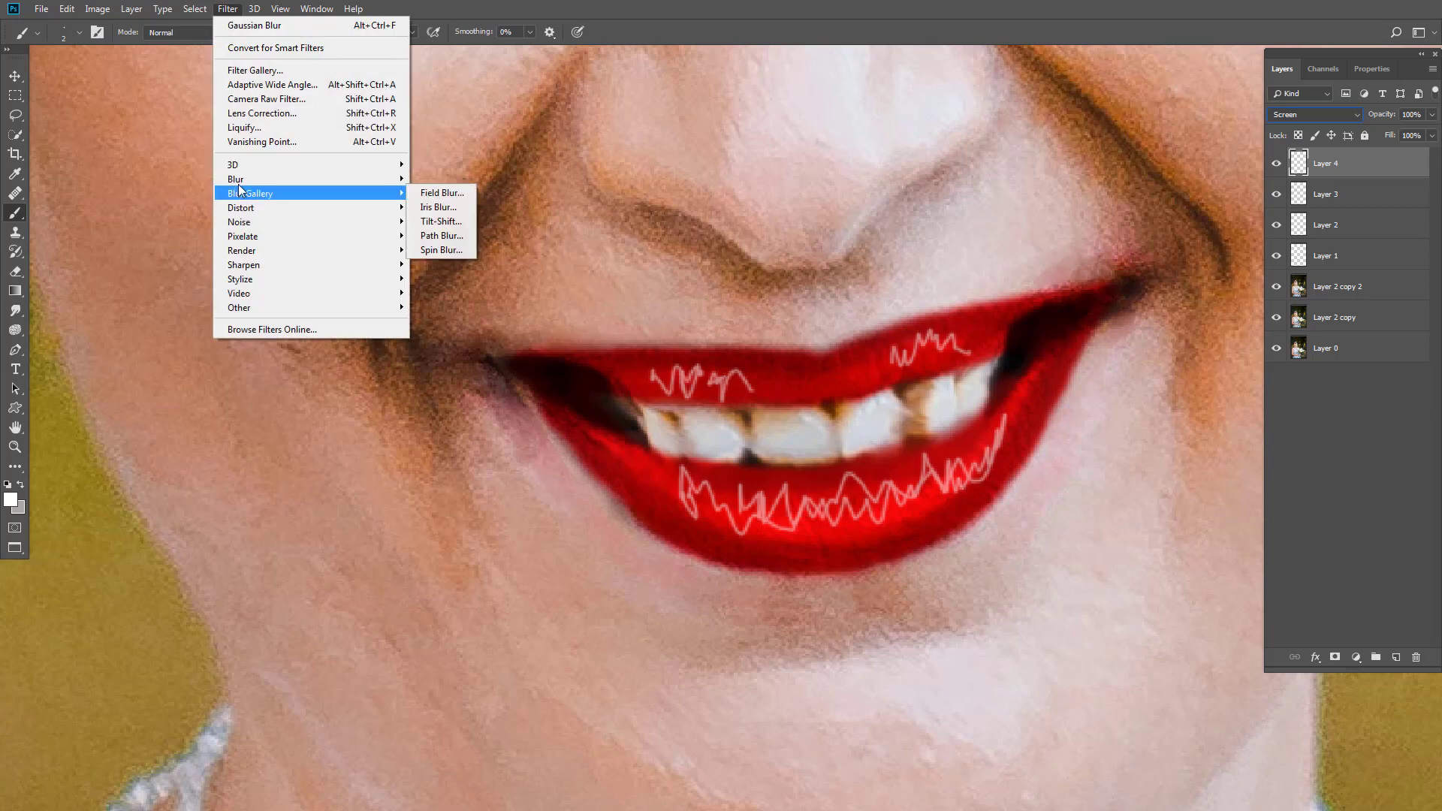
{"action": "mouse_move", "coordinate": [316, 174]}
{"action": "left_click", "coordinate": [451, 231]}
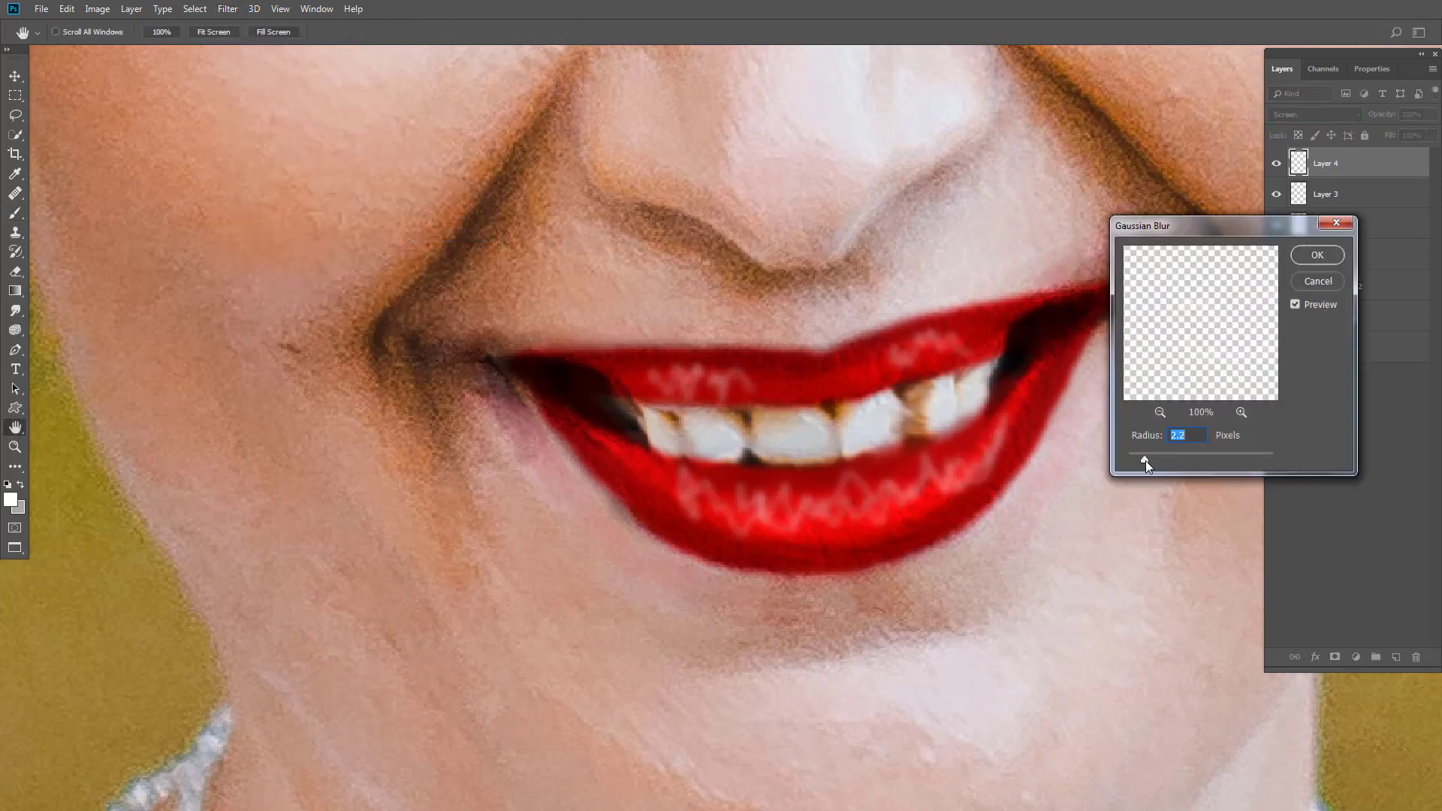
{"action": "left_click", "coordinate": [1318, 254]}
{"action": "key", "text": "b"}
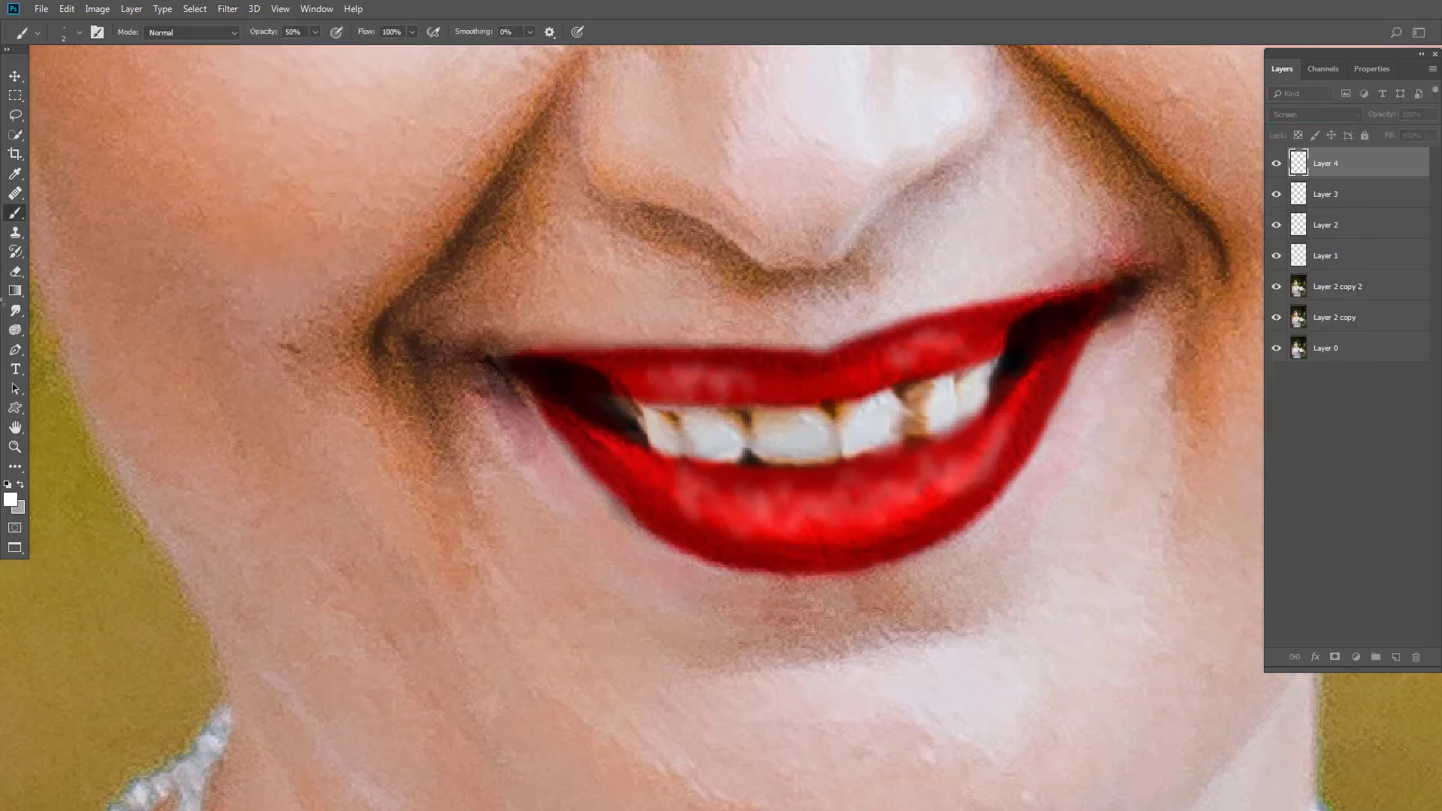
Change the lip highlight layer's blend mode to Lighten and reduce its opacity to 61%.
{"action": "left_click", "coordinate": [1275, 114]}
{"action": "left_click", "coordinate": [1275, 225]}
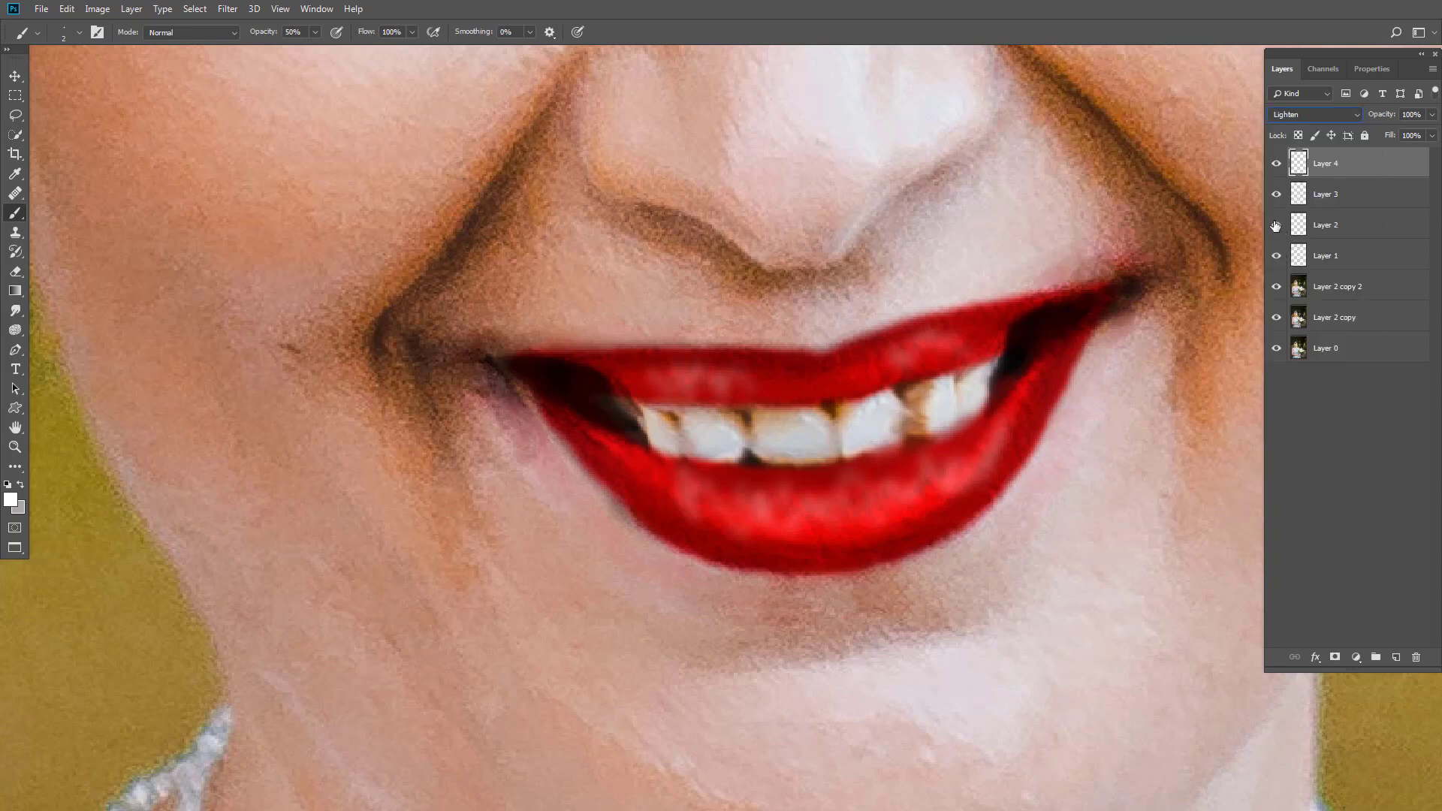
{"action": "left_click", "coordinate": [1431, 115]}
{"action": "left_click_drag", "start_coordinate": [1430, 129], "coordinate": [1404, 130]}
Compare the lips with the highlight layer hidden and shown, both up close and in the wider portrait.
{"action": "left_click", "coordinate": [1277, 164]}
{"action": "left_click", "coordinate": [1278, 163]}
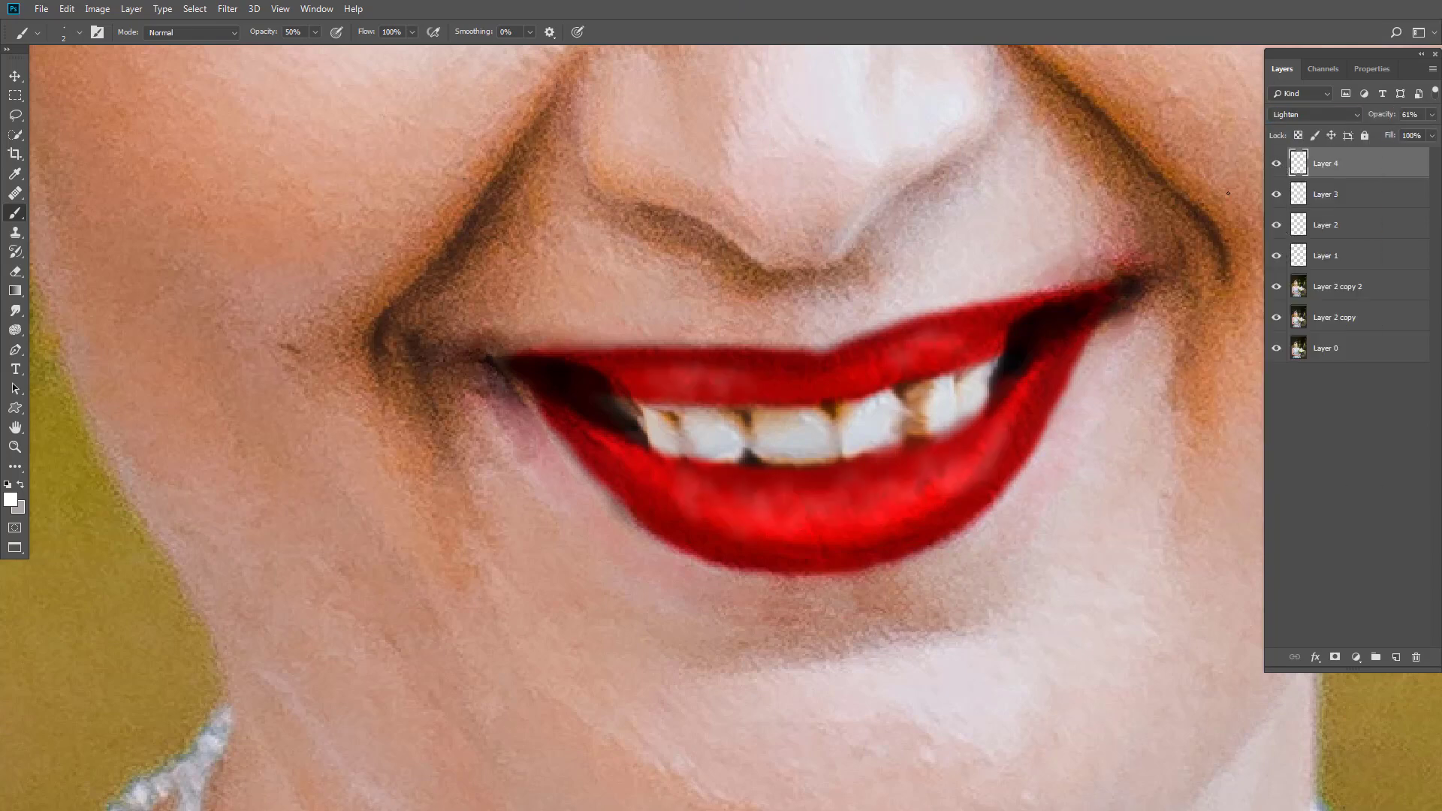
{"action": "scroll", "coordinate": [887, 214], "scroll_direction": "down", "scroll_amount": 3}
{"action": "scroll", "coordinate": [1009, 269], "scroll_direction": "down", "scroll_amount": 5}
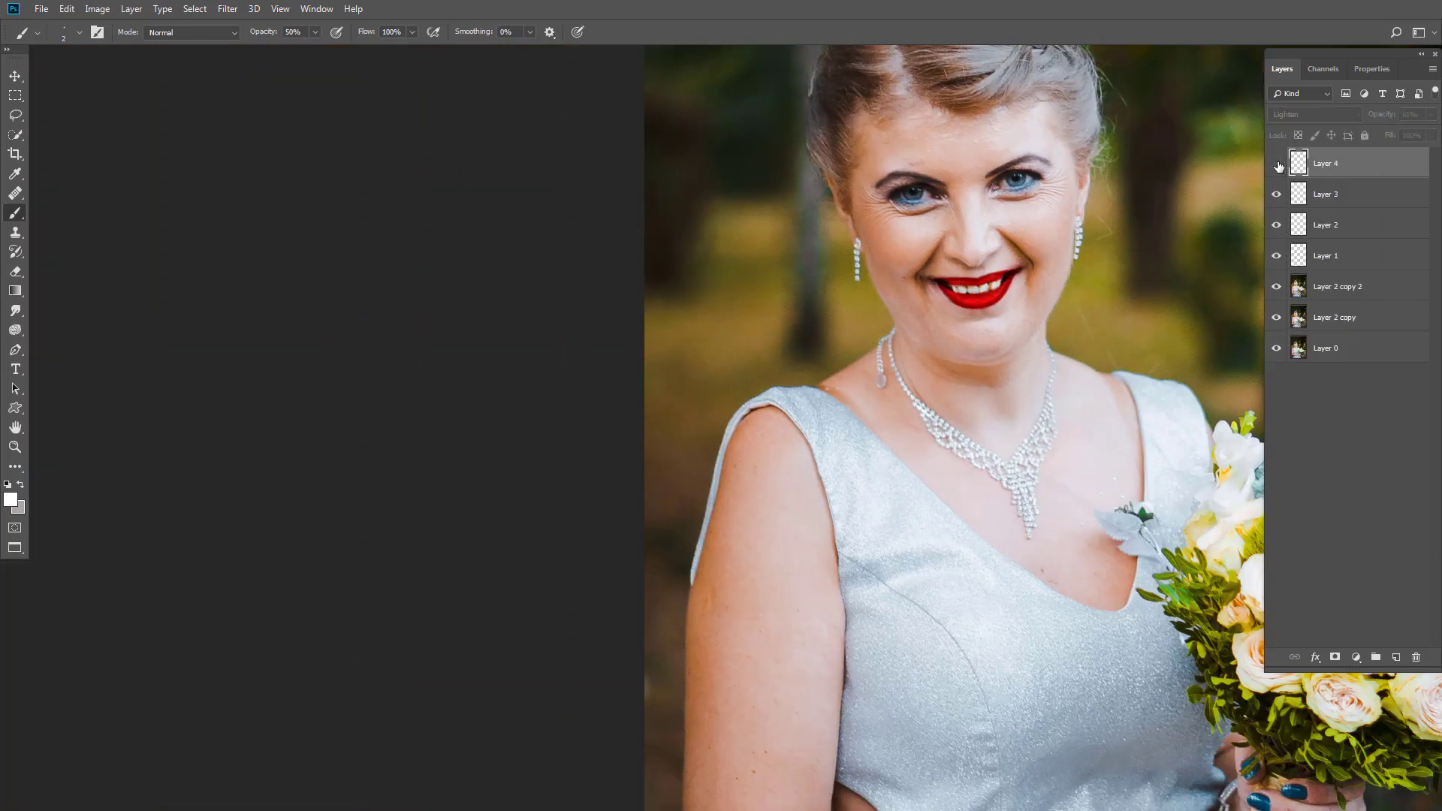
{"action": "left_click_drag", "start_coordinate": [1160, 233], "coordinate": [1060, 324]}
{"action": "scroll", "coordinate": [894, 372], "scroll_direction": "up", "scroll_amount": 10}
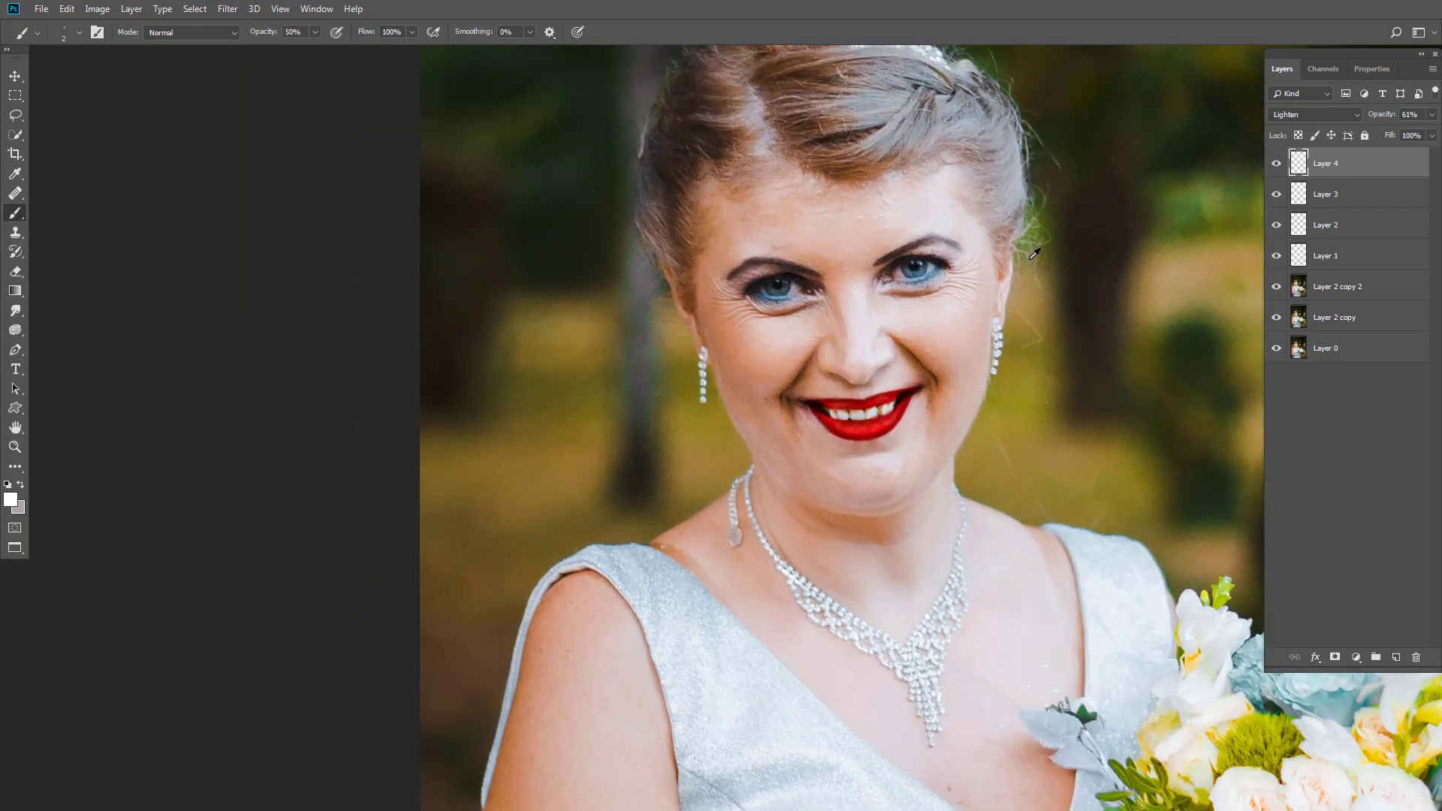
{"action": "scroll", "coordinate": [950, 314], "scroll_direction": "down", "scroll_amount": 2}
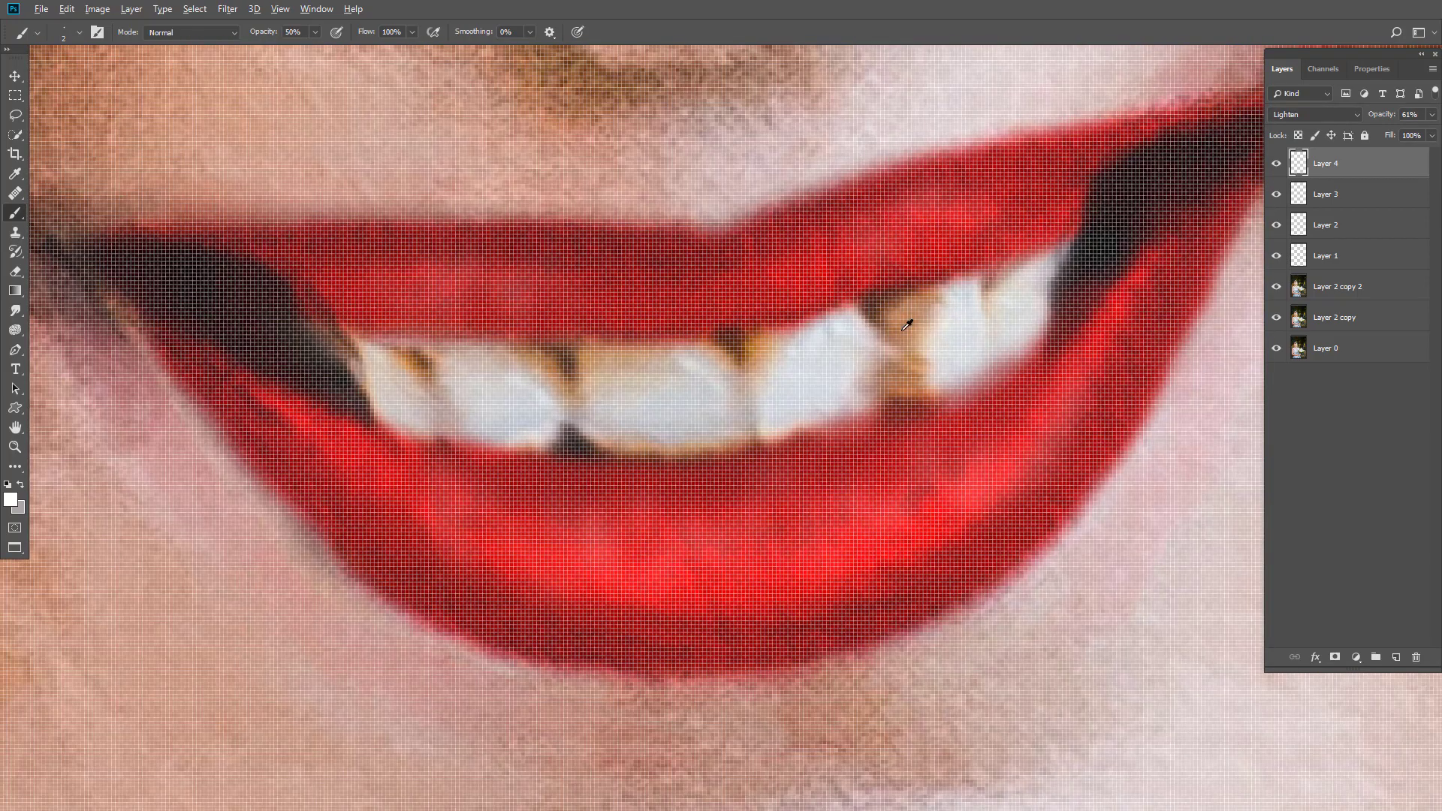
Add a new layer above Layer 4 and set the Brush tool to Color mode with a light grey foreground.
{"action": "left_click", "coordinate": [1395, 657]}
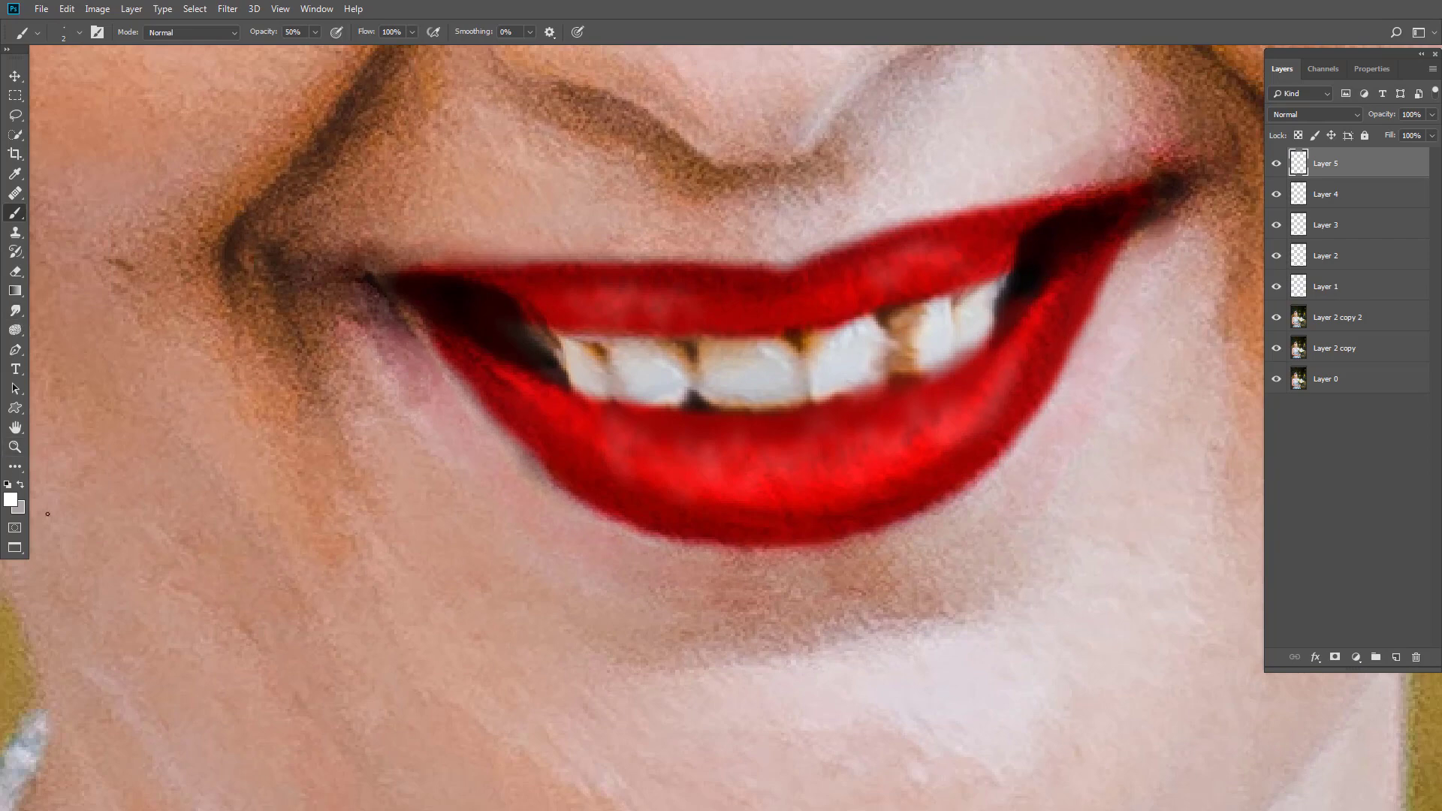
{"action": "left_click", "coordinate": [192, 32]}
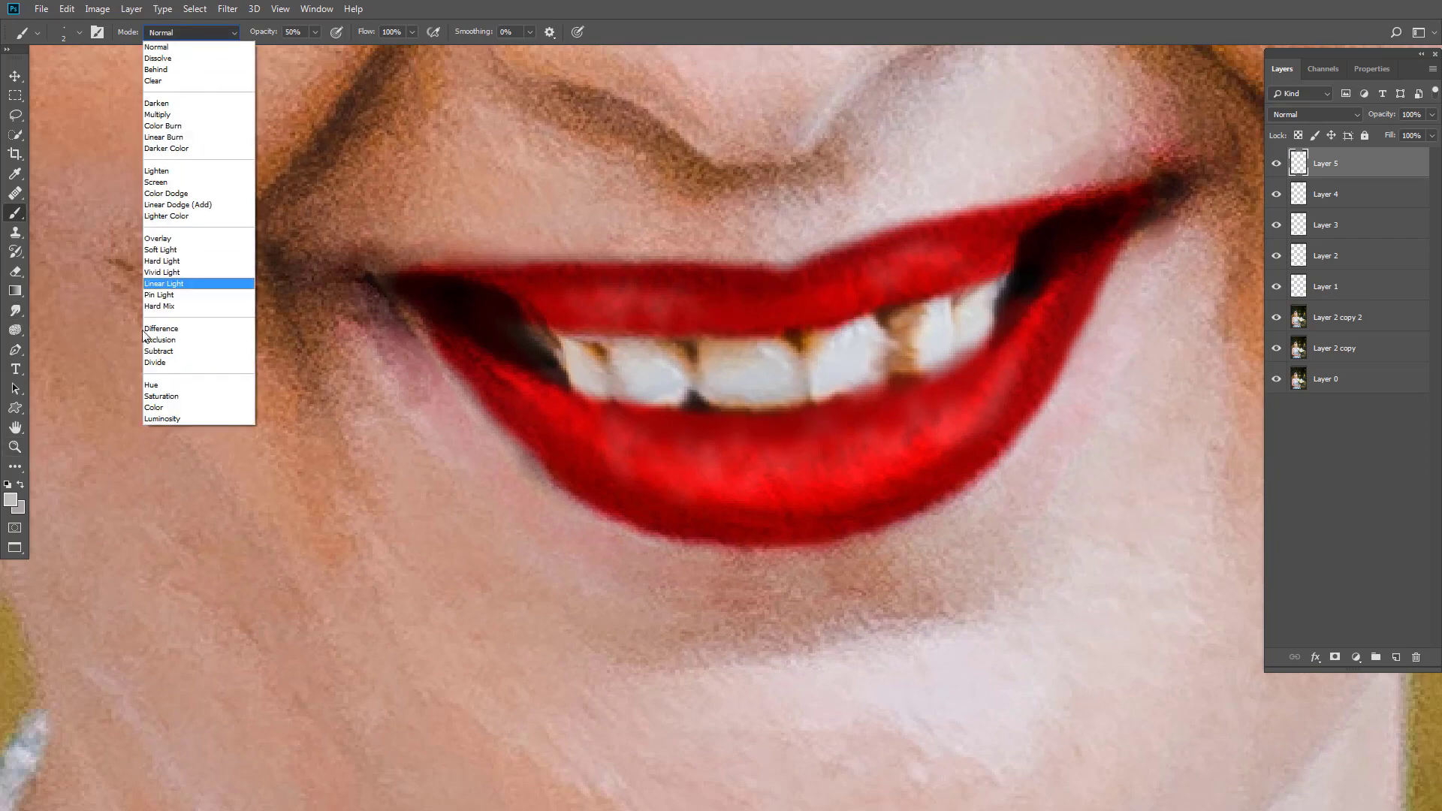
{"action": "left_click", "coordinate": [169, 405]}
{"action": "scroll", "coordinate": [820, 312], "scroll_direction": "up", "scroll_amount": 2}
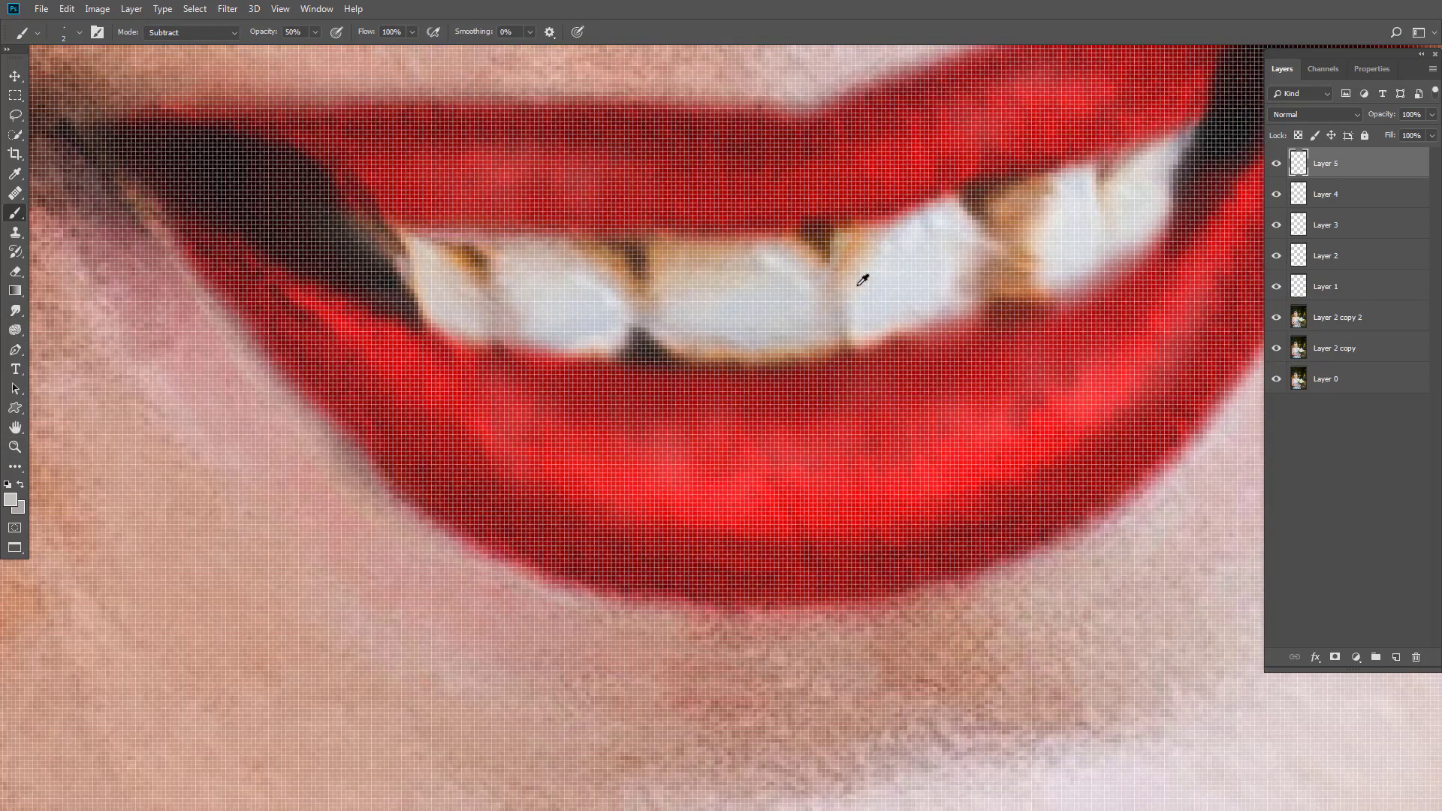
{"action": "scroll", "coordinate": [863, 280], "scroll_direction": "down", "scroll_amount": 1}
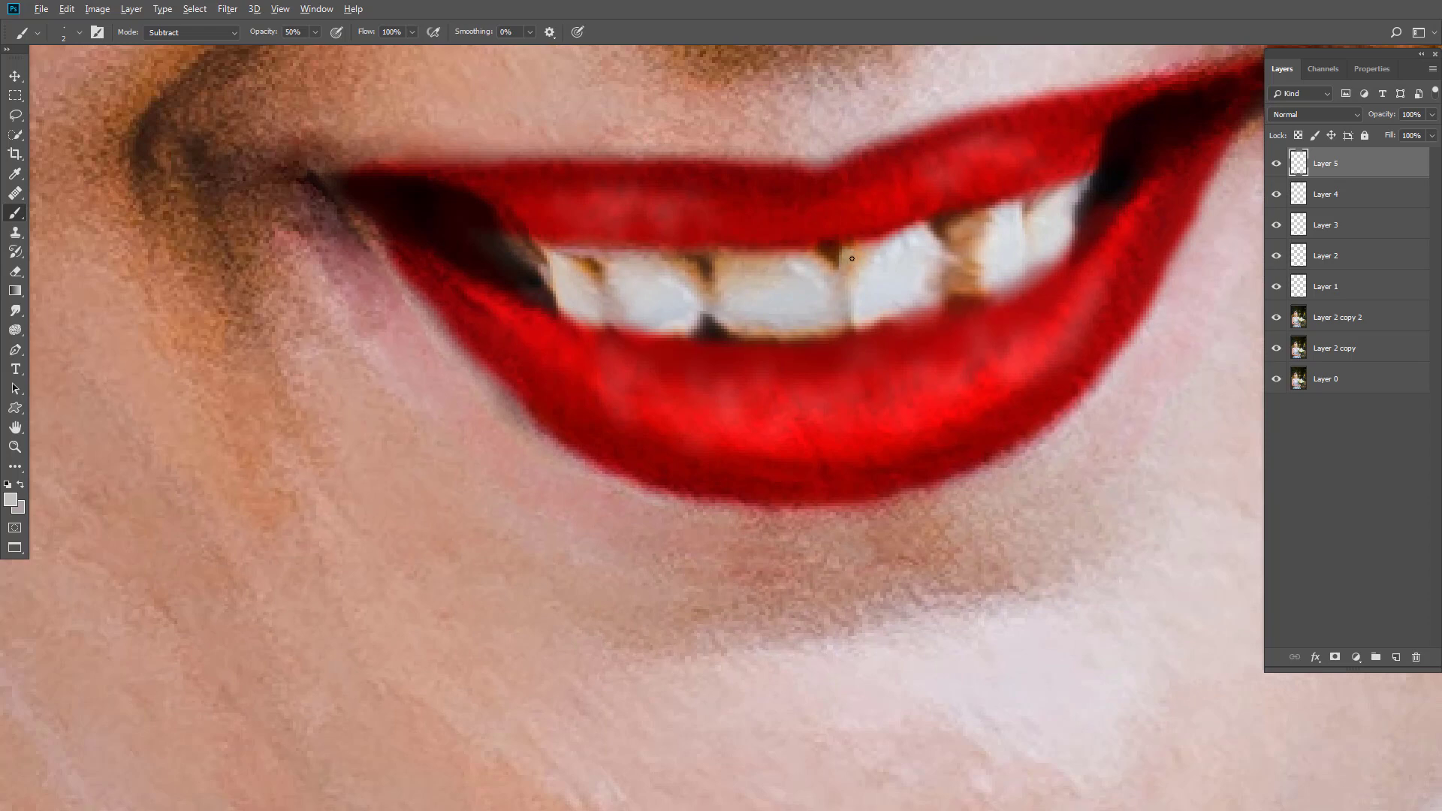
{"action": "left_click", "coordinate": [192, 33]}
{"action": "left_click", "coordinate": [166, 411]}
Neutralise the brown stains on and between the upper teeth with light grey at 12% brush opacity, checking the whole smile.
{"action": "left_click", "coordinate": [736, 263]}
{"action": "mouse_move", "coordinate": [963, 238]}
{"action": "left_mouse_down"}
{"action": "mouse_move", "coordinate": [958, 276]}
{"action": "mouse_move", "coordinate": [974, 283]}
{"action": "mouse_move", "coordinate": [955, 288]}
{"action": "mouse_move", "coordinate": [972, 268]}
{"action": "mouse_move", "coordinate": [974, 286]}
{"action": "mouse_move", "coordinate": [989, 212]}
{"action": "mouse_move", "coordinate": [948, 225]}
{"action": "left_mouse_up"}
{"action": "left_click_drag", "start_coordinate": [842, 260], "coordinate": [836, 281]}
{"action": "mouse_move", "coordinate": [709, 275]}
{"action": "left_mouse_down"}
{"action": "mouse_move", "coordinate": [708, 263]}
{"action": "mouse_move", "coordinate": [706, 282]}
{"action": "left_mouse_up"}
{"action": "scroll", "coordinate": [760, 310], "scroll_direction": "down", "scroll_amount": 6}
{"action": "scroll", "coordinate": [807, 275], "scroll_direction": "up", "scroll_amount": 6}
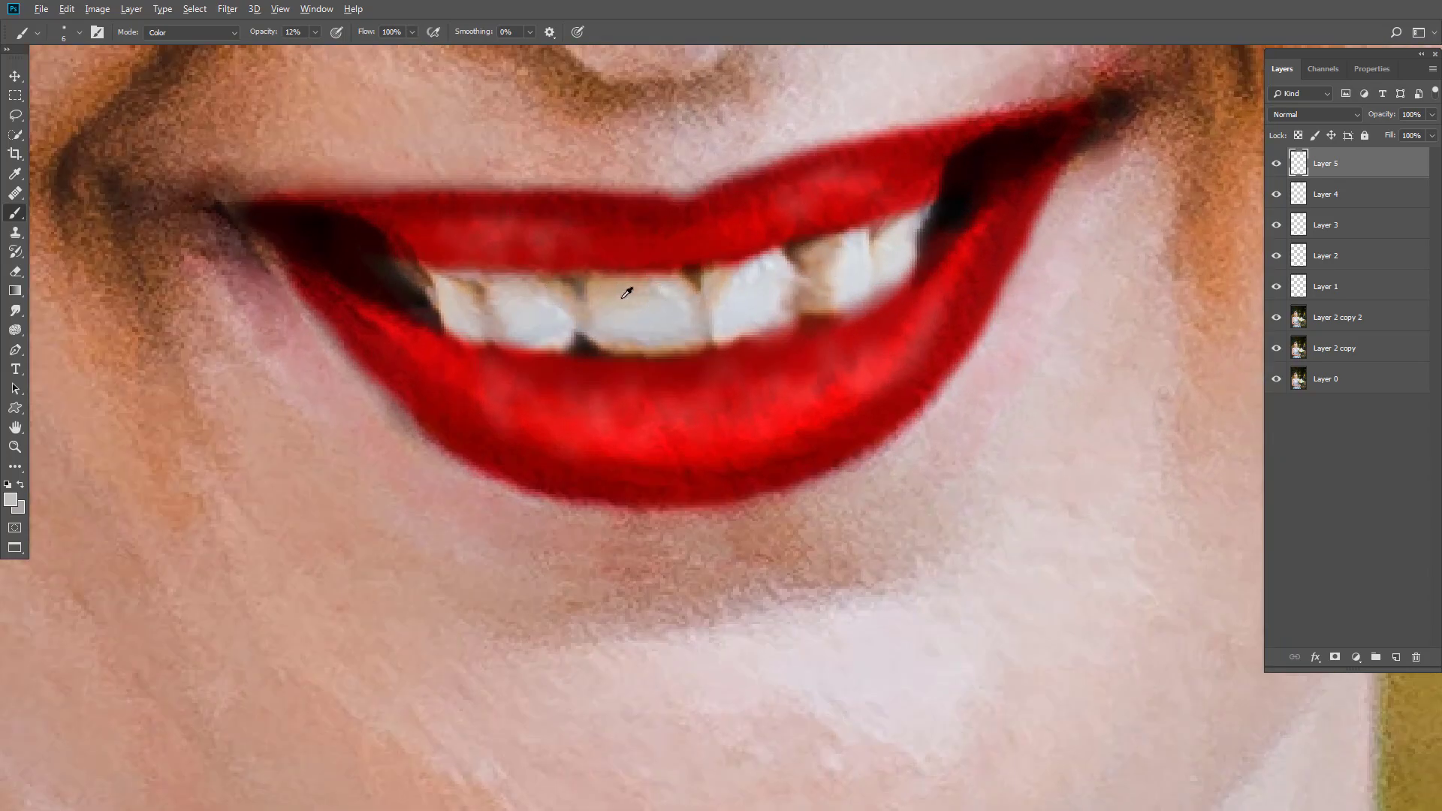
{"action": "scroll", "coordinate": [614, 406], "scroll_direction": "down", "scroll_amount": 8}
{"action": "scroll", "coordinate": [613, 406], "scroll_direction": "up", "scroll_amount": 4}
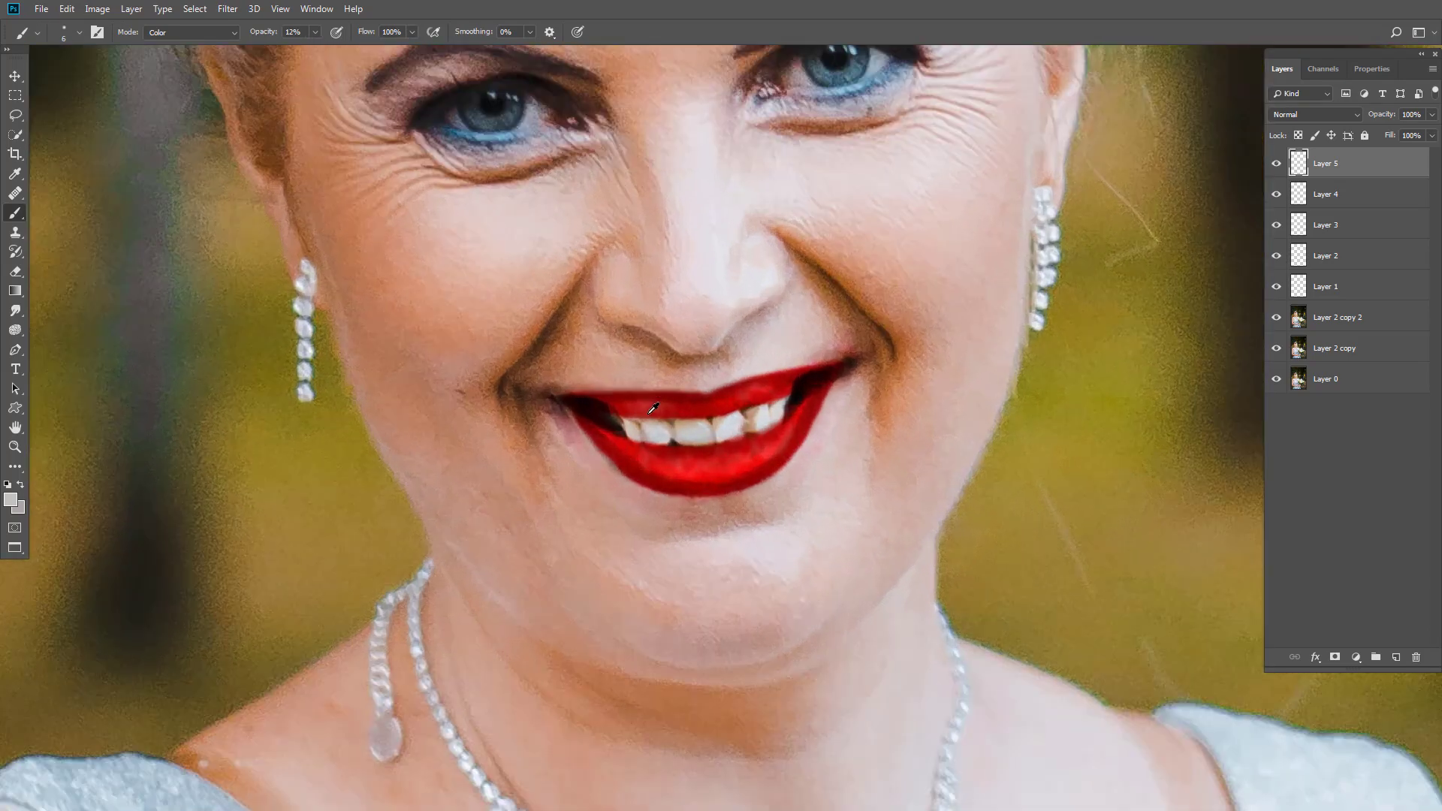
Add a new layer above Layer 5 and set the Brush's foreground color to white (ffffff).
{"action": "left_click", "coordinate": [1399, 659]}
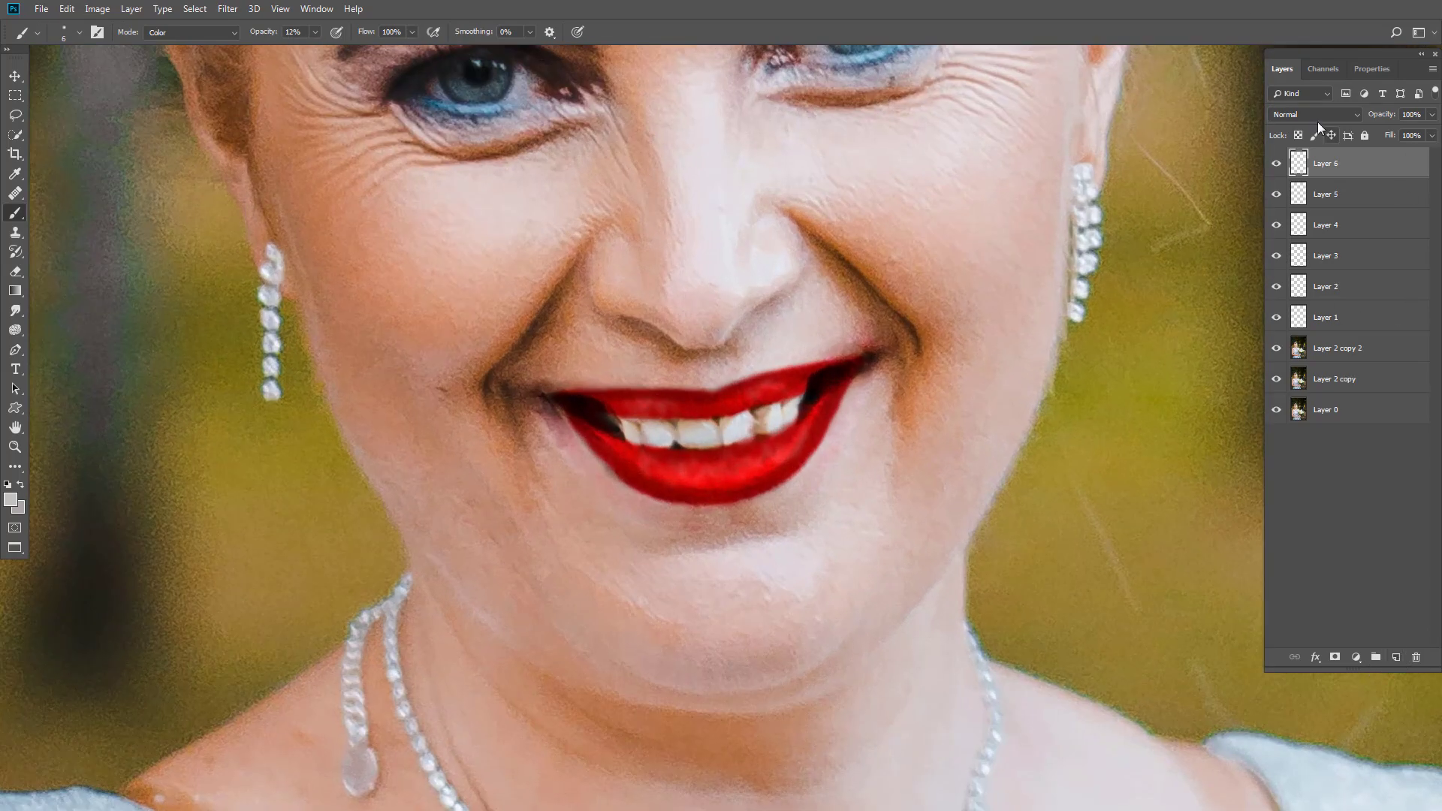
{"action": "left_click", "coordinate": [11, 499]}
{"action": "type", "text": "ffffff"}
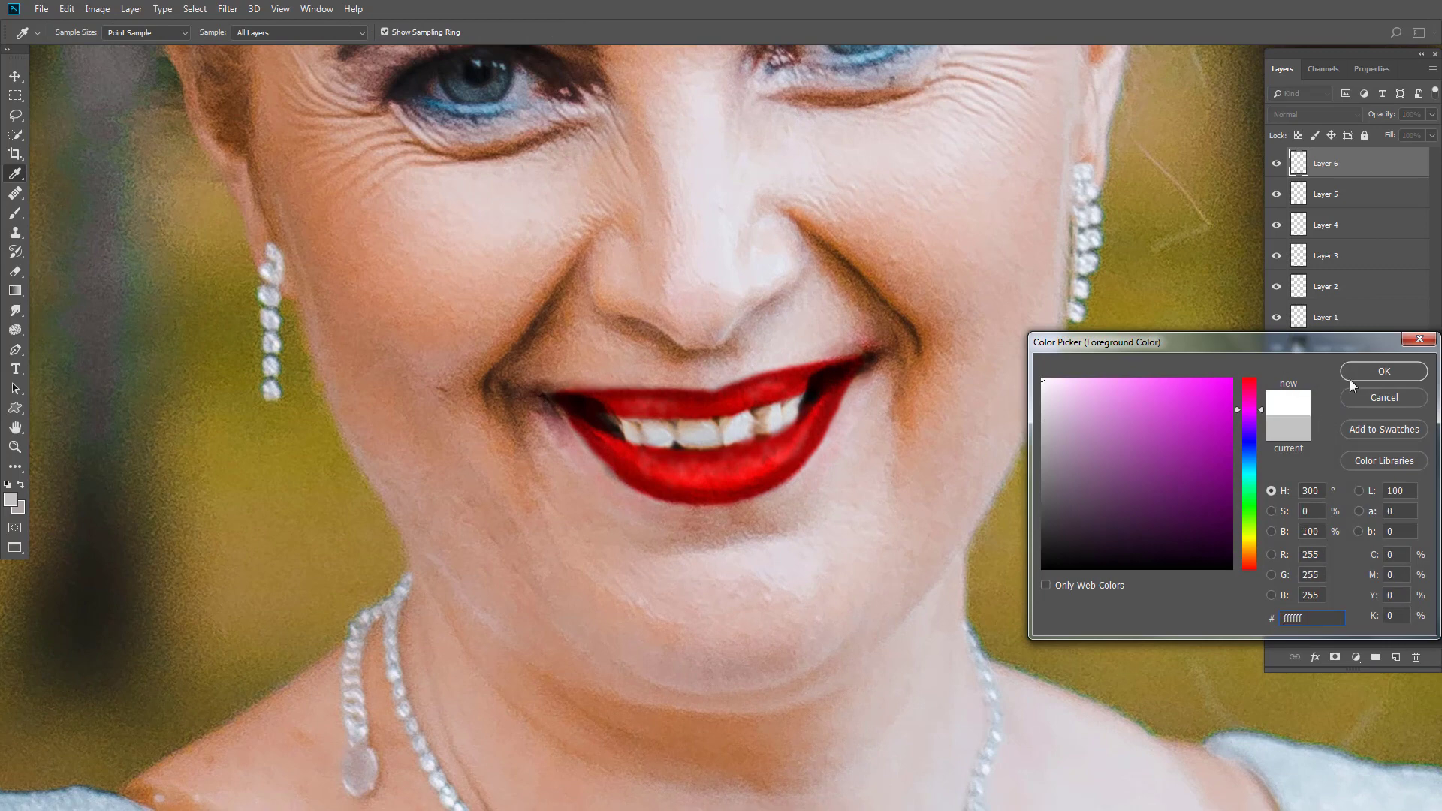
{"action": "left_click", "coordinate": [1350, 378]}
{"action": "key", "text": "b"}
Whiten the upper teeth with white brush strokes at 12% opacity on the new layer.
{"action": "scroll", "coordinate": [648, 420], "scroll_direction": "up", "scroll_amount": 5}
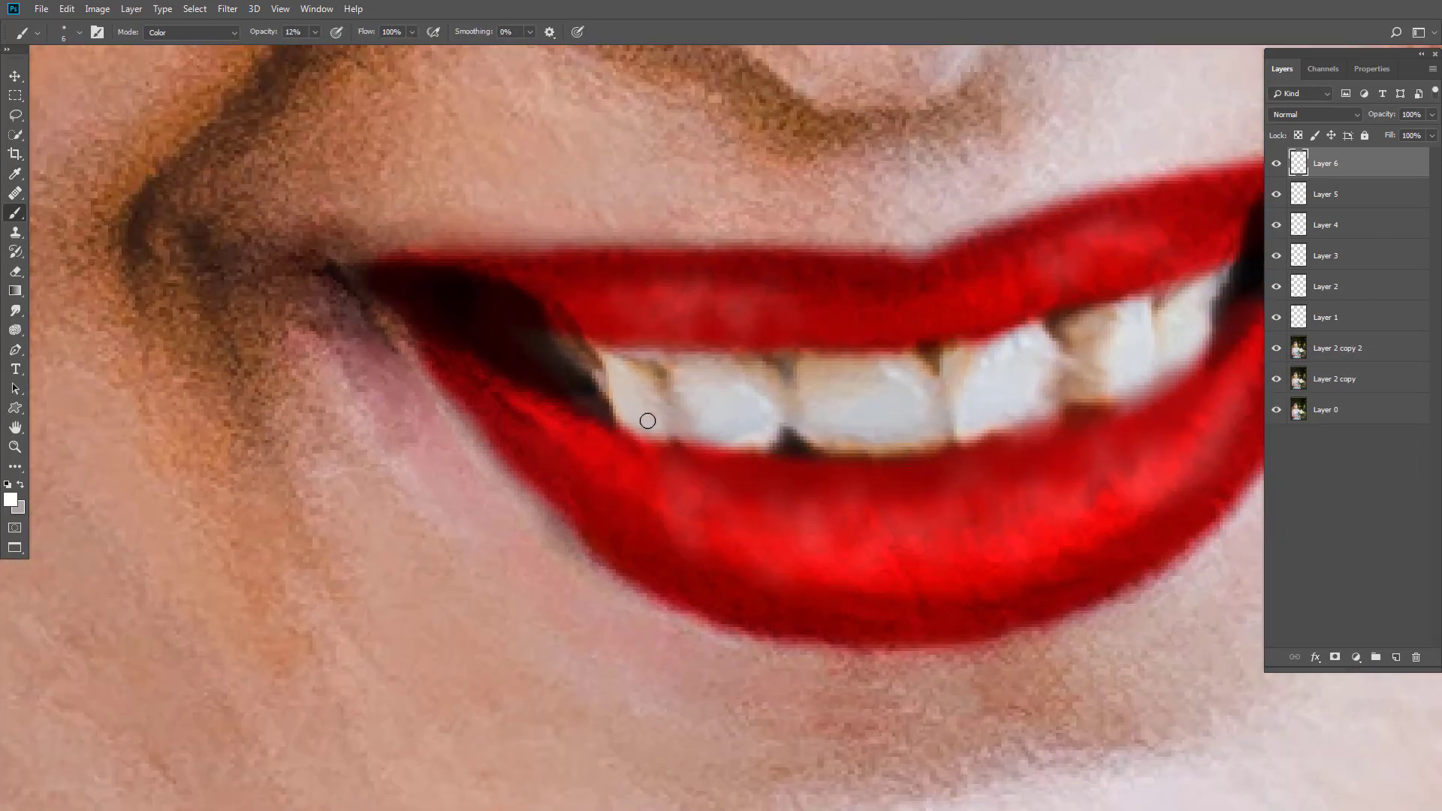
{"action": "mouse_move", "coordinate": [648, 420]}
{"action": "left_mouse_down"}
{"action": "mouse_move", "coordinate": [615, 369]}
{"action": "mouse_move", "coordinate": [668, 412]}
{"action": "mouse_move", "coordinate": [747, 373]}
{"action": "mouse_move", "coordinate": [768, 385]}
{"action": "mouse_move", "coordinate": [775, 365]}
{"action": "mouse_move", "coordinate": [751, 359]}
{"action": "mouse_move", "coordinate": [736, 387]}
{"action": "mouse_move", "coordinate": [776, 357]}
{"action": "mouse_move", "coordinate": [816, 431]}
{"action": "mouse_move", "coordinate": [902, 441]}
{"action": "mouse_move", "coordinate": [931, 393]}
{"action": "mouse_move", "coordinate": [894, 385]}
{"action": "mouse_move", "coordinate": [880, 364]}
{"action": "mouse_move", "coordinate": [803, 364]}
{"action": "mouse_move", "coordinate": [893, 372]}
{"action": "mouse_move", "coordinate": [850, 403]}
{"action": "mouse_move", "coordinate": [820, 399]}
{"action": "mouse_move", "coordinate": [825, 376]}
{"action": "mouse_move", "coordinate": [924, 407]}
{"action": "left_mouse_up"}
{"action": "mouse_move", "coordinate": [907, 368]}
{"action": "left_mouse_down"}
{"action": "mouse_move", "coordinate": [936, 413]}
{"action": "mouse_move", "coordinate": [947, 361]}
{"action": "mouse_move", "coordinate": [1014, 393]}
{"action": "mouse_move", "coordinate": [949, 429]}
{"action": "mouse_move", "coordinate": [992, 422]}
{"action": "mouse_move", "coordinate": [843, 467]}
{"action": "left_mouse_up"}
{"action": "left_click_drag", "start_coordinate": [1003, 417], "coordinate": [942, 439]}
{"action": "mouse_move", "coordinate": [969, 392]}
{"action": "left_mouse_down"}
{"action": "mouse_move", "coordinate": [970, 363]}
{"action": "mouse_move", "coordinate": [956, 418]}
{"action": "mouse_move", "coordinate": [998, 405]}
{"action": "mouse_move", "coordinate": [1017, 345]}
{"action": "mouse_move", "coordinate": [956, 435]}
{"action": "mouse_move", "coordinate": [1126, 310]}
{"action": "left_mouse_up"}
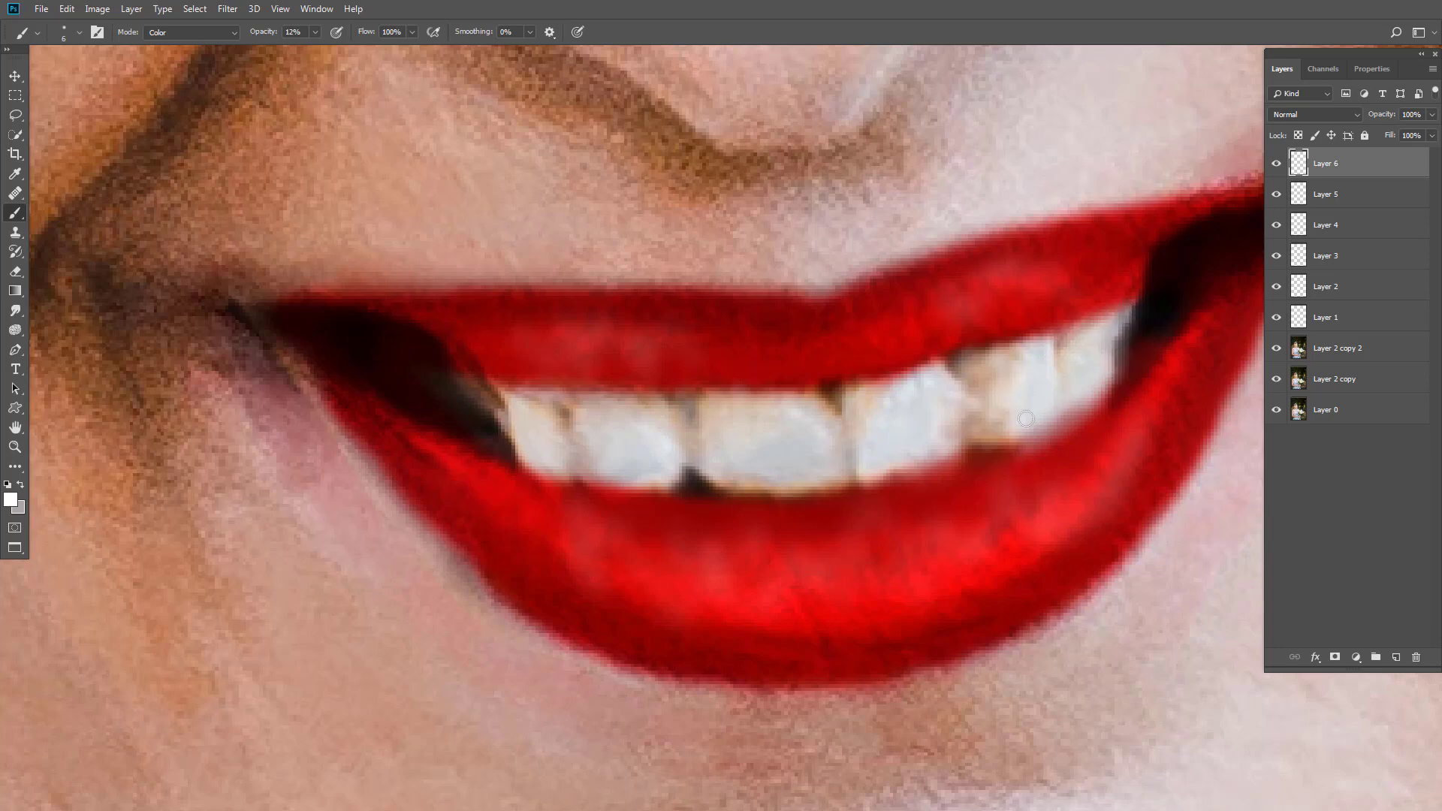
Change the tooth-whitening layer's blend mode to Lighten and compare the smile with the layer hidden and shown.
{"action": "scroll", "coordinate": [917, 435], "scroll_direction": "down", "scroll_amount": 5}
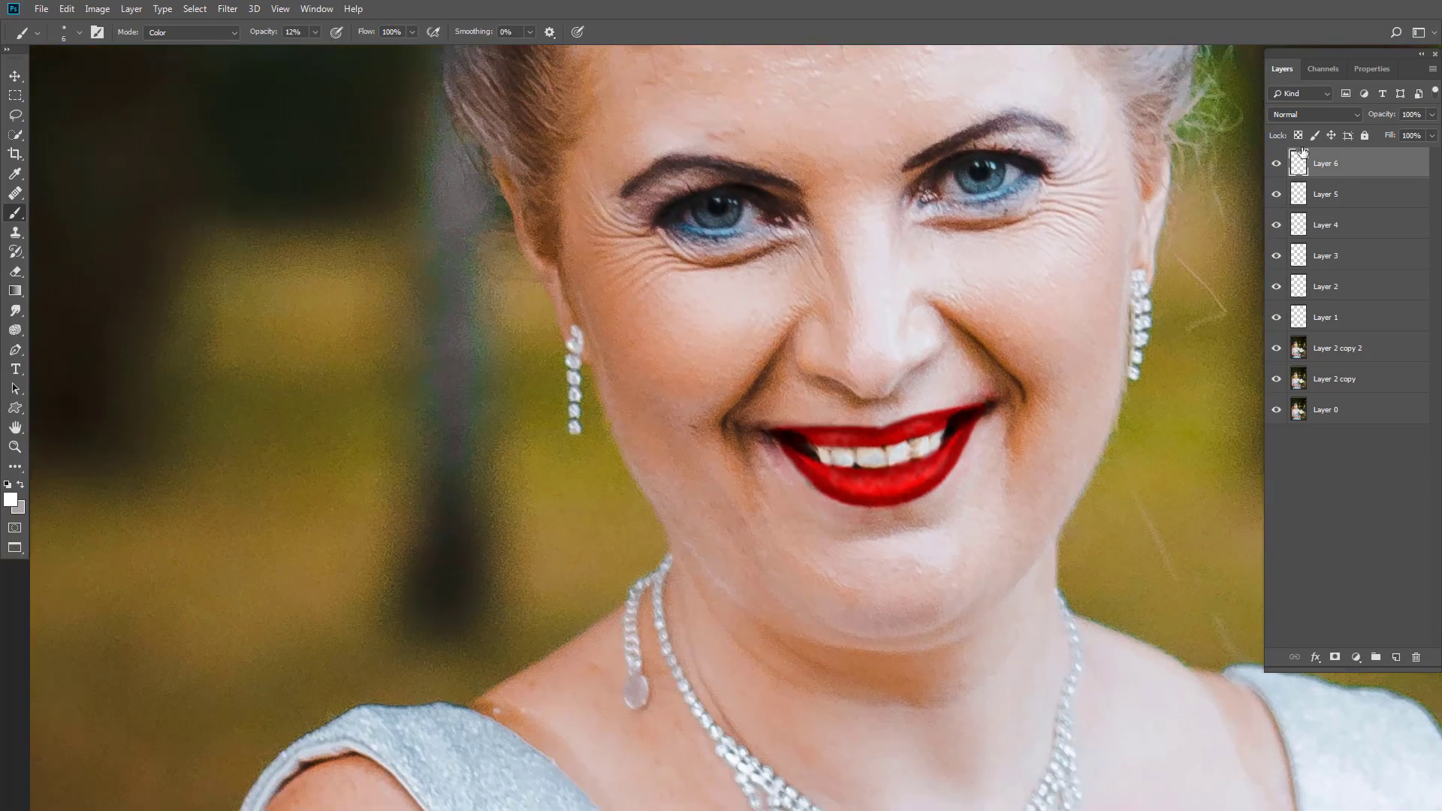
{"action": "left_click", "coordinate": [1315, 114]}
{"action": "left_click", "coordinate": [1305, 237]}
{"action": "left_click", "coordinate": [1276, 163]}
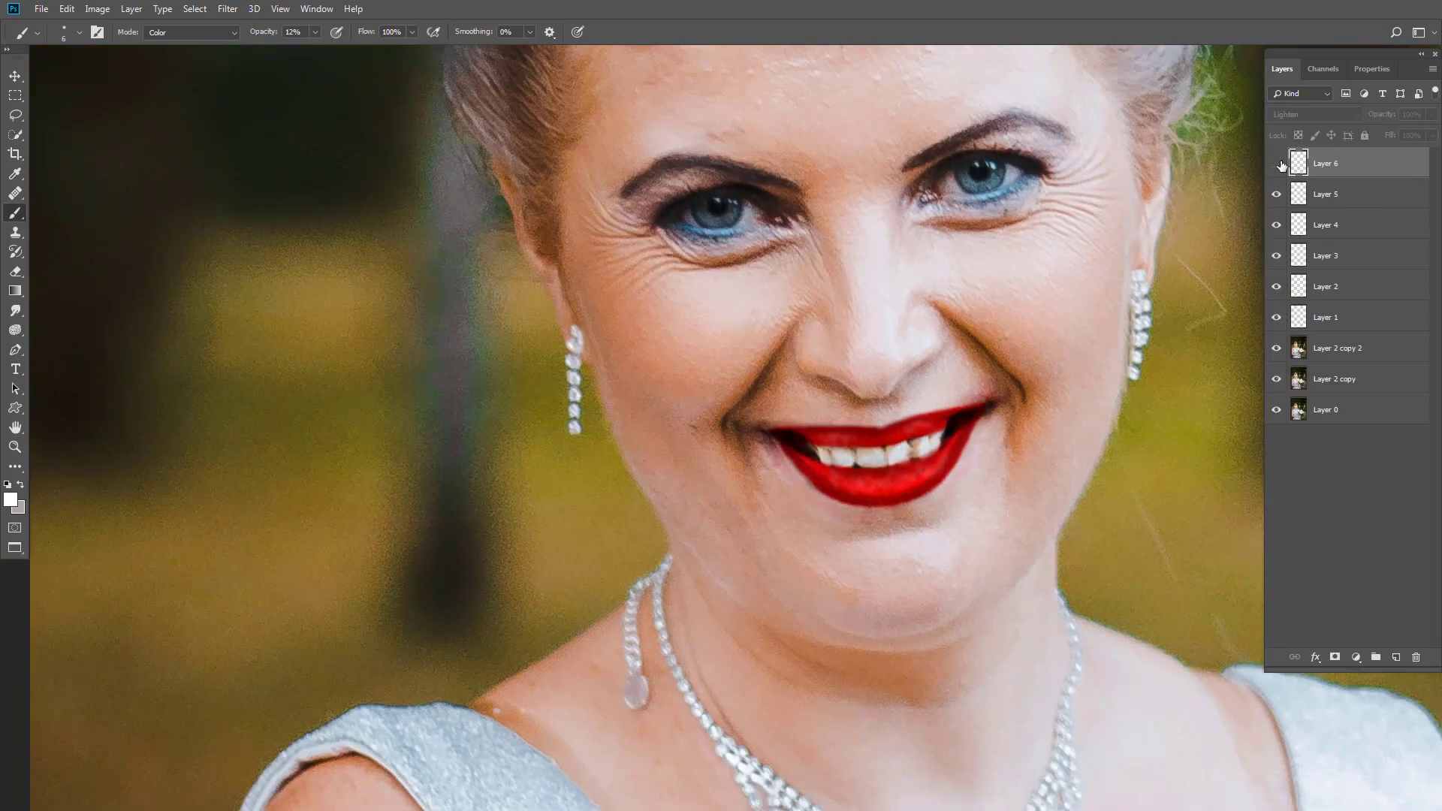
{"action": "left_click", "coordinate": [1278, 163]}
{"action": "left_click_drag", "start_coordinate": [990, 451], "coordinate": [931, 456]}
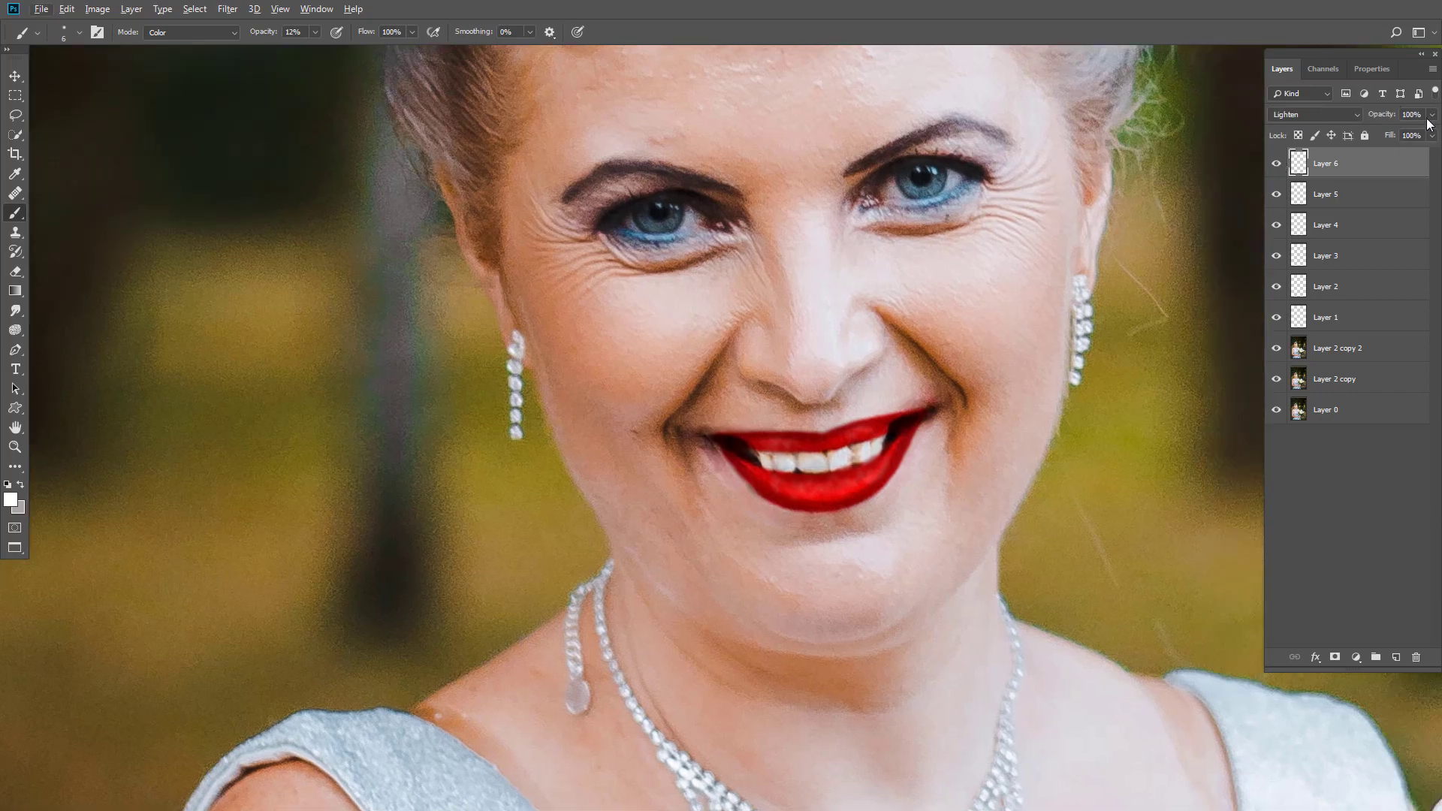
Reduce the tooth-whitening layer's opacity to 58% and soften its strokes with a Gaussian Blur.
{"action": "left_click", "coordinate": [227, 9]}
{"action": "mouse_move", "coordinate": [255, 187]}
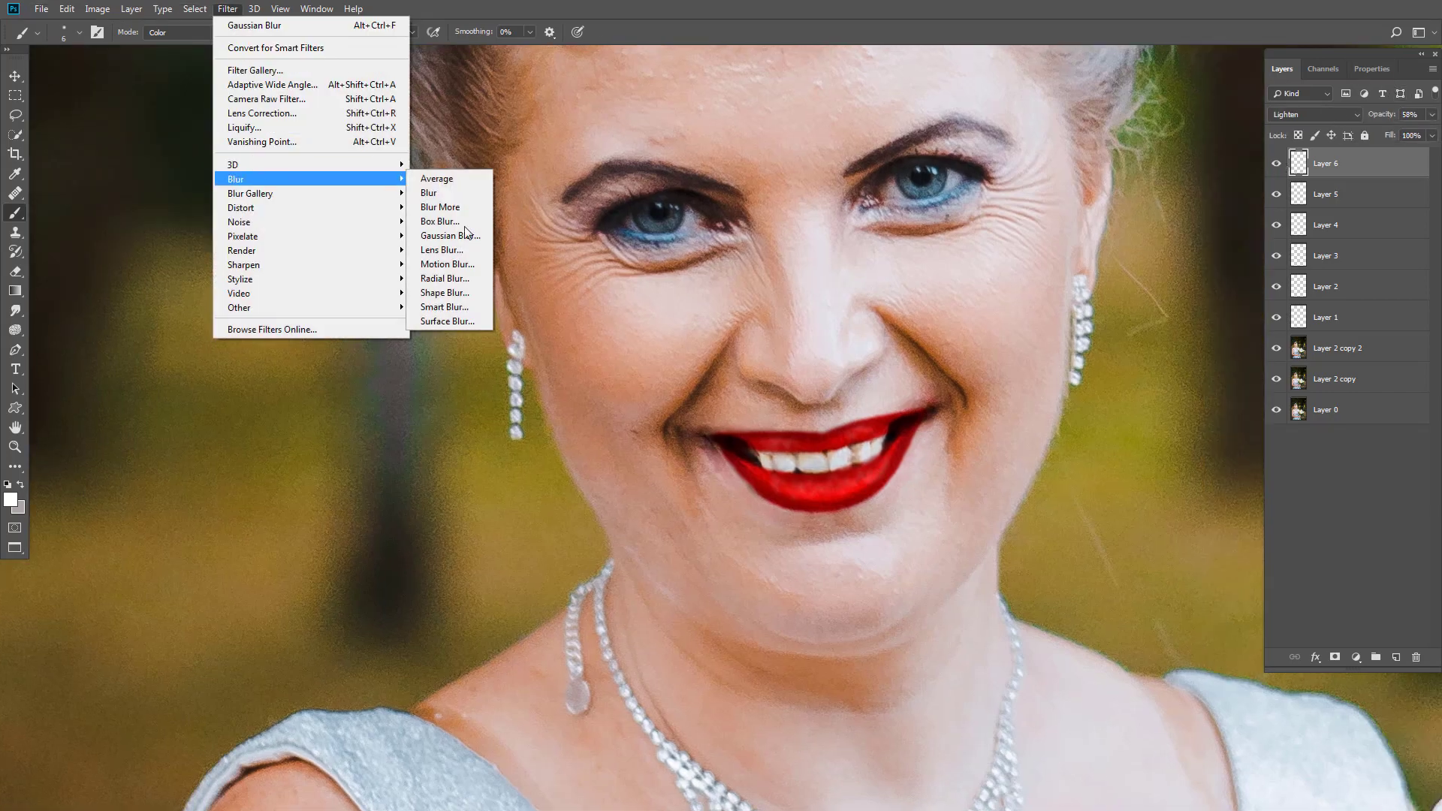
{"action": "left_click", "coordinate": [447, 235]}
{"action": "left_click", "coordinate": [1317, 255]}
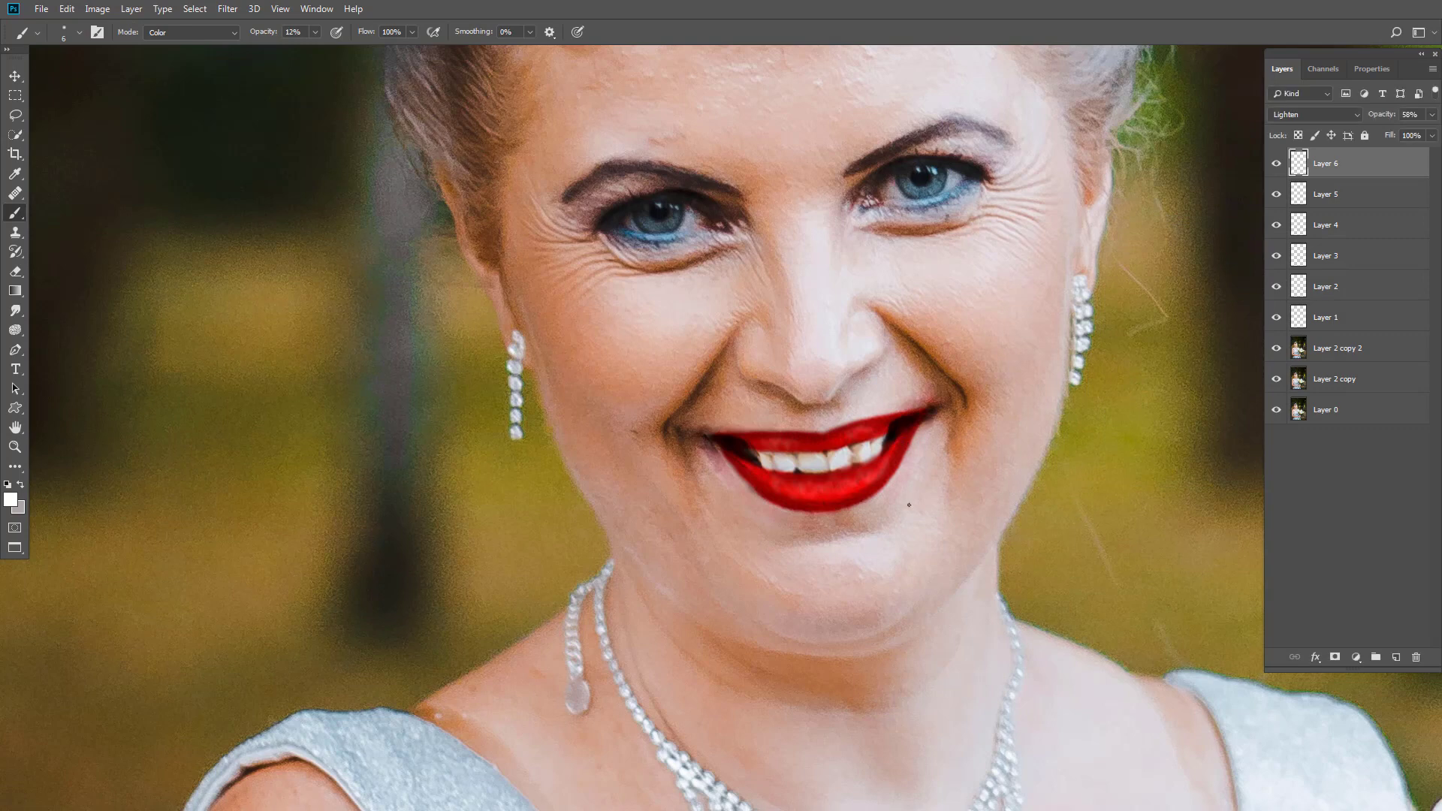
Compare the retouched portrait with the original Layer 0, in the wider view and closer on the face.
{"action": "scroll", "coordinate": [773, 489], "scroll_direction": "down", "scroll_amount": 5}
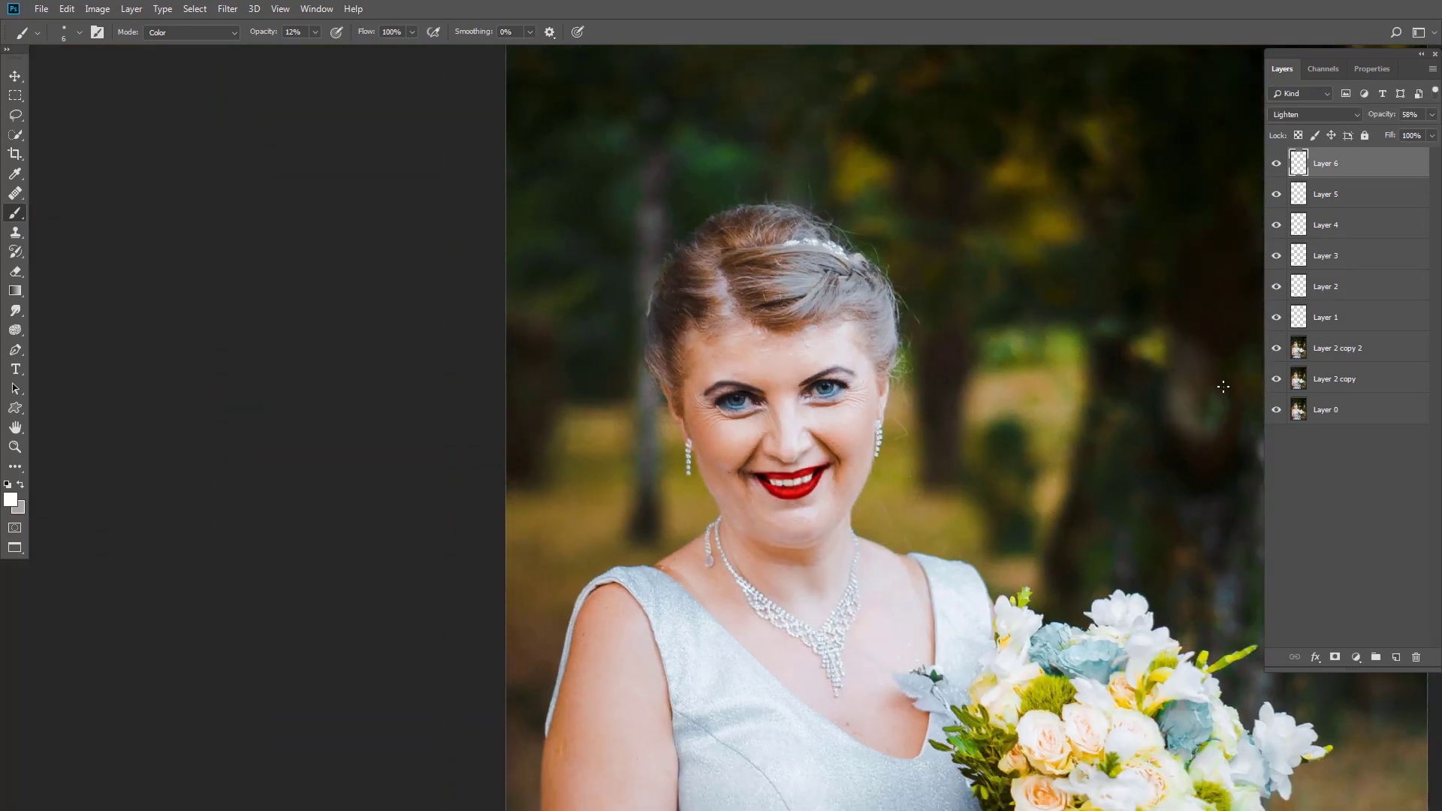
{"action": "left_click", "coordinate": [1277, 410], "text": "alt"}
{"action": "left_click", "coordinate": [1277, 409], "text": "alt"}
{"action": "scroll", "coordinate": [814, 453], "scroll_direction": "up", "scroll_amount": 5}
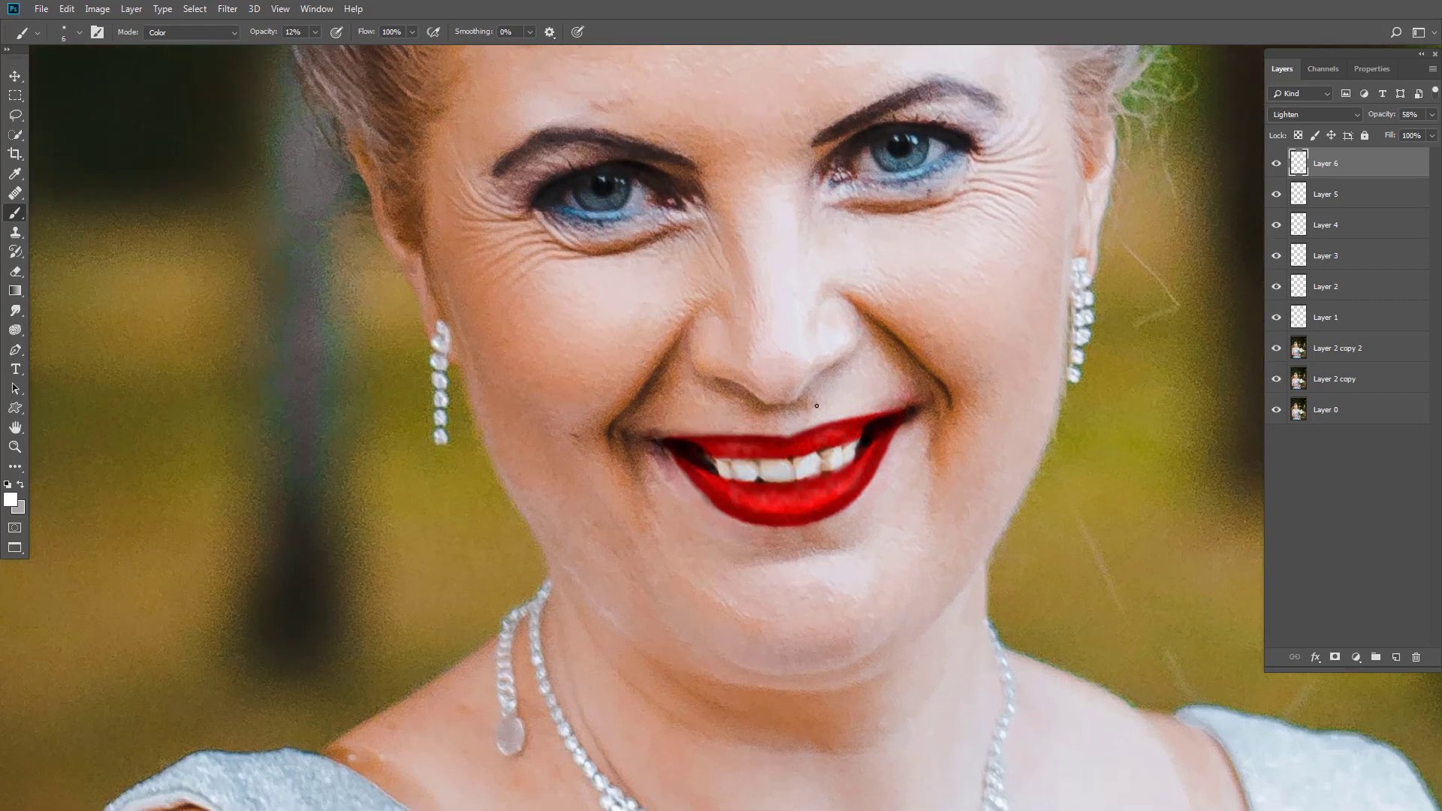
{"action": "scroll", "coordinate": [817, 406], "scroll_direction": "up", "scroll_amount": 1}
Add a new layer above Layer 6 and choose a near-black foreground color.
{"action": "key", "text": "ctrl+shift+alt+n"}
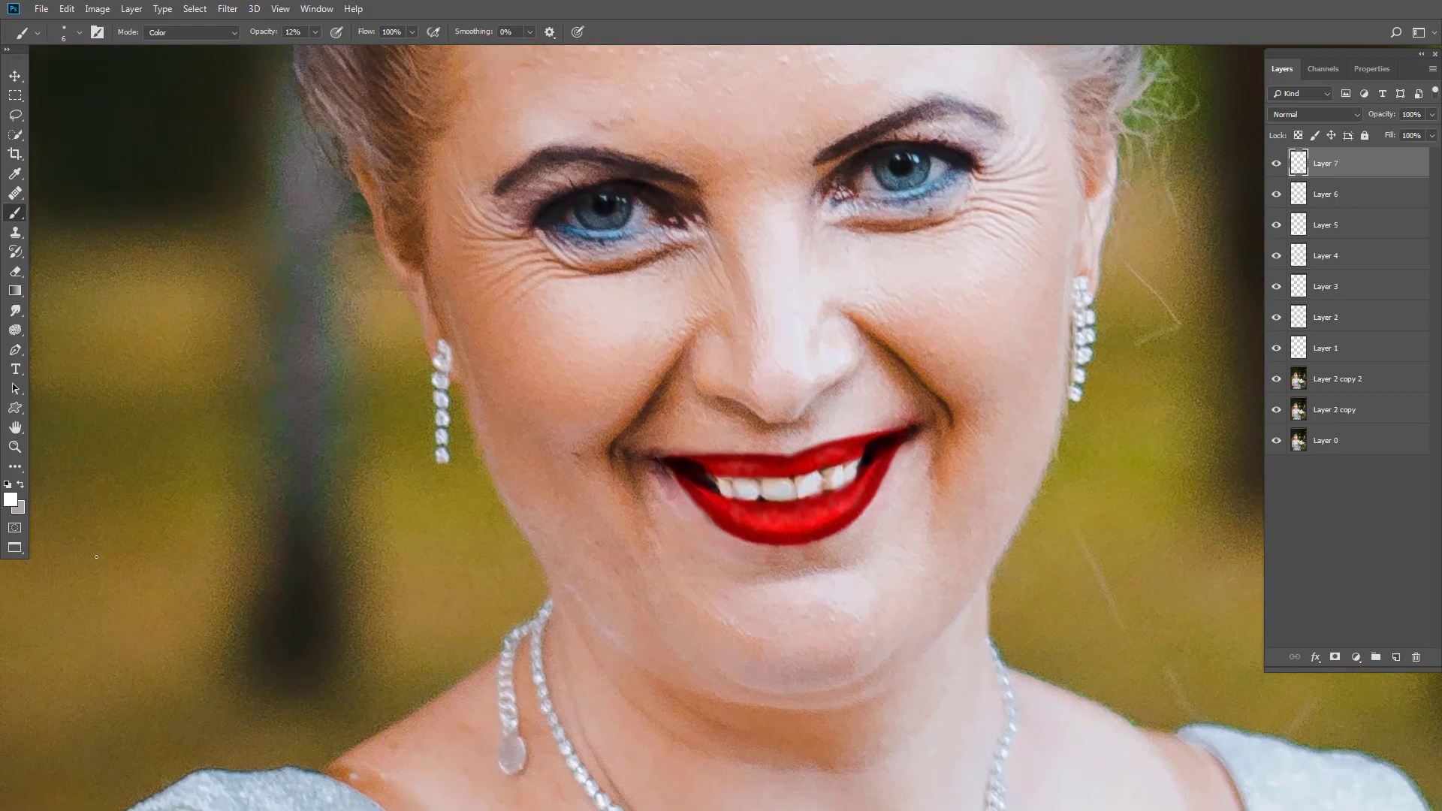
{"action": "left_click", "coordinate": [17, 502]}
{"action": "left_click", "coordinate": [1209, 543]}
{"action": "left_click", "coordinate": [1384, 375]}
Paint dark separation lines between the upper teeth at 41% brush opacity on the new layer.
{"action": "scroll", "coordinate": [692, 568], "scroll_direction": "up", "scroll_amount": 5}
{"action": "scroll", "coordinate": [693, 567], "scroll_direction": "up", "scroll_amount": 2}
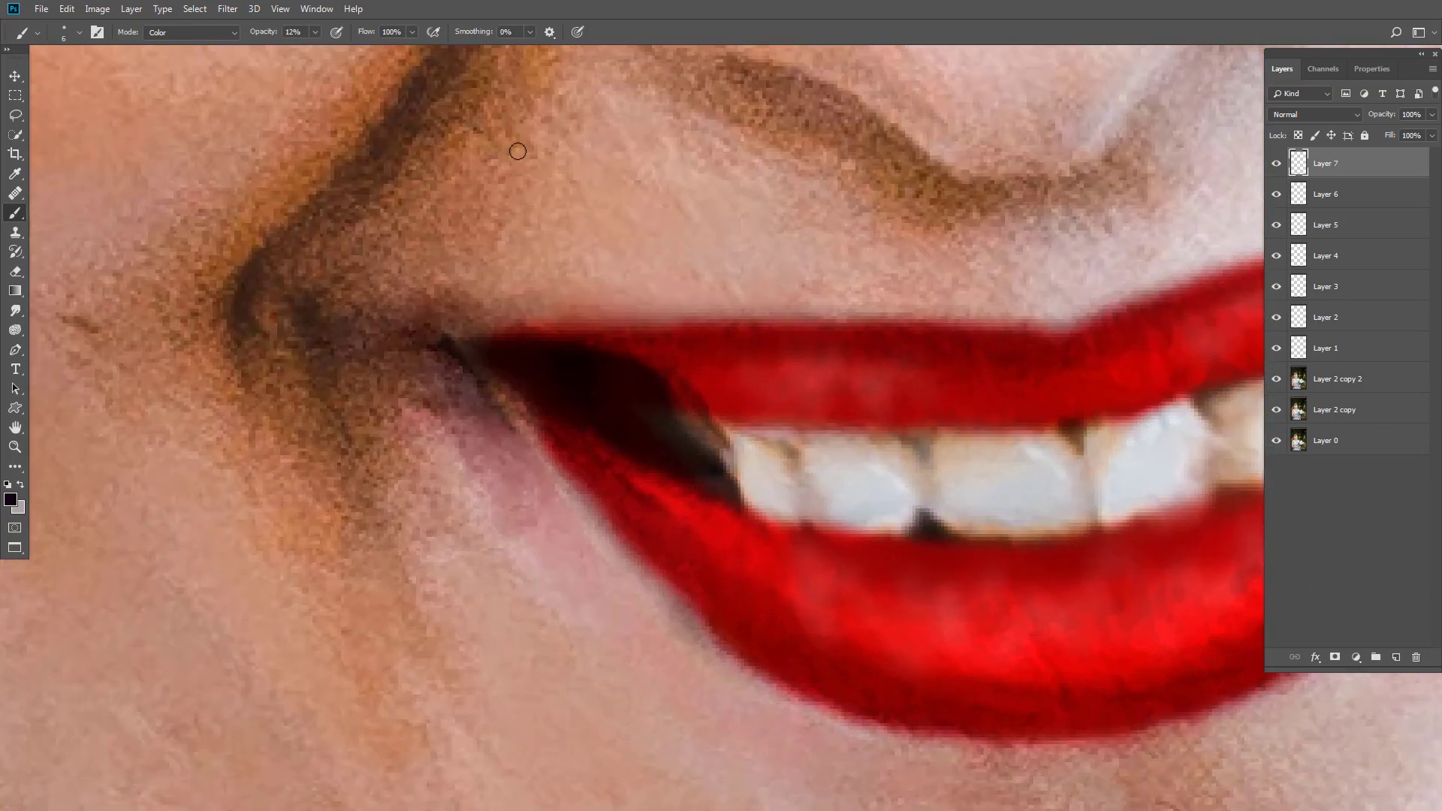
{"action": "left_click", "coordinate": [315, 32]}
{"action": "mouse_move", "coordinate": [736, 462]}
{"action": "left_mouse_down"}
{"action": "mouse_move", "coordinate": [736, 430]}
{"action": "mouse_move", "coordinate": [734, 488]}
{"action": "mouse_move", "coordinate": [803, 494]}
{"action": "mouse_move", "coordinate": [799, 456]}
{"action": "mouse_move", "coordinate": [809, 510]}
{"action": "left_mouse_up"}
{"action": "mouse_move", "coordinate": [911, 447]}
{"action": "left_mouse_down"}
{"action": "mouse_move", "coordinate": [925, 492]}
{"action": "mouse_move", "coordinate": [919, 460]}
{"action": "left_mouse_up"}
{"action": "left_click_drag", "start_coordinate": [930, 458], "coordinate": [809, 501]}
{"action": "mouse_move", "coordinate": [956, 484]}
{"action": "left_mouse_down"}
{"action": "mouse_move", "coordinate": [969, 548]}
{"action": "mouse_move", "coordinate": [951, 483]}
{"action": "mouse_move", "coordinate": [963, 530]}
{"action": "mouse_move", "coordinate": [903, 501]}
{"action": "left_mouse_up"}
{"action": "mouse_move", "coordinate": [989, 441]}
{"action": "left_mouse_down"}
{"action": "mouse_move", "coordinate": [1007, 521]}
{"action": "mouse_move", "coordinate": [991, 443]}
{"action": "left_mouse_up"}
{"action": "left_click_drag", "start_coordinate": [1098, 428], "coordinate": [1105, 487]}
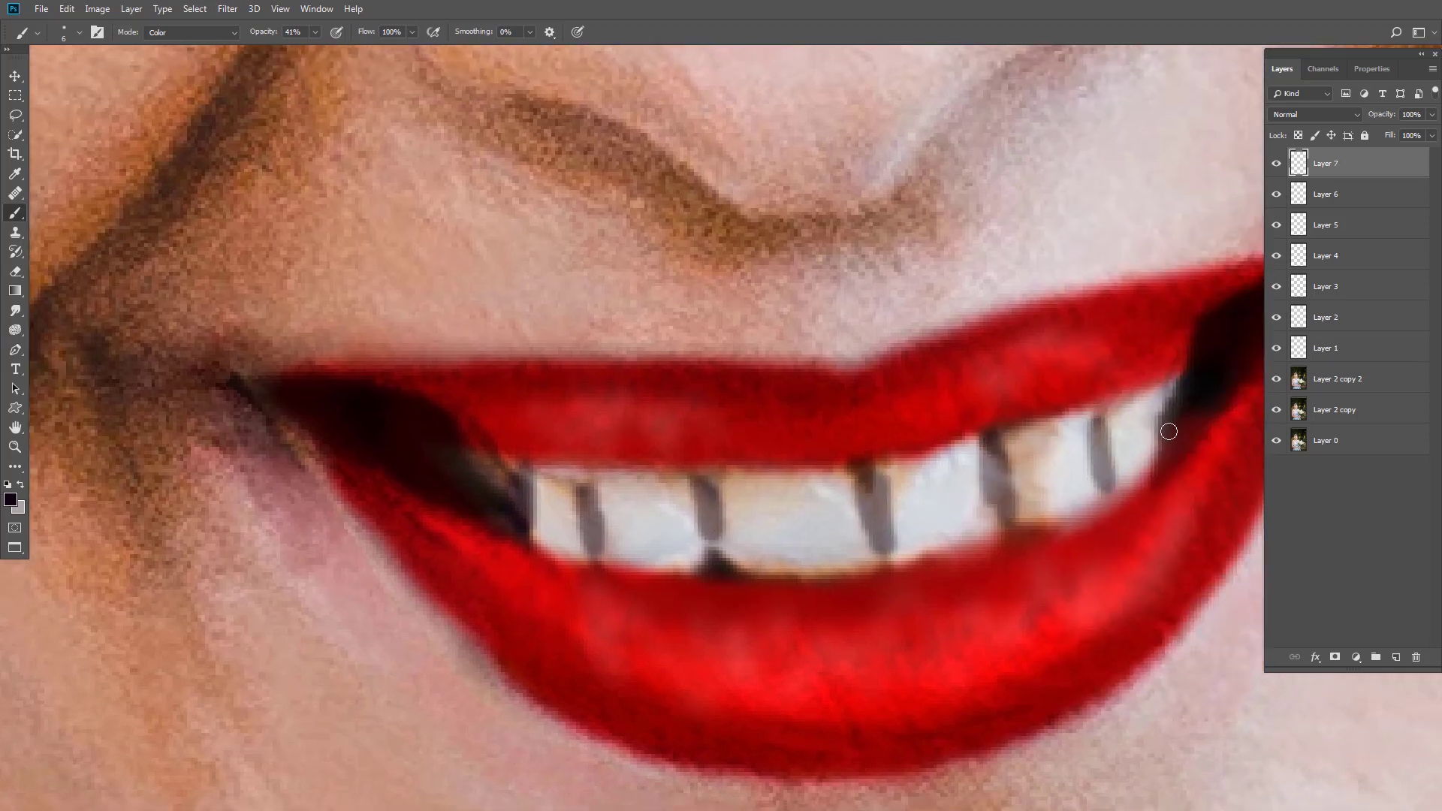
{"action": "mouse_move", "coordinate": [1168, 394]}
{"action": "left_mouse_down"}
{"action": "mouse_move", "coordinate": [1161, 439]}
{"action": "mouse_move", "coordinate": [1162, 402]}
{"action": "left_mouse_up"}
Set the tooth-separation layer's blend mode to Multiply and apply a Gaussian Blur with a 1.7-pixel radius.
{"action": "scroll", "coordinate": [863, 548], "scroll_direction": "down", "scroll_amount": 5}
{"action": "scroll", "coordinate": [868, 547], "scroll_direction": "up", "scroll_amount": 2}
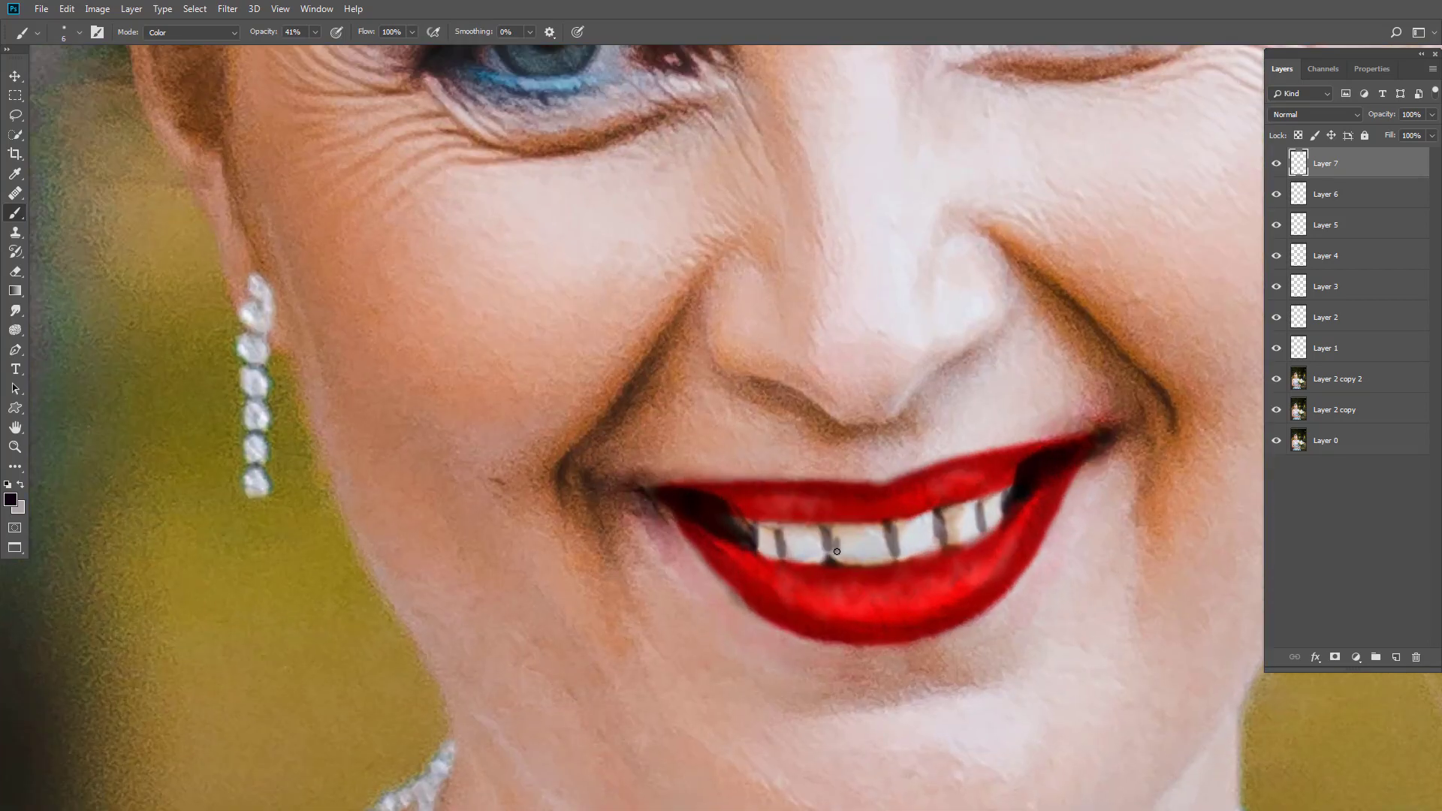
{"action": "left_click", "coordinate": [1315, 114]}
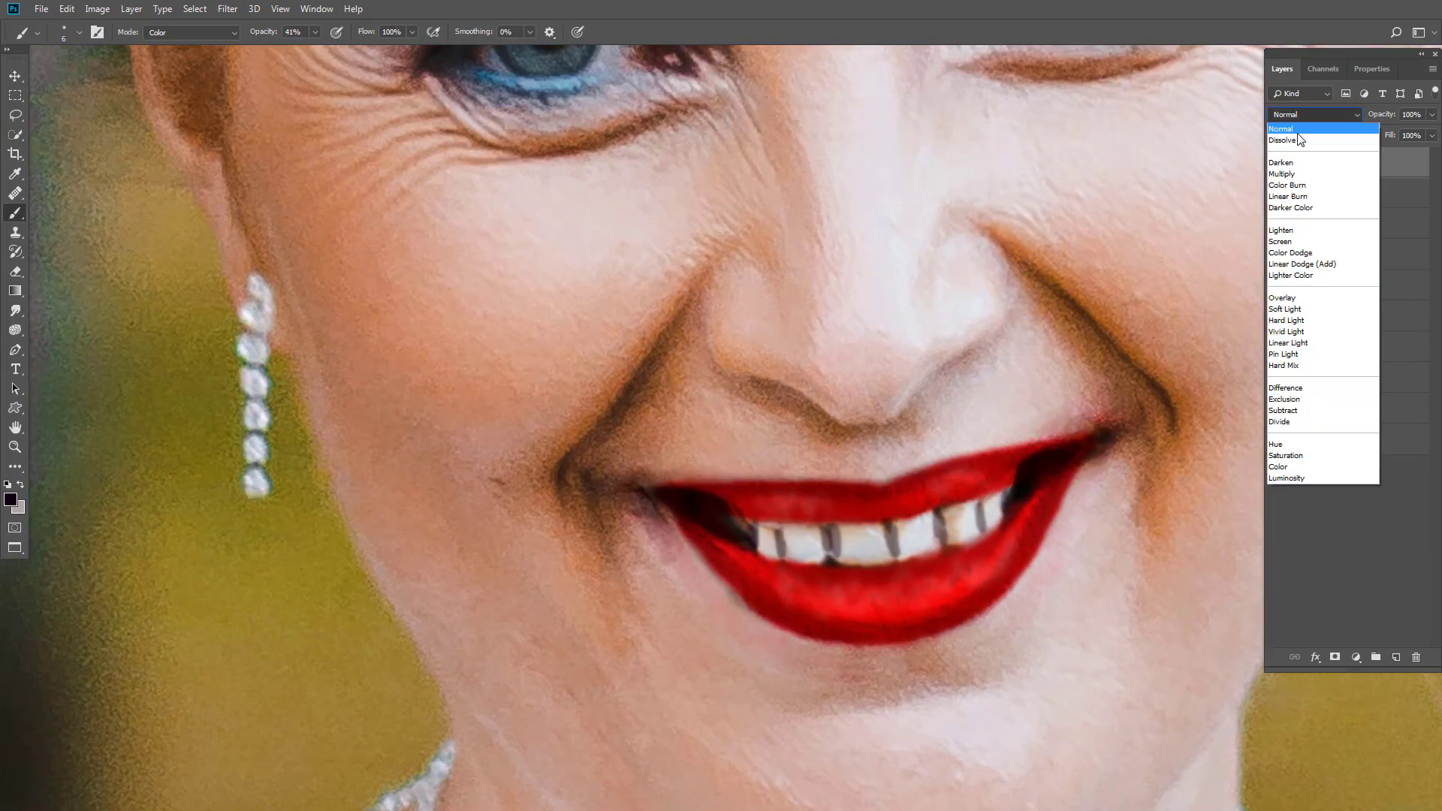
{"action": "left_click", "coordinate": [1407, 179]}
{"action": "left_click", "coordinate": [228, 8]}
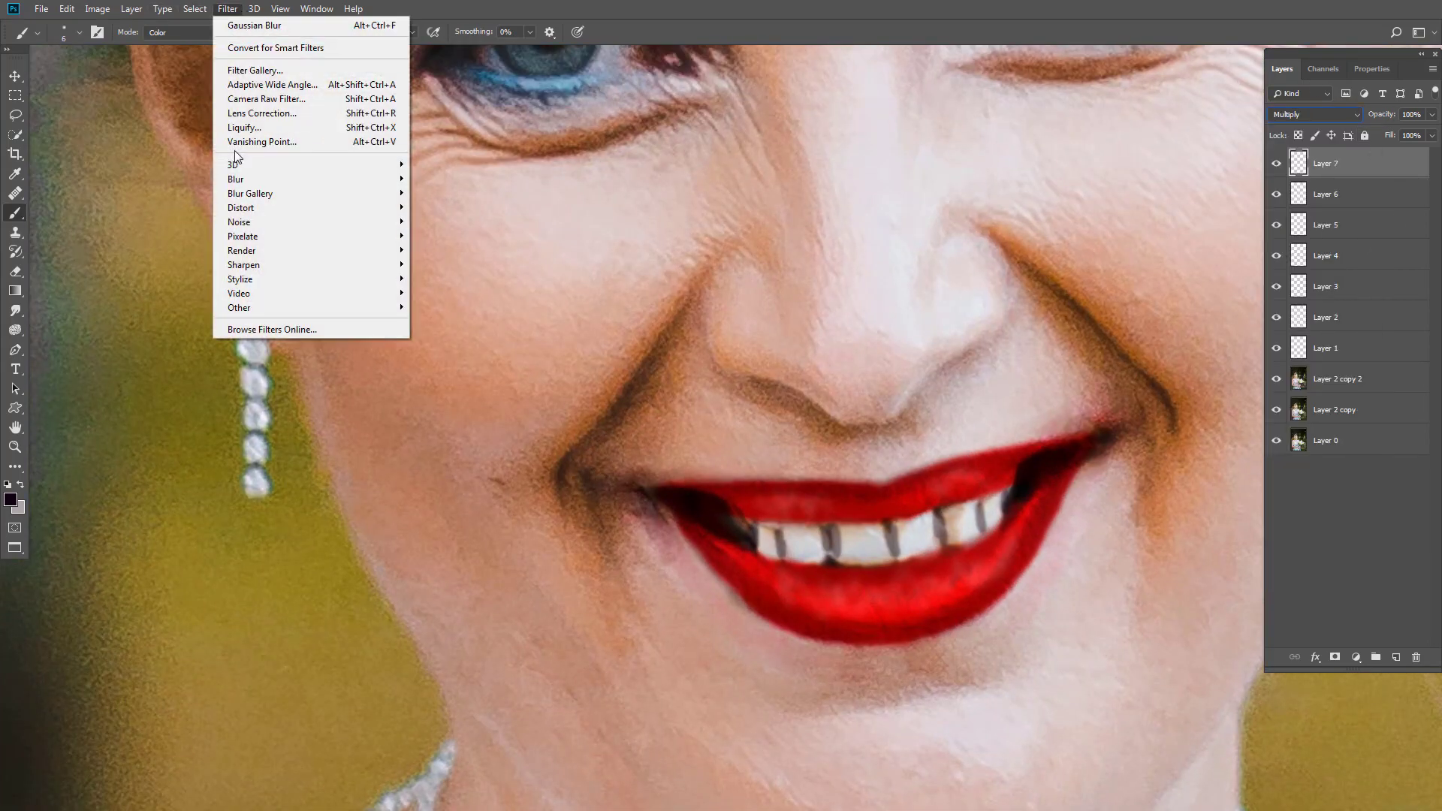
{"action": "mouse_move", "coordinate": [270, 178]}
{"action": "left_click", "coordinate": [451, 232]}
{"action": "left_click_drag", "start_coordinate": [1146, 457], "coordinate": [1139, 457]}
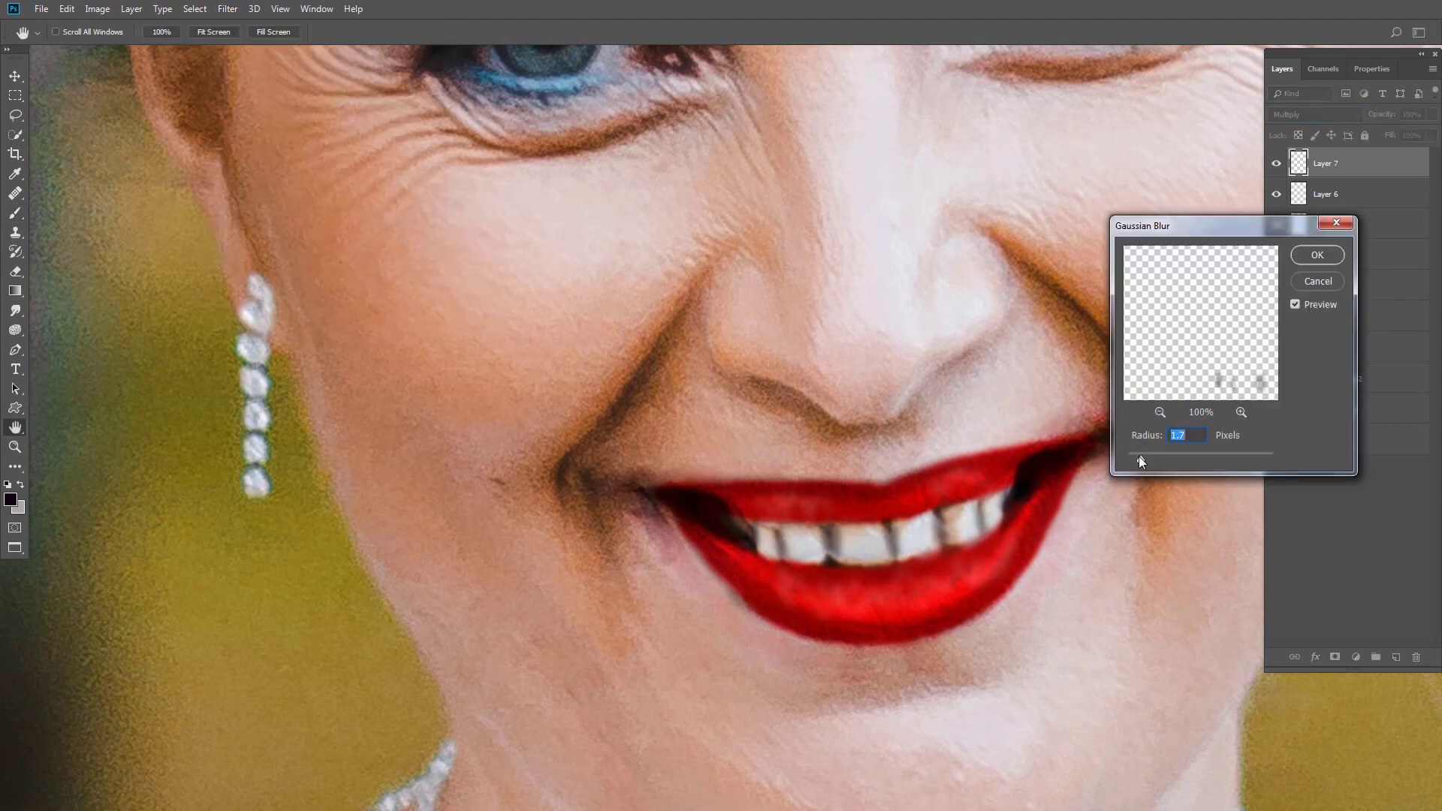
{"action": "left_click", "coordinate": [1301, 257]}
{"action": "key", "text": "b"}
Reduce the tooth-separation layer's opacity to 48% and compare the smile with the layer hidden and shown.
{"action": "left_click", "coordinate": [1432, 114]}
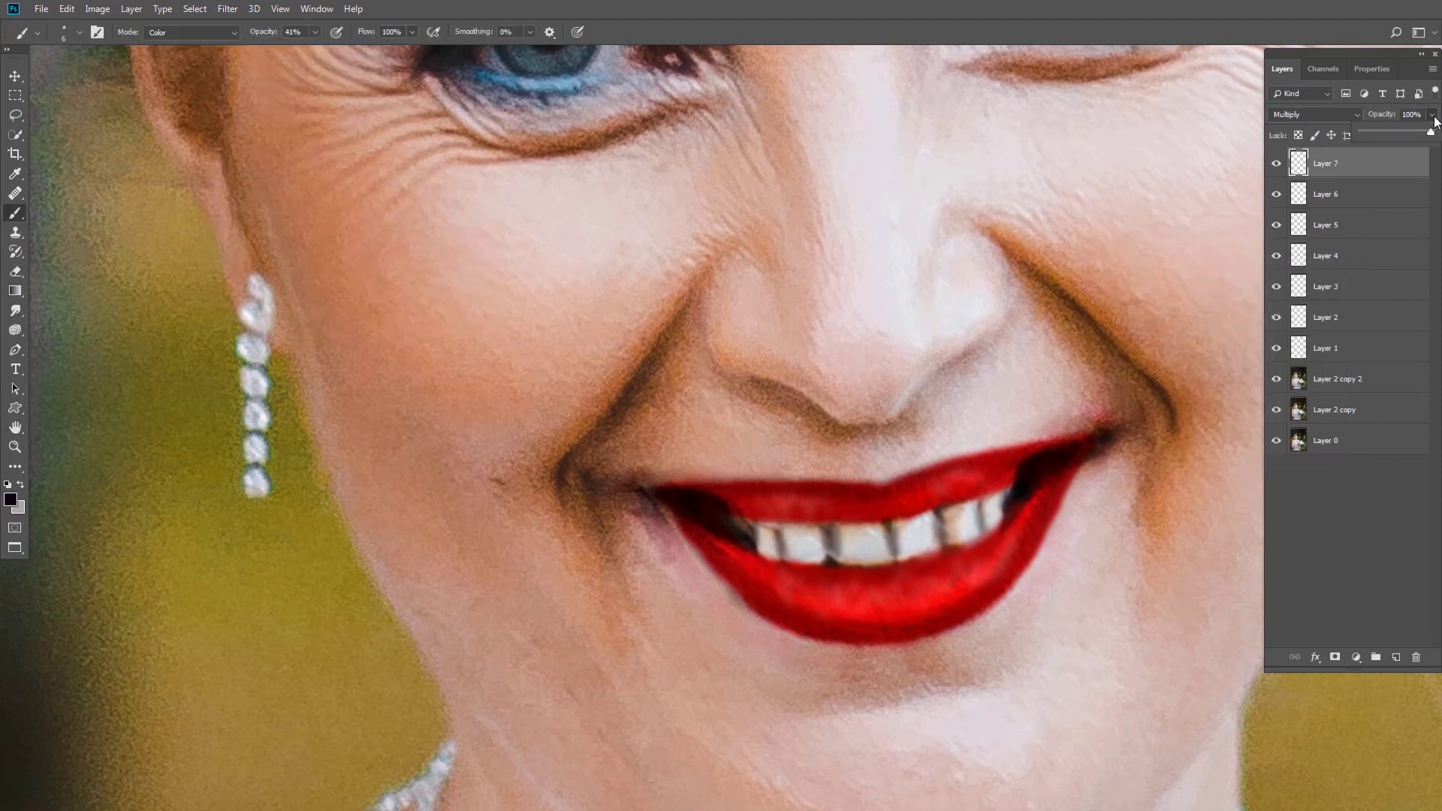
{"action": "left_click_drag", "start_coordinate": [1434, 132], "coordinate": [1395, 133]}
{"action": "scroll", "coordinate": [1032, 391], "scroll_direction": "down", "scroll_amount": 8}
{"action": "left_click", "coordinate": [1280, 163]}
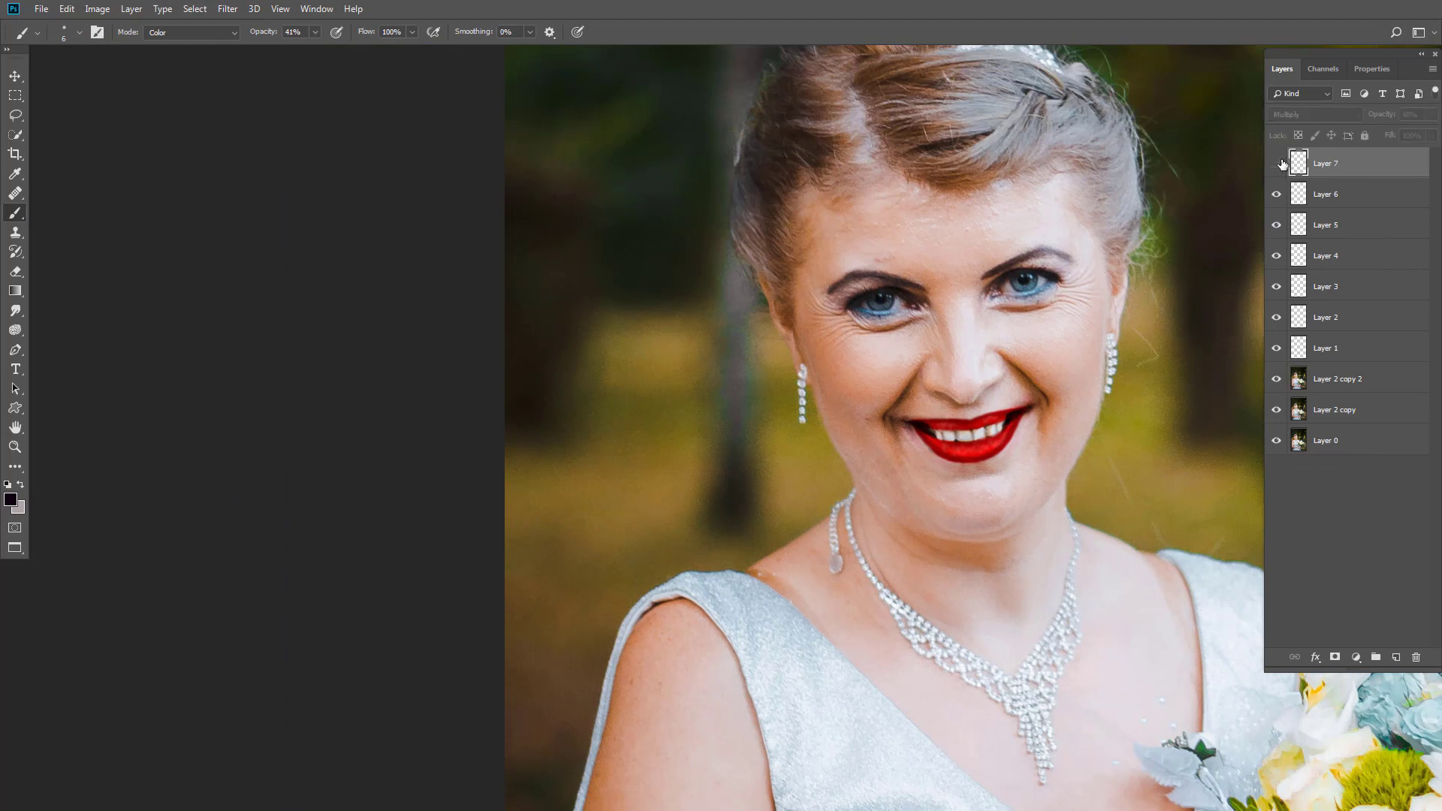
{"action": "left_click", "coordinate": [1275, 165]}
{"action": "left_click", "coordinate": [1275, 165]}
{"action": "left_click", "coordinate": [1275, 166]}
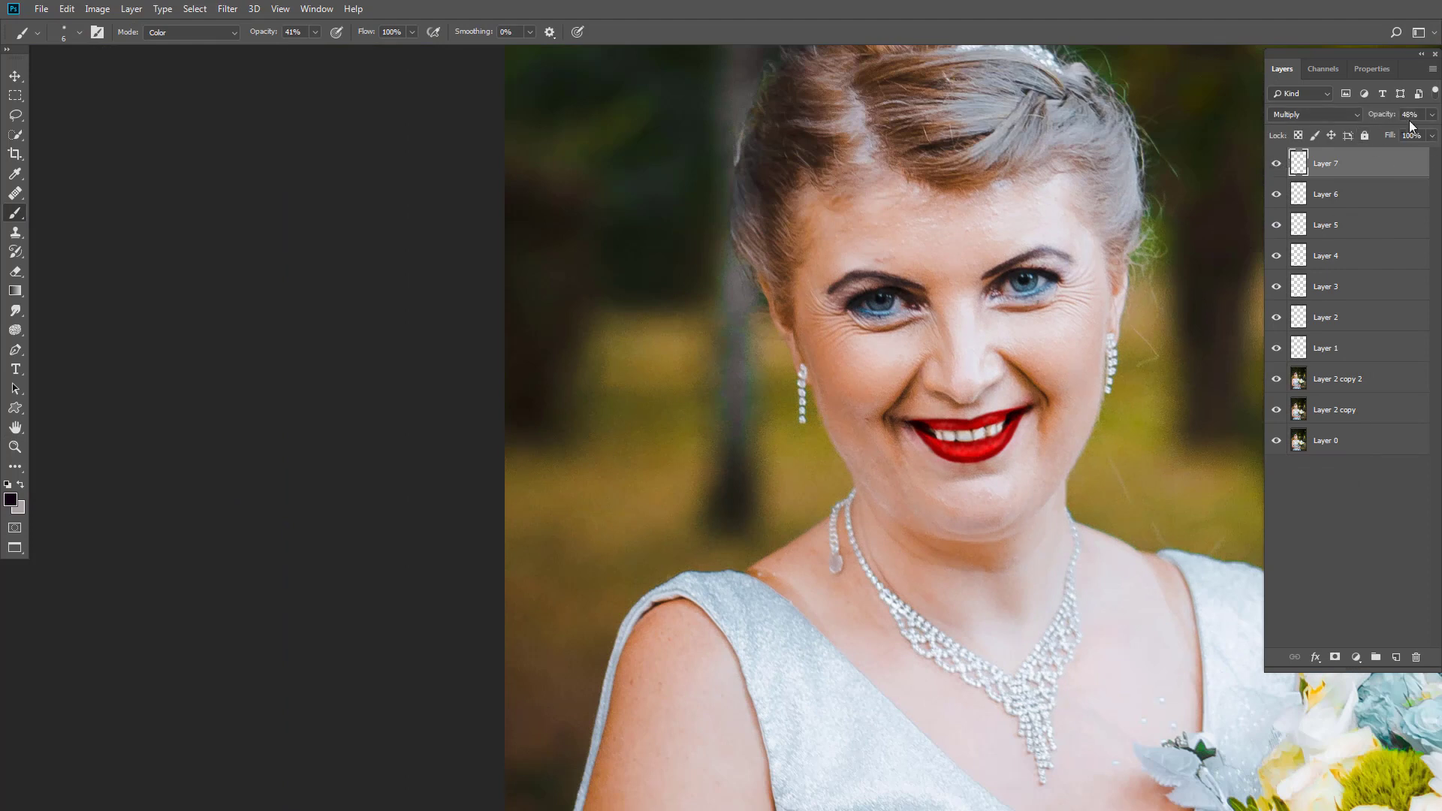
Set the tooth-separation layer's opacity to 16% and check the teeth with the layer hidden and shown.
{"action": "left_click", "coordinate": [1432, 115]}
{"action": "left_click_drag", "start_coordinate": [1396, 132], "coordinate": [1373, 132]}
{"action": "left_click", "coordinate": [1274, 166]}
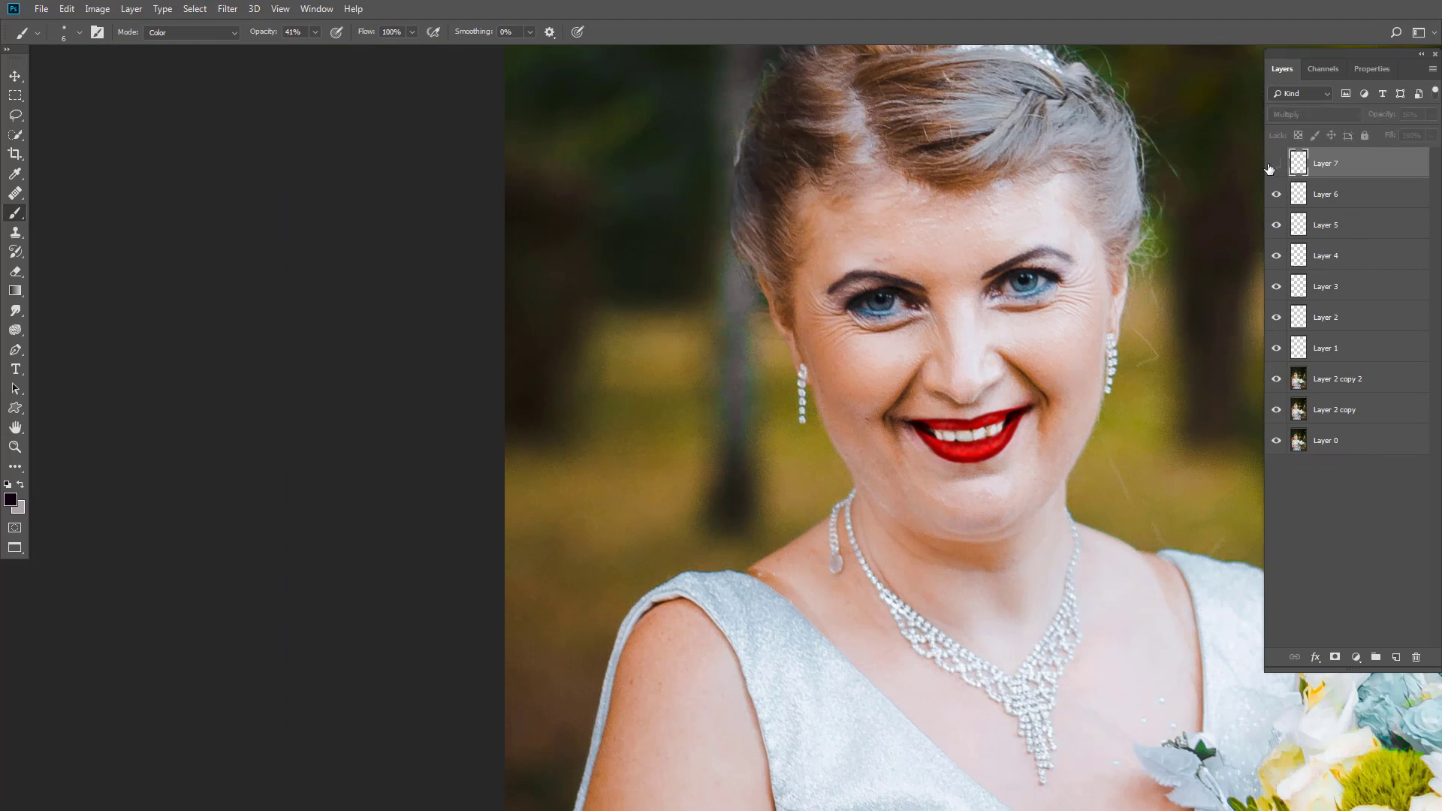
{"action": "left_click", "coordinate": [1271, 166]}
{"action": "left_click", "coordinate": [1271, 166]}
{"action": "left_click", "coordinate": [1271, 166]}
Compare the finished smile with the original Layer 0 up close and review the whole portrait.
{"action": "left_click_drag", "start_coordinate": [1077, 330], "coordinate": [1073, 354]}
{"action": "scroll", "coordinate": [1066, 376], "scroll_direction": "down", "scroll_amount": 2}
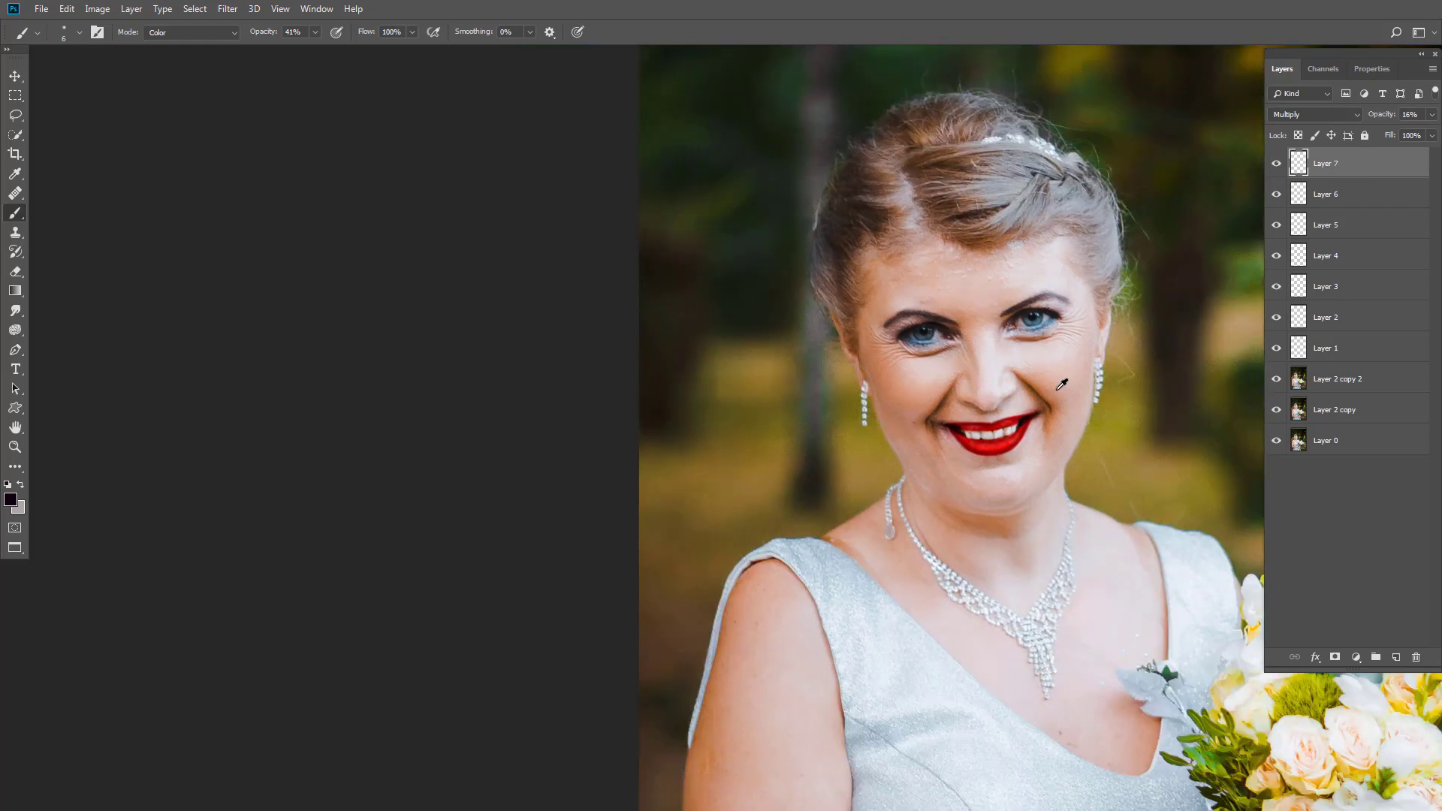
{"action": "scroll", "coordinate": [1010, 449], "scroll_direction": "up", "scroll_amount": 3}
{"action": "left_click", "coordinate": [1277, 443], "text": "alt"}
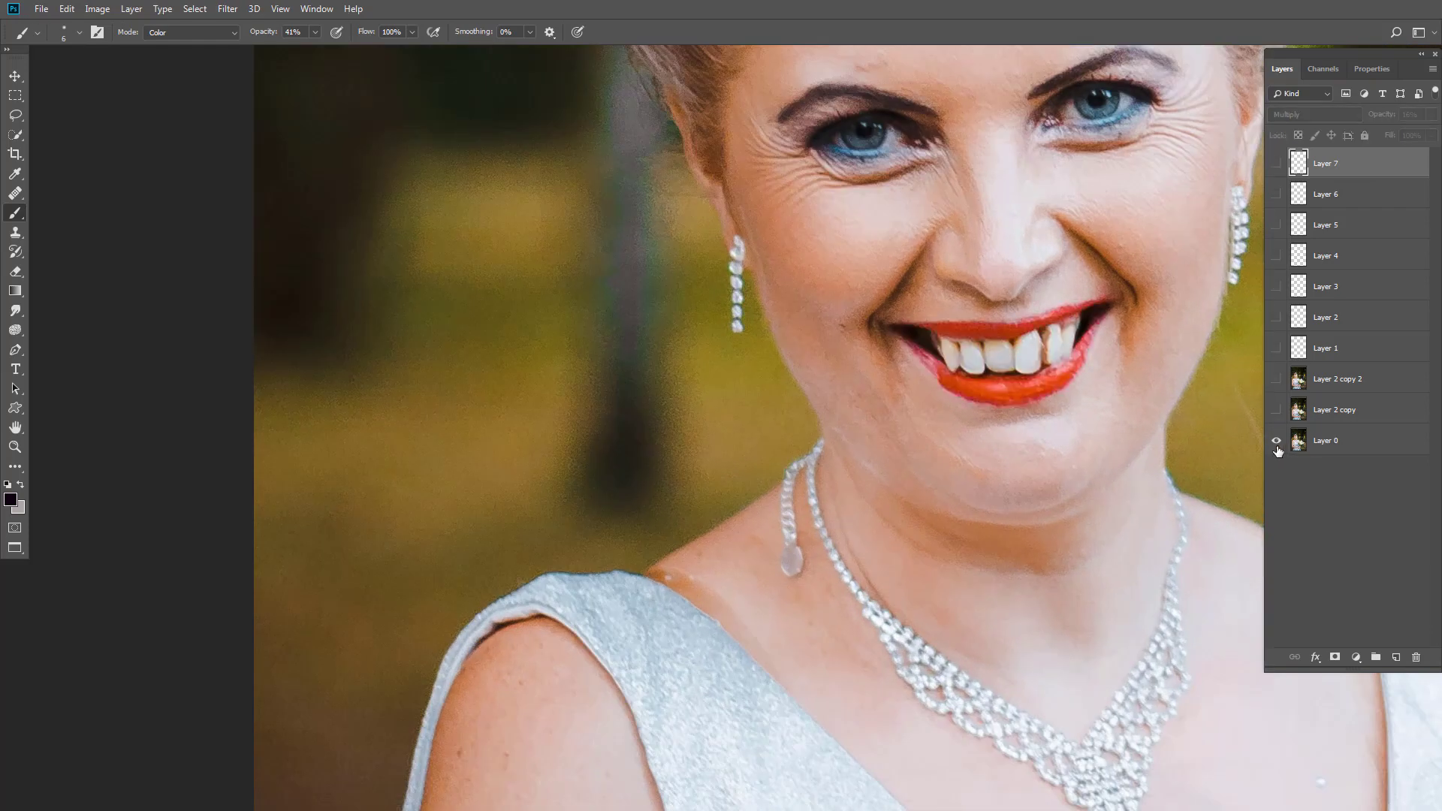
{"action": "left_click", "coordinate": [1277, 443], "text": "alt"}
{"action": "scroll", "coordinate": [1039, 418], "scroll_direction": "down", "scroll_amount": 3}
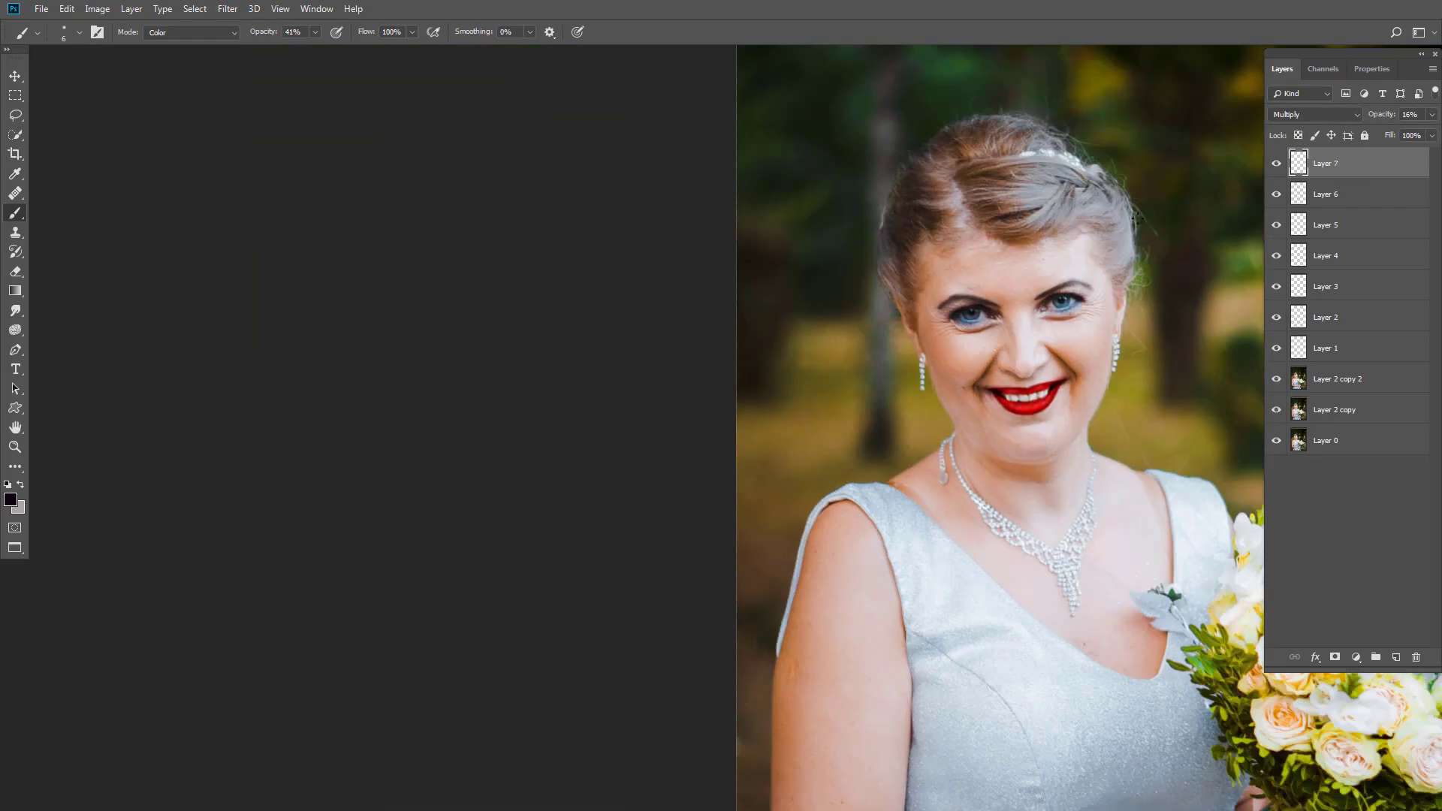
{"action": "scroll", "coordinate": [1030, 304], "scroll_direction": "up", "scroll_amount": 3}
Stamp all visible layers into a new layer at the top of the stack and select the Healing Brush tool.
{"action": "key", "text": "ctrl+alt+shift+e"}
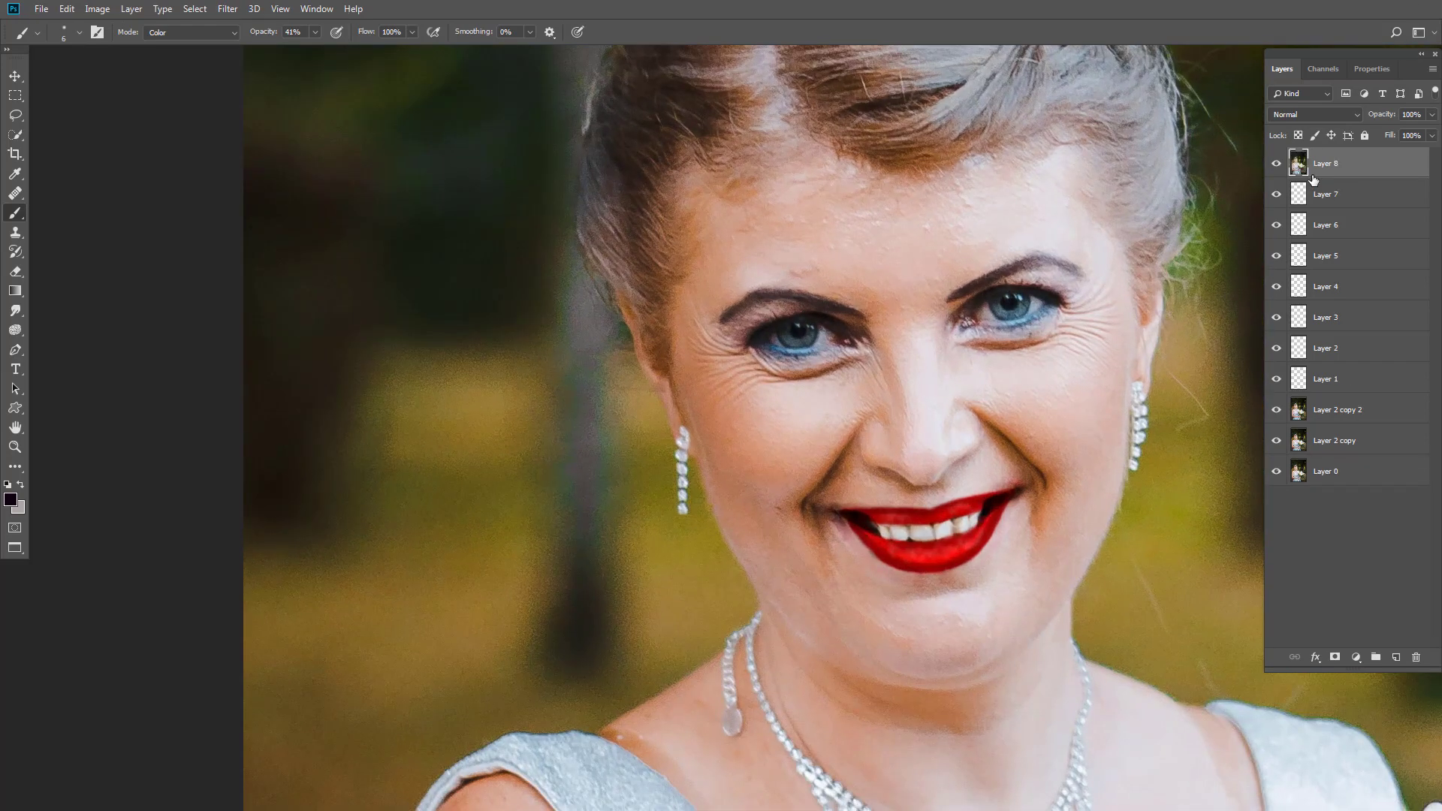
{"action": "scroll", "coordinate": [991, 462], "scroll_direction": "up", "scroll_amount": 3}
{"action": "scroll", "coordinate": [960, 387], "scroll_direction": "up", "scroll_amount": 1}
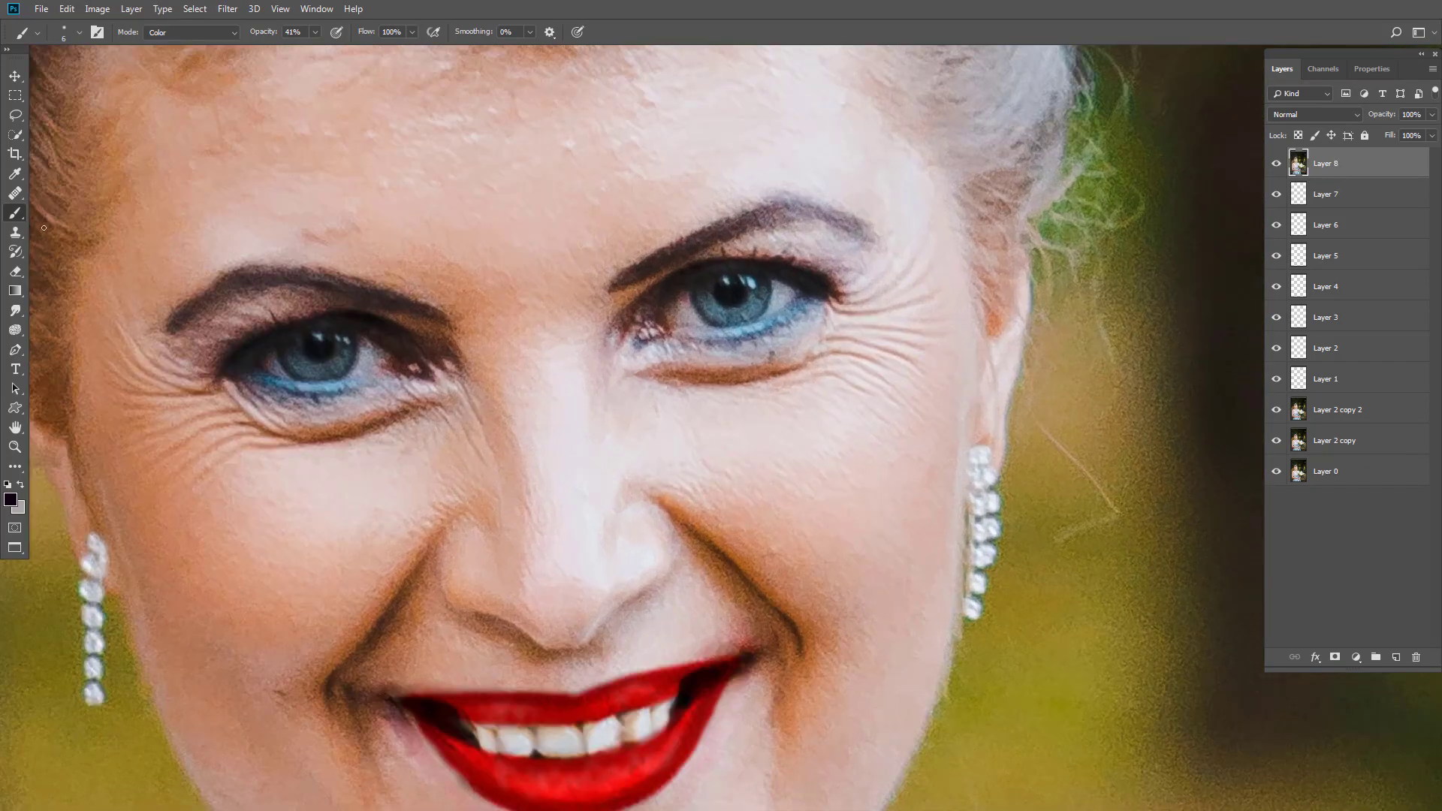
{"action": "right_click", "coordinate": [15, 194]}
{"action": "left_click", "coordinate": [51, 209]}
Heal the wrinkles below the outer corner of the bride's left eye, using smooth skin sampled from the cheek.
{"action": "left_click_drag", "start_coordinate": [863, 376], "coordinate": [691, 443]}
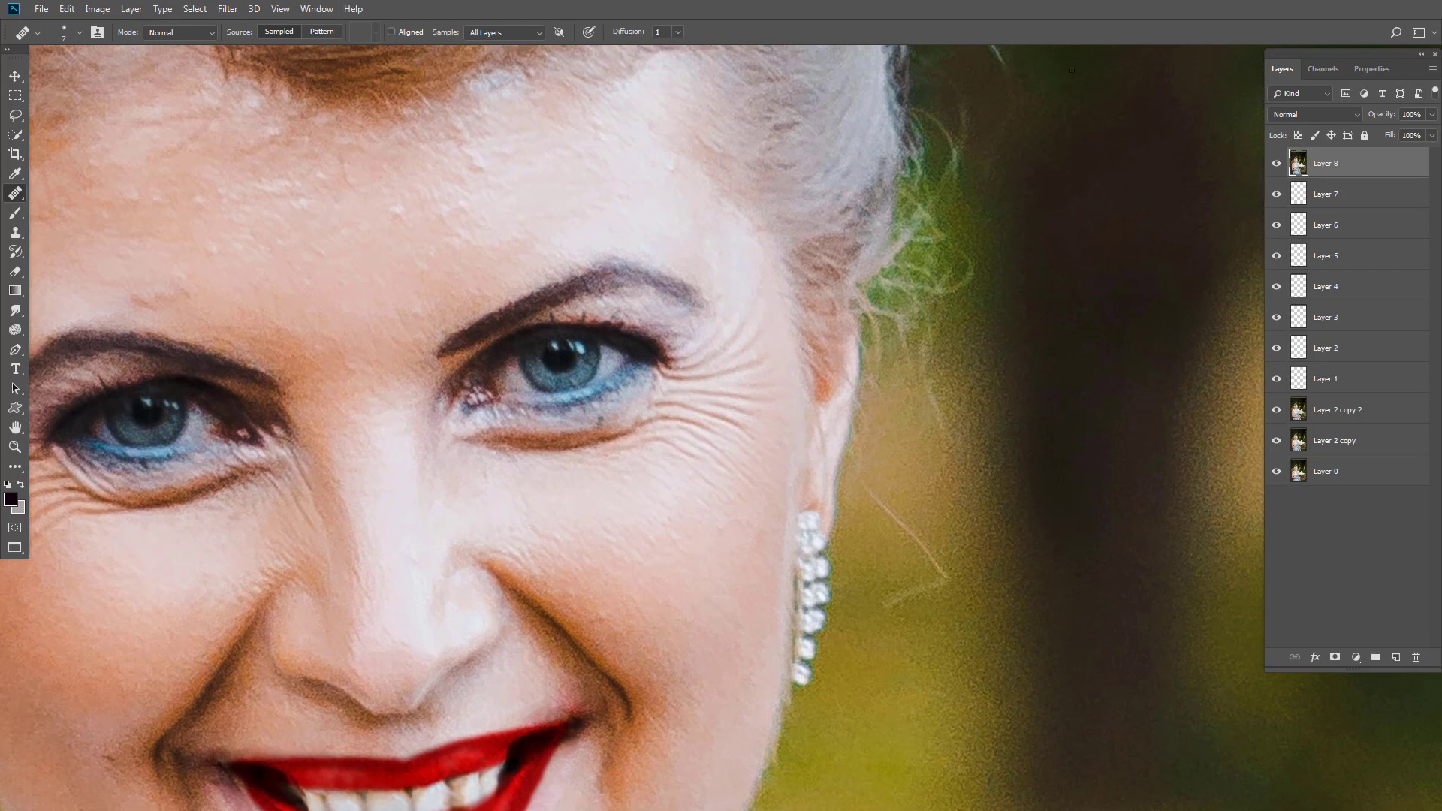
{"action": "scroll", "coordinate": [732, 389], "scroll_direction": "up", "scroll_amount": 1}
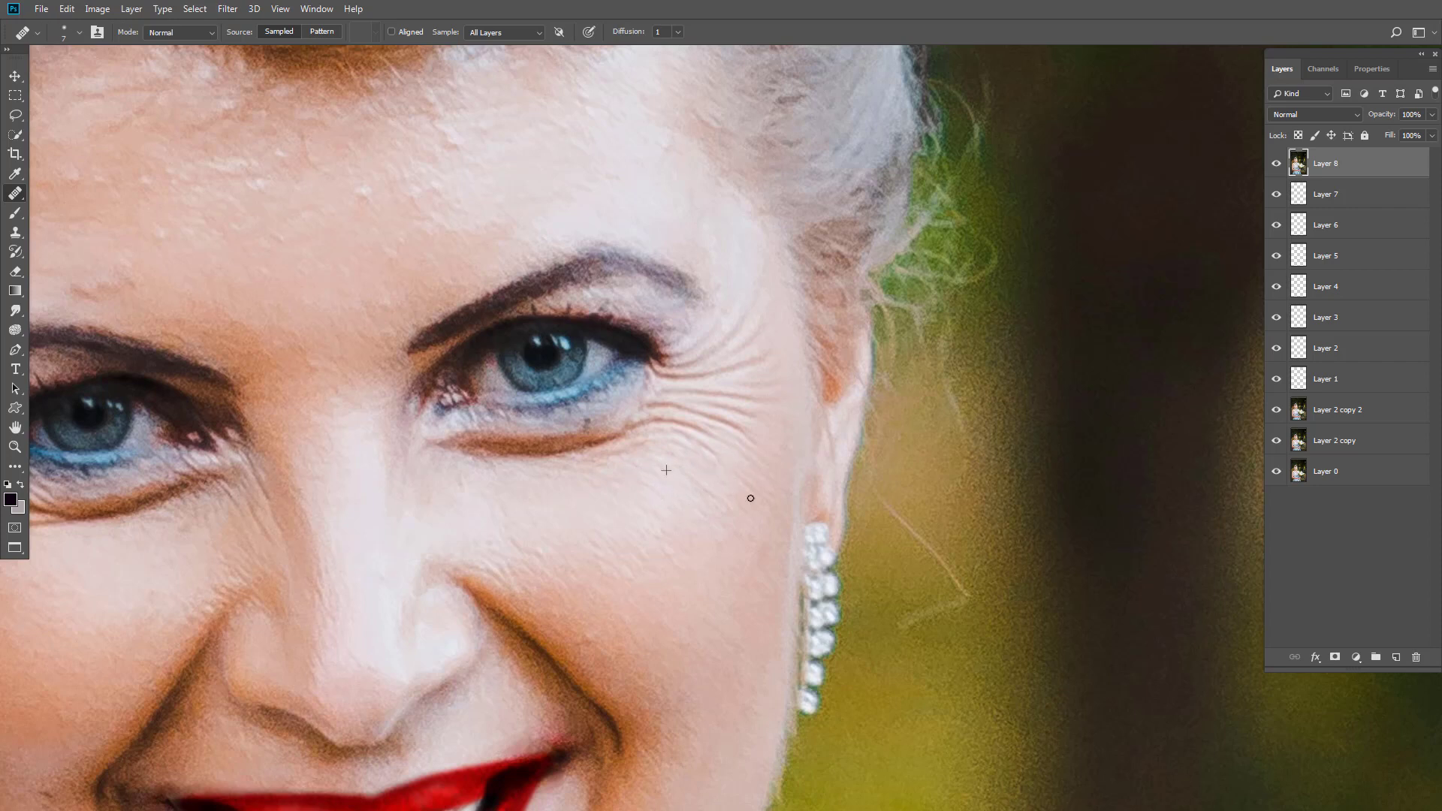
{"action": "left_click", "coordinate": [721, 478], "text": "alt"}
{"action": "mouse_move", "coordinate": [713, 464]}
{"action": "left_mouse_down"}
{"action": "mouse_move", "coordinate": [695, 443]}
{"action": "mouse_move", "coordinate": [600, 455]}
{"action": "left_mouse_up"}
{"action": "left_click", "coordinate": [652, 476], "text": "alt"}
{"action": "left_click_drag", "start_coordinate": [668, 421], "coordinate": [625, 430]}
{"action": "mouse_move", "coordinate": [721, 428]}
{"action": "left_mouse_down"}
{"action": "mouse_move", "coordinate": [684, 445]}
{"action": "mouse_move", "coordinate": [686, 421]}
{"action": "mouse_move", "coordinate": [671, 440]}
{"action": "mouse_move", "coordinate": [675, 408]}
{"action": "left_mouse_up"}
{"action": "mouse_move", "coordinate": [748, 431]}
{"action": "left_mouse_down"}
{"action": "mouse_move", "coordinate": [760, 458]}
{"action": "mouse_move", "coordinate": [725, 448]}
{"action": "mouse_move", "coordinate": [742, 421]}
{"action": "mouse_move", "coordinate": [699, 432]}
{"action": "mouse_move", "coordinate": [756, 414]}
{"action": "mouse_move", "coordinate": [702, 391]}
{"action": "mouse_move", "coordinate": [776, 398]}
{"action": "left_mouse_up"}
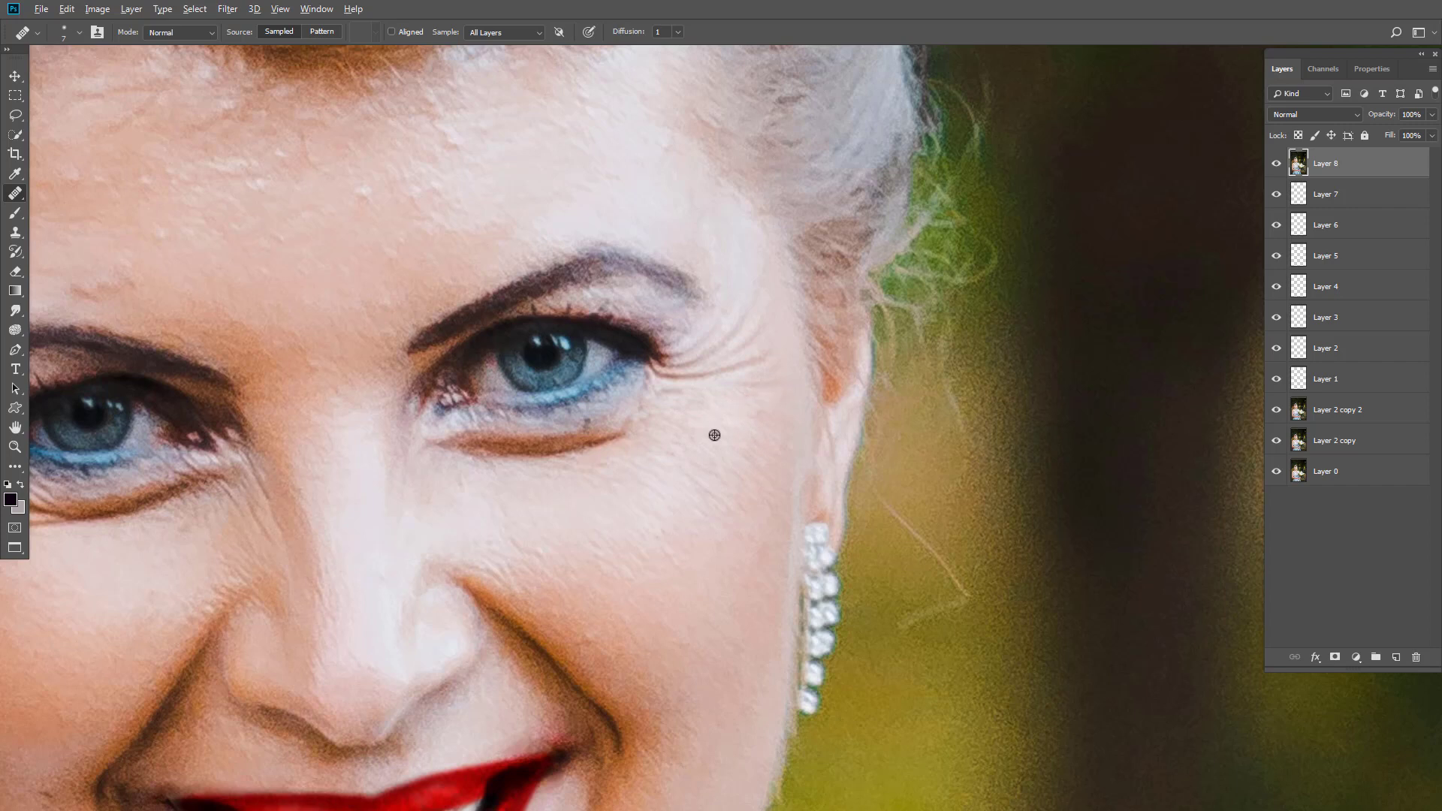
Heal the remaining crow's feet beside the outer corner of the bride's left eye with nearby smooth skin.
{"action": "left_click", "coordinate": [715, 435], "text": "alt"}
{"action": "mouse_move", "coordinate": [663, 390]}
{"action": "left_mouse_down"}
{"action": "mouse_move", "coordinate": [746, 363]}
{"action": "mouse_move", "coordinate": [656, 372]}
{"action": "left_mouse_up"}
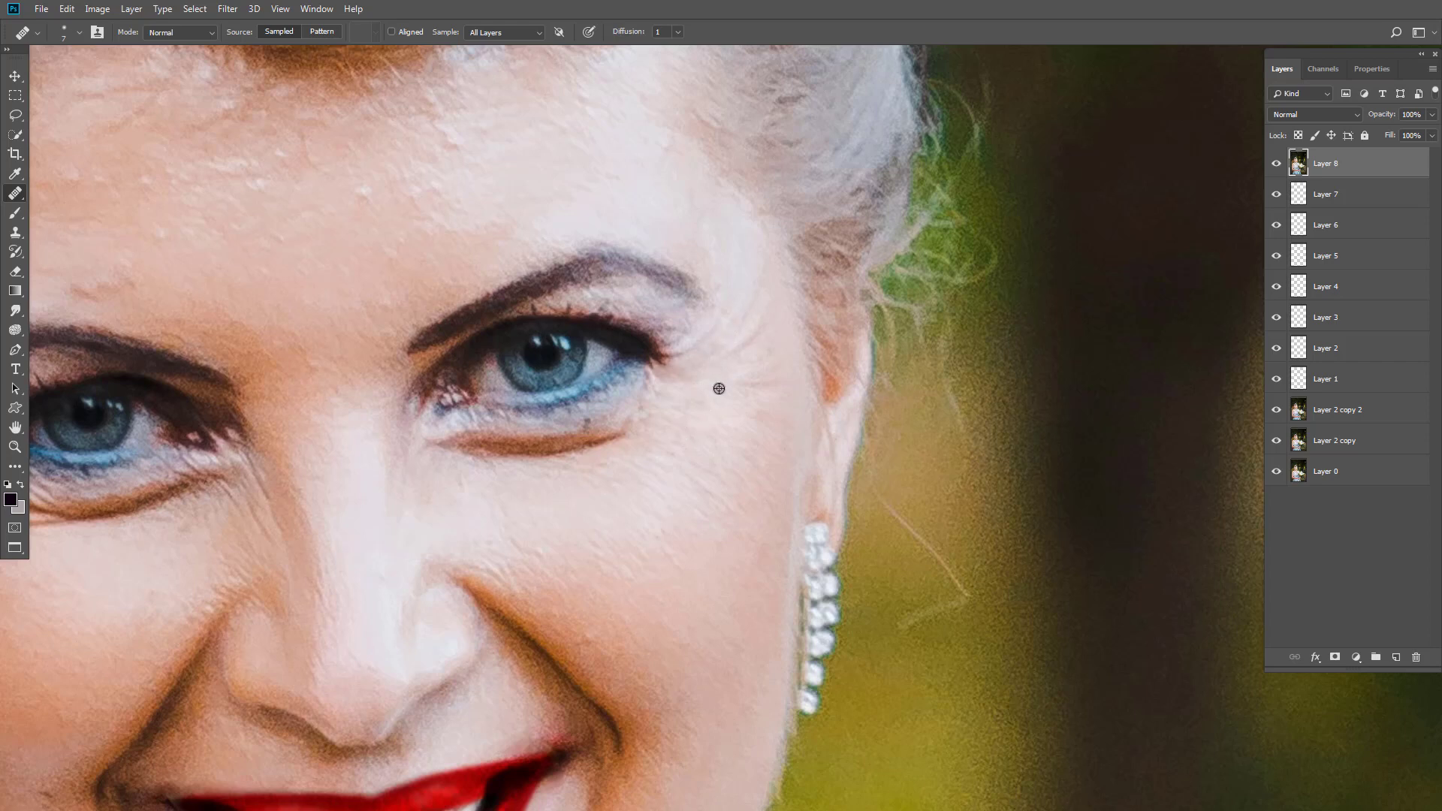
{"action": "mouse_move", "coordinate": [741, 348]}
{"action": "left_mouse_down"}
{"action": "mouse_move", "coordinate": [703, 360]}
{"action": "mouse_move", "coordinate": [714, 335]}
{"action": "mouse_move", "coordinate": [764, 341]}
{"action": "mouse_move", "coordinate": [801, 428]}
{"action": "mouse_move", "coordinate": [977, 360]}
{"action": "left_mouse_up"}
{"action": "left_click", "coordinate": [725, 366], "text": "alt"}
Heal the lowest wrinkles between the bride's right eye and cheek with skin sampled from the cheek.
{"action": "left_click_drag", "start_coordinate": [467, 466], "coordinate": [761, 253]}
{"action": "scroll", "coordinate": [541, 270], "scroll_direction": "up", "scroll_amount": 1}
{"action": "mouse_move", "coordinate": [477, 302]}
{"action": "left_mouse_down"}
{"action": "mouse_move", "coordinate": [541, 271]}
{"action": "mouse_move", "coordinate": [582, 292]}
{"action": "left_mouse_up"}
{"action": "left_click", "coordinate": [599, 304], "text": "alt"}
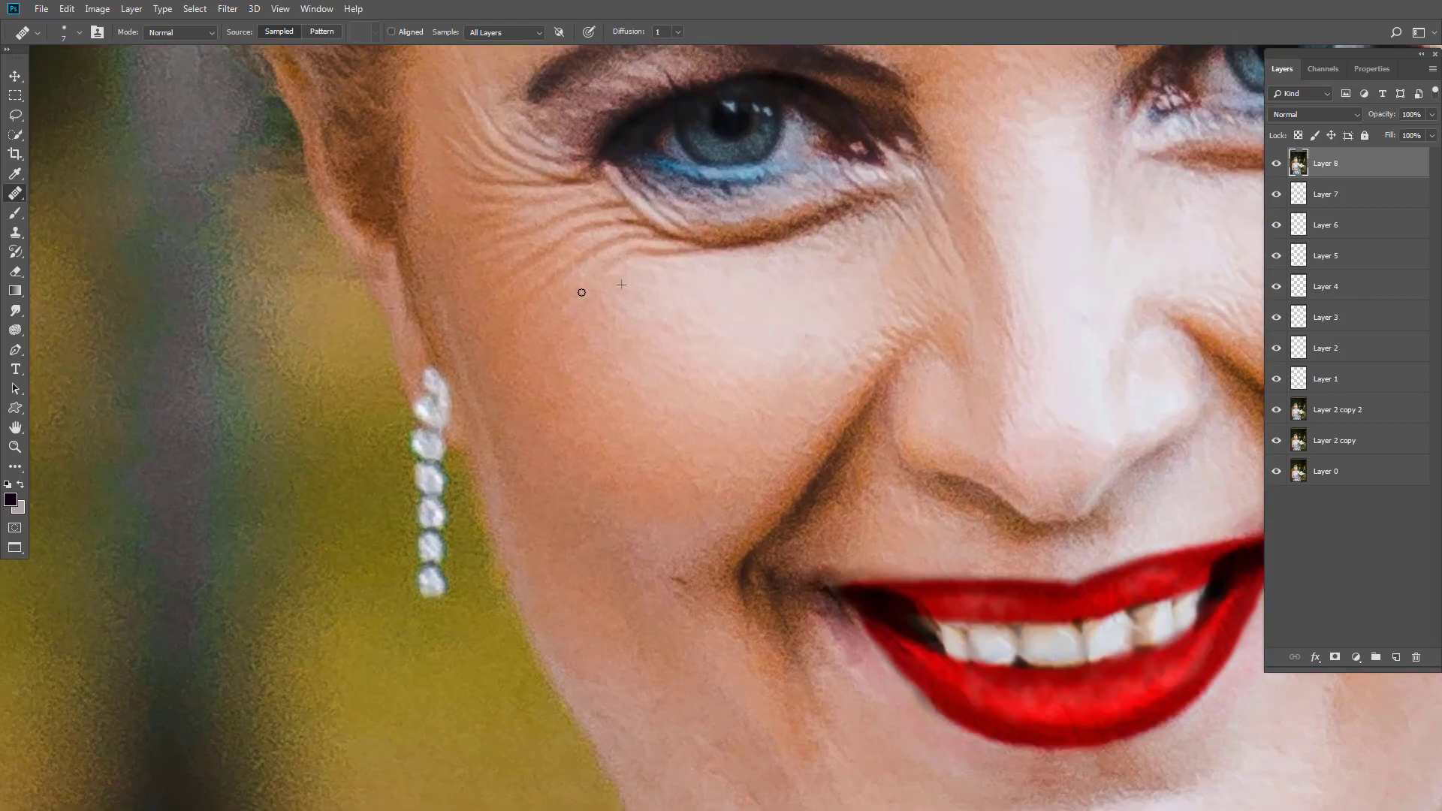
{"action": "mouse_move", "coordinate": [655, 253]}
{"action": "left_mouse_down"}
{"action": "mouse_move", "coordinate": [697, 251]}
{"action": "mouse_move", "coordinate": [599, 241]}
{"action": "mouse_move", "coordinate": [610, 245]}
{"action": "mouse_move", "coordinate": [551, 278]}
{"action": "left_mouse_up"}
{"action": "left_click", "coordinate": [653, 317], "text": "alt"}
{"action": "left_click", "coordinate": [644, 304], "text": "alt"}
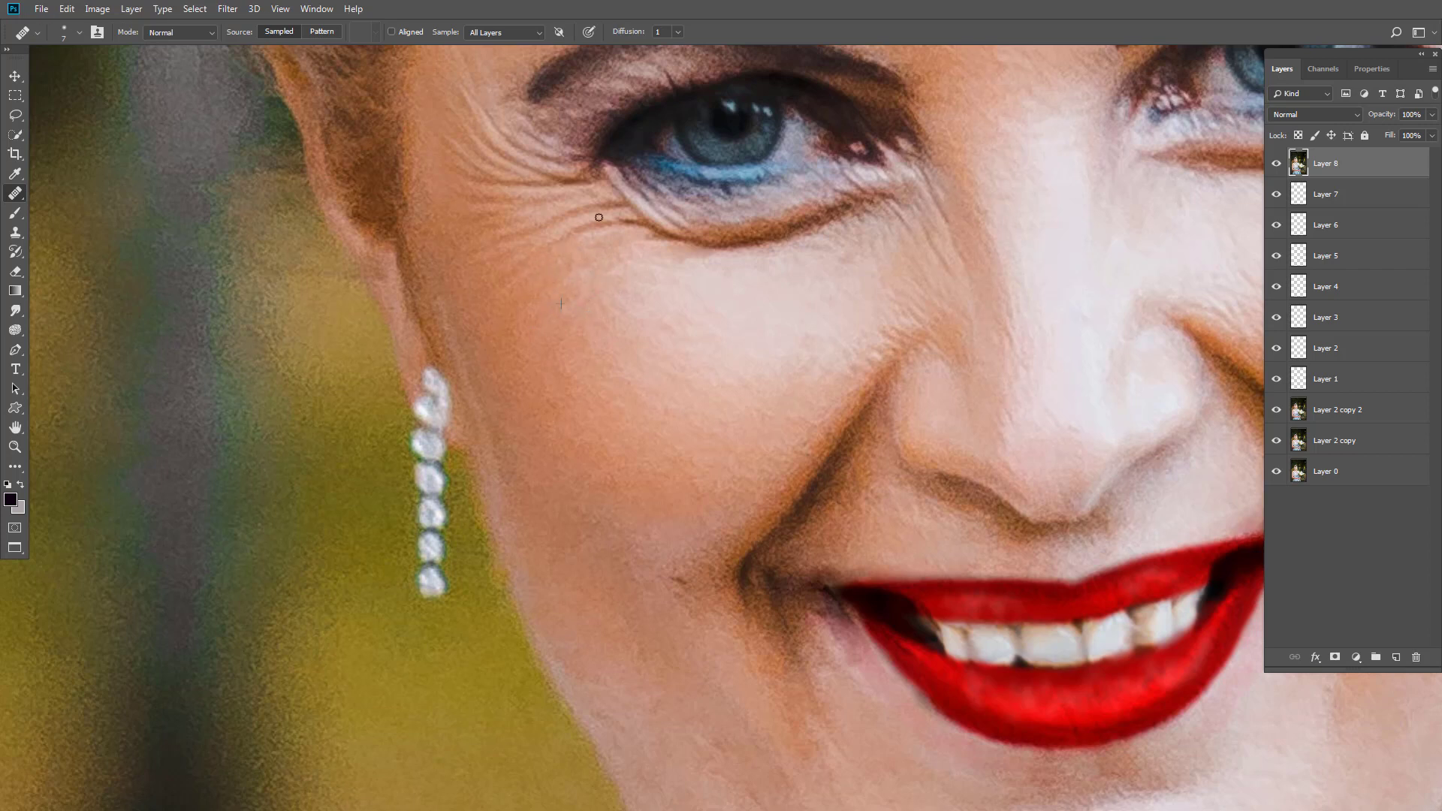
Heal the crow's feet fanning out from the outer corner of the bride's right eye.
{"action": "mouse_move", "coordinate": [598, 217]}
{"action": "left_mouse_down"}
{"action": "mouse_move", "coordinate": [558, 240]}
{"action": "mouse_move", "coordinate": [628, 223]}
{"action": "mouse_move", "coordinate": [598, 212]}
{"action": "left_mouse_up"}
{"action": "left_click_drag", "start_coordinate": [520, 256], "coordinate": [505, 247]}
{"action": "left_click_drag", "start_coordinate": [531, 197], "coordinate": [483, 200]}
{"action": "mouse_move", "coordinate": [575, 191]}
{"action": "left_mouse_down"}
{"action": "mouse_move", "coordinate": [541, 190]}
{"action": "mouse_move", "coordinate": [555, 181]}
{"action": "mouse_move", "coordinate": [565, 254]}
{"action": "mouse_move", "coordinate": [551, 186]}
{"action": "mouse_move", "coordinate": [471, 184]}
{"action": "mouse_move", "coordinate": [546, 241]}
{"action": "mouse_move", "coordinate": [517, 207]}
{"action": "mouse_move", "coordinate": [511, 233]}
{"action": "mouse_move", "coordinate": [466, 154]}
{"action": "mouse_move", "coordinate": [503, 158]}
{"action": "mouse_move", "coordinate": [452, 141]}
{"action": "left_mouse_up"}
{"action": "left_click", "coordinate": [546, 240], "text": "alt"}
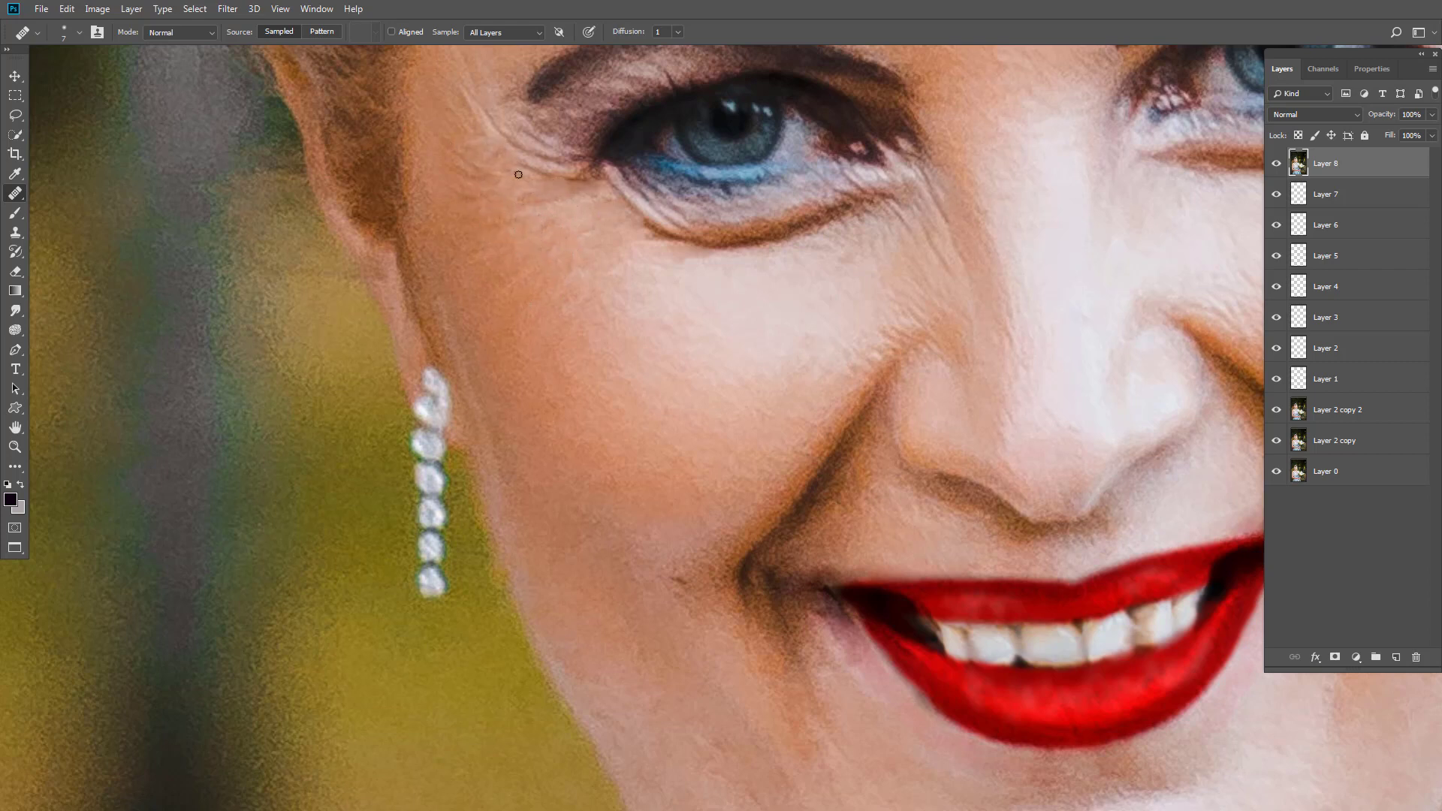
Heal the remaining fine lines between the bride's right temple and the outer end of the eyebrow.
{"action": "left_click_drag", "start_coordinate": [528, 171], "coordinate": [514, 149]}
{"action": "left_click", "coordinate": [452, 193], "text": "alt"}
{"action": "left_click_drag", "start_coordinate": [486, 171], "coordinate": [428, 148]}
{"action": "left_click", "coordinate": [462, 137], "text": "alt"}
{"action": "left_click_drag", "start_coordinate": [519, 138], "coordinate": [509, 129]}
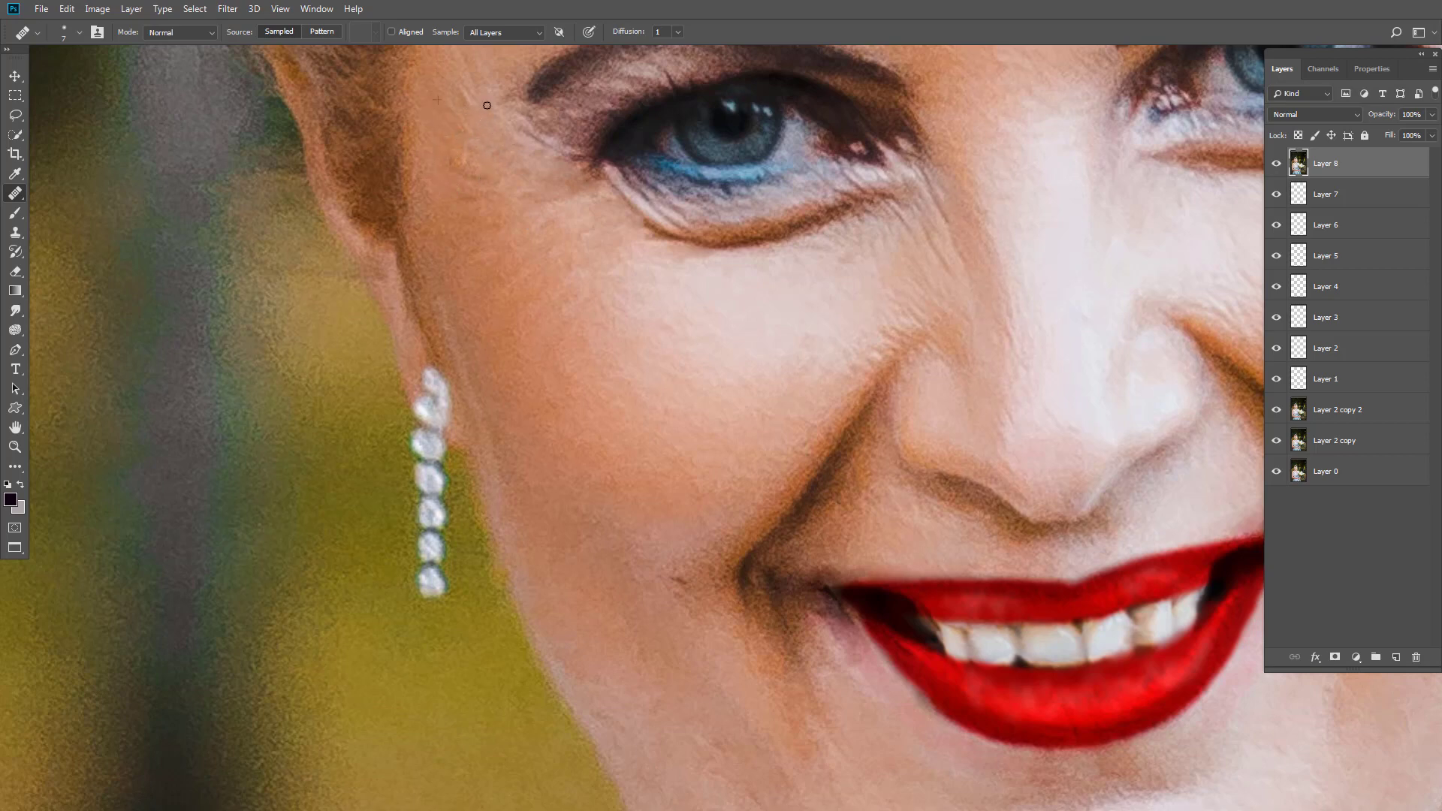
Heal the fine lines between the inner corner of the bride's right eye and the side of her nose.
{"action": "scroll", "coordinate": [500, 151], "scroll_direction": "down", "scroll_amount": 5}
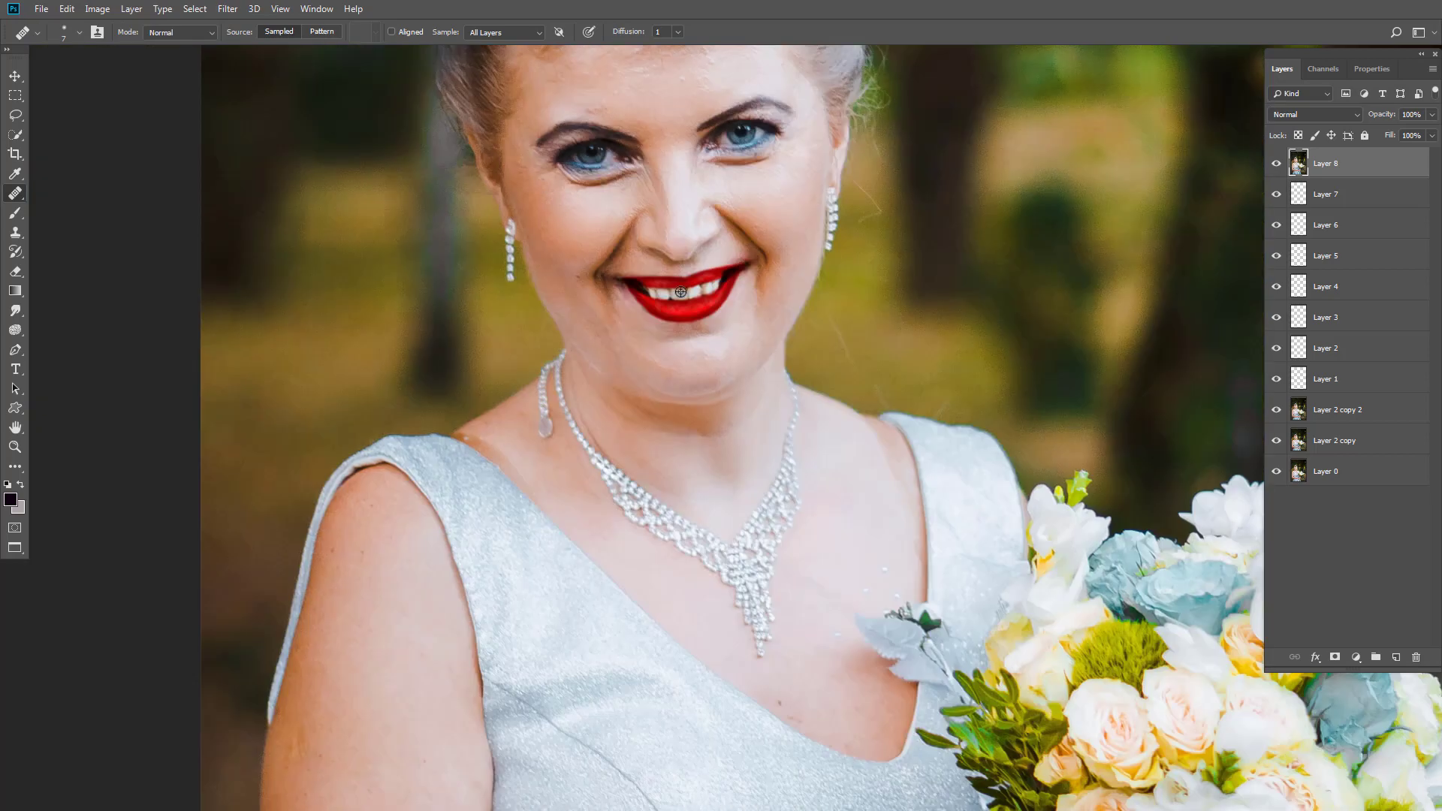
{"action": "scroll", "coordinate": [503, 169], "scroll_direction": "up", "scroll_amount": 1}
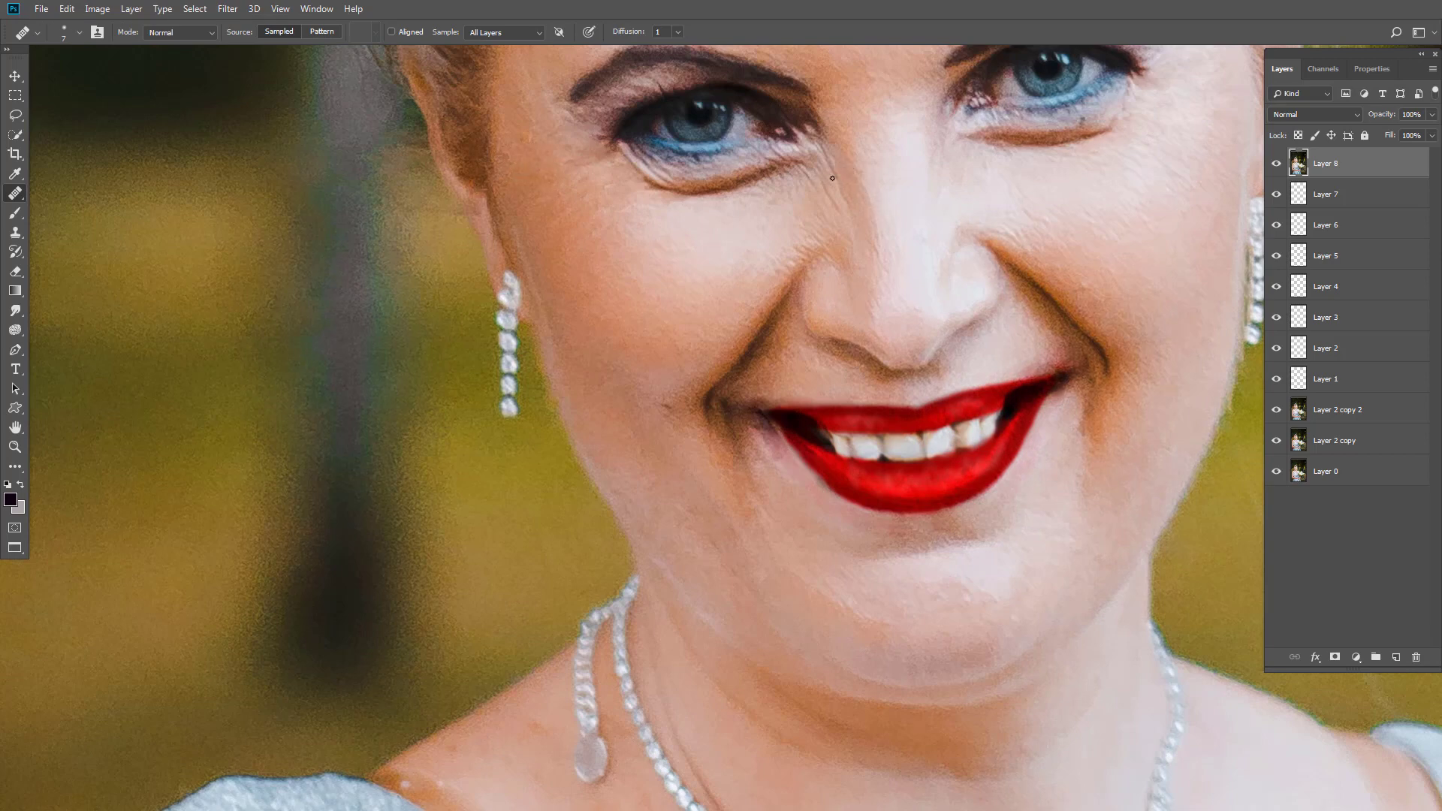
{"action": "scroll", "coordinate": [860, 313], "scroll_direction": "down", "scroll_amount": 4}
{"action": "scroll", "coordinate": [864, 285], "scroll_direction": "up", "scroll_amount": 6}
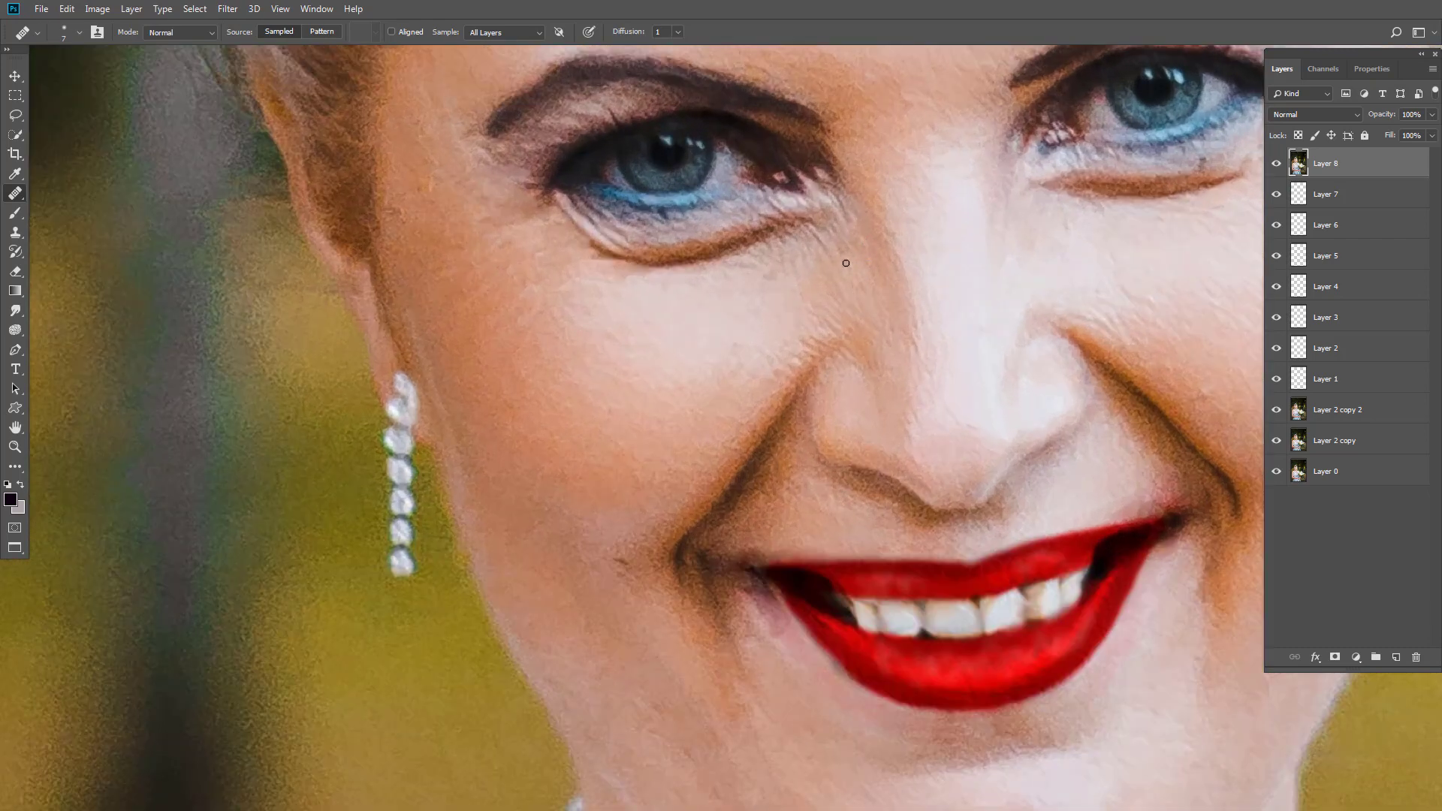
{"action": "left_click_drag", "start_coordinate": [867, 270], "coordinate": [834, 260]}
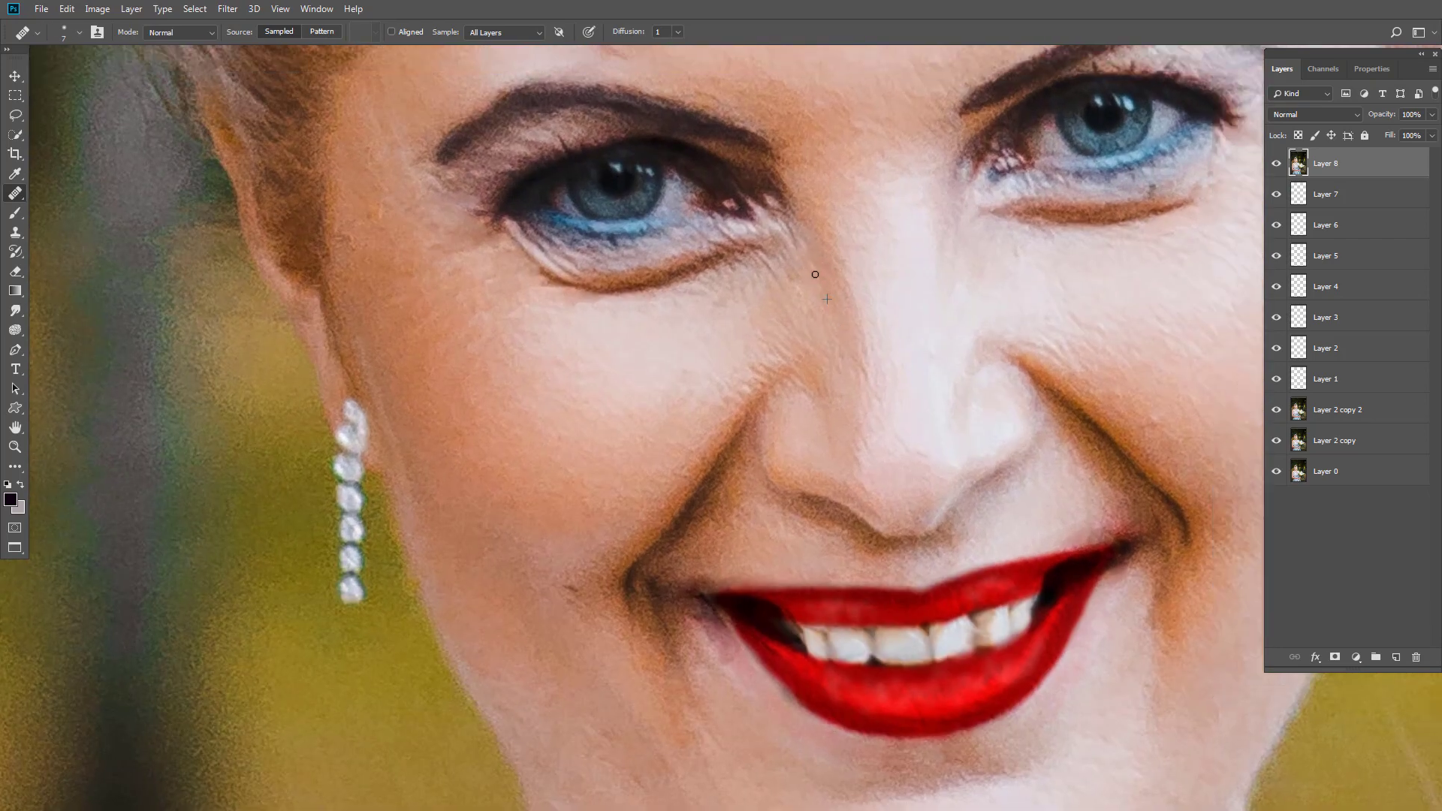
{"action": "left_click", "coordinate": [713, 340], "text": "alt"}
{"action": "mouse_move", "coordinate": [778, 284]}
{"action": "left_mouse_down"}
{"action": "mouse_move", "coordinate": [765, 264]}
{"action": "mouse_move", "coordinate": [809, 356]}
{"action": "left_mouse_up"}
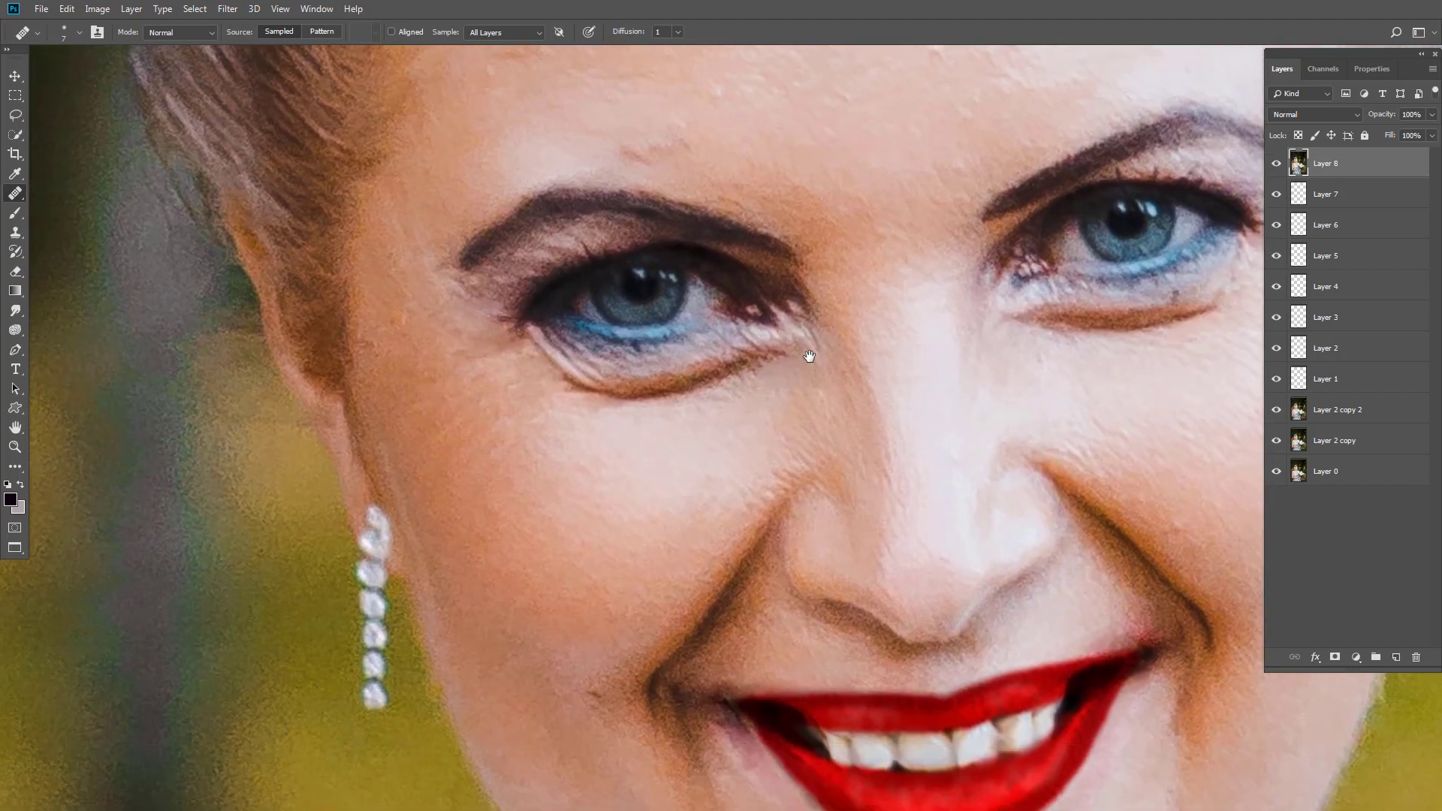
Heal the small spots on the bride's forehead and the blemish above her right eyebrow with nearby clean skin.
{"action": "left_click_drag", "start_coordinate": [843, 182], "coordinate": [814, 322]}
{"action": "left_click", "coordinate": [853, 288], "text": "alt"}
{"action": "left_click", "coordinate": [877, 201]}
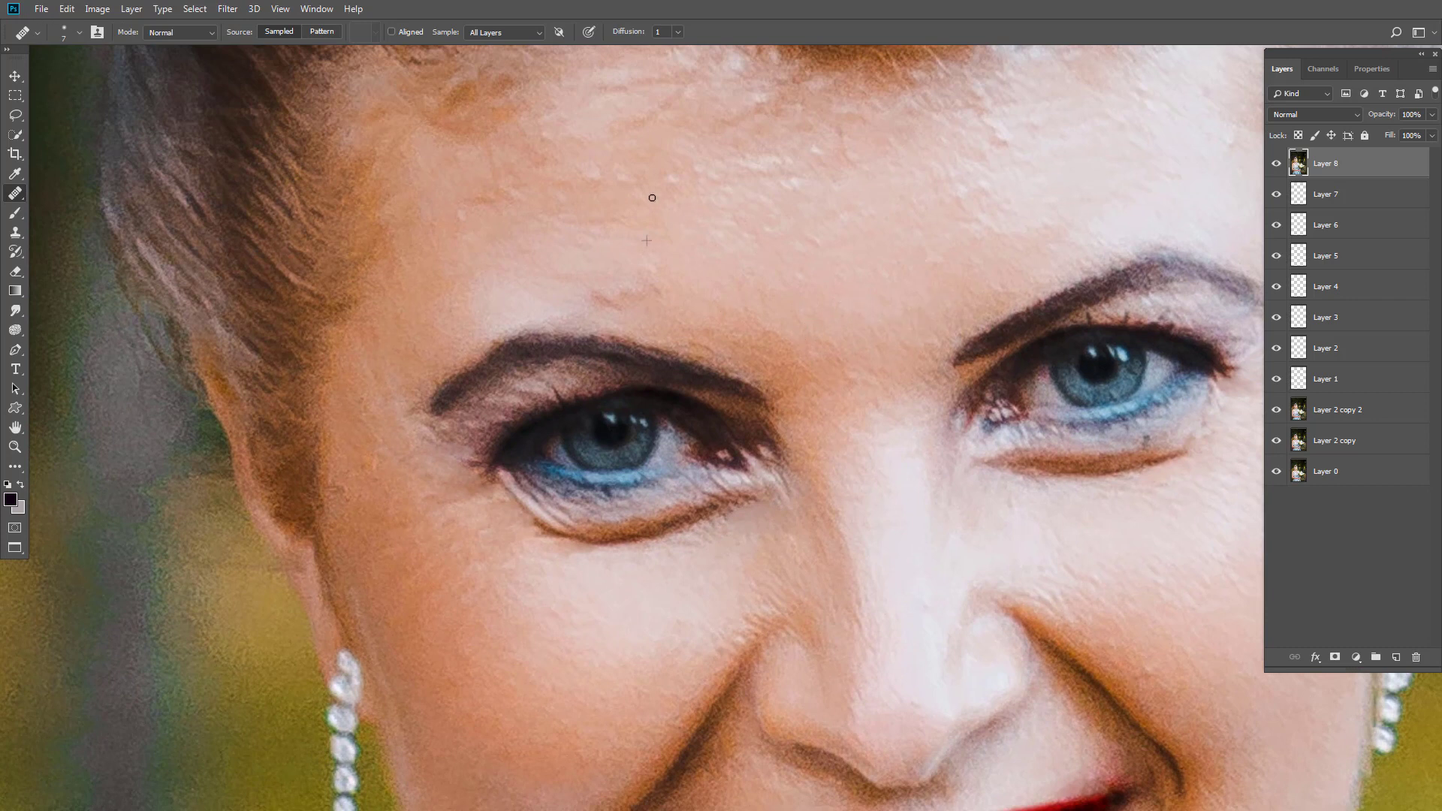
{"action": "left_click", "coordinate": [720, 171]}
{"action": "left_click", "coordinate": [784, 157]}
{"action": "left_click", "coordinate": [606, 261], "text": "alt"}
{"action": "left_click", "coordinate": [605, 293]}
{"action": "scroll", "coordinate": [618, 266], "scroll_direction": "down", "scroll_amount": 10}
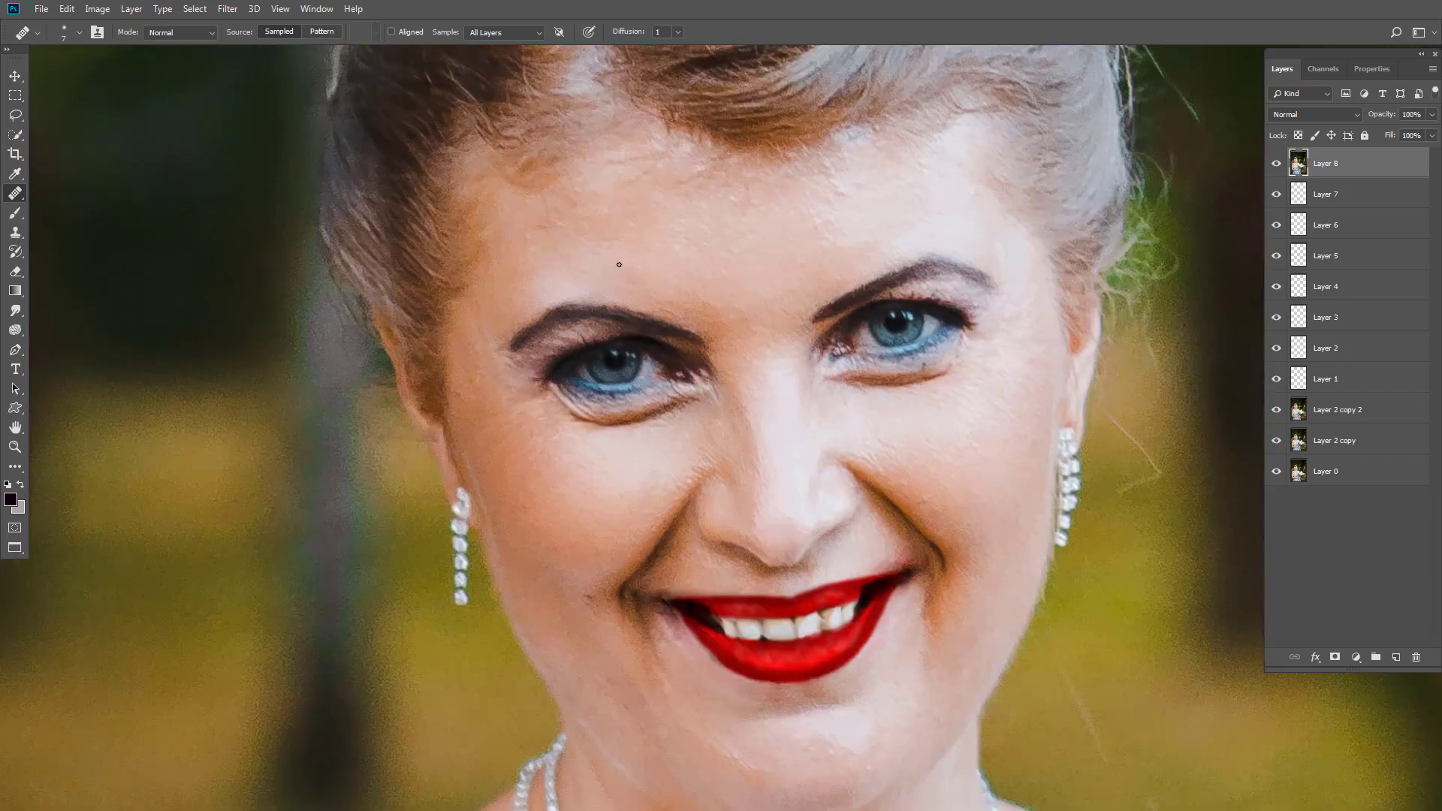
{"action": "left_click_drag", "start_coordinate": [637, 253], "coordinate": [653, 196]}
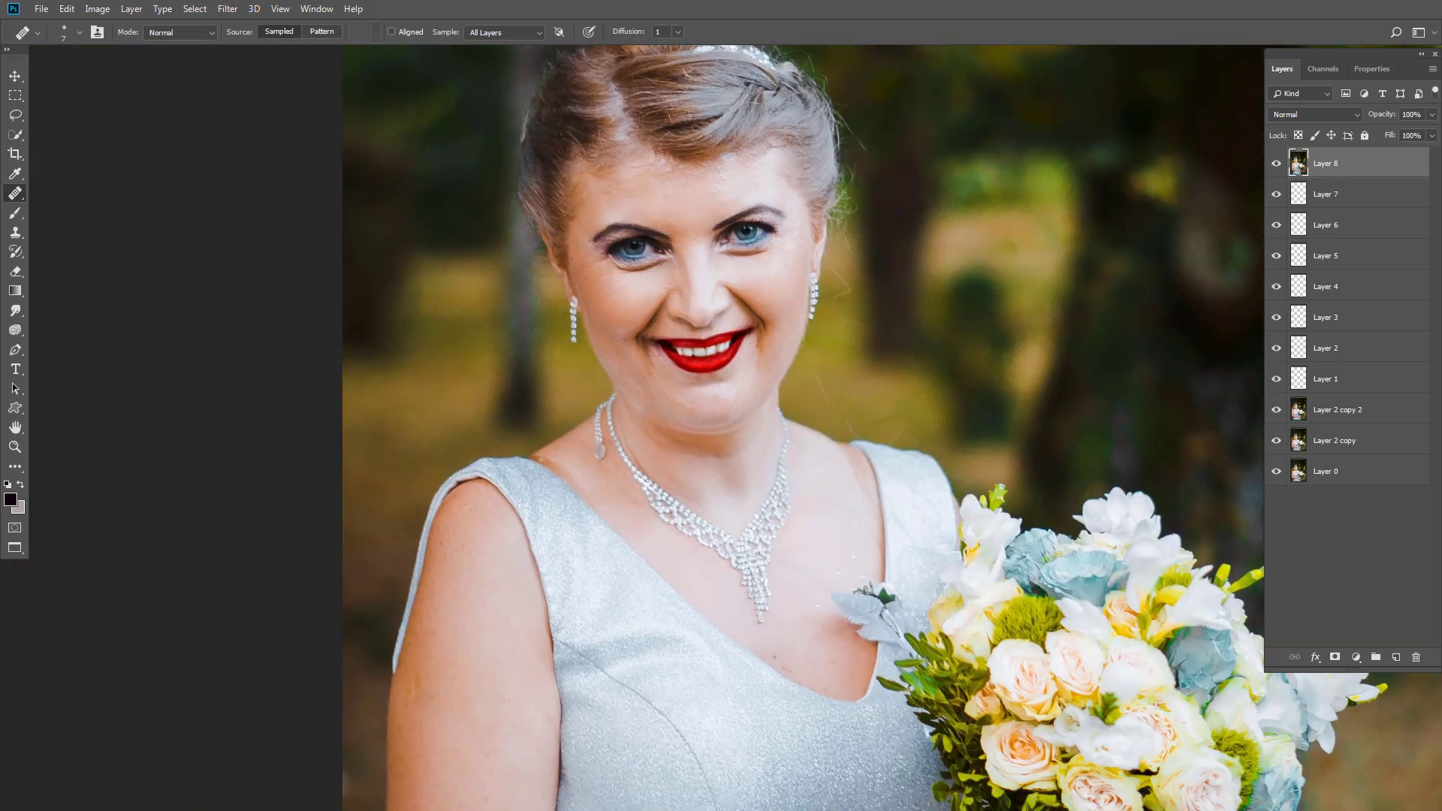
Add a new layer above the retouched portrait, fill it with neutral gray and set its blend mode to Soft Light.
{"action": "left_click", "coordinate": [1395, 658]}
{"action": "scroll", "coordinate": [753, 269], "scroll_direction": "up", "scroll_amount": 8}
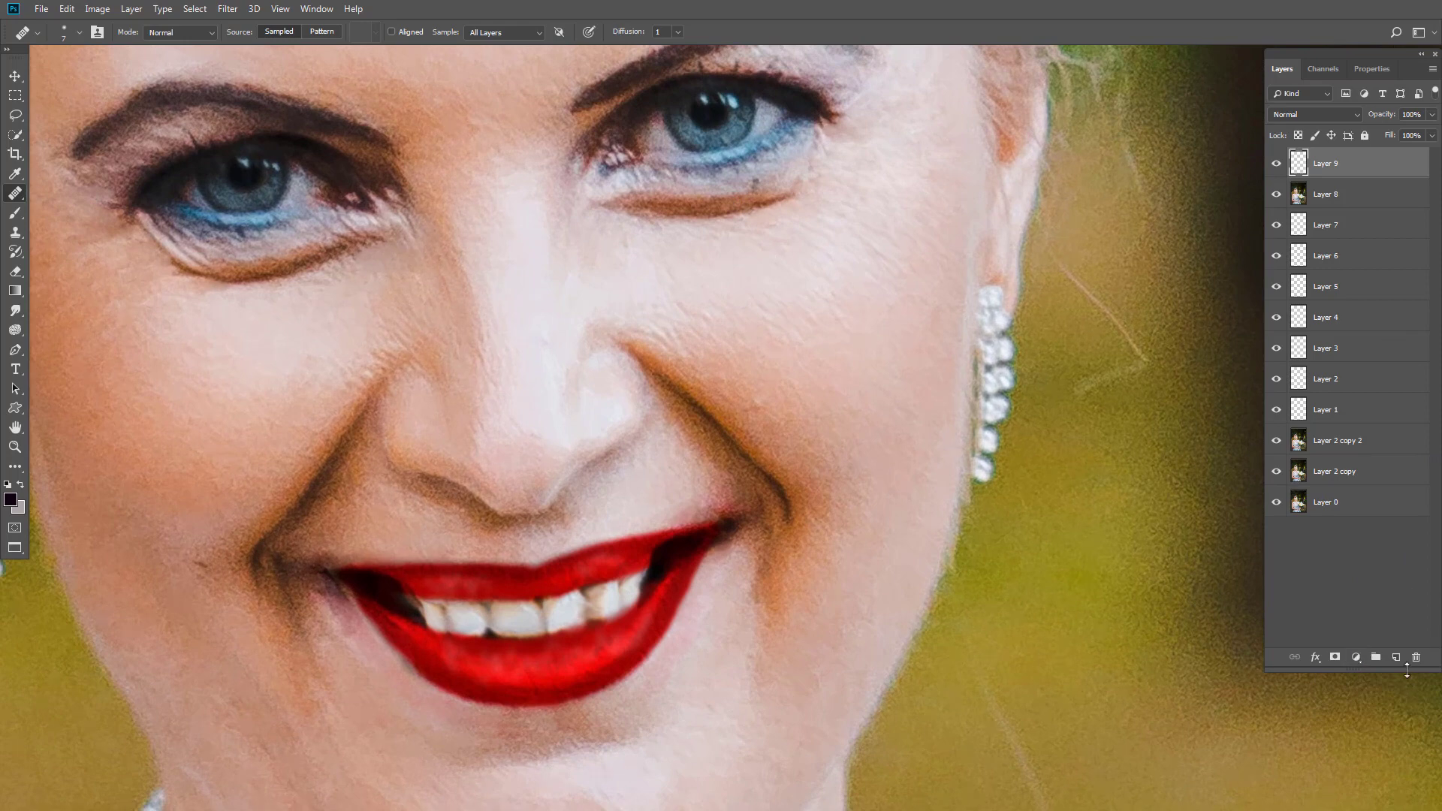
{"action": "key", "text": "ctrl+BackSpace"}
{"action": "left_click", "coordinate": [67, 8]}
{"action": "left_click", "coordinate": [98, 244]}
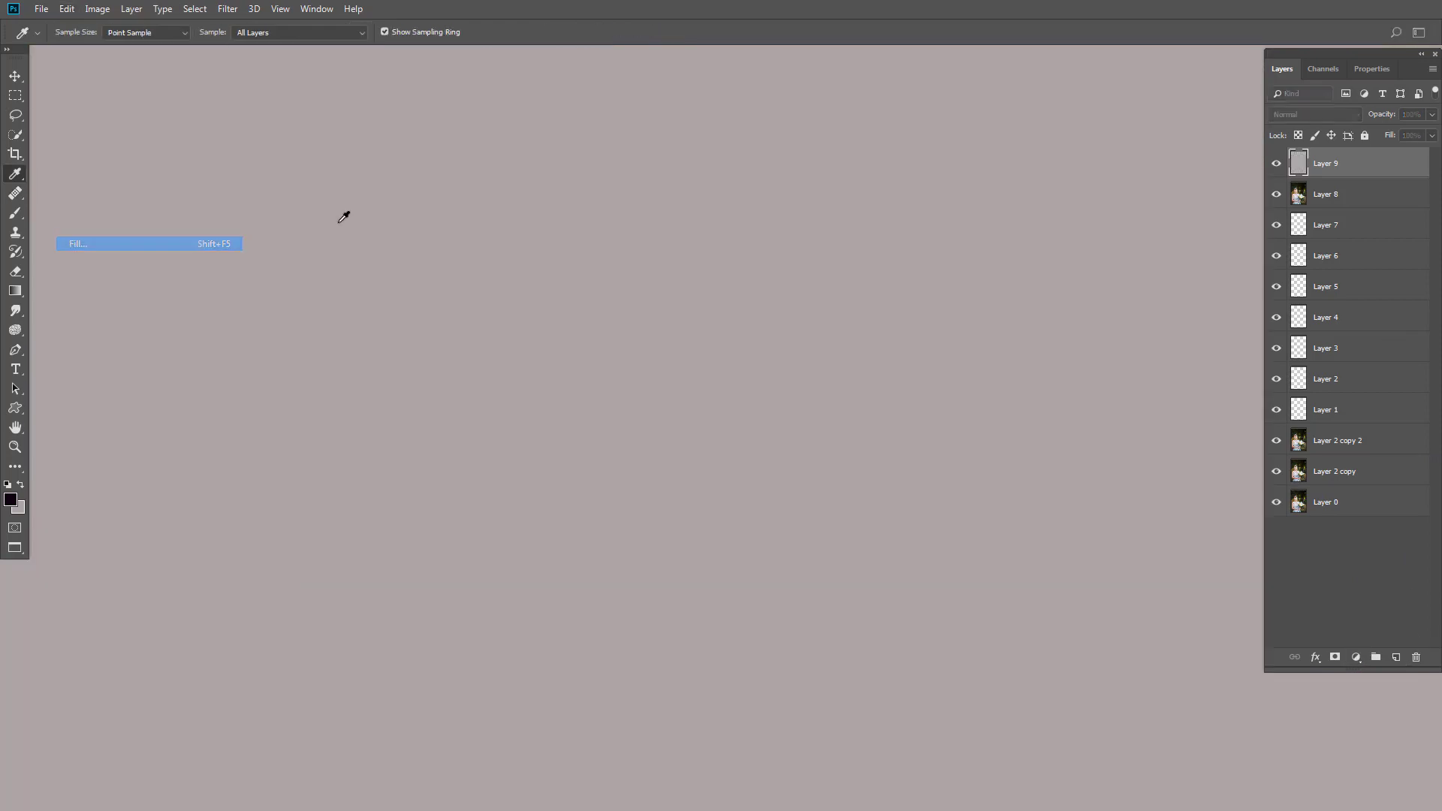
{"action": "left_click", "coordinate": [816, 212]}
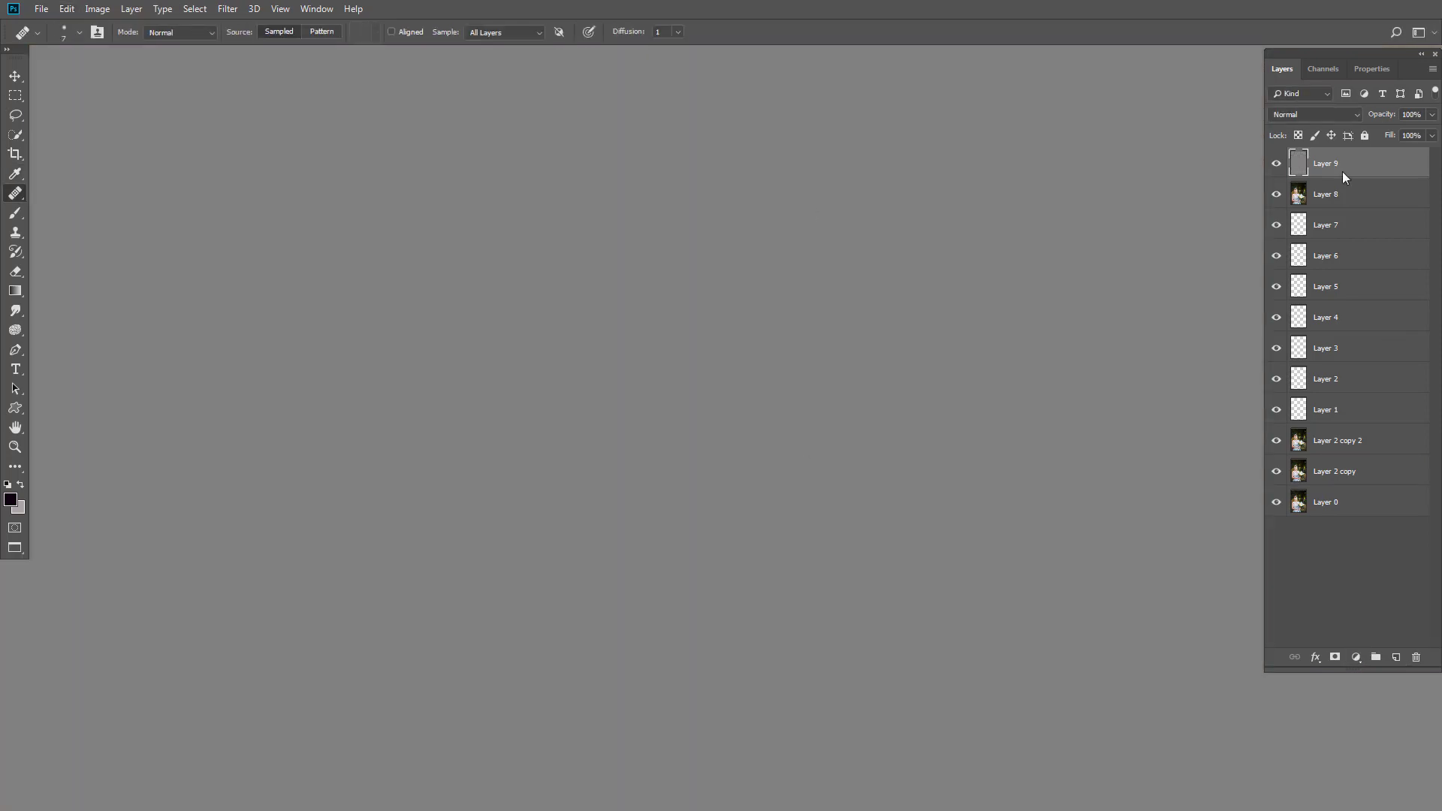
{"action": "left_click", "coordinate": [1297, 114]}
{"action": "left_click", "coordinate": [1291, 318]}
Set up the Brush with a white foreground color, Normal mode and a size of 10.
{"action": "left_click", "coordinate": [15, 213]}
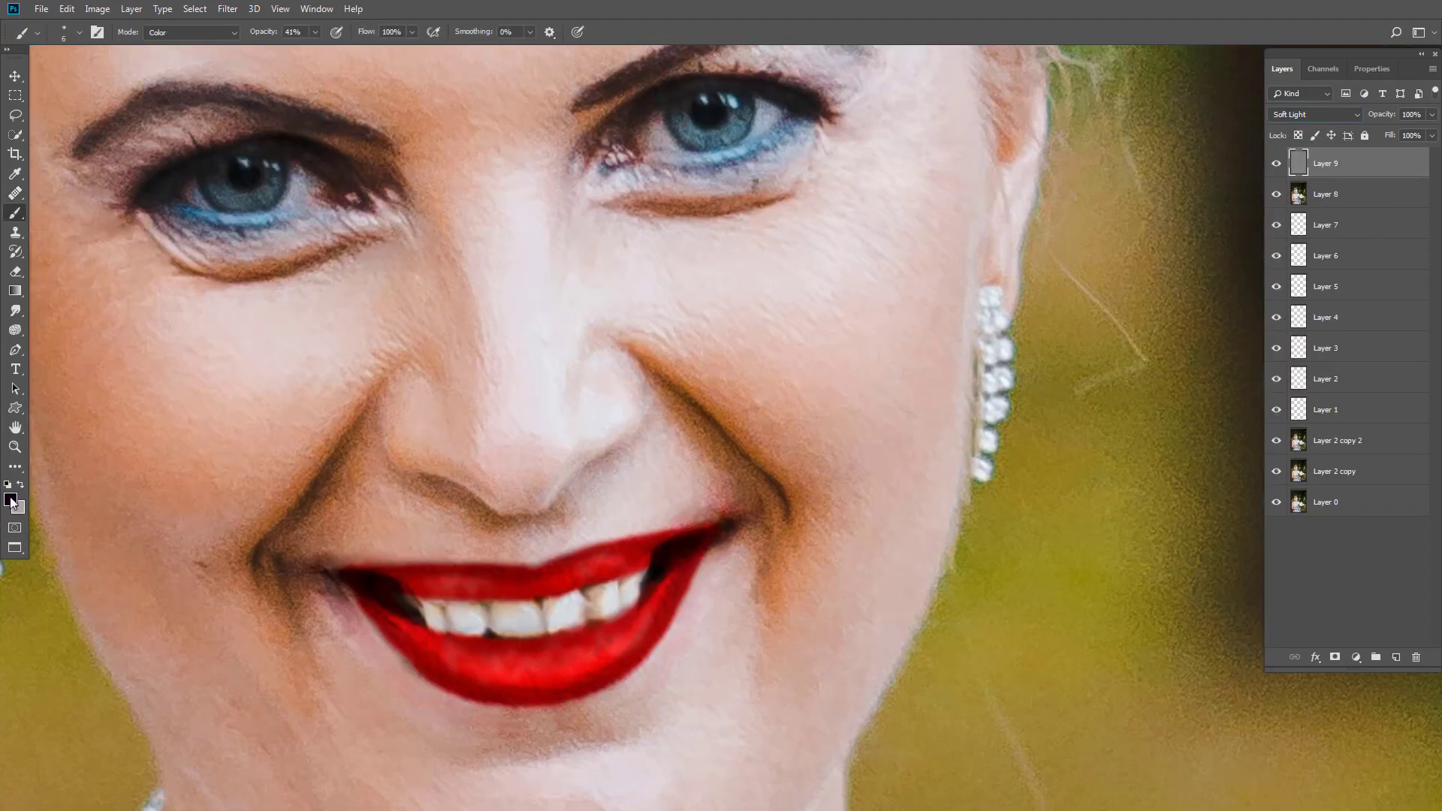
{"action": "left_click", "coordinate": [12, 503]}
{"action": "left_click", "coordinate": [1042, 380]}
{"action": "left_click", "coordinate": [1374, 372]}
{"action": "scroll", "coordinate": [798, 180], "scroll_direction": "up", "scroll_amount": 2}
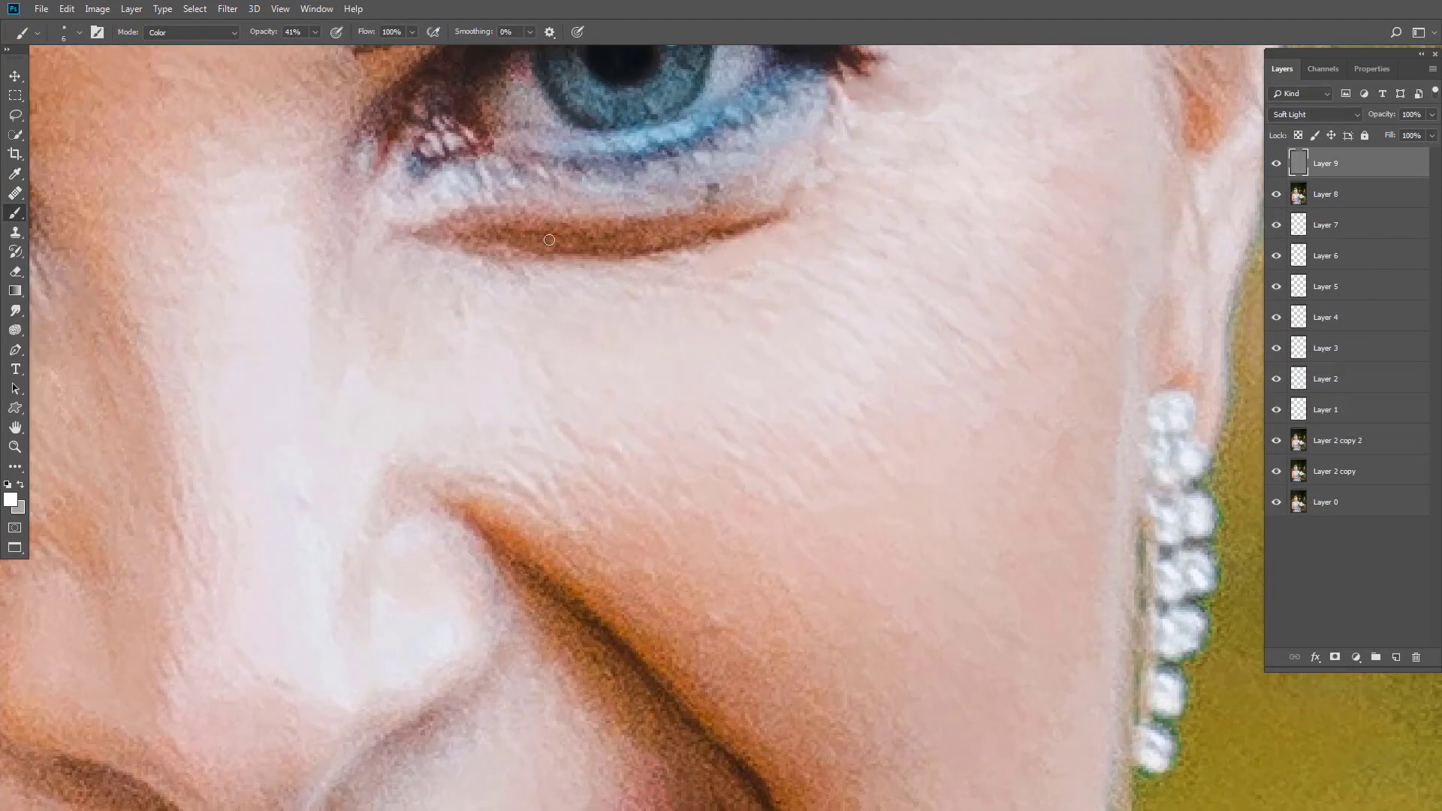
{"action": "left_click", "coordinate": [191, 32]}
{"action": "left_click", "coordinate": [188, 34]}
{"action": "key", "text": "bracketright"}
{"action": "key", "text": "bracketright"}
{"action": "key", "text": "bracketright"}
{"action": "key", "text": "bracketright"}
Paint white strokes over the dark creases under both eyes to lighten them on the gray layer.
{"action": "mouse_move", "coordinate": [597, 242]}
{"action": "left_mouse_down"}
{"action": "mouse_move", "coordinate": [710, 229]}
{"action": "mouse_move", "coordinate": [485, 239]}
{"action": "mouse_move", "coordinate": [752, 226]}
{"action": "left_mouse_up"}
{"action": "left_click_drag", "start_coordinate": [437, 288], "coordinate": [1153, 314]}
{"action": "left_click_drag", "start_coordinate": [550, 322], "coordinate": [659, 289]}
{"action": "mouse_move", "coordinate": [763, 329]}
{"action": "left_mouse_down"}
{"action": "mouse_move", "coordinate": [779, 300]}
{"action": "mouse_move", "coordinate": [684, 326]}
{"action": "mouse_move", "coordinate": [811, 293]}
{"action": "mouse_move", "coordinate": [690, 321]}
{"action": "left_mouse_up"}
{"action": "mouse_move", "coordinate": [647, 353]}
{"action": "left_mouse_down"}
{"action": "mouse_move", "coordinate": [406, 340]}
{"action": "mouse_move", "coordinate": [675, 362]}
{"action": "mouse_move", "coordinate": [730, 325]}
{"action": "mouse_move", "coordinate": [655, 357]}
{"action": "left_mouse_up"}
{"action": "mouse_move", "coordinate": [781, 395]}
{"action": "left_mouse_down"}
{"action": "mouse_move", "coordinate": [579, 148]}
{"action": "mouse_move", "coordinate": [566, 30]}
{"action": "left_mouse_up"}
{"action": "scroll", "coordinate": [594, 292], "scroll_direction": "down", "scroll_amount": 5}
{"action": "scroll", "coordinate": [558, 368], "scroll_direction": "up", "scroll_amount": 3}
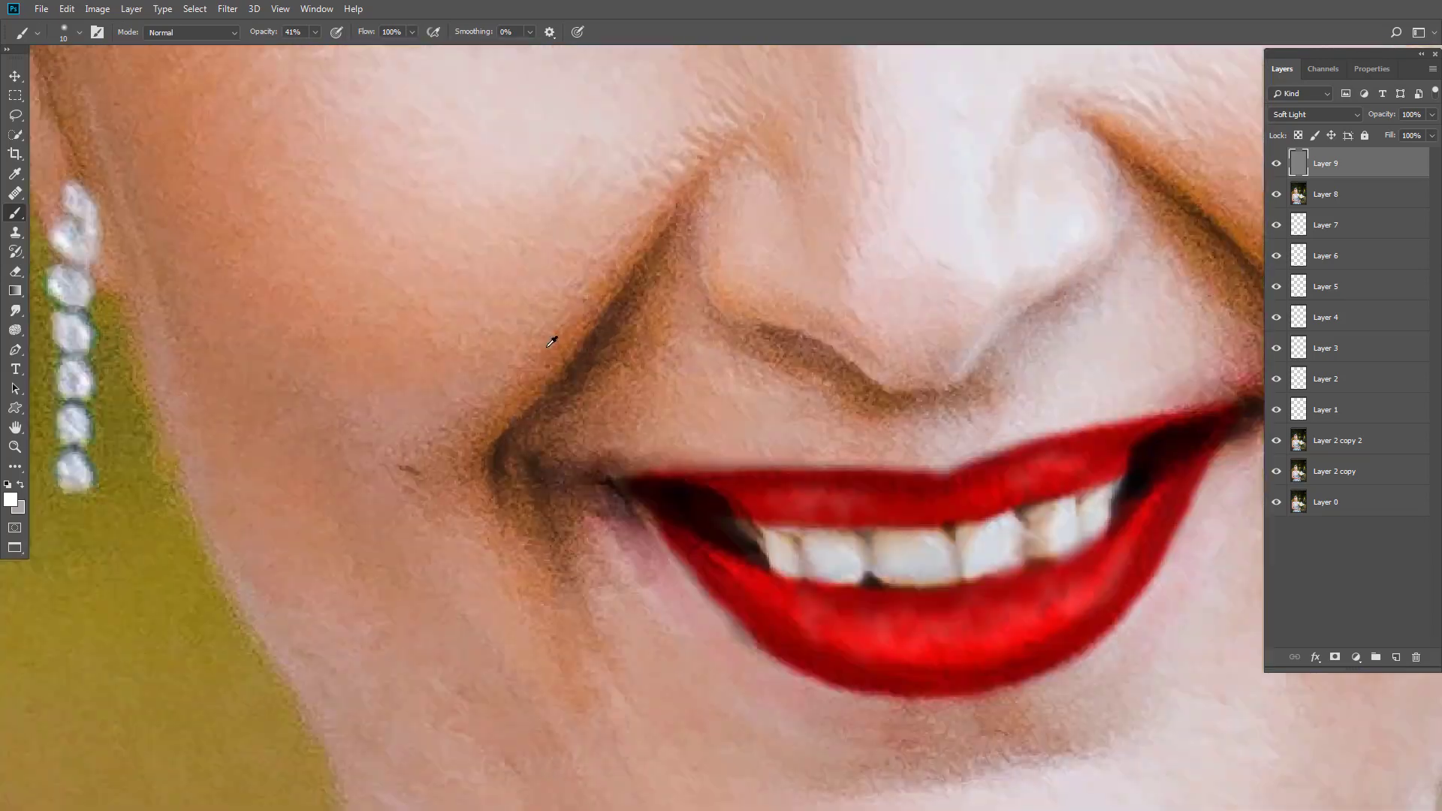
Lighten both smile folds beside the mouth with white strokes and compare the portrait with the gray layer hidden and shown.
{"action": "left_click_drag", "start_coordinate": [606, 324], "coordinate": [530, 403]}
{"action": "key", "text": "ctrl+z"}
{"action": "left_click_drag", "start_coordinate": [644, 271], "coordinate": [609, 332]}
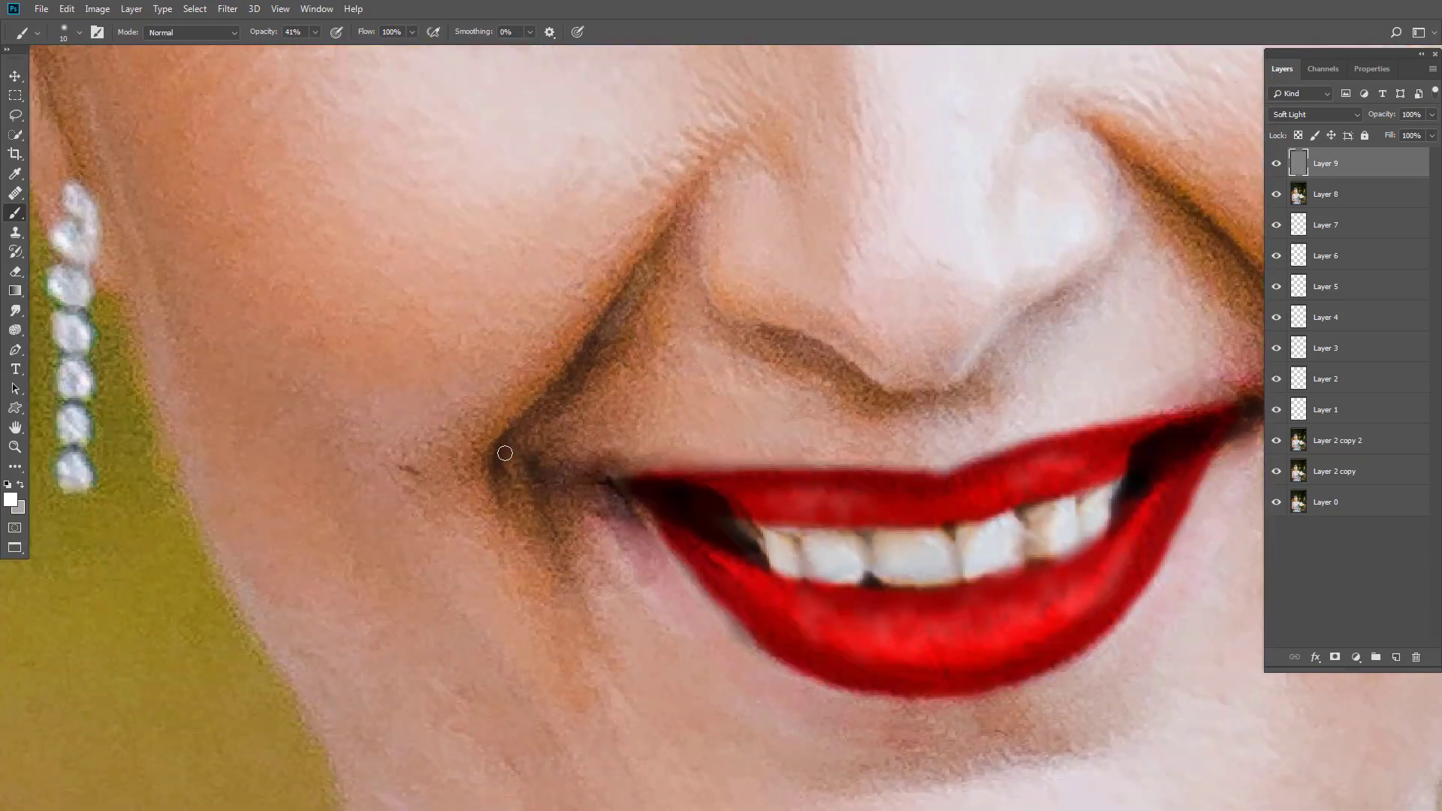
{"action": "mouse_move", "coordinate": [502, 450]}
{"action": "left_mouse_down"}
{"action": "mouse_move", "coordinate": [496, 496]}
{"action": "mouse_move", "coordinate": [556, 539]}
{"action": "left_mouse_up"}
{"action": "left_click_drag", "start_coordinate": [854, 476], "coordinate": [682, 537]}
{"action": "mouse_move", "coordinate": [1090, 331]}
{"action": "left_mouse_down"}
{"action": "mouse_move", "coordinate": [962, 235]}
{"action": "mouse_move", "coordinate": [1173, 436]}
{"action": "left_mouse_up"}
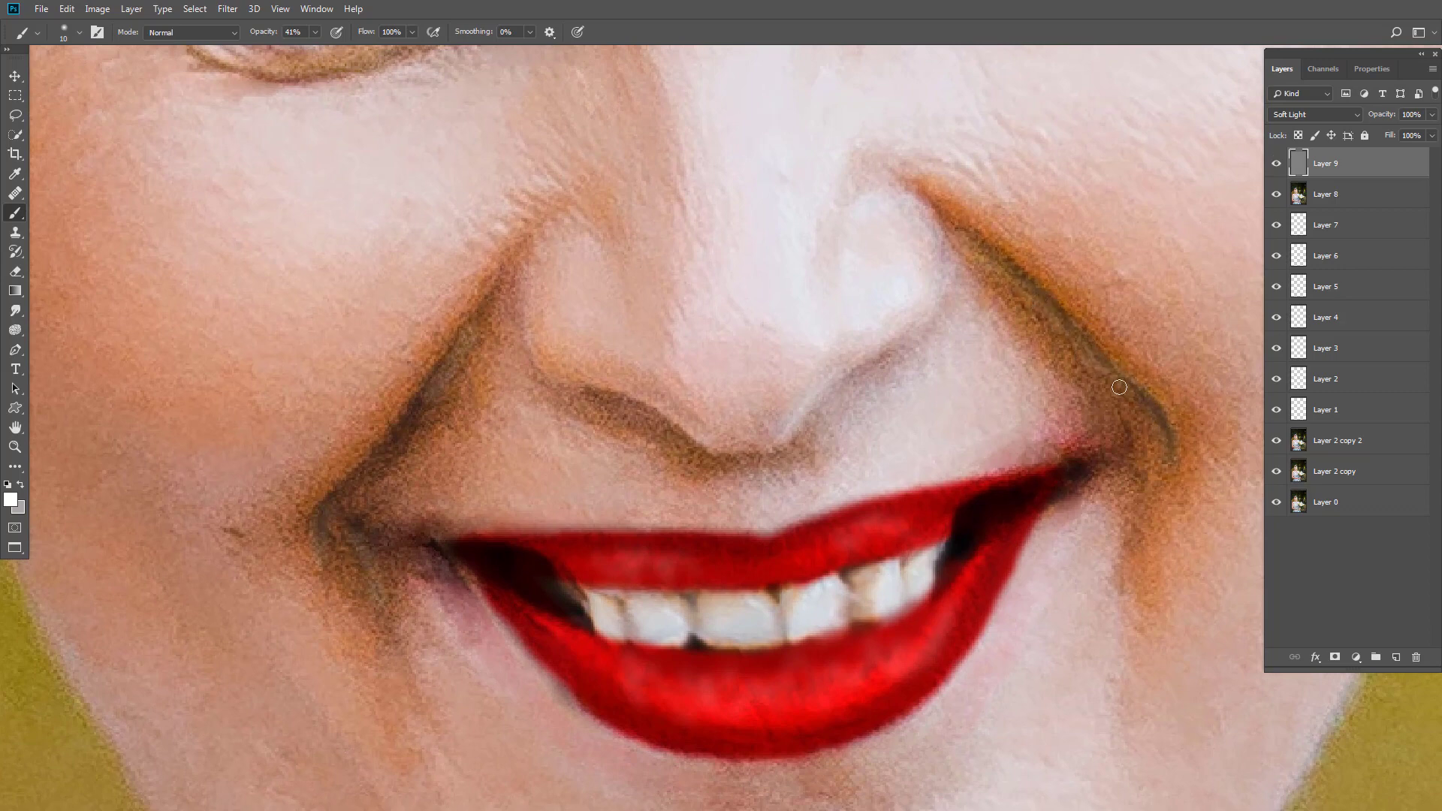
{"action": "scroll", "coordinate": [1112, 444], "scroll_direction": "down", "scroll_amount": 5}
{"action": "left_click", "coordinate": [1276, 163]}
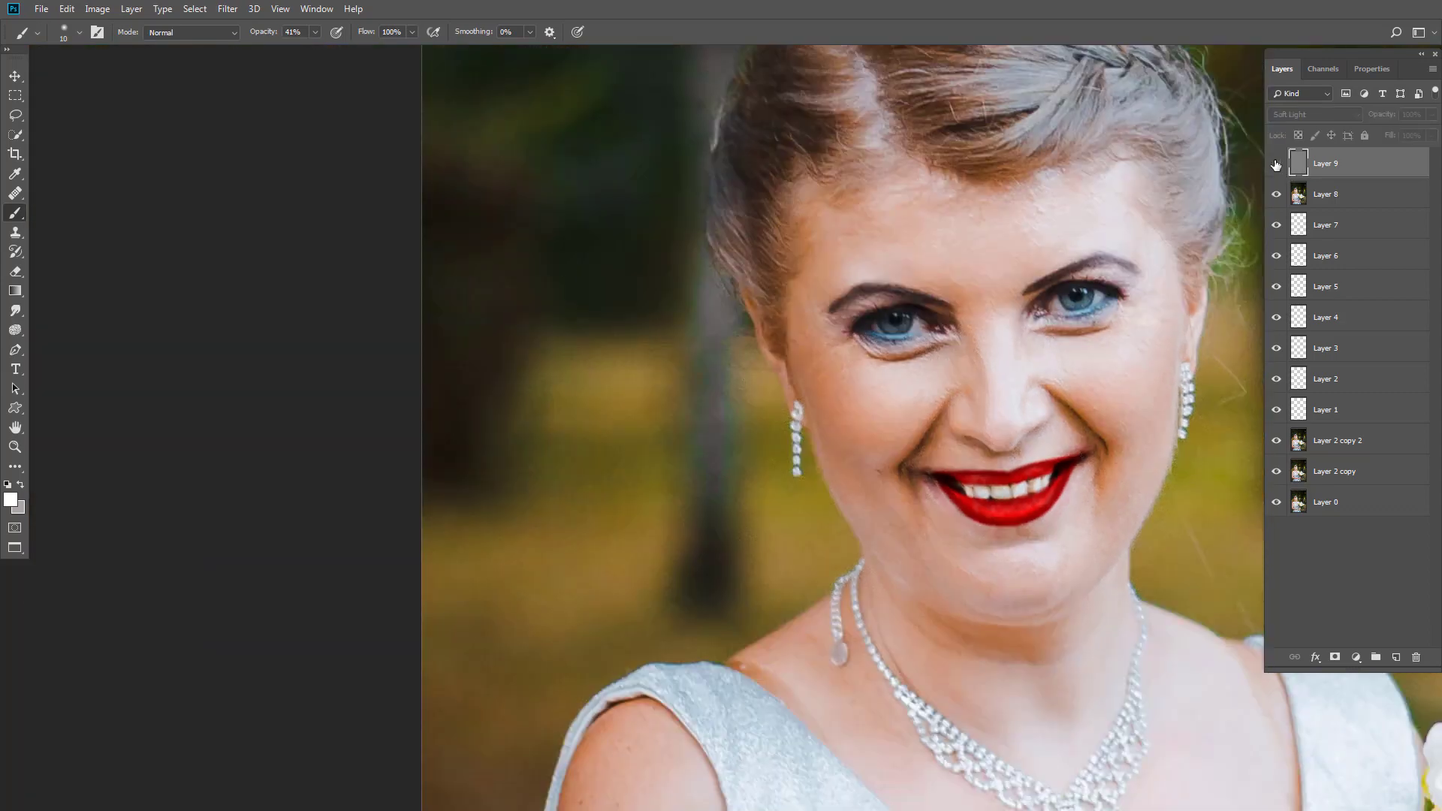
{"action": "left_click", "coordinate": [1277, 163]}
Apply a Gaussian Blur to the gray Soft Light layer and set its opacity to 66%.
{"action": "scroll", "coordinate": [966, 338], "scroll_direction": "up", "scroll_amount": 3}
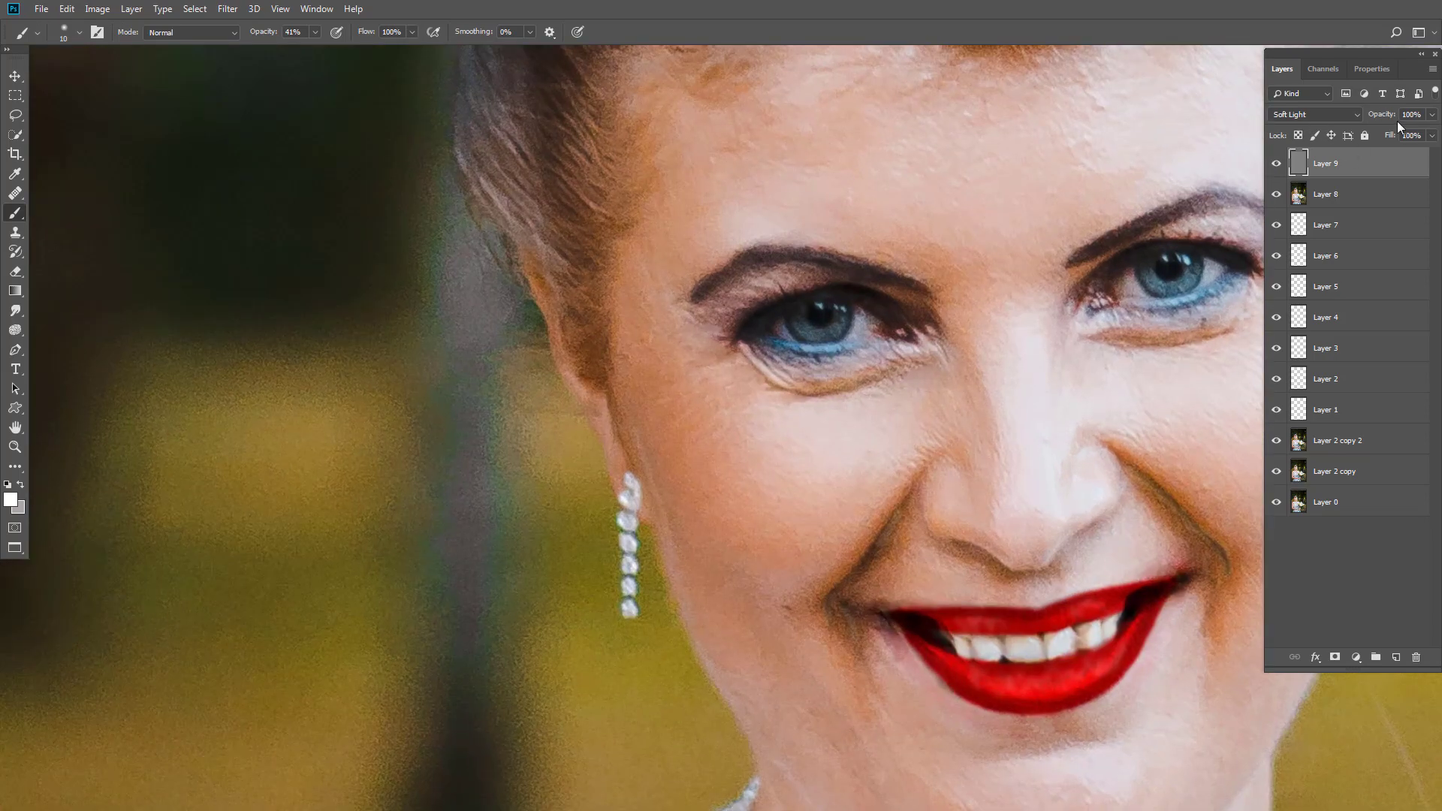
{"action": "left_click", "coordinate": [227, 9]}
{"action": "mouse_move", "coordinate": [267, 178]}
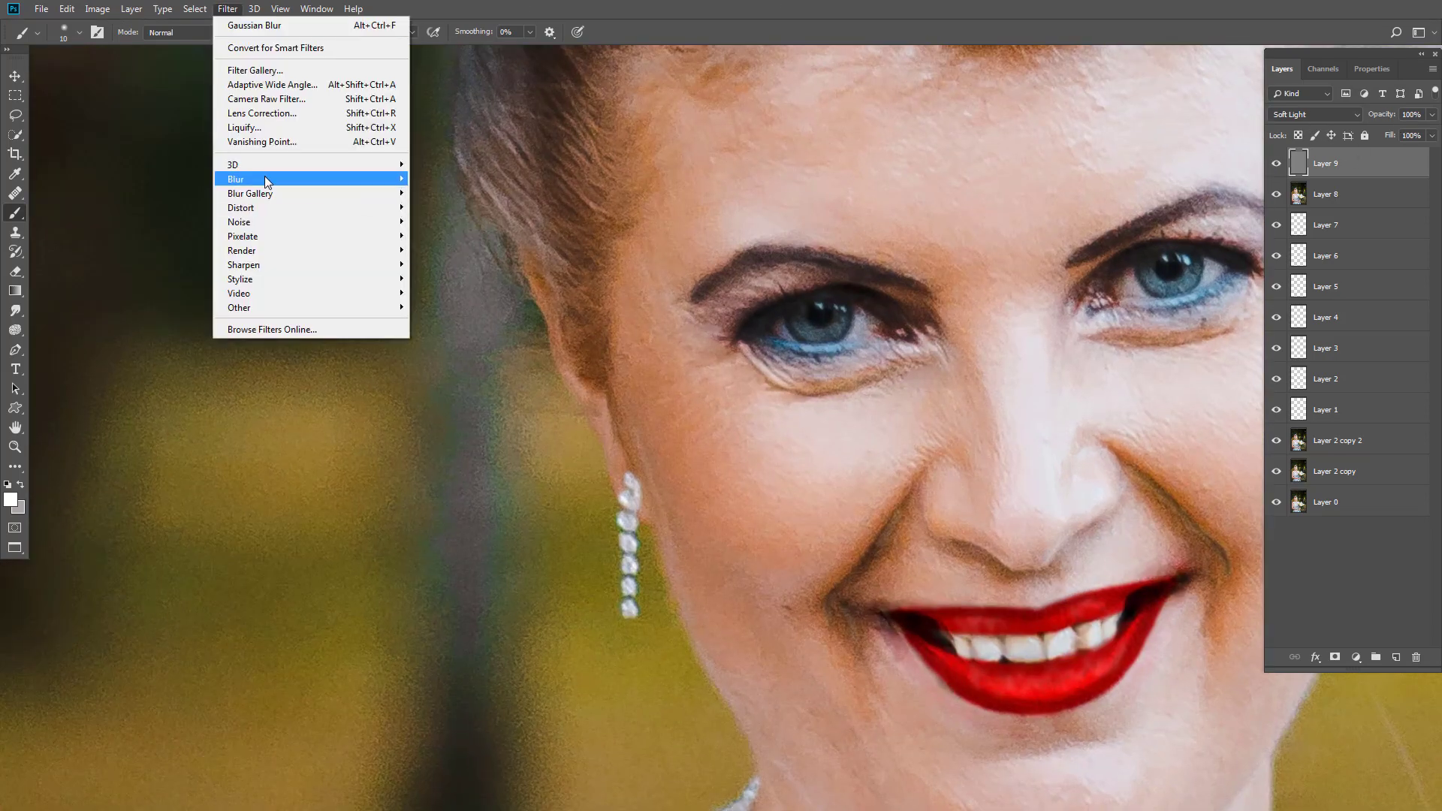
{"action": "left_click", "coordinate": [451, 236]}
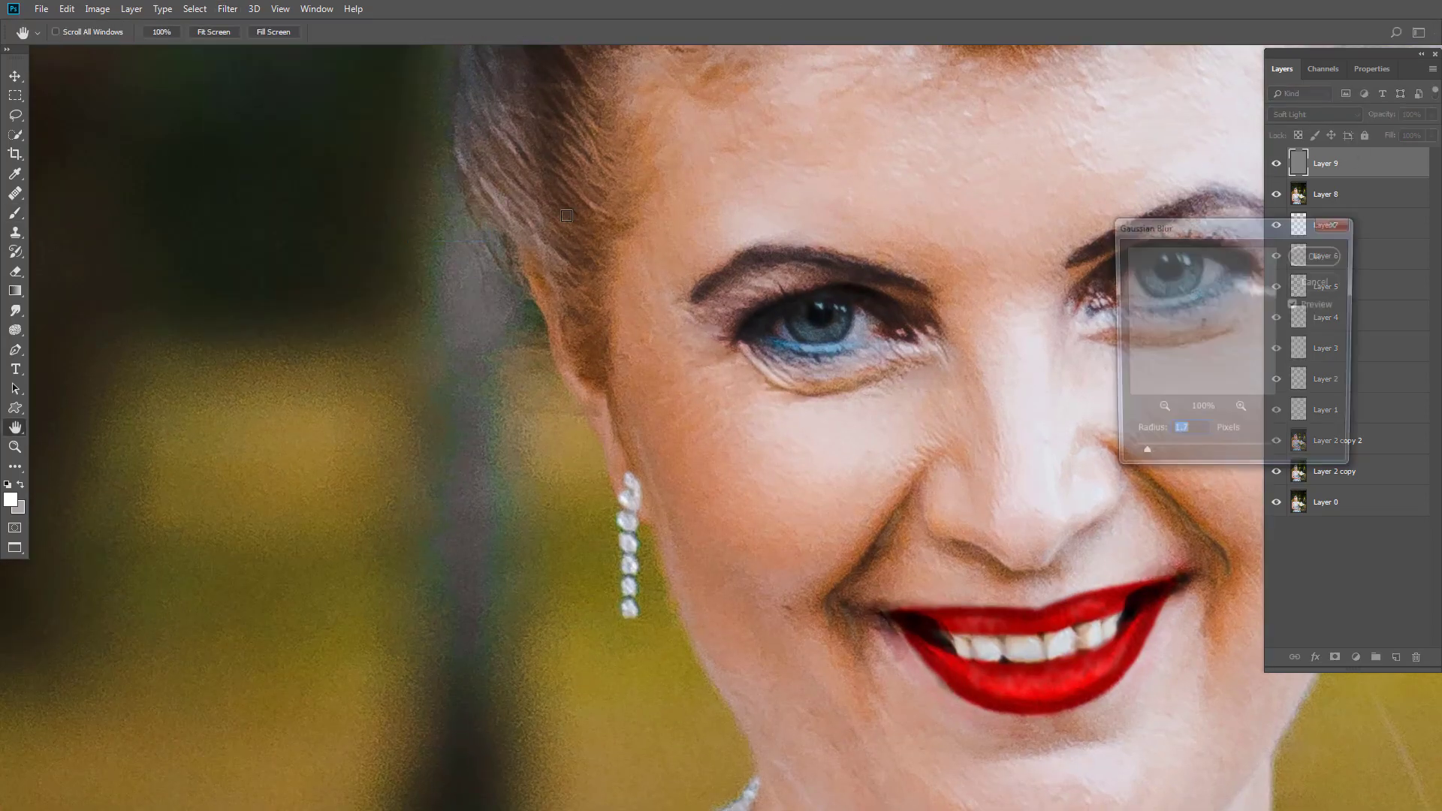
{"action": "left_click", "coordinate": [1322, 257]}
{"action": "left_click", "coordinate": [1404, 132]}
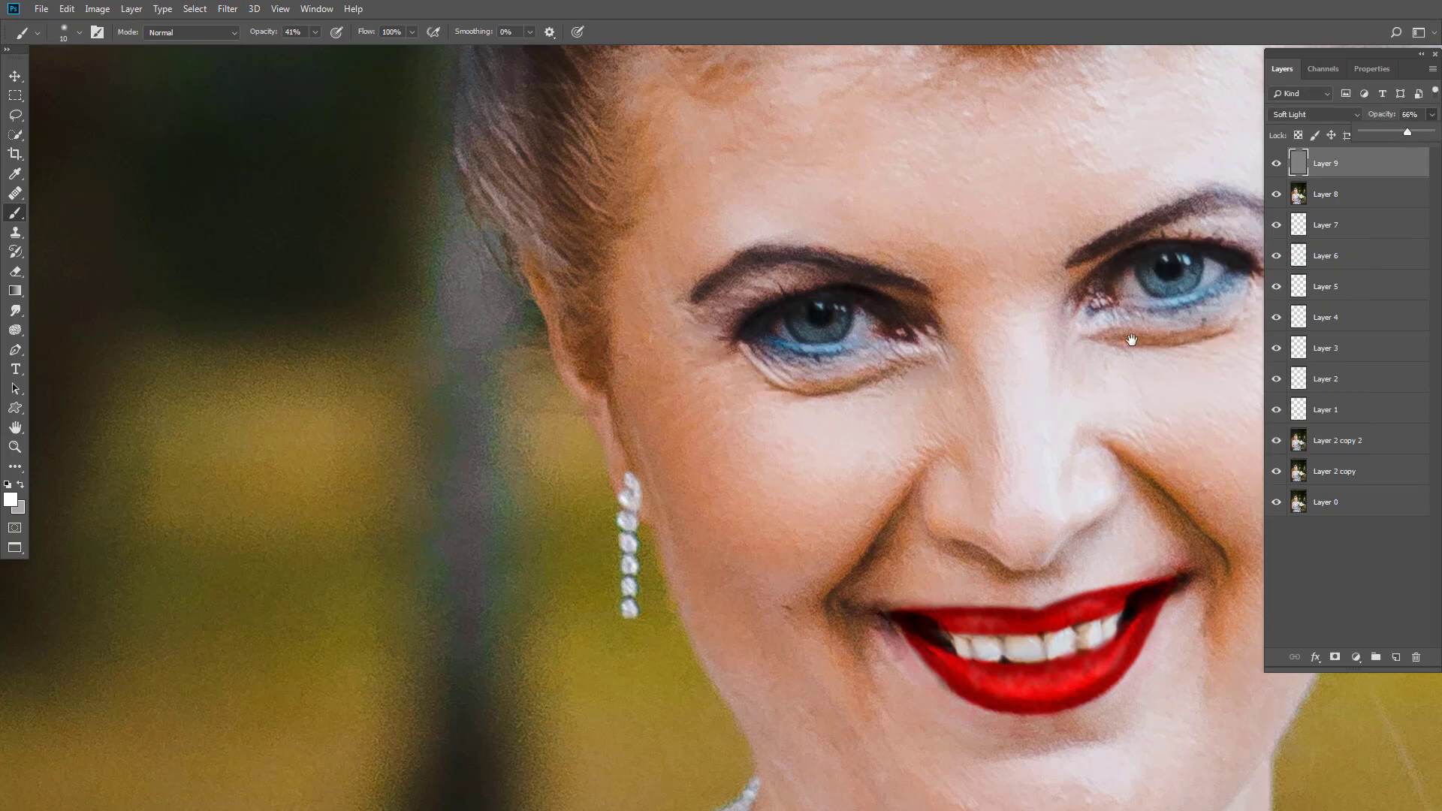
{"action": "scroll", "coordinate": [748, 296], "scroll_direction": "down", "scroll_amount": 3}
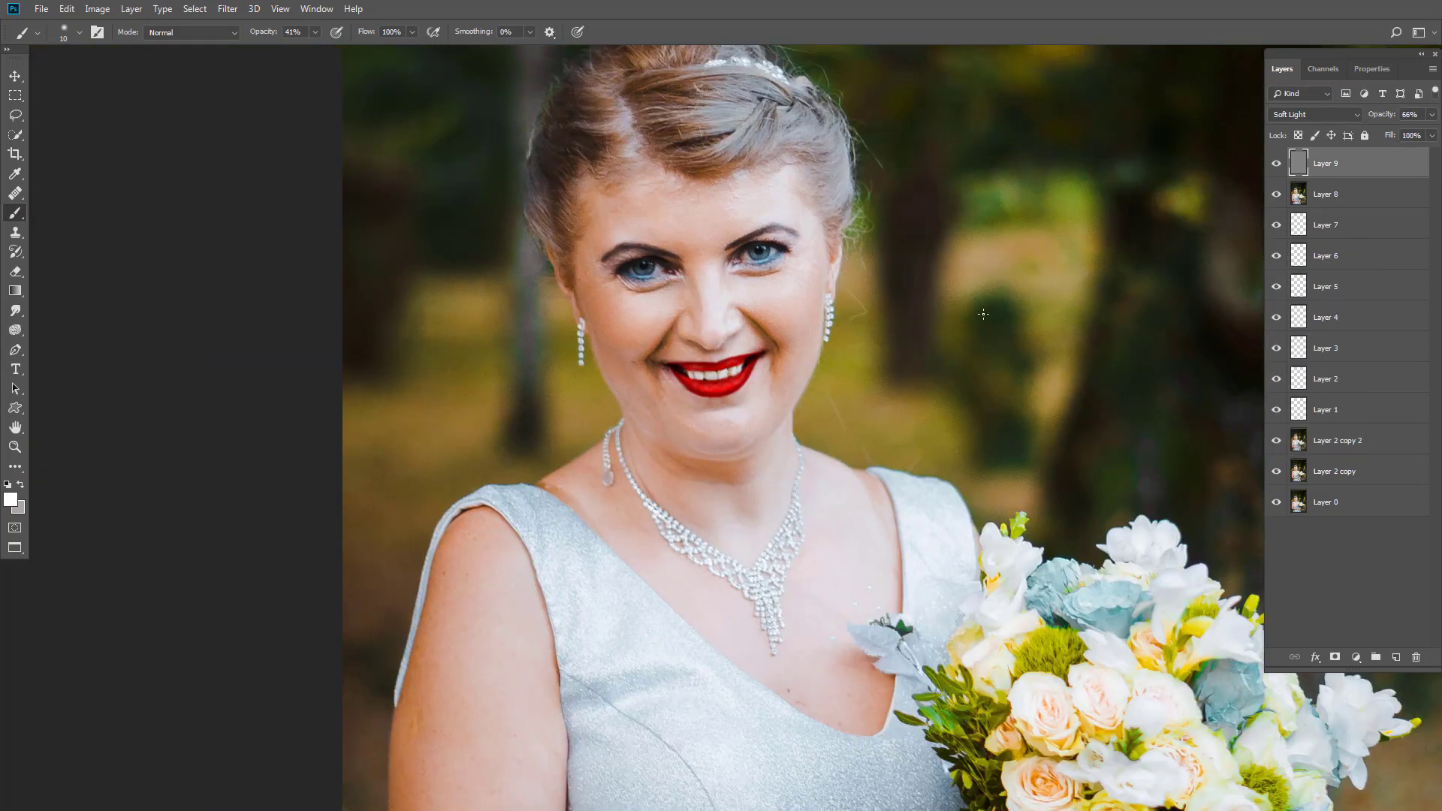
Add a new layer, stamp all visible layers into it and choose the Patch tool.
{"action": "left_click", "coordinate": [1394, 658]}
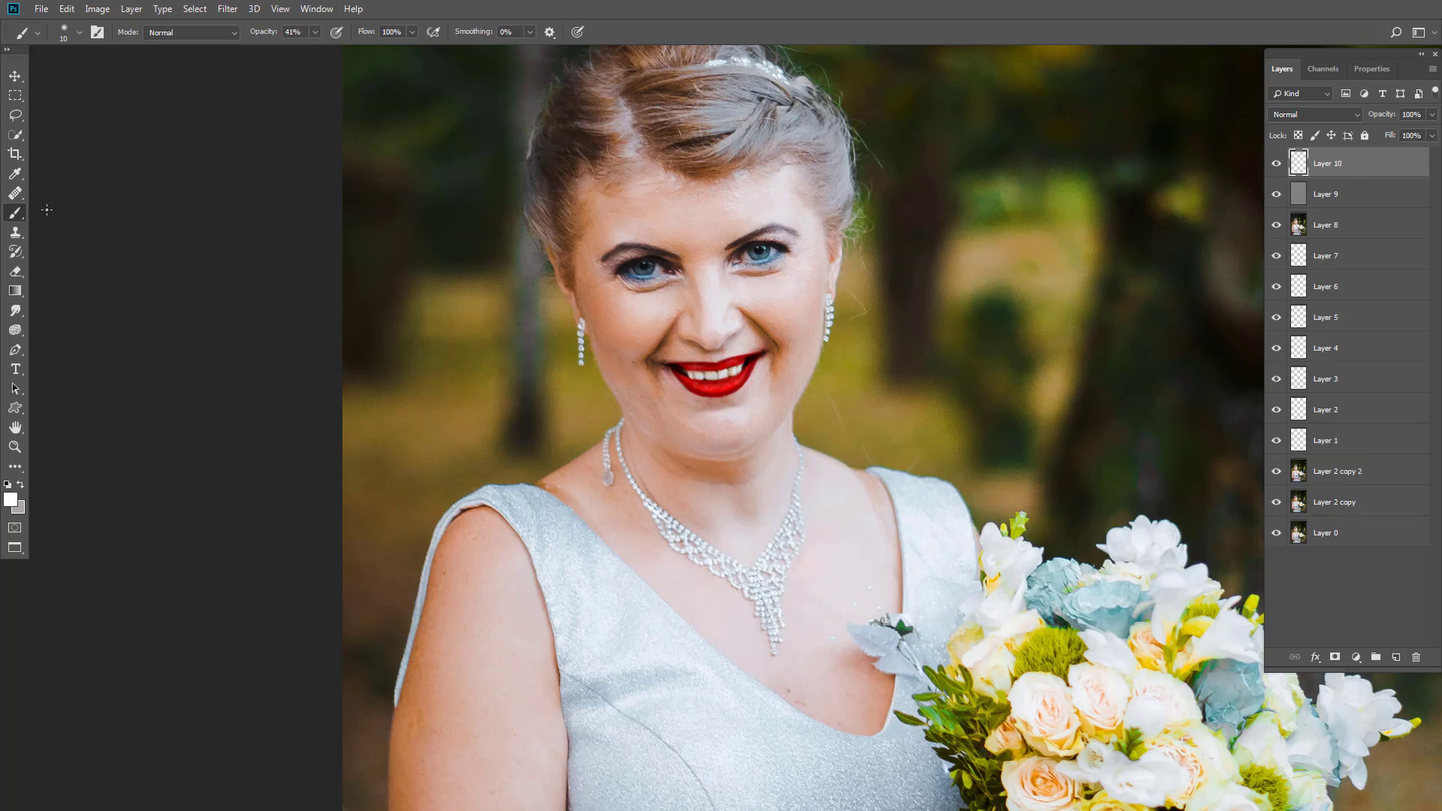
{"action": "right_click", "coordinate": [15, 193]}
{"action": "left_click", "coordinate": [76, 223]}
{"action": "scroll", "coordinate": [764, 264], "scroll_direction": "up", "scroll_amount": 5}
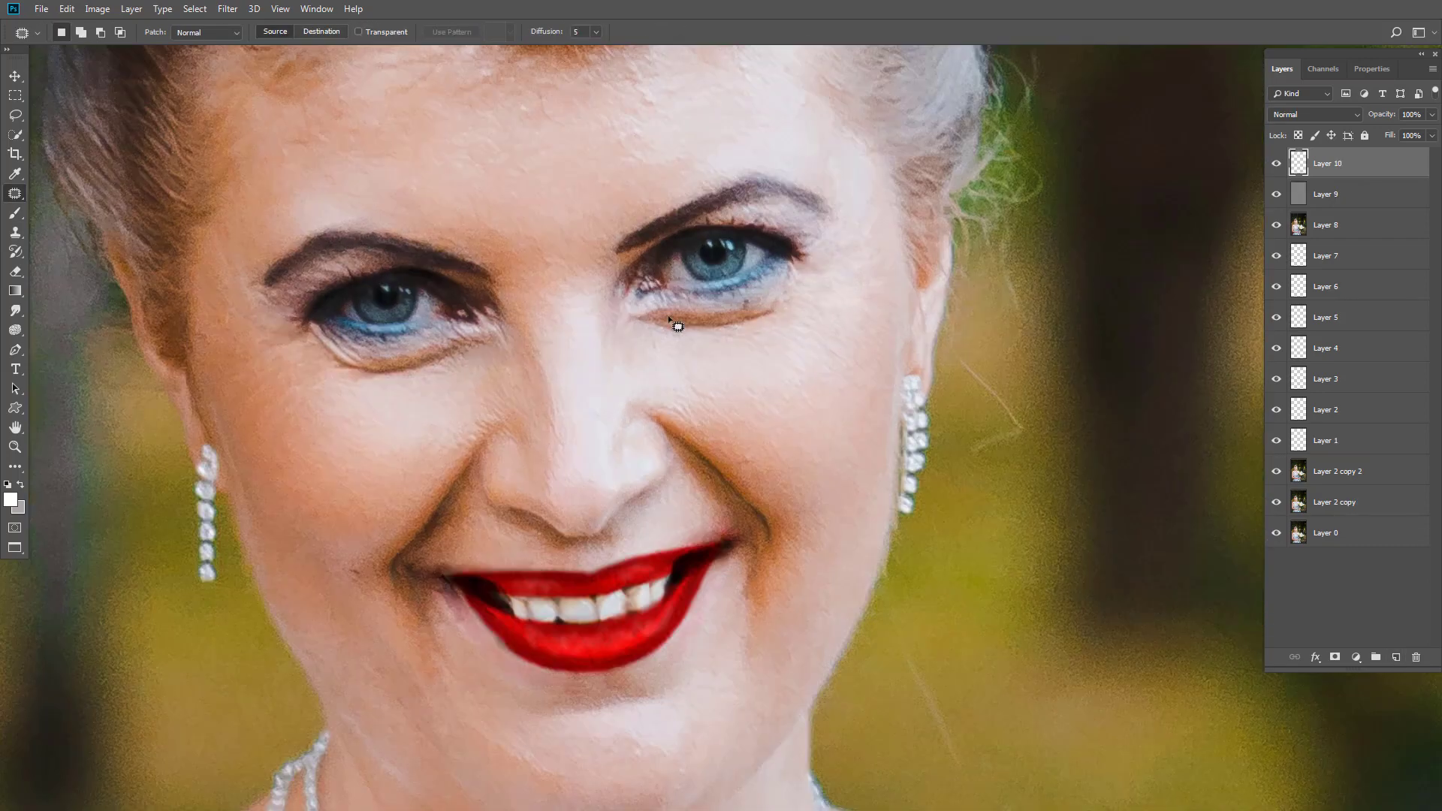
{"action": "key", "text": "ctrl+shift+alt+e"}
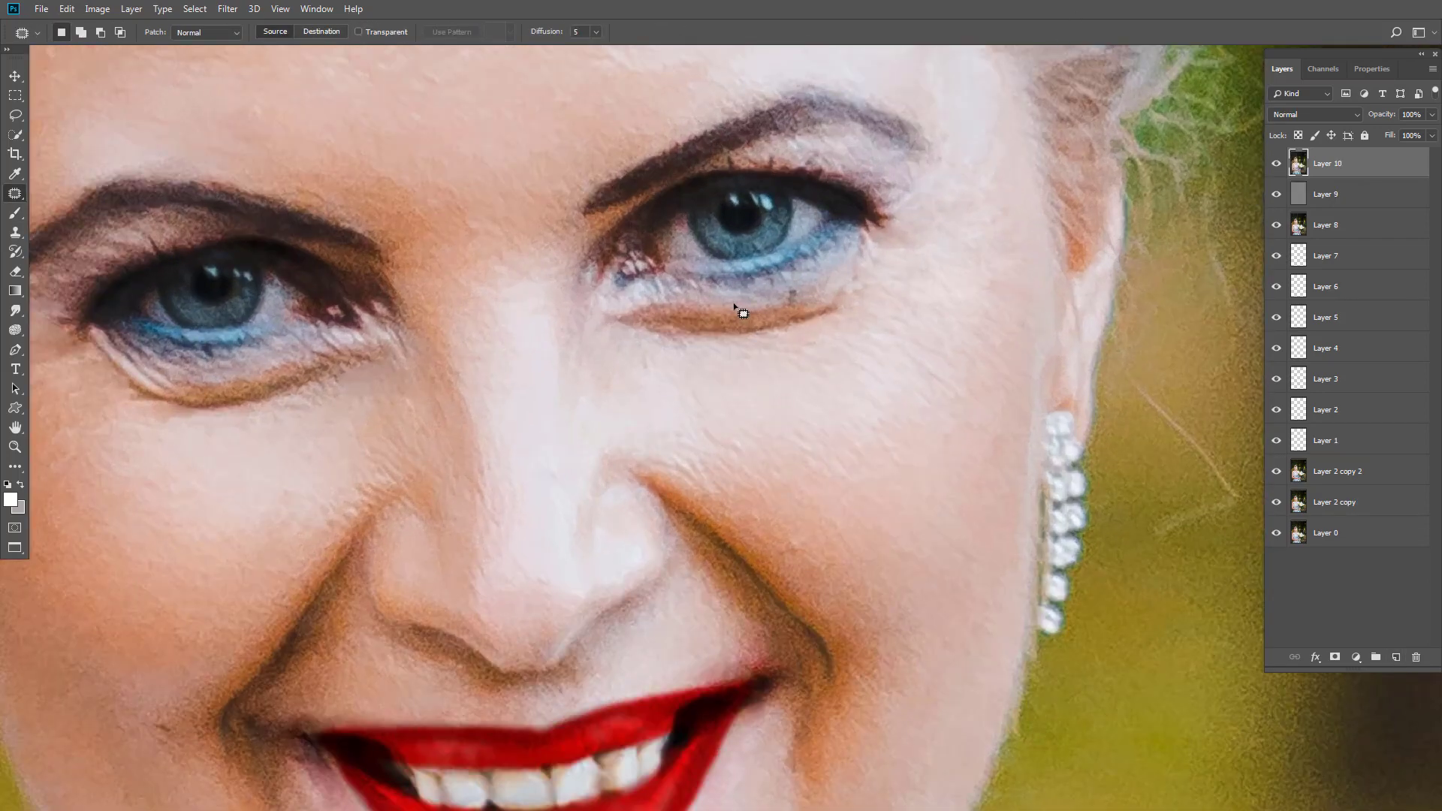
Patch the crease under the bride's left eye section by section with smooth skin from the cheek below.
{"action": "mouse_move", "coordinate": [719, 311]}
{"action": "left_mouse_down"}
{"action": "mouse_move", "coordinate": [854, 274]}
{"action": "mouse_move", "coordinate": [857, 307]}
{"action": "mouse_move", "coordinate": [779, 346]}
{"action": "mouse_move", "coordinate": [670, 347]}
{"action": "mouse_move", "coordinate": [636, 322]}
{"action": "left_mouse_up"}
{"action": "left_click_drag", "start_coordinate": [694, 319], "coordinate": [726, 373]}
{"action": "key", "text": "ctrl+d"}
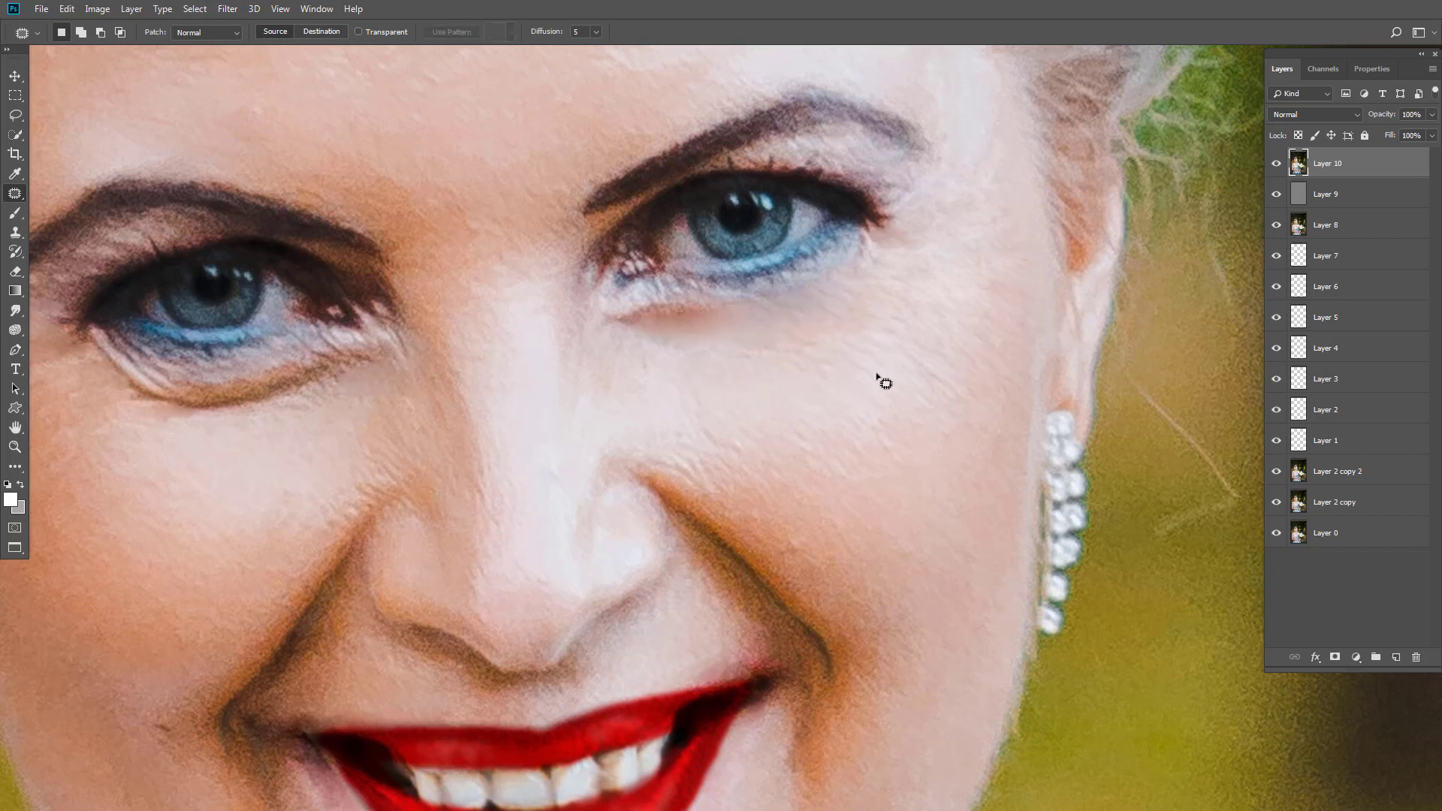
{"action": "mouse_move", "coordinate": [667, 303]}
{"action": "left_mouse_down"}
{"action": "mouse_move", "coordinate": [727, 325]}
{"action": "mouse_move", "coordinate": [661, 307]}
{"action": "mouse_move", "coordinate": [703, 354]}
{"action": "left_mouse_up"}
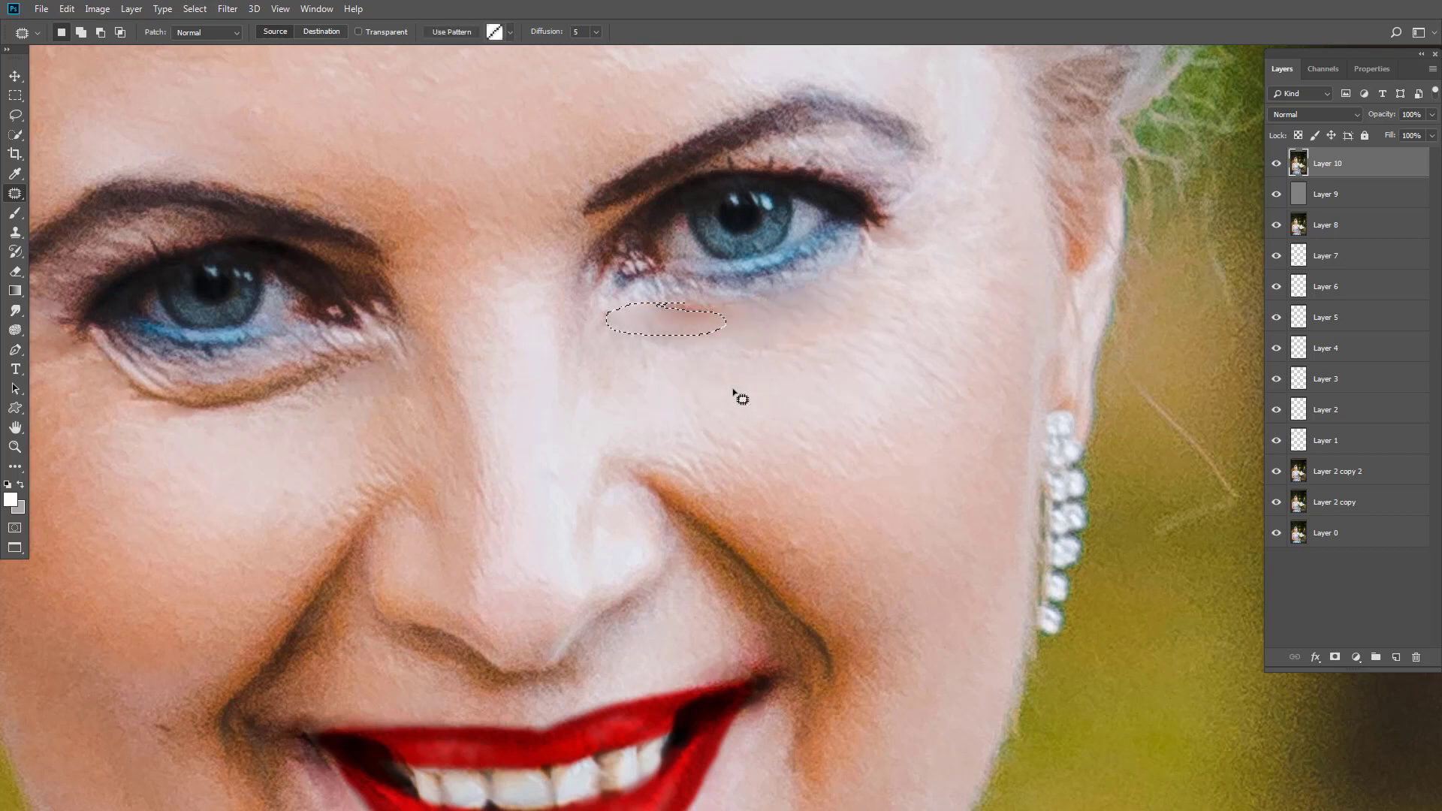
{"action": "key", "text": "ctrl+d"}
{"action": "mouse_move", "coordinate": [730, 303]}
{"action": "left_mouse_down"}
{"action": "mouse_move", "coordinate": [694, 322]}
{"action": "mouse_move", "coordinate": [715, 301]}
{"action": "mouse_move", "coordinate": [744, 386]}
{"action": "left_mouse_up"}
{"action": "key", "text": "ctrl+d"}
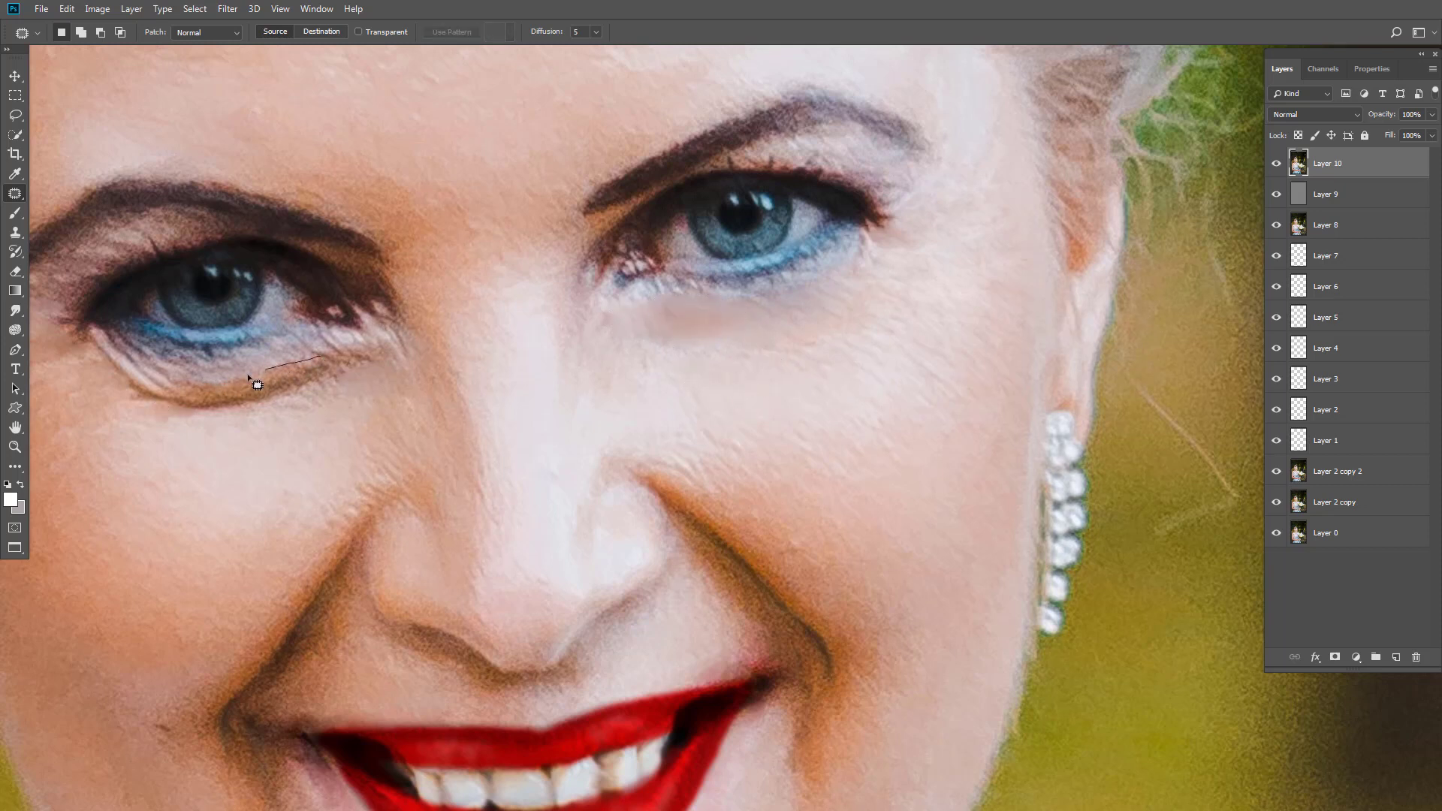
Patch the bag under the bride's right eye with smooth skin from the cheek below.
{"action": "mouse_move", "coordinate": [249, 377]}
{"action": "left_mouse_down"}
{"action": "mouse_move", "coordinate": [213, 412]}
{"action": "mouse_move", "coordinate": [299, 409]}
{"action": "mouse_move", "coordinate": [387, 373]}
{"action": "mouse_move", "coordinate": [377, 354]}
{"action": "mouse_move", "coordinate": [288, 364]}
{"action": "mouse_move", "coordinate": [299, 437]}
{"action": "left_mouse_up"}
{"action": "key", "text": "ctrl+d"}
{"action": "mouse_move", "coordinate": [167, 368]}
{"action": "left_mouse_down"}
{"action": "mouse_move", "coordinate": [284, 368]}
{"action": "mouse_move", "coordinate": [314, 400]}
{"action": "mouse_move", "coordinate": [284, 419]}
{"action": "mouse_move", "coordinate": [227, 383]}
{"action": "mouse_move", "coordinate": [204, 339]}
{"action": "mouse_move", "coordinate": [264, 360]}
{"action": "mouse_move", "coordinate": [285, 474]}
{"action": "mouse_move", "coordinate": [312, 465]}
{"action": "left_mouse_up"}
{"action": "key", "text": "ctrl+d"}
{"action": "mouse_move", "coordinate": [261, 363]}
{"action": "left_mouse_down"}
{"action": "mouse_move", "coordinate": [334, 373]}
{"action": "mouse_move", "coordinate": [367, 412]}
{"action": "mouse_move", "coordinate": [280, 399]}
{"action": "mouse_move", "coordinate": [224, 356]}
{"action": "mouse_move", "coordinate": [292, 487]}
{"action": "left_mouse_up"}
{"action": "key", "text": "ctrl+d"}
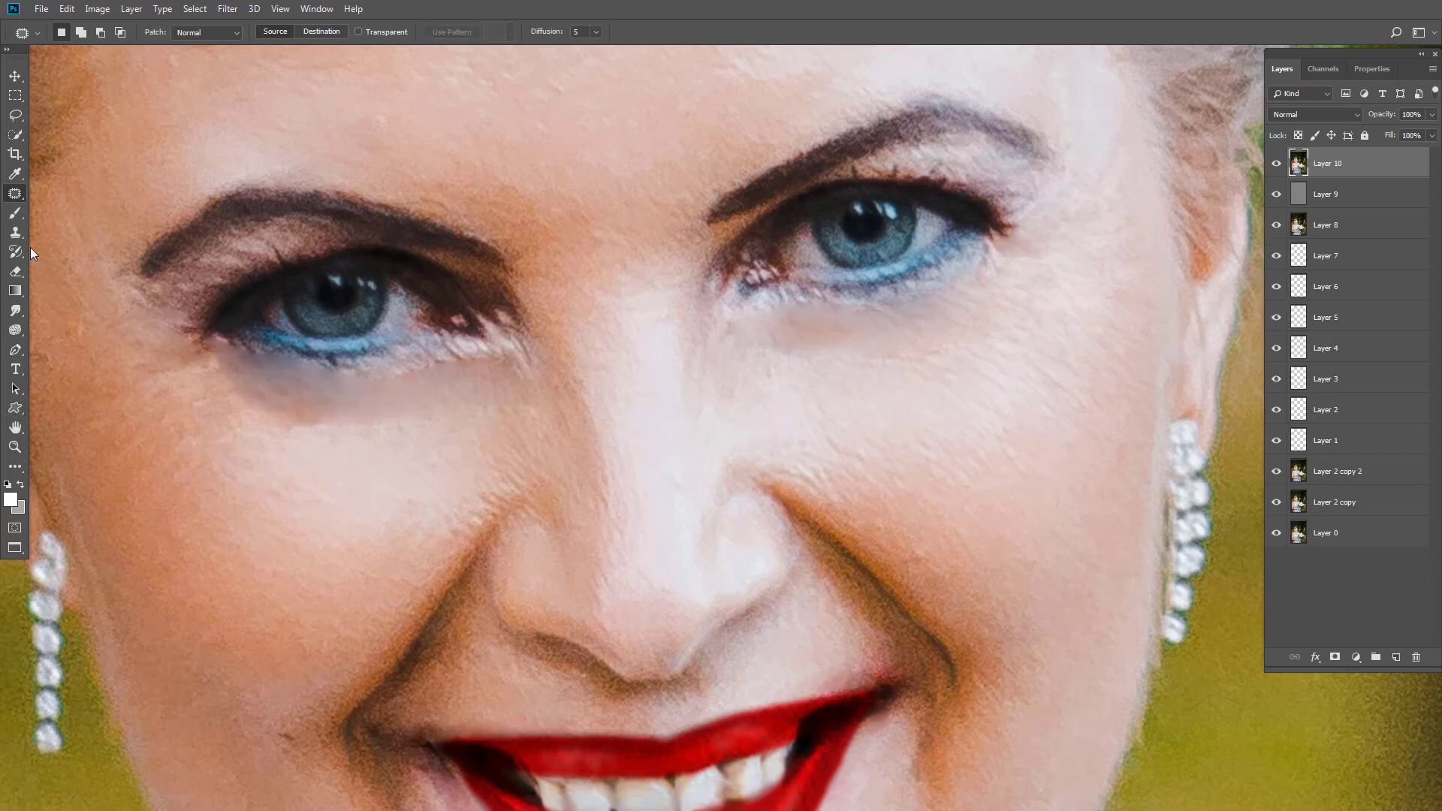
Add another new layer and use the Healing Brush to clean up the skin beneath the bride's left eye.
{"action": "right_click", "coordinate": [15, 193]}
{"action": "left_click", "coordinate": [91, 209]}
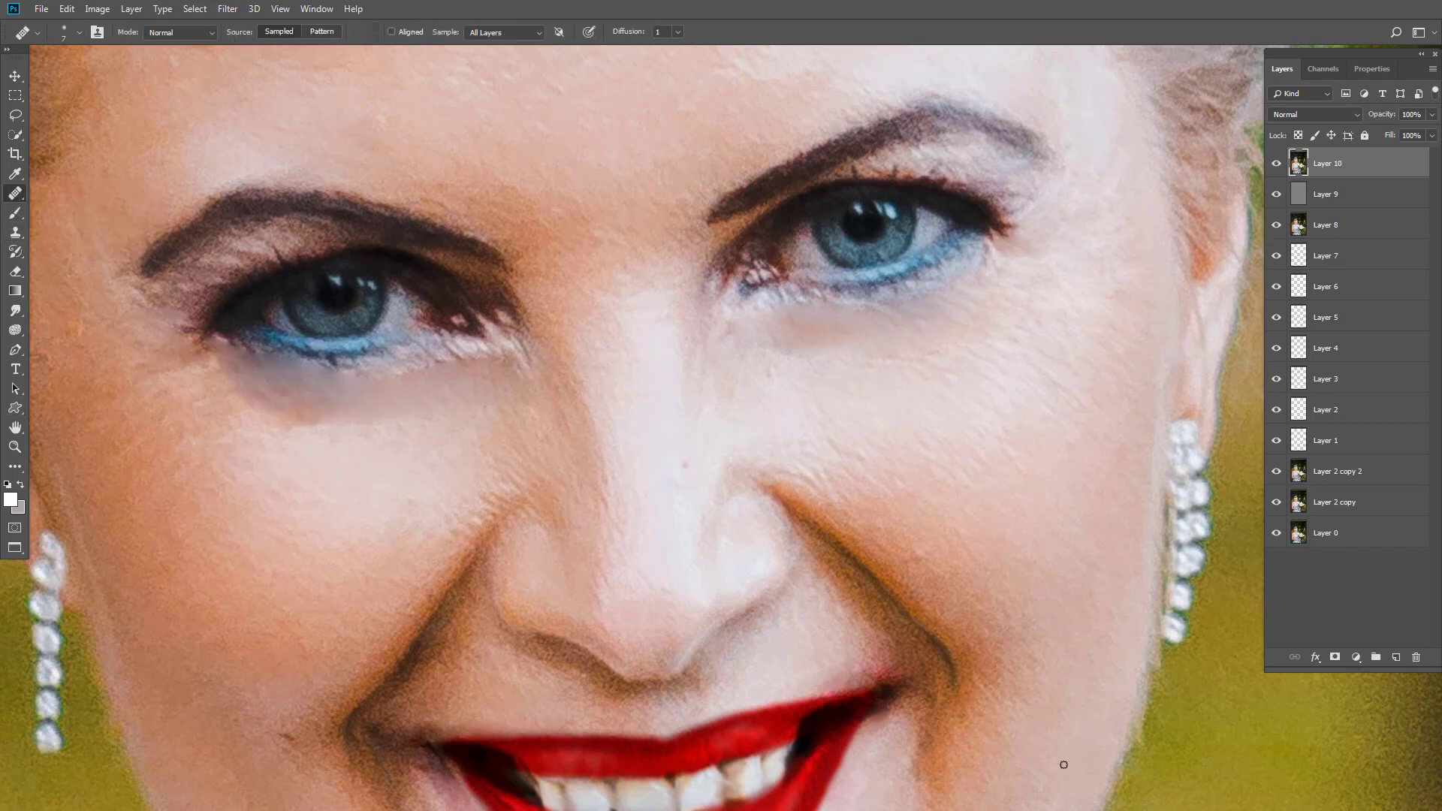
{"action": "left_click", "coordinate": [1396, 658]}
{"action": "scroll", "coordinate": [770, 323], "scroll_direction": "up", "scroll_amount": 1}
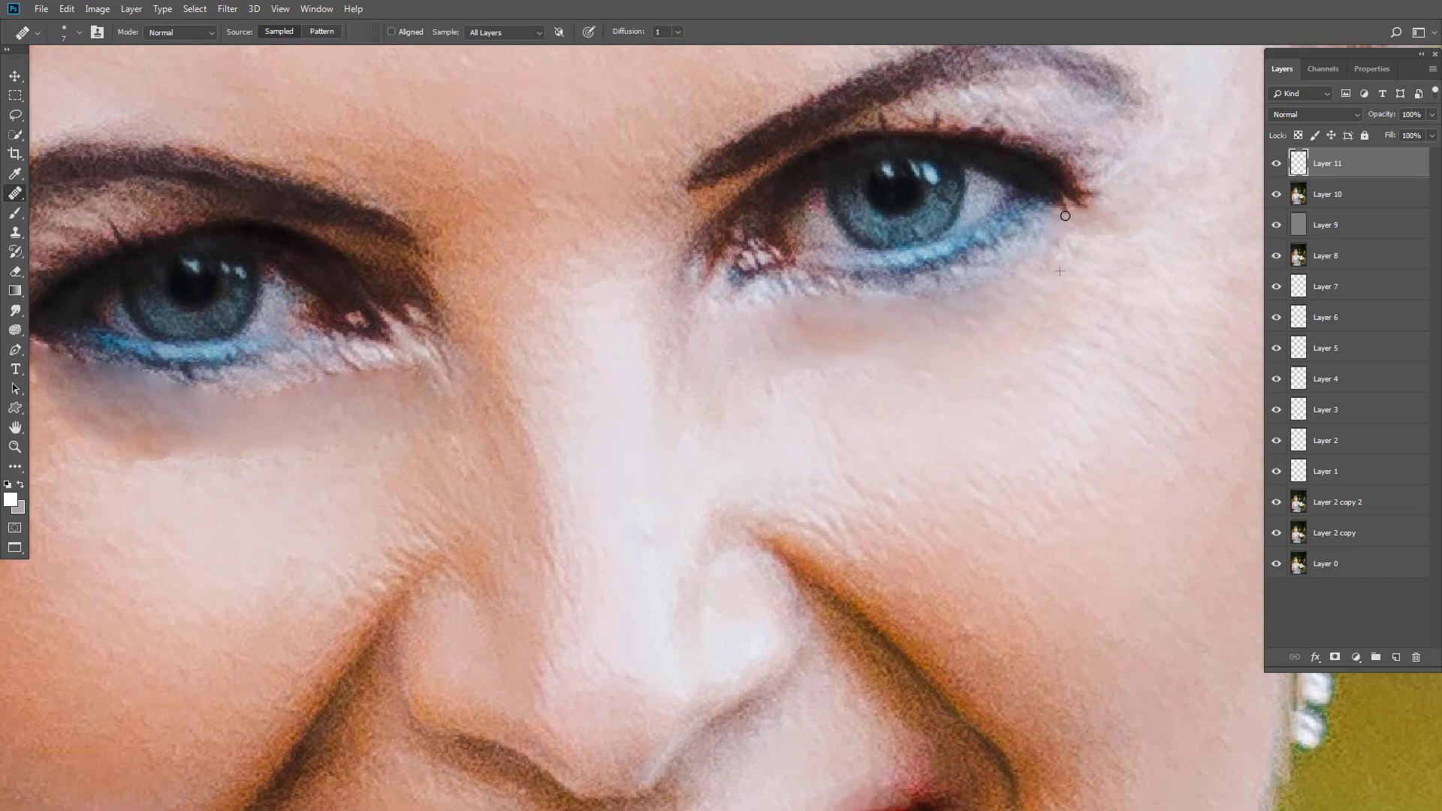
{"action": "left_click_drag", "start_coordinate": [827, 290], "coordinate": [656, 347]}
Heal the uneven skin and stray dark marks just below the lower lashes of the bride's right eye.
{"action": "left_click_drag", "start_coordinate": [385, 320], "coordinate": [680, 261]}
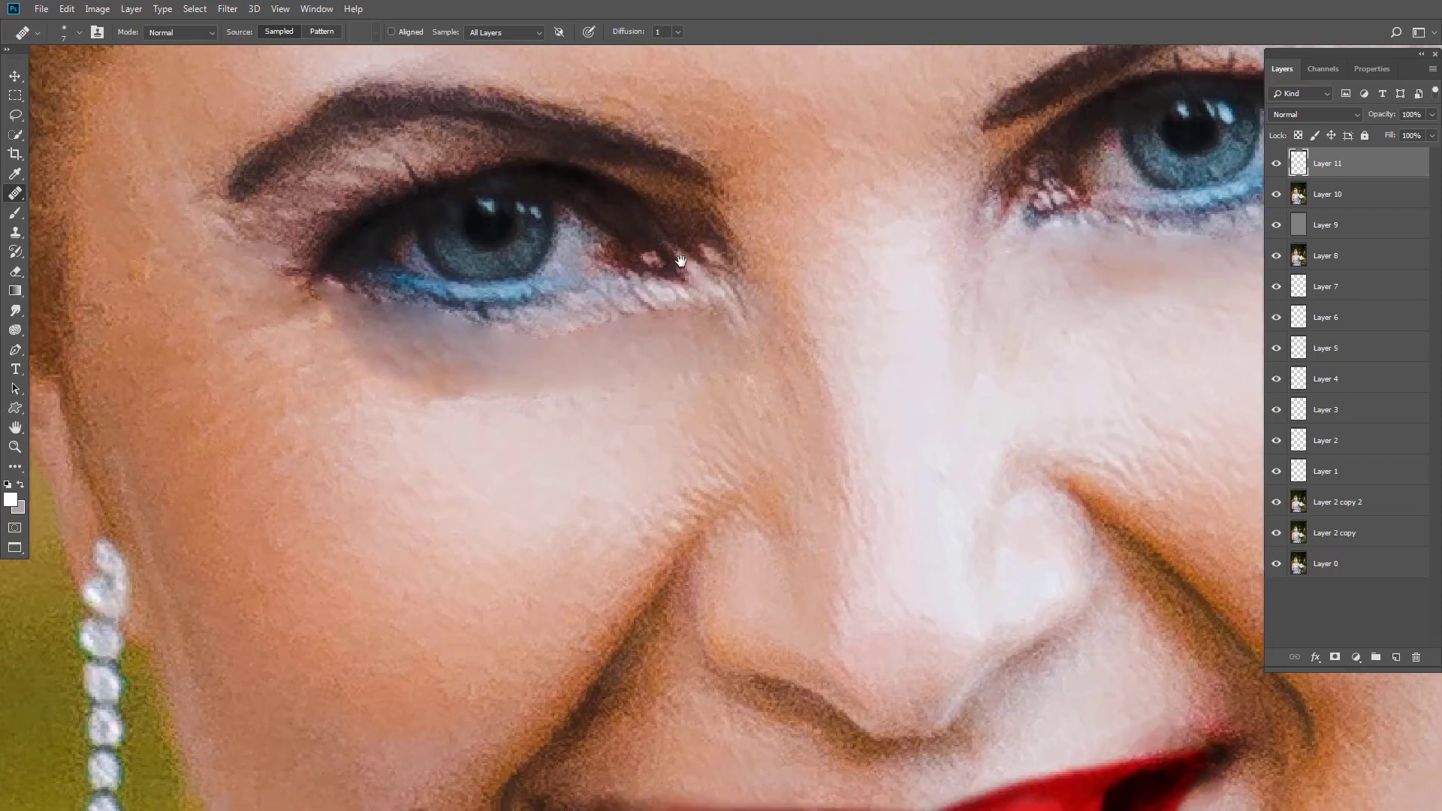
{"action": "mouse_move", "coordinate": [409, 406]}
{"action": "left_mouse_down"}
{"action": "mouse_move", "coordinate": [512, 413]}
{"action": "mouse_move", "coordinate": [542, 431]}
{"action": "left_mouse_up"}
{"action": "left_click_drag", "start_coordinate": [445, 402], "coordinate": [485, 352]}
{"action": "left_click_drag", "start_coordinate": [575, 321], "coordinate": [355, 305]}
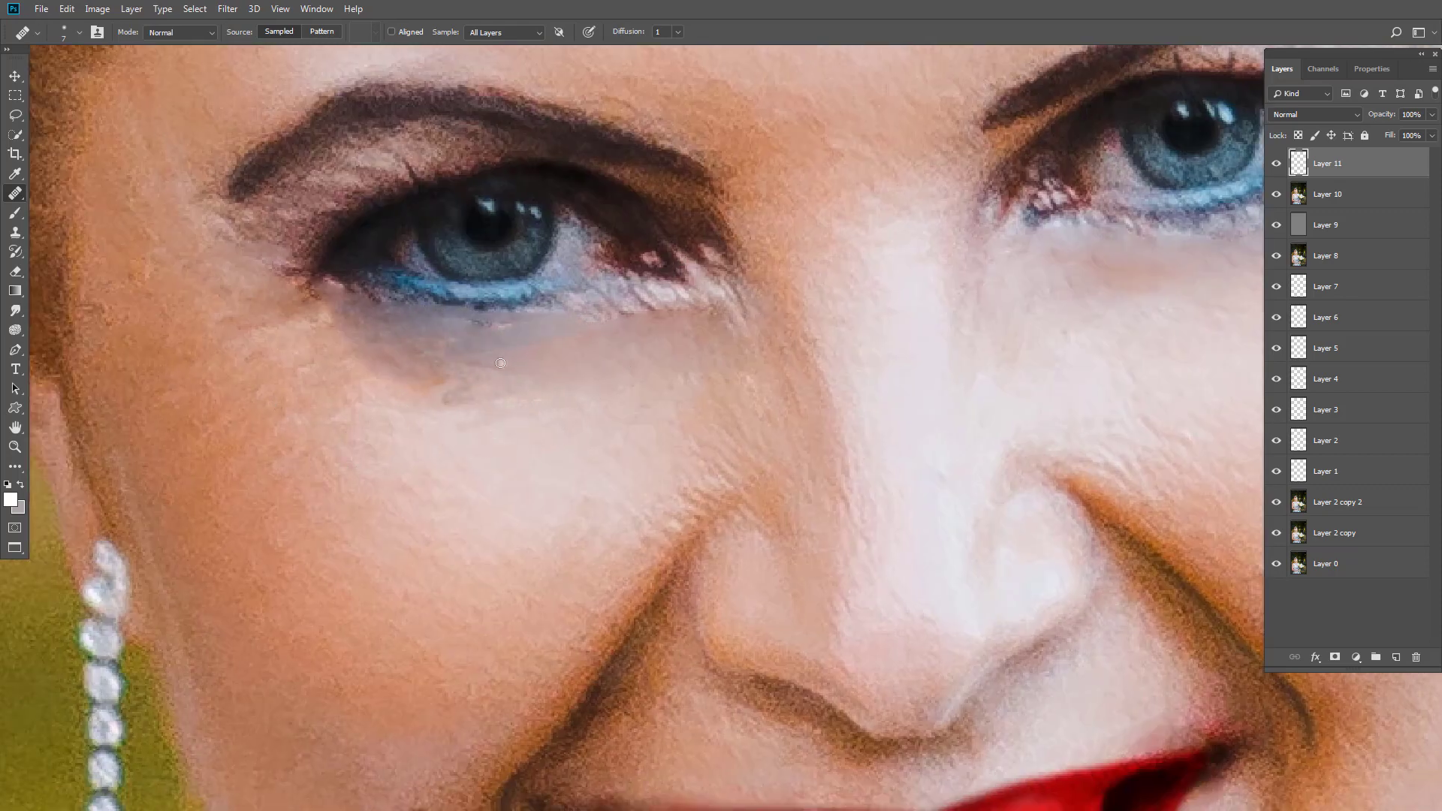
Enlarge the Healing Brush to 25 and smooth the patched area under the inner half of the bride's right eye.
{"action": "key", "text": "]"}
{"action": "key", "text": "]"}
{"action": "key", "text": "]"}
{"action": "key", "text": "]"}
{"action": "key", "text": "]"}
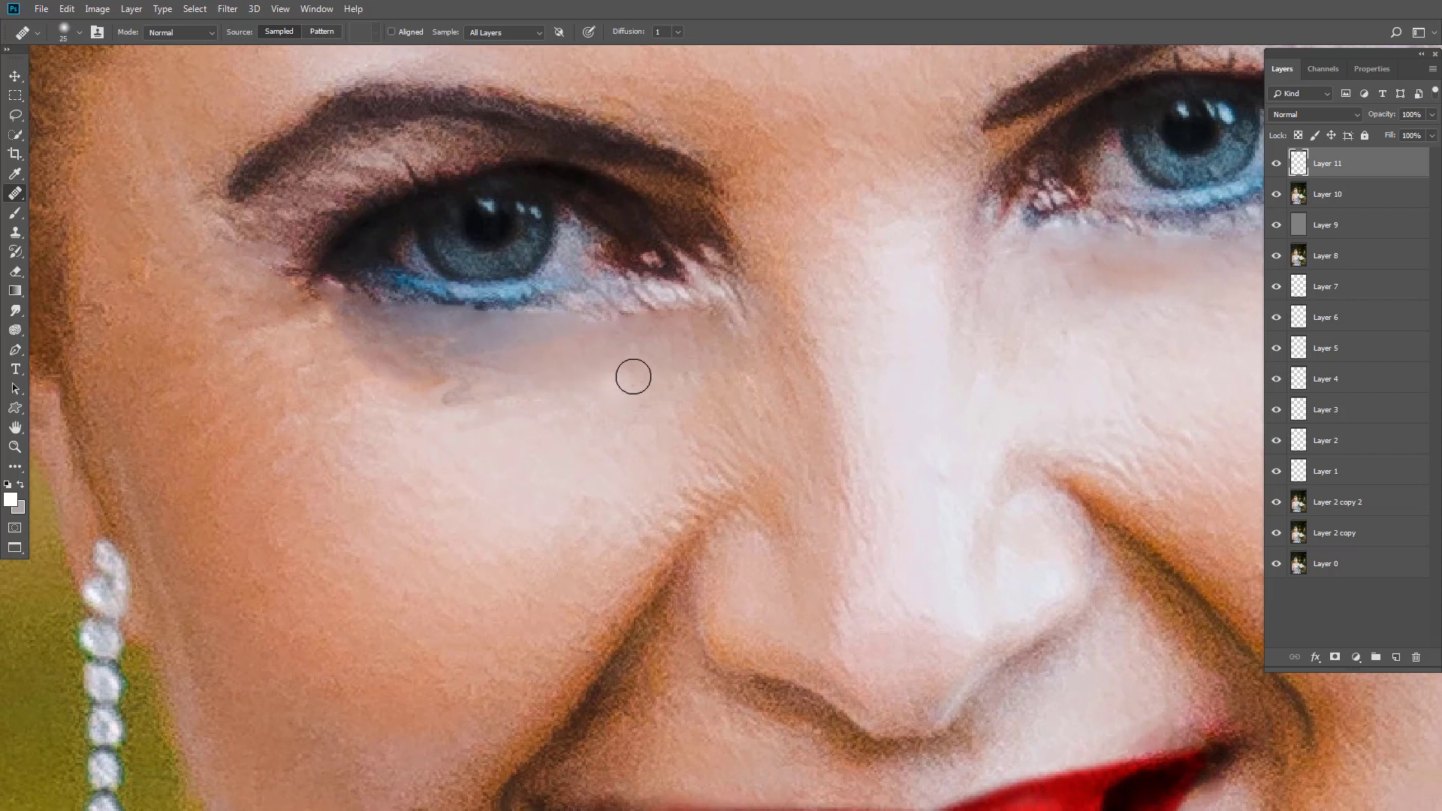
{"action": "mouse_move", "coordinate": [579, 325]}
{"action": "left_mouse_down"}
{"action": "mouse_move", "coordinate": [646, 310]}
{"action": "mouse_move", "coordinate": [514, 368]}
{"action": "left_mouse_up"}
{"action": "scroll", "coordinate": [514, 369], "scroll_direction": "down", "scroll_amount": 2}
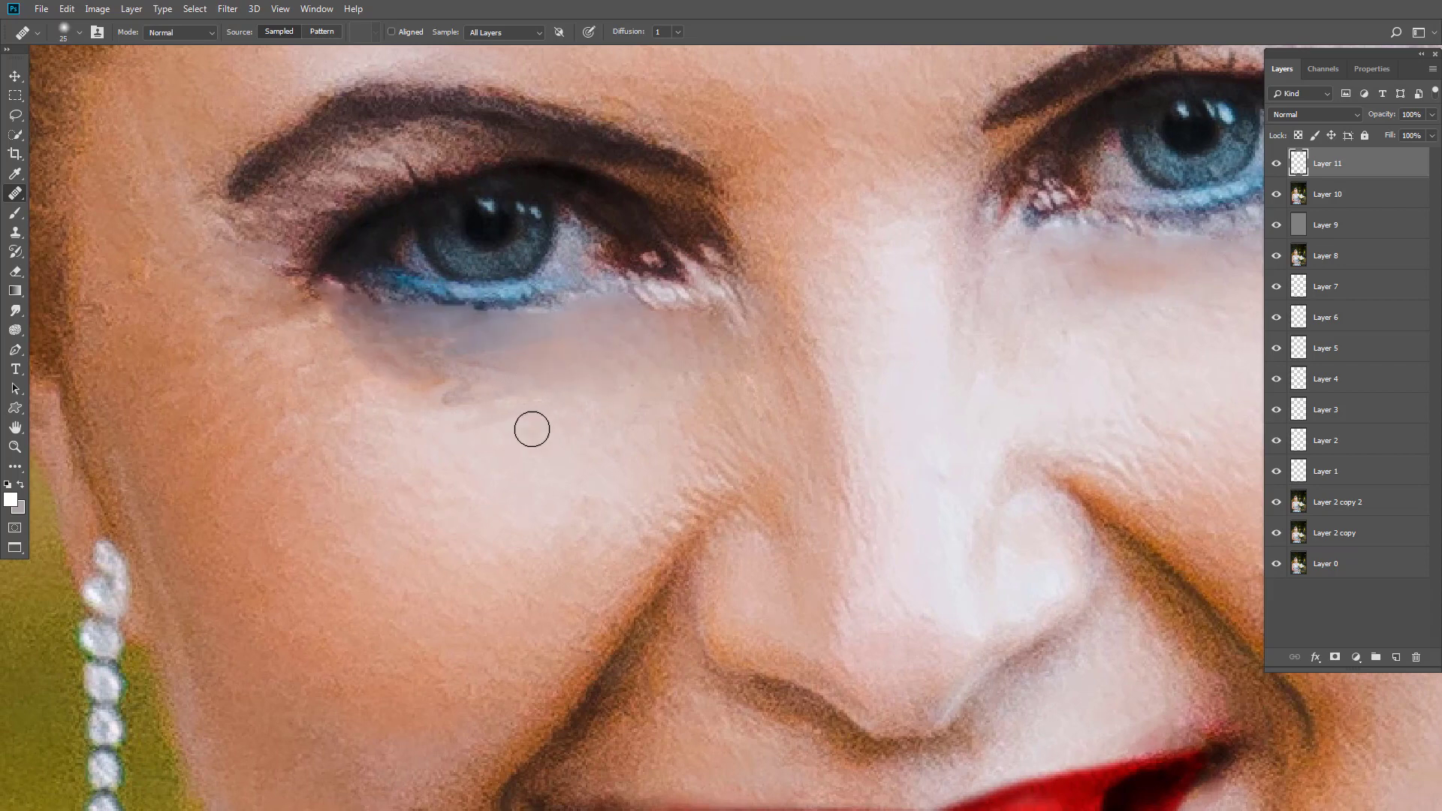
Lower the opacity of Layer 11 to 49% and compare the under-eye healing with the layer hidden and shown.
{"action": "scroll", "coordinate": [451, 460], "scroll_direction": "down", "scroll_amount": 2}
{"action": "scroll", "coordinate": [481, 465], "scroll_direction": "down", "scroll_amount": 2}
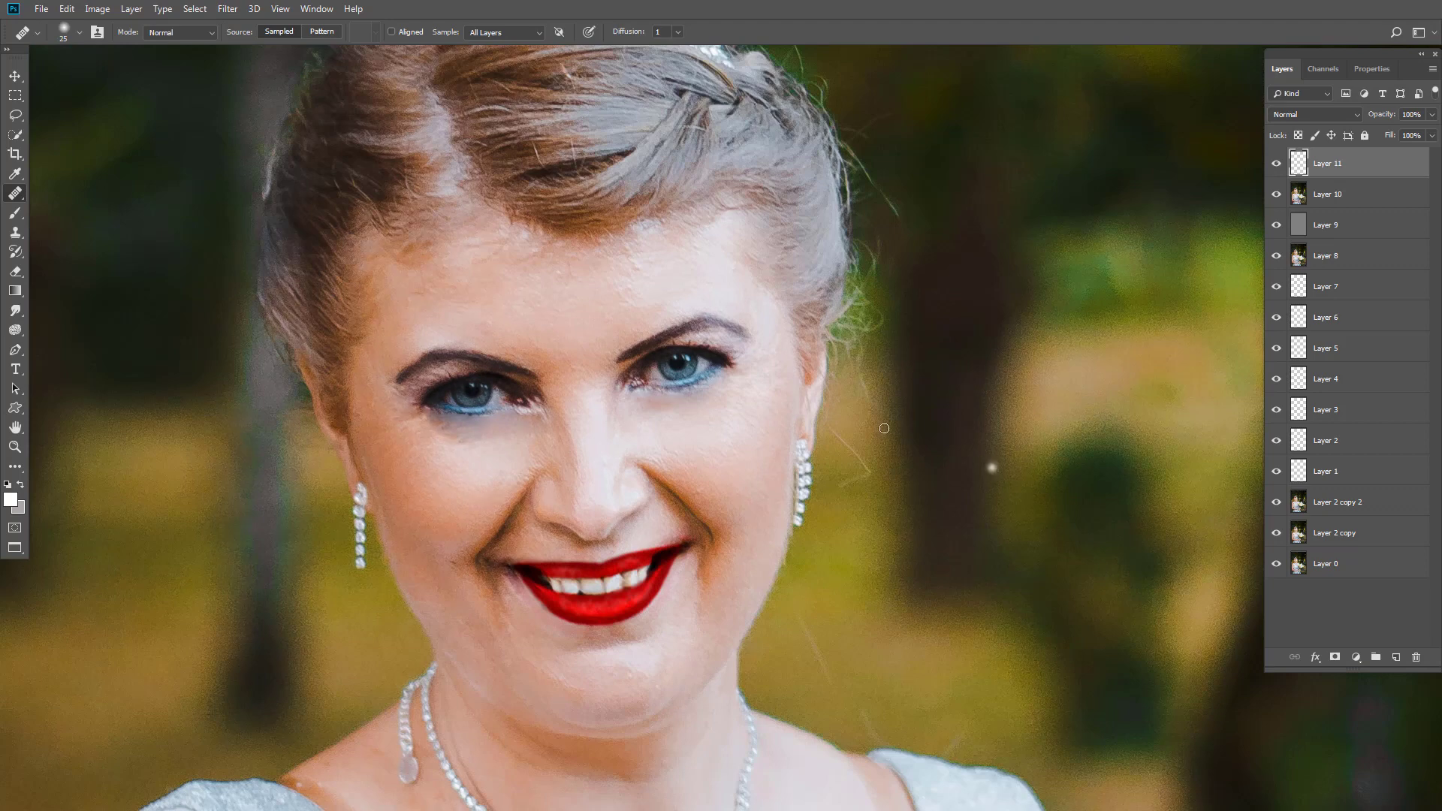
{"action": "scroll", "coordinate": [884, 429], "scroll_direction": "down", "scroll_amount": 1}
{"action": "scroll", "coordinate": [527, 401], "scroll_direction": "up", "scroll_amount": 2}
{"action": "left_click", "coordinate": [1432, 115]}
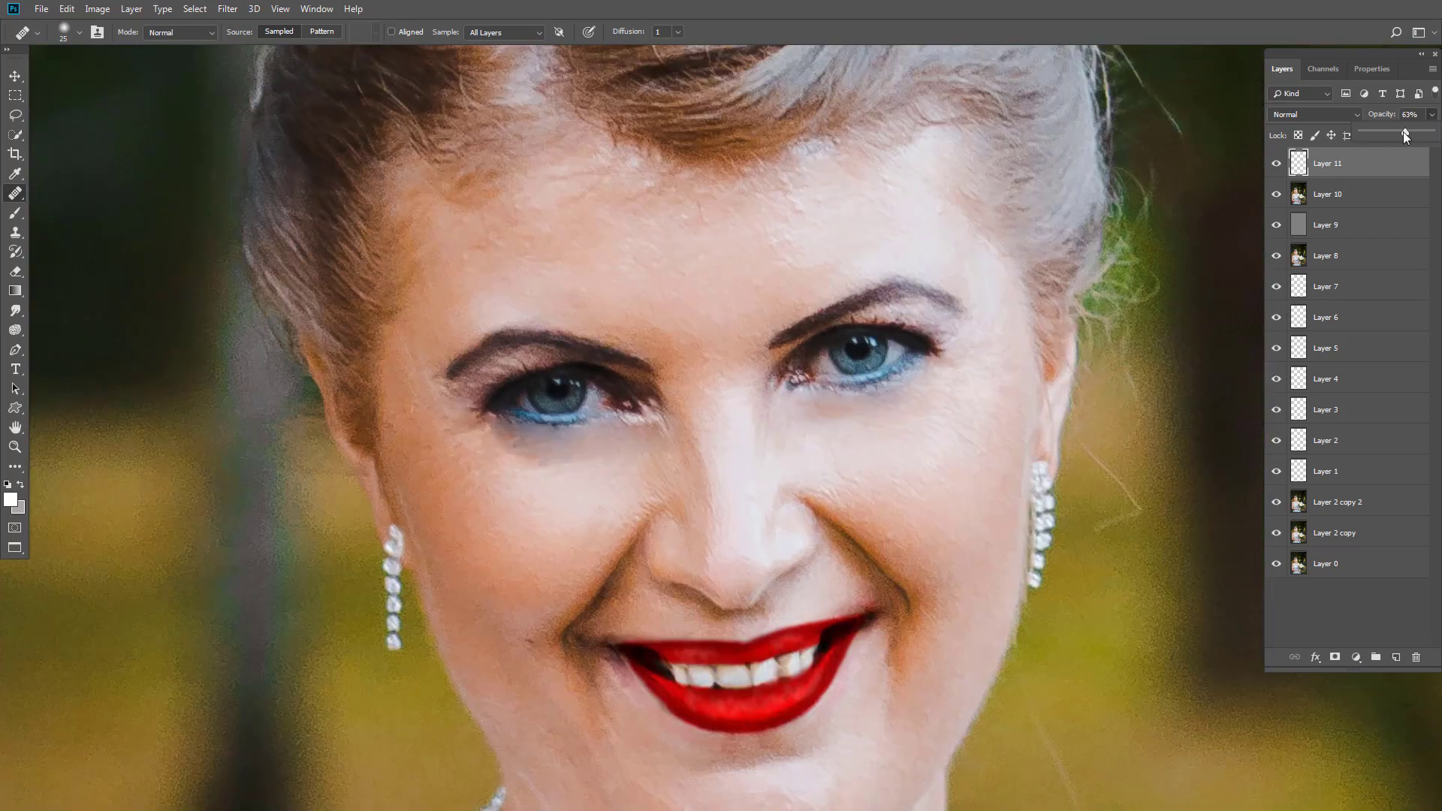
{"action": "left_click_drag", "start_coordinate": [1389, 155], "coordinate": [1396, 156]}
{"action": "left_click", "coordinate": [1276, 166]}
{"action": "left_click", "coordinate": [1276, 166]}
Compare the photo with Layer 10 hidden and shown, and reduce that layer's opacity to 57%.
{"action": "left_click", "coordinate": [1276, 194]}
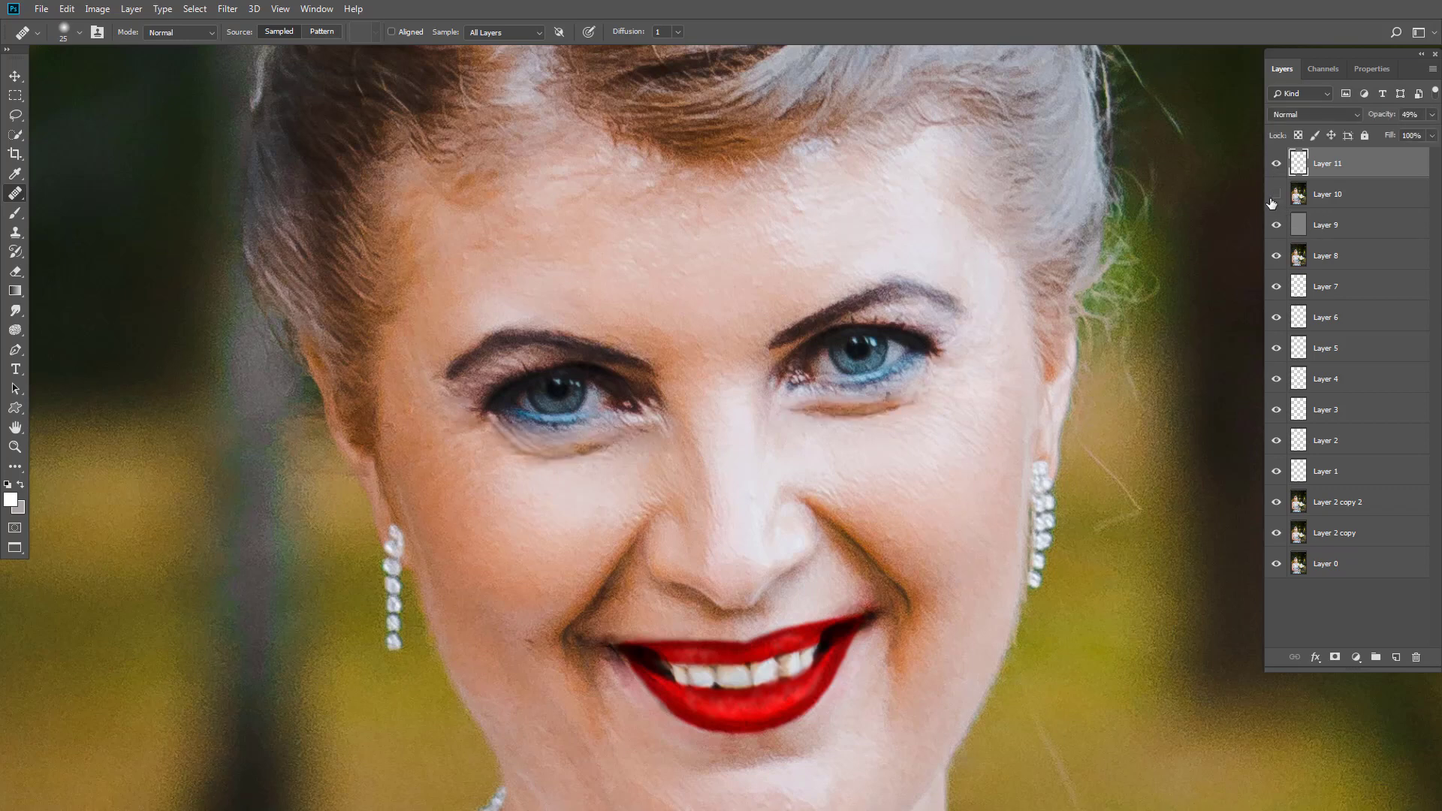
{"action": "left_click", "coordinate": [1276, 194]}
{"action": "left_click", "coordinate": [1375, 194]}
{"action": "left_click", "coordinate": [1431, 115]}
{"action": "left_click_drag", "start_coordinate": [1408, 133], "coordinate": [1403, 140]}
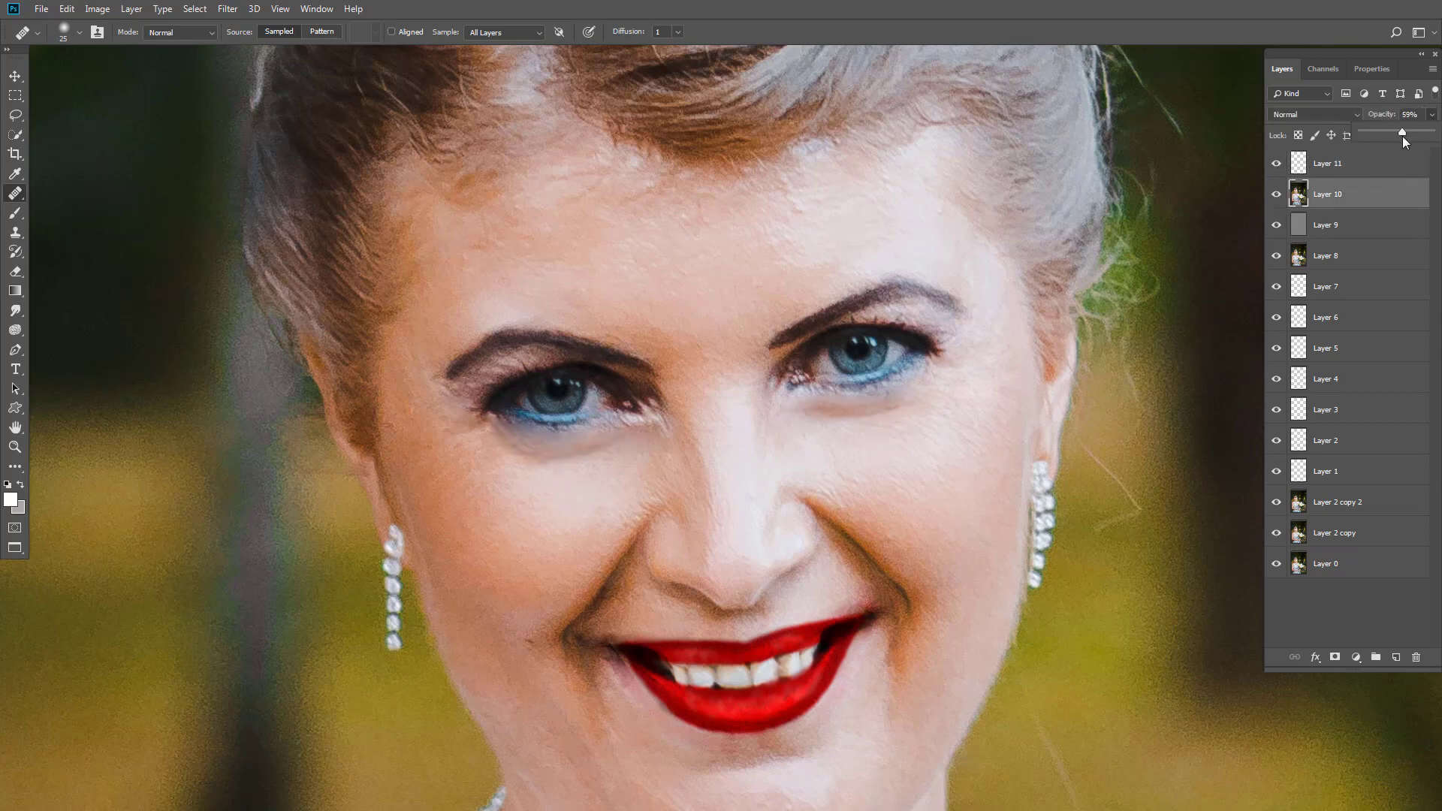
{"action": "scroll", "coordinate": [867, 562], "scroll_direction": "down", "scroll_amount": 4}
{"action": "scroll", "coordinate": [867, 562], "scroll_direction": "up", "scroll_amount": 3}
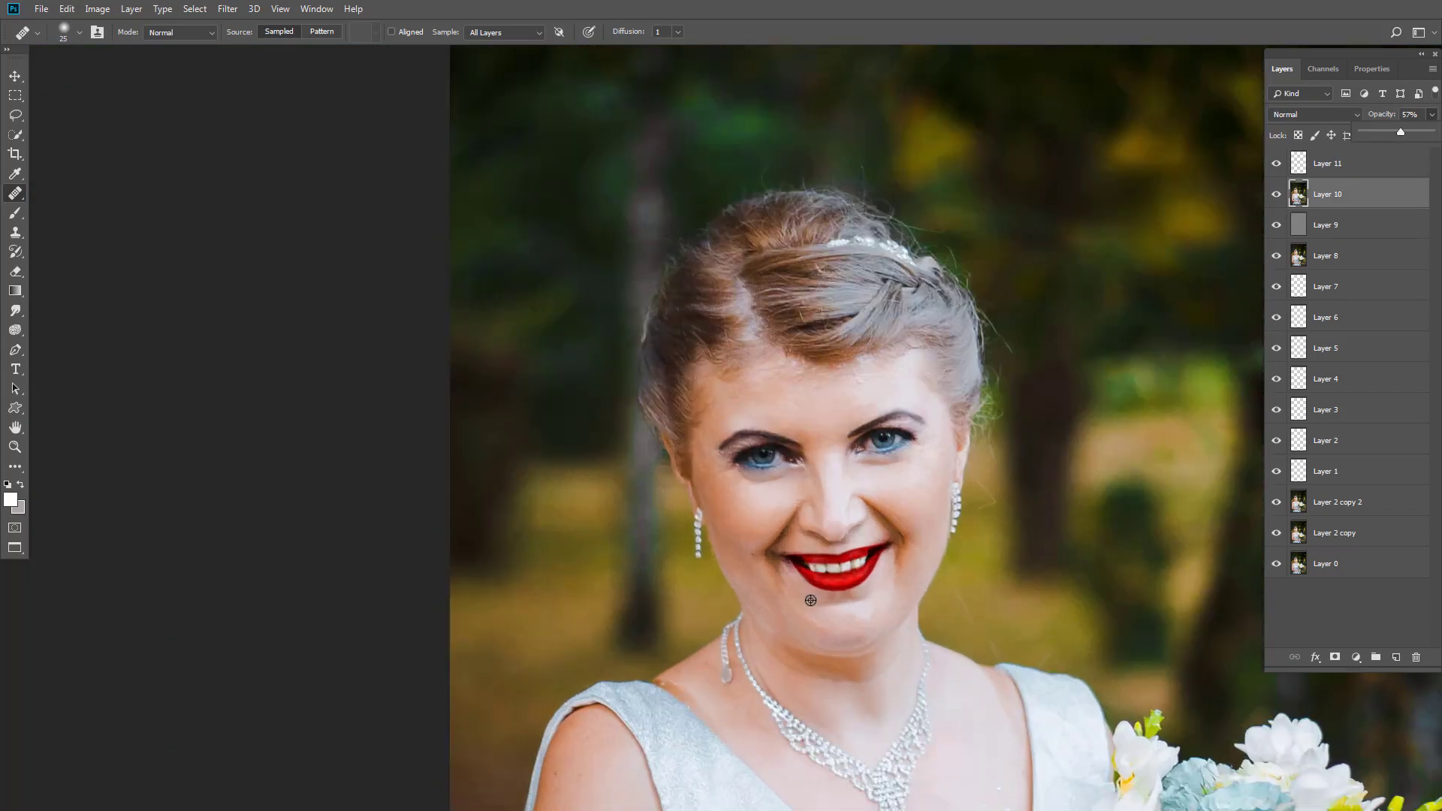
{"action": "scroll", "coordinate": [867, 562], "scroll_direction": "up", "scroll_amount": 1}
{"action": "left_click_drag", "start_coordinate": [999, 506], "coordinate": [826, 459]}
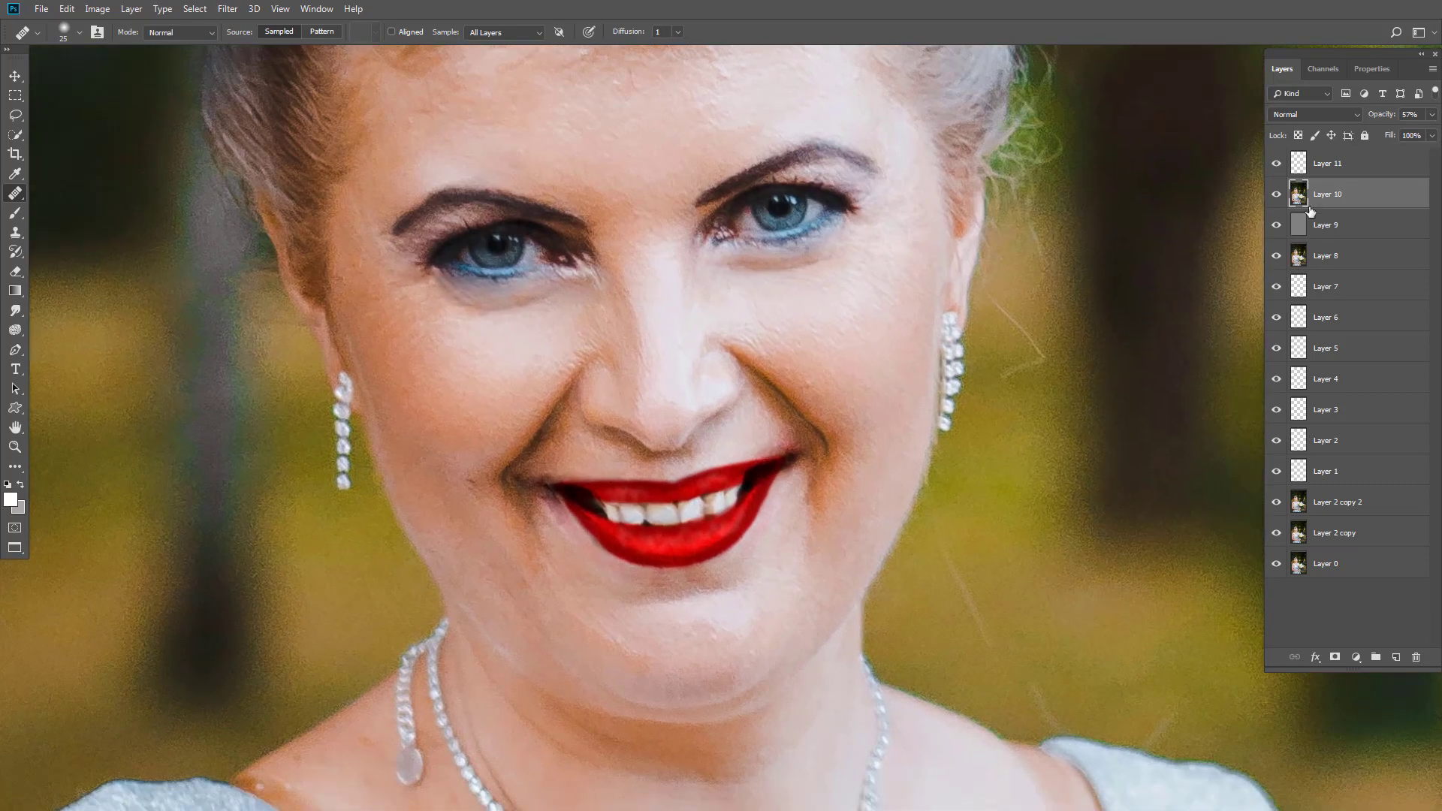
Stamp all visible layers into a new layer above Layer 11 and open it in the Camera Raw Filter.
{"action": "left_click", "coordinate": [1320, 173]}
{"action": "key", "text": "ctrl+shift+alt+e"}
{"action": "left_click", "coordinate": [228, 9]}
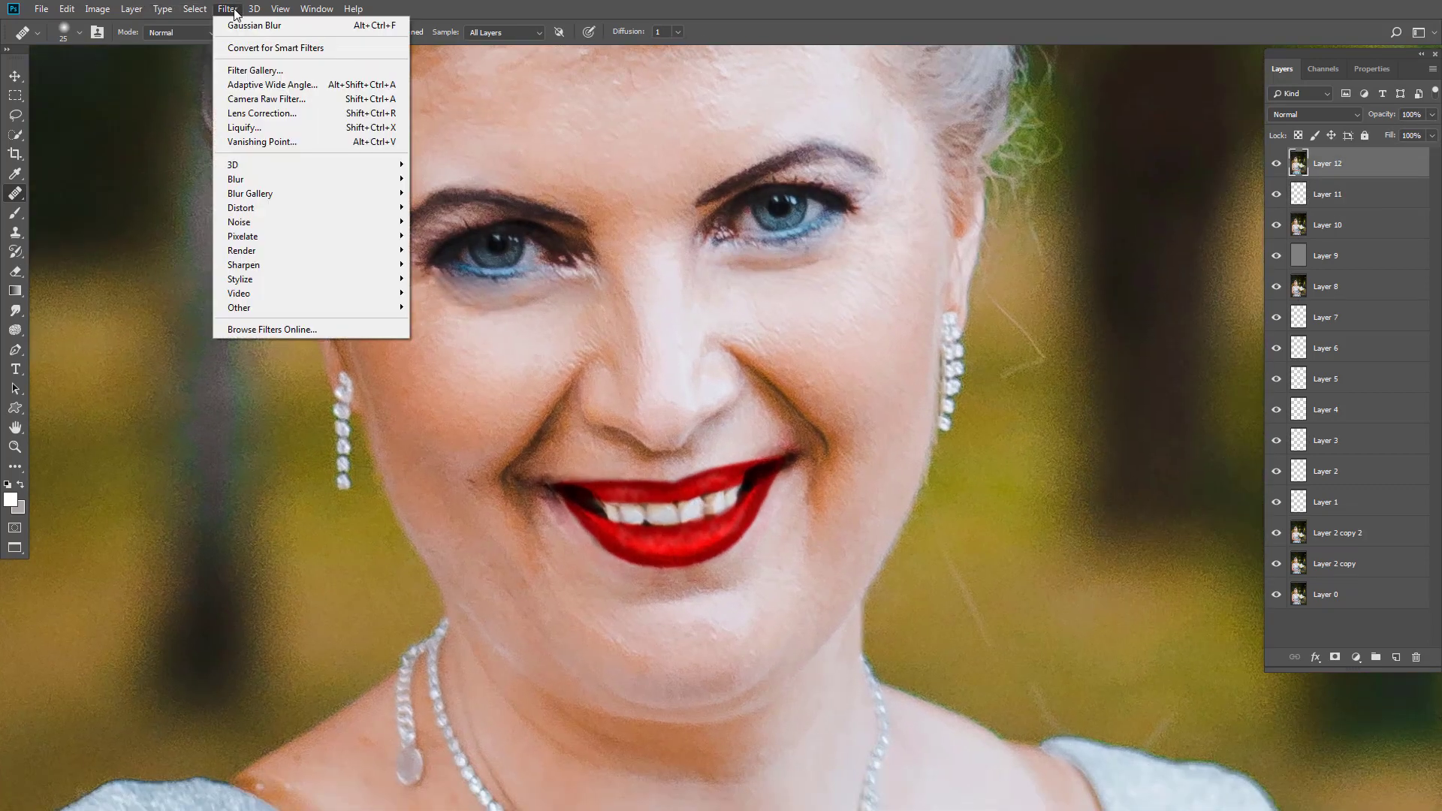
{"action": "left_click", "coordinate": [252, 94]}
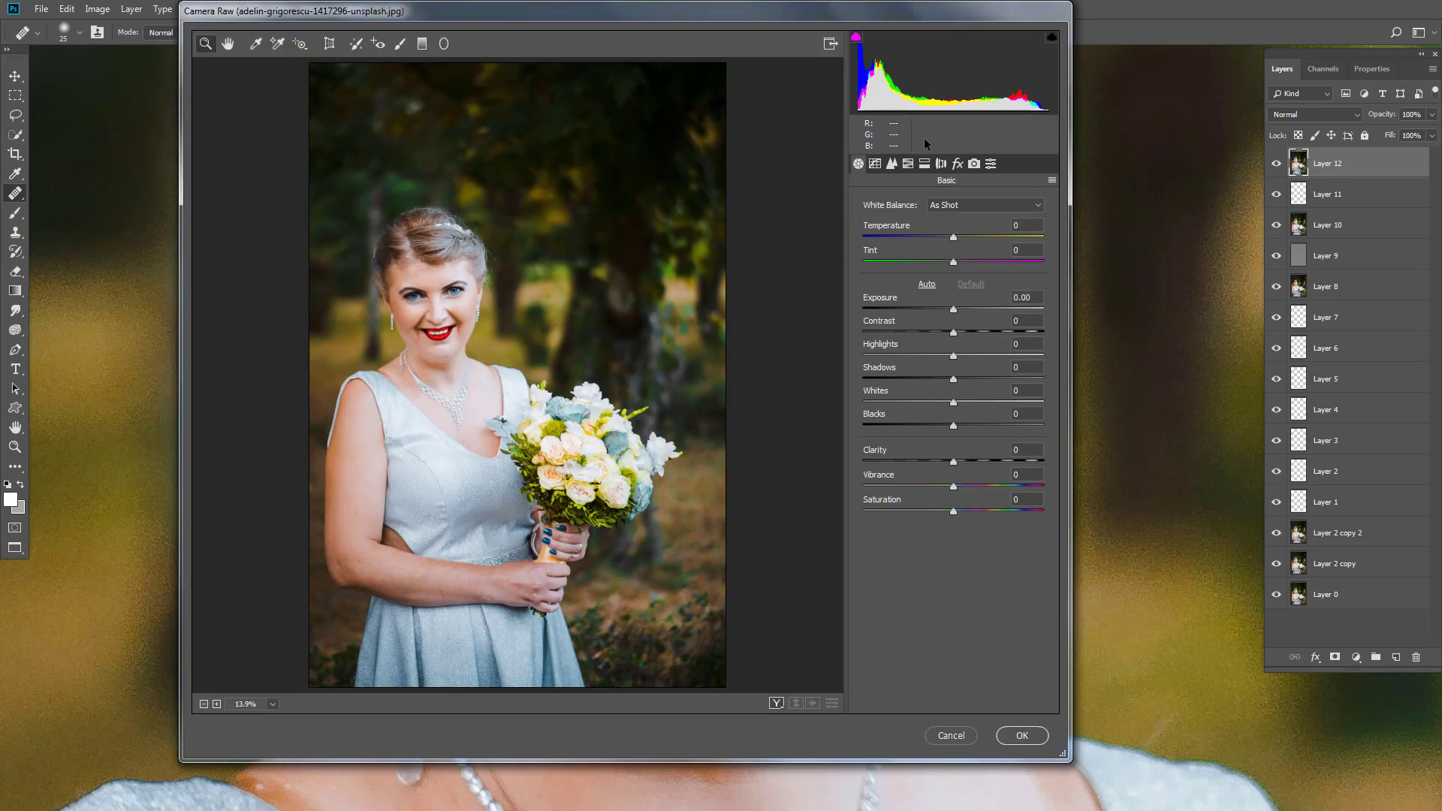
Apply sharpening with amount 150, radius 3.0 and detail 0, plus luminance noise reduction at 100.
{"action": "left_click", "coordinate": [908, 163]}
{"action": "left_click", "coordinate": [892, 163]}
{"action": "left_click_drag", "start_coordinate": [886, 224], "coordinate": [1067, 225]}
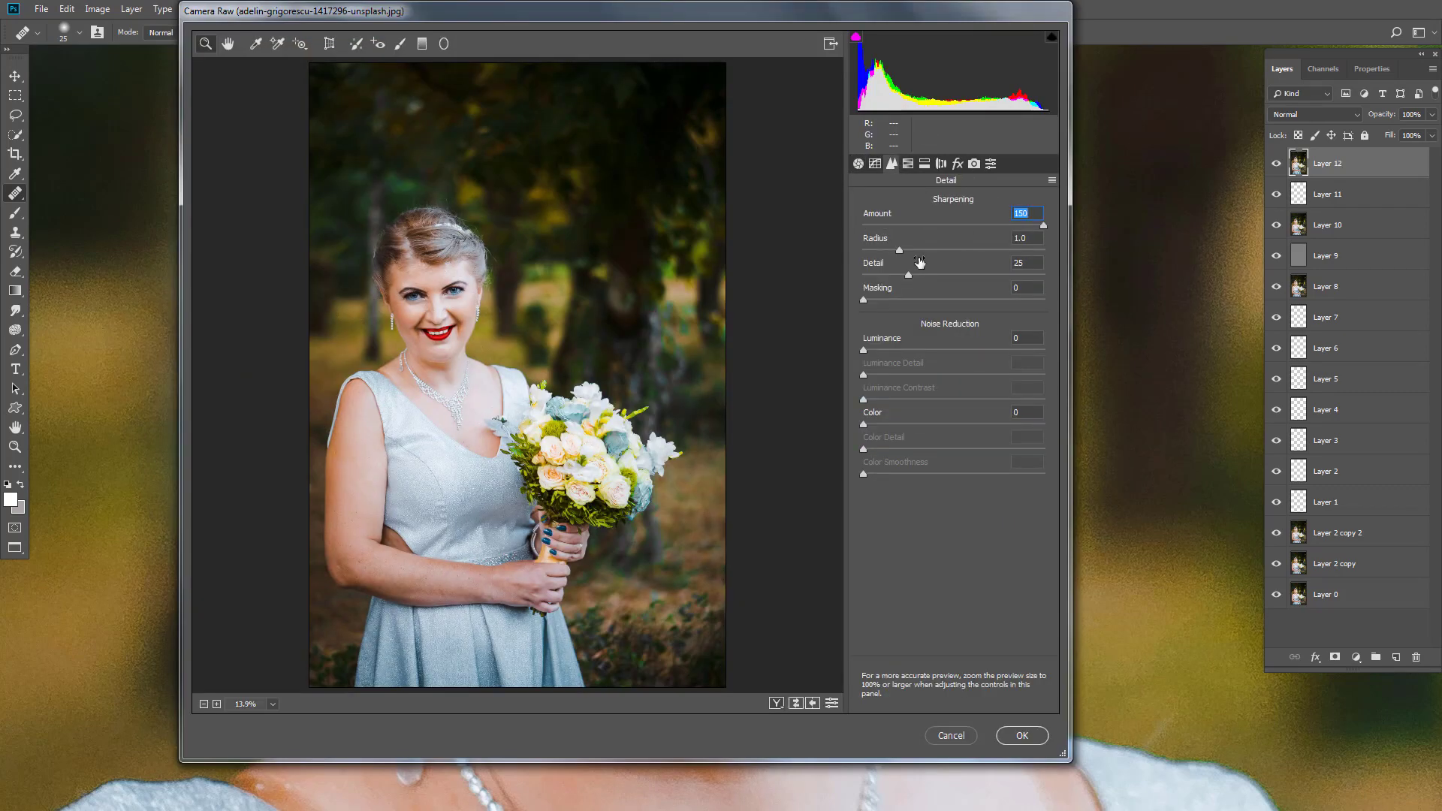
{"action": "left_click_drag", "start_coordinate": [900, 249], "coordinate": [1145, 272]}
{"action": "left_click_drag", "start_coordinate": [864, 349], "coordinate": [1133, 355]}
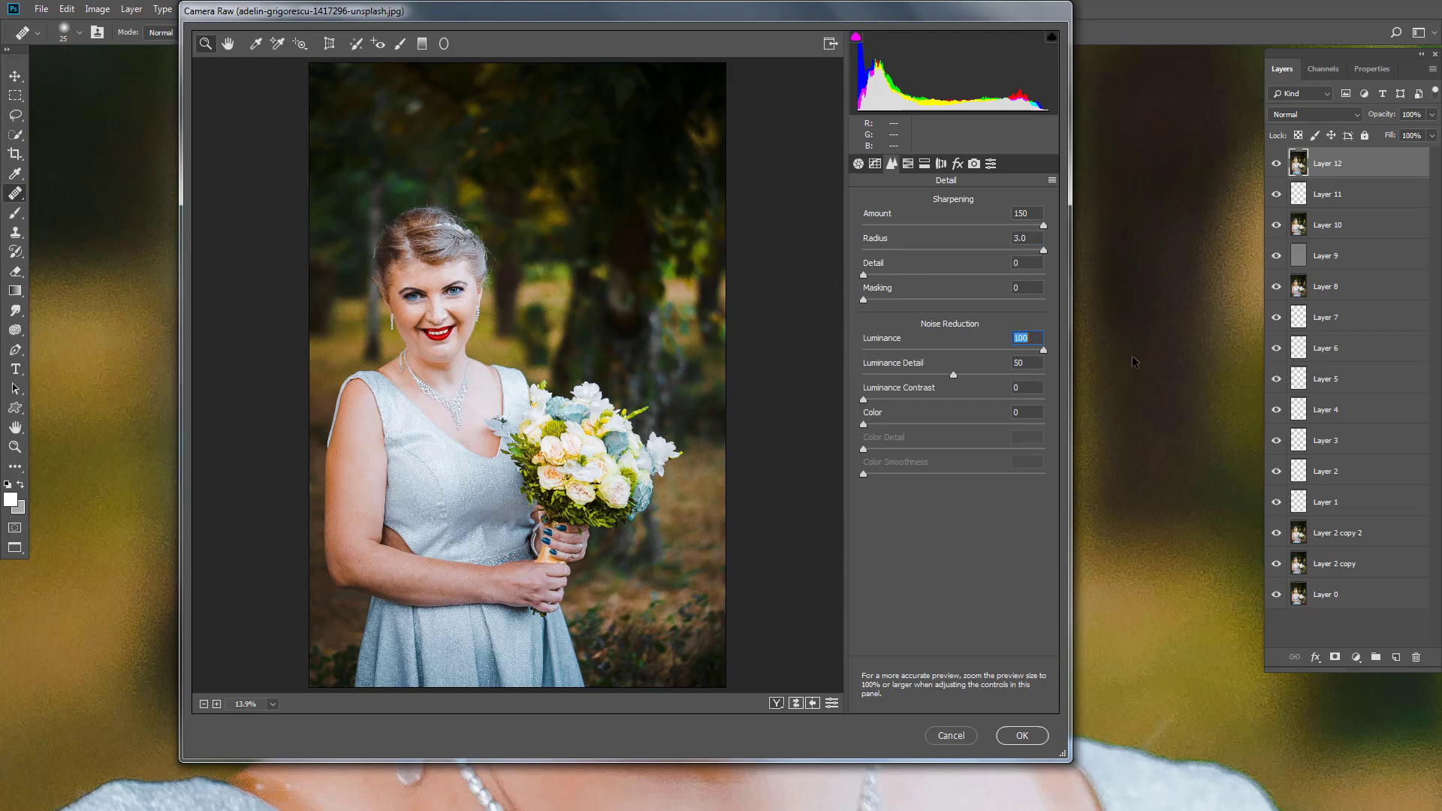
{"action": "left_click", "coordinate": [1021, 735]}
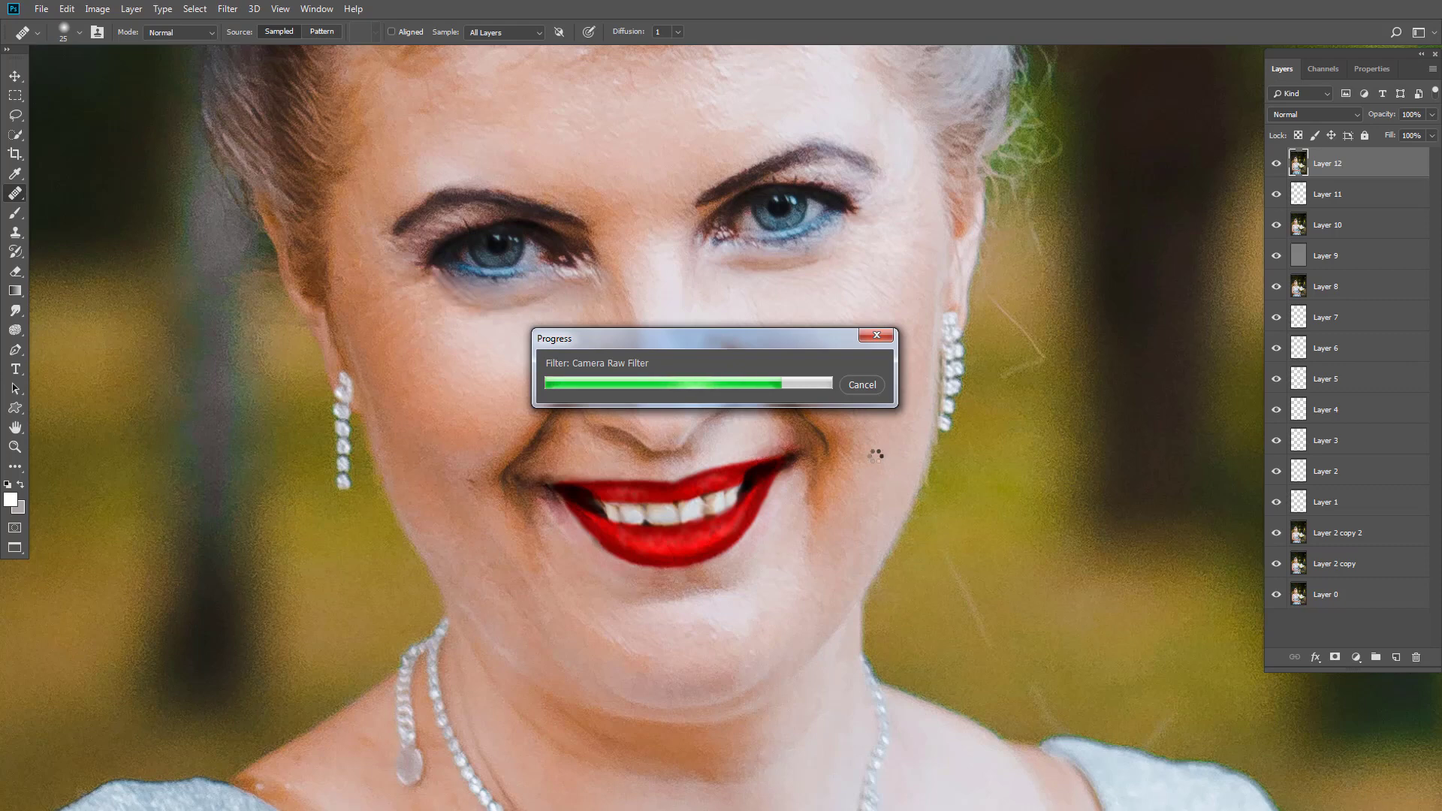
Reduce the opacity of the Camera Raw-filtered Layer 12 to 30% while checking the effect on the face.
{"action": "scroll", "coordinate": [792, 462], "scroll_direction": "down", "scroll_amount": 4}
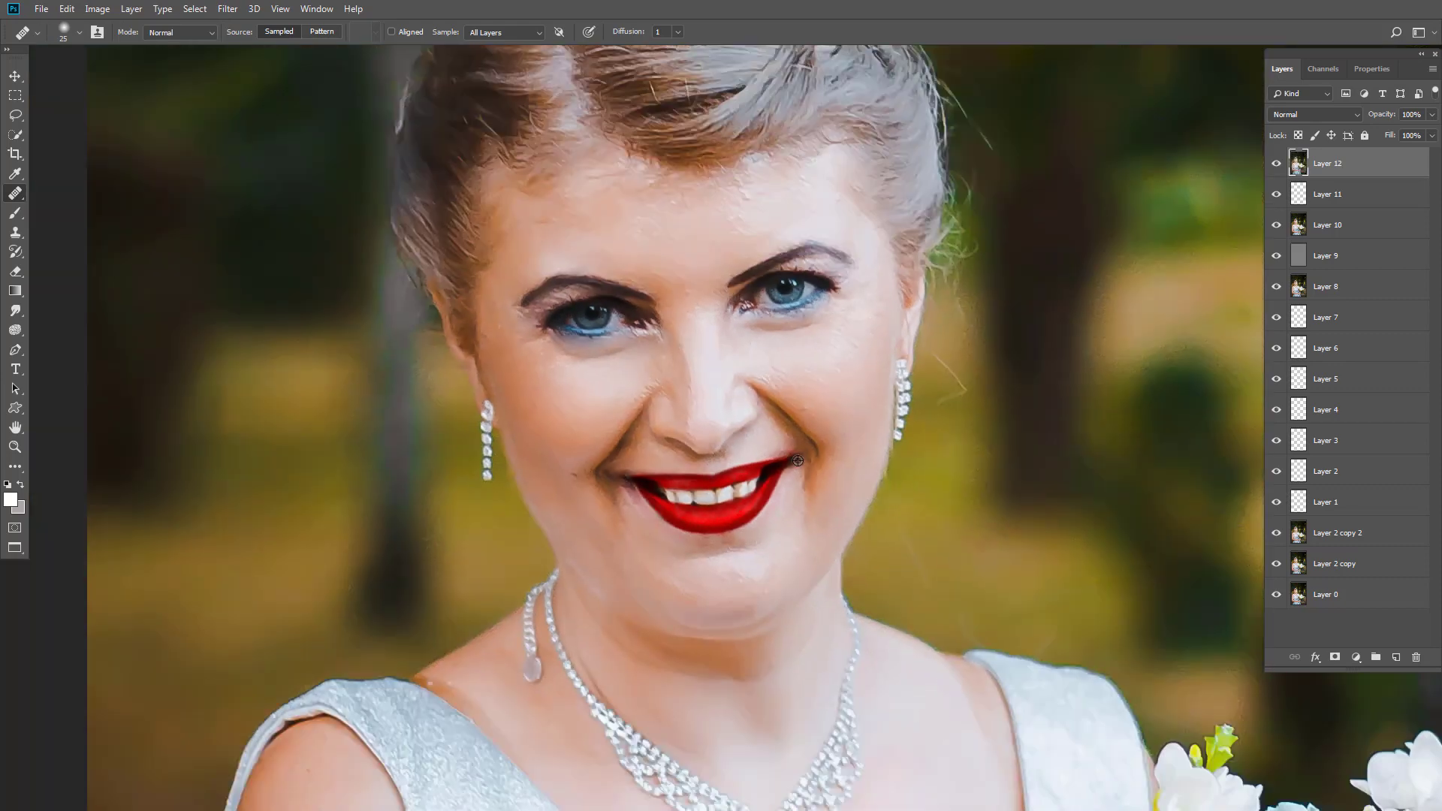
{"action": "scroll", "coordinate": [792, 462], "scroll_direction": "up", "scroll_amount": 4}
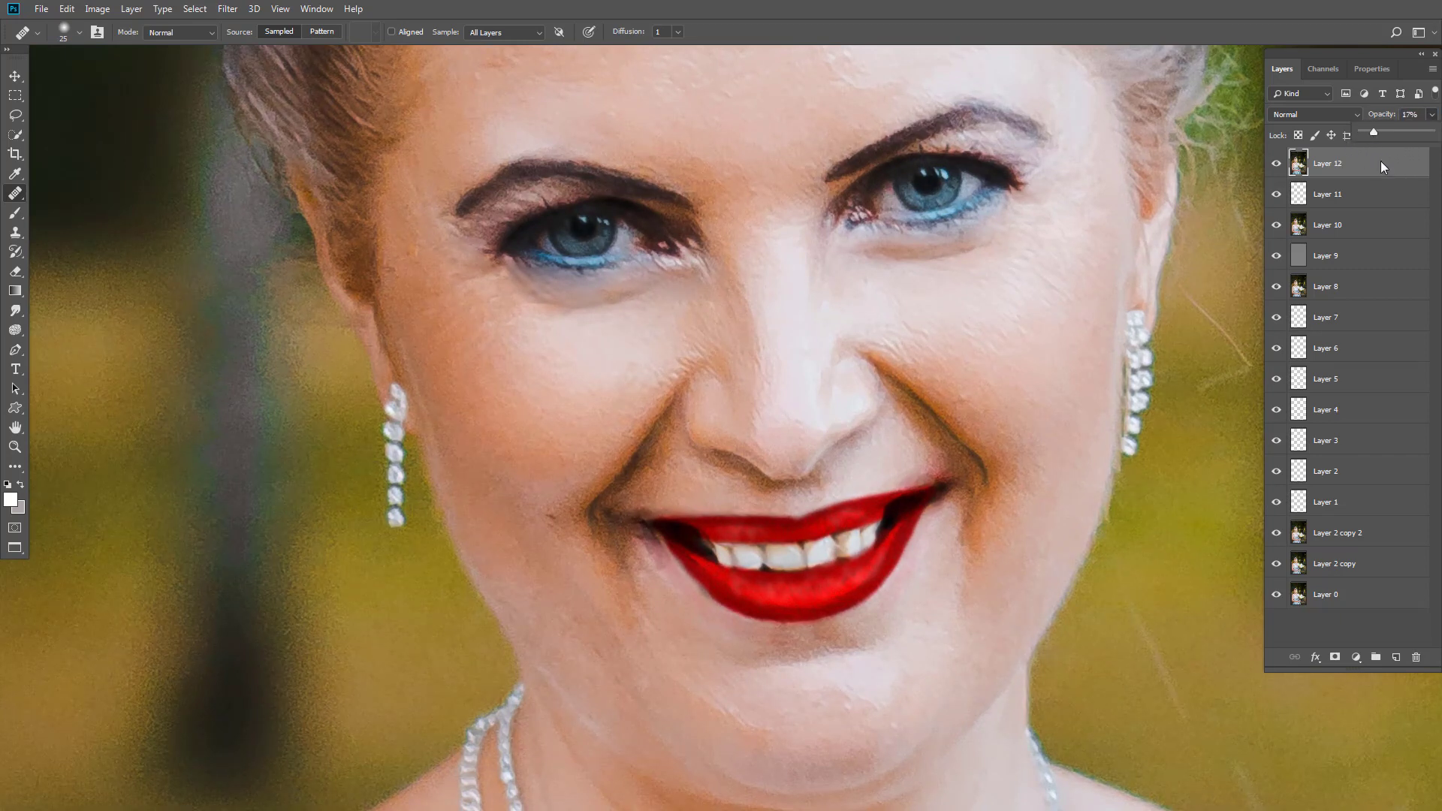
{"action": "key", "text": "3"}
{"action": "scroll", "coordinate": [976, 422], "scroll_direction": "down", "scroll_amount": 4}
{"action": "scroll", "coordinate": [902, 495], "scroll_direction": "up", "scroll_amount": 4}
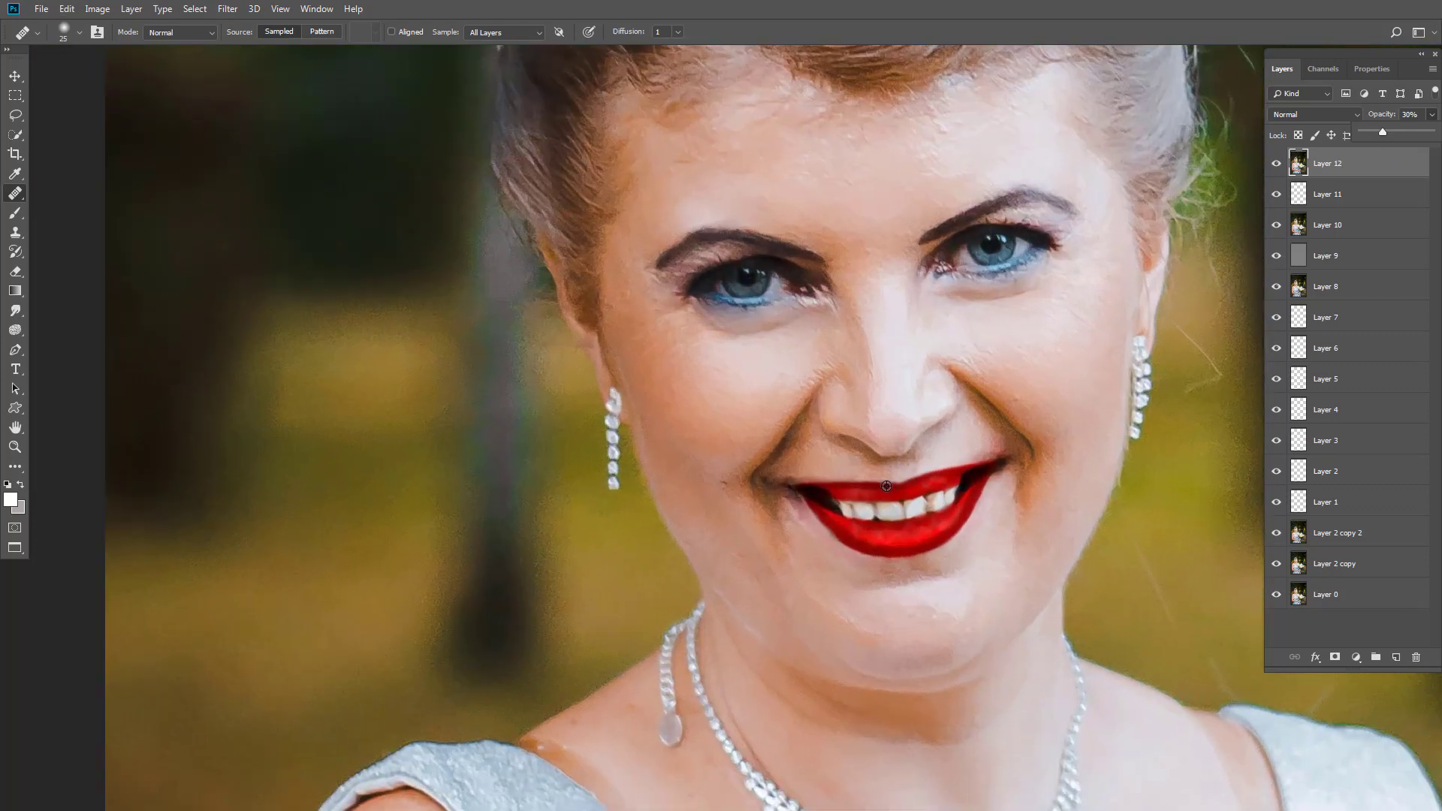
{"action": "left_click_drag", "start_coordinate": [1008, 403], "coordinate": [843, 346]}
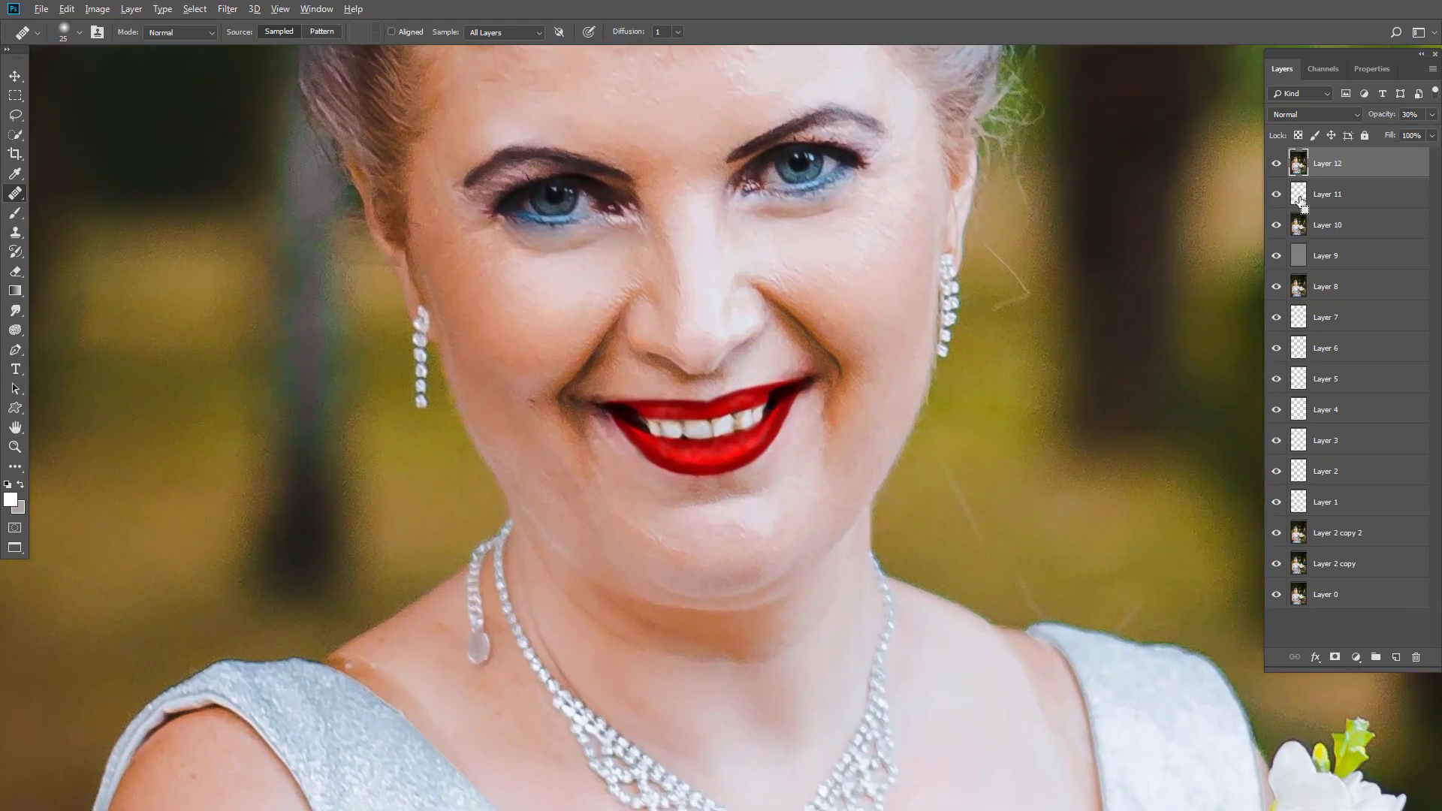
Stamp the visible layers into another new layer, desaturate it and set its blend mode to Overlay.
{"action": "key", "text": "ctrl+shift+alt+e"}
{"action": "key", "text": "ctrl+shift+u"}
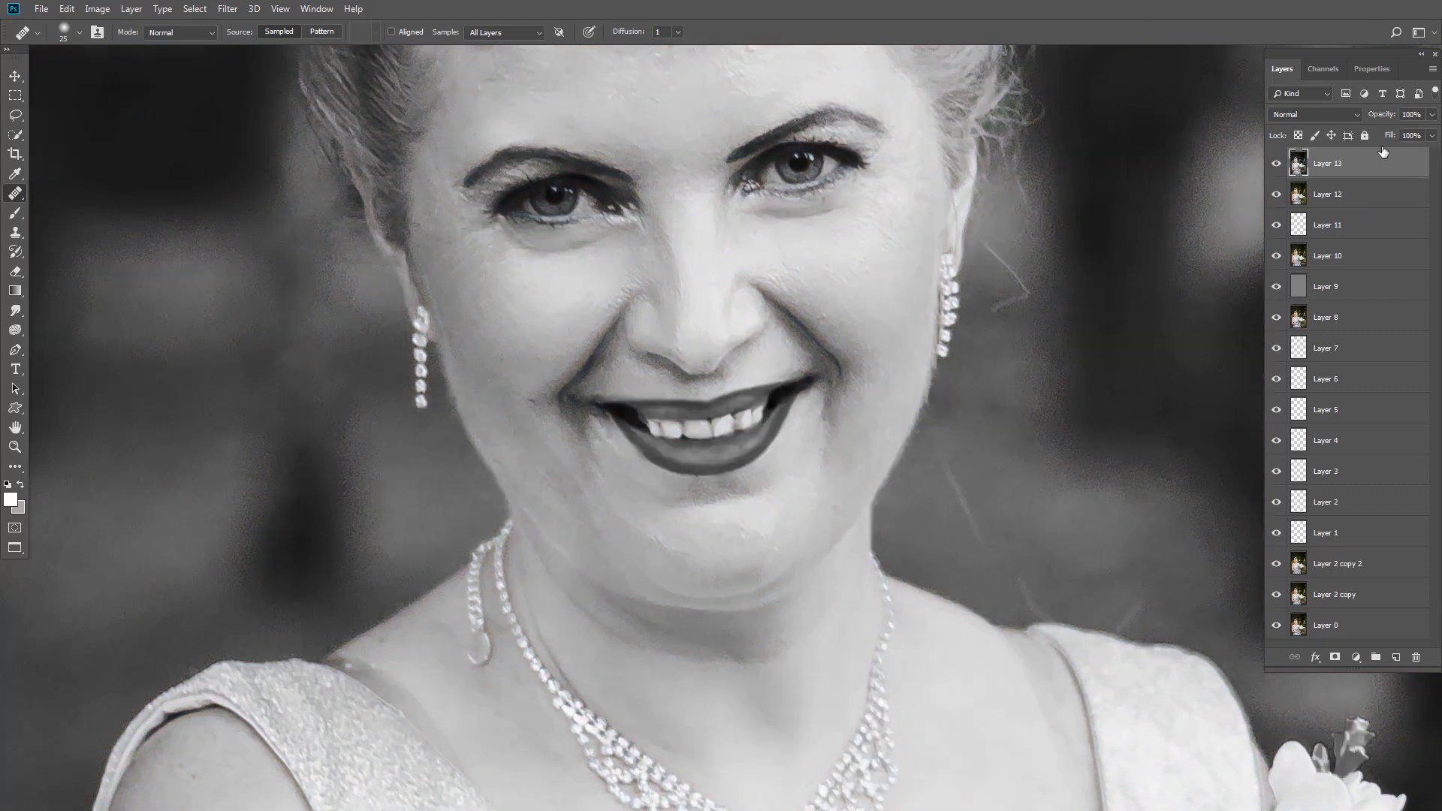
{"action": "left_click", "coordinate": [1315, 114]}
{"action": "left_click", "coordinate": [1300, 259]}
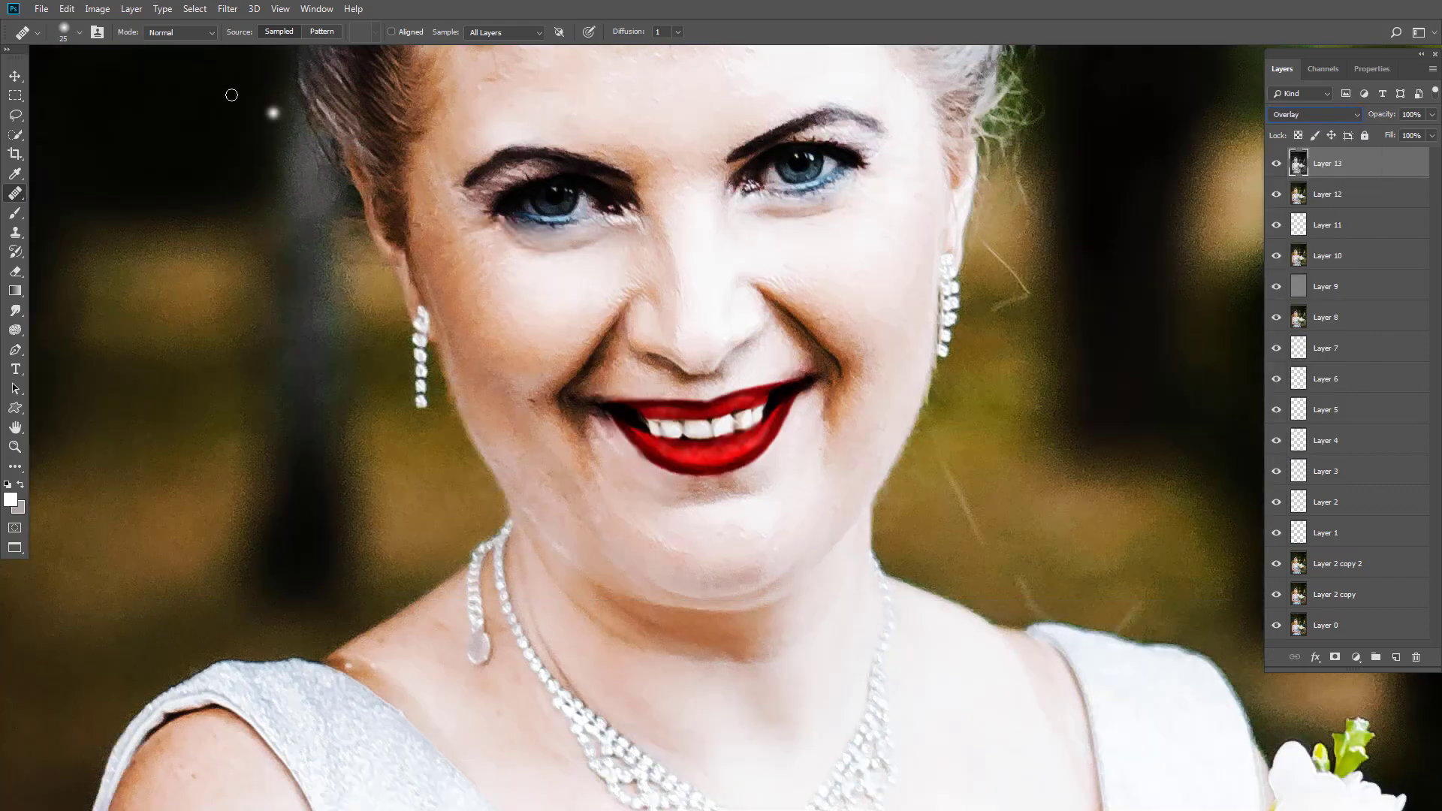
Apply a High Pass filter to the desaturated overlay layer to sharpen fine detail.
{"action": "left_click", "coordinate": [227, 9]}
{"action": "mouse_move", "coordinate": [345, 312]}
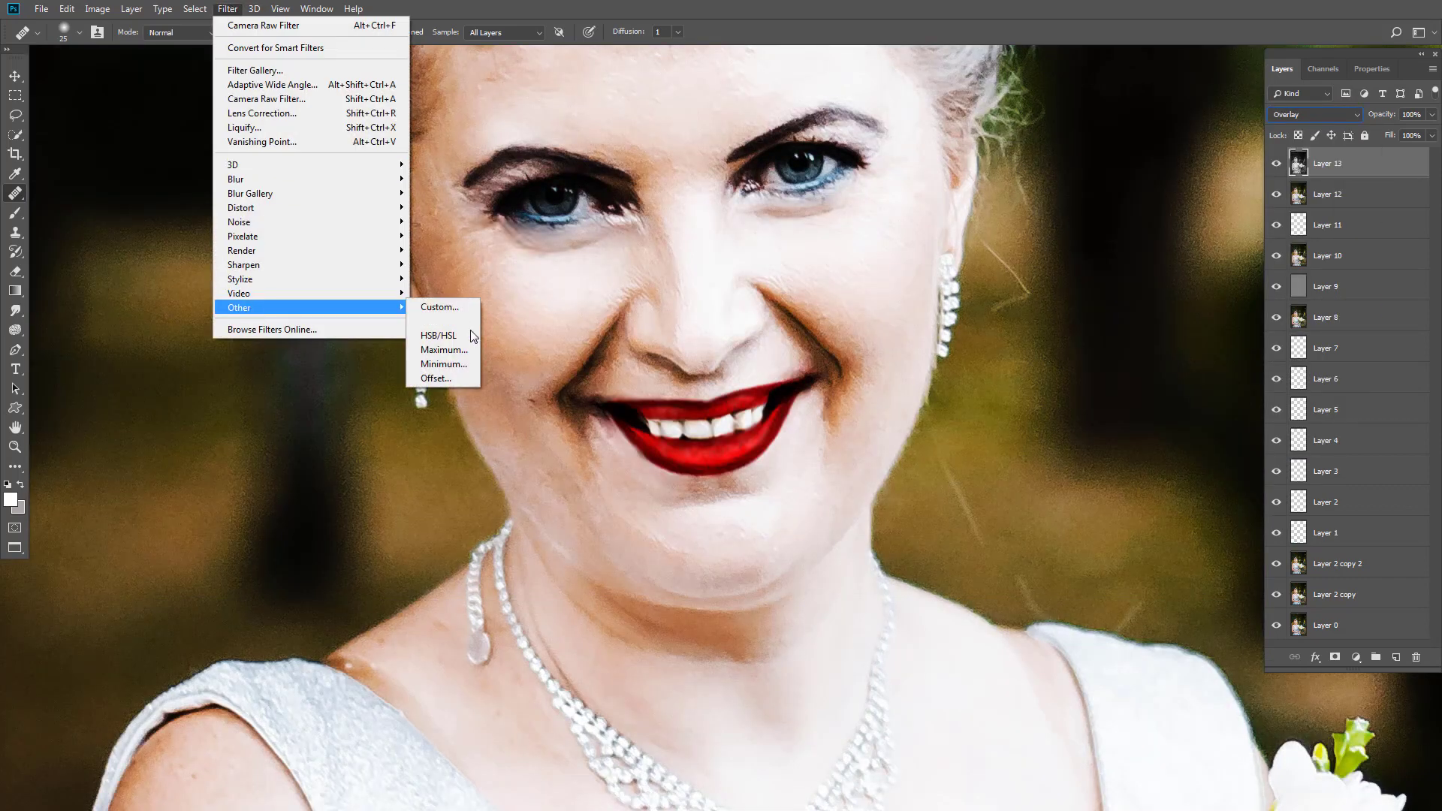
{"action": "left_click", "coordinate": [443, 328]}
{"action": "left_click_drag", "start_coordinate": [687, 165], "coordinate": [999, 81]}
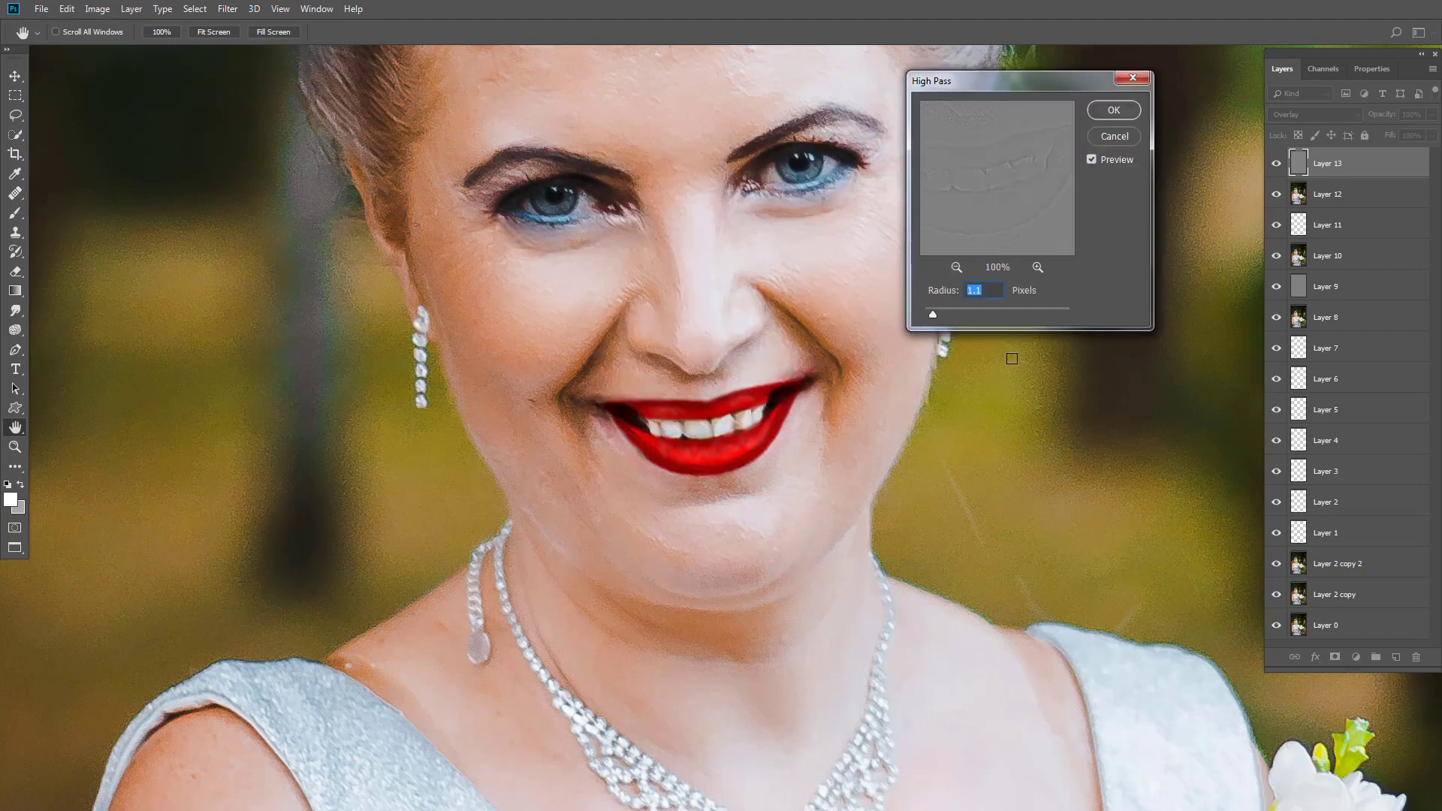
{"action": "mouse_move", "coordinate": [931, 308]}
{"action": "left_mouse_down"}
{"action": "mouse_move", "coordinate": [988, 308]}
{"action": "mouse_move", "coordinate": [971, 310]}
{"action": "left_mouse_up"}
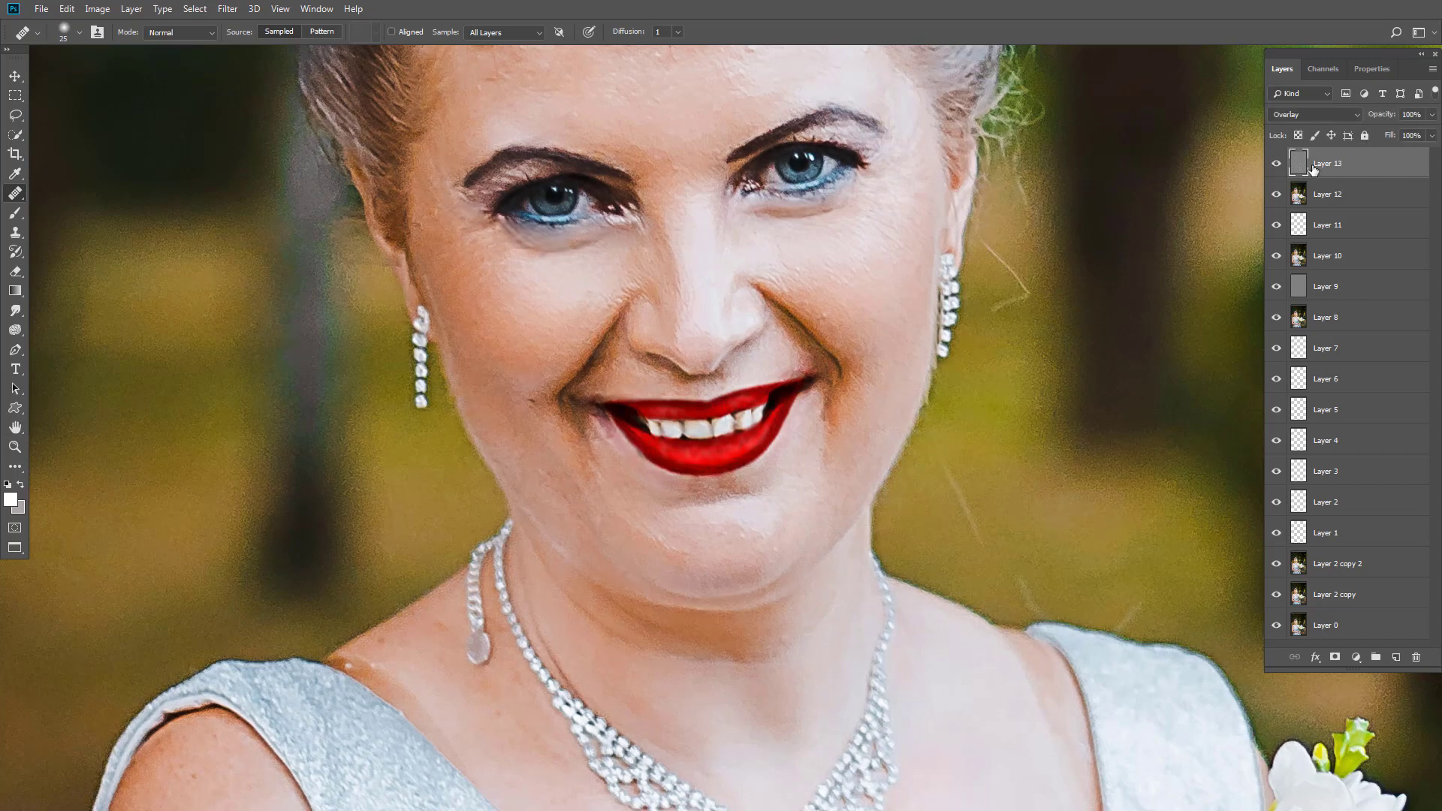
Add a black mask to the High Pass layer and reveal facial sharpening with a white brush at size 125 and 41% opacity.
{"action": "left_click", "coordinate": [1331, 659]}
{"action": "key", "text": "ctrl+i"}
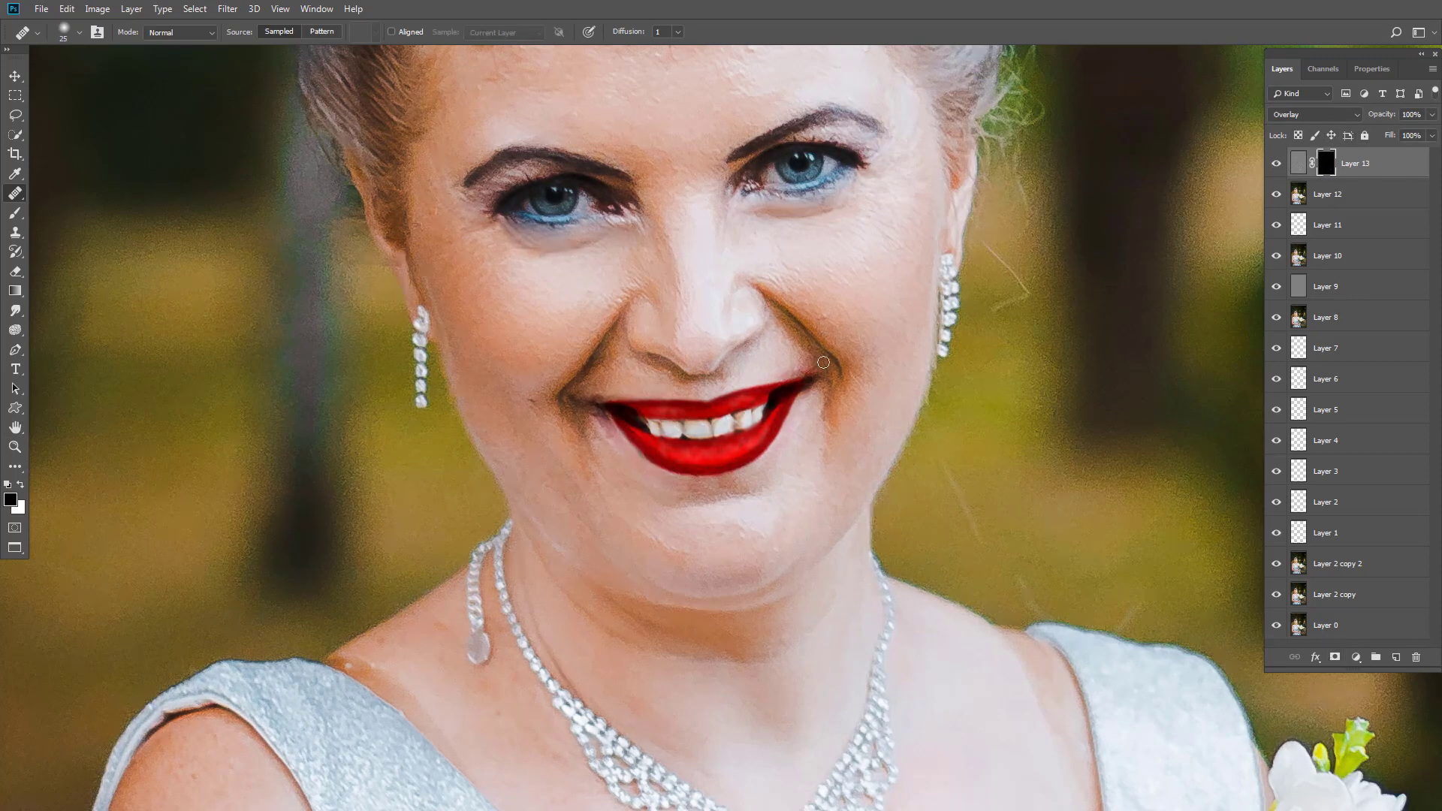
{"action": "key", "text": "b"}
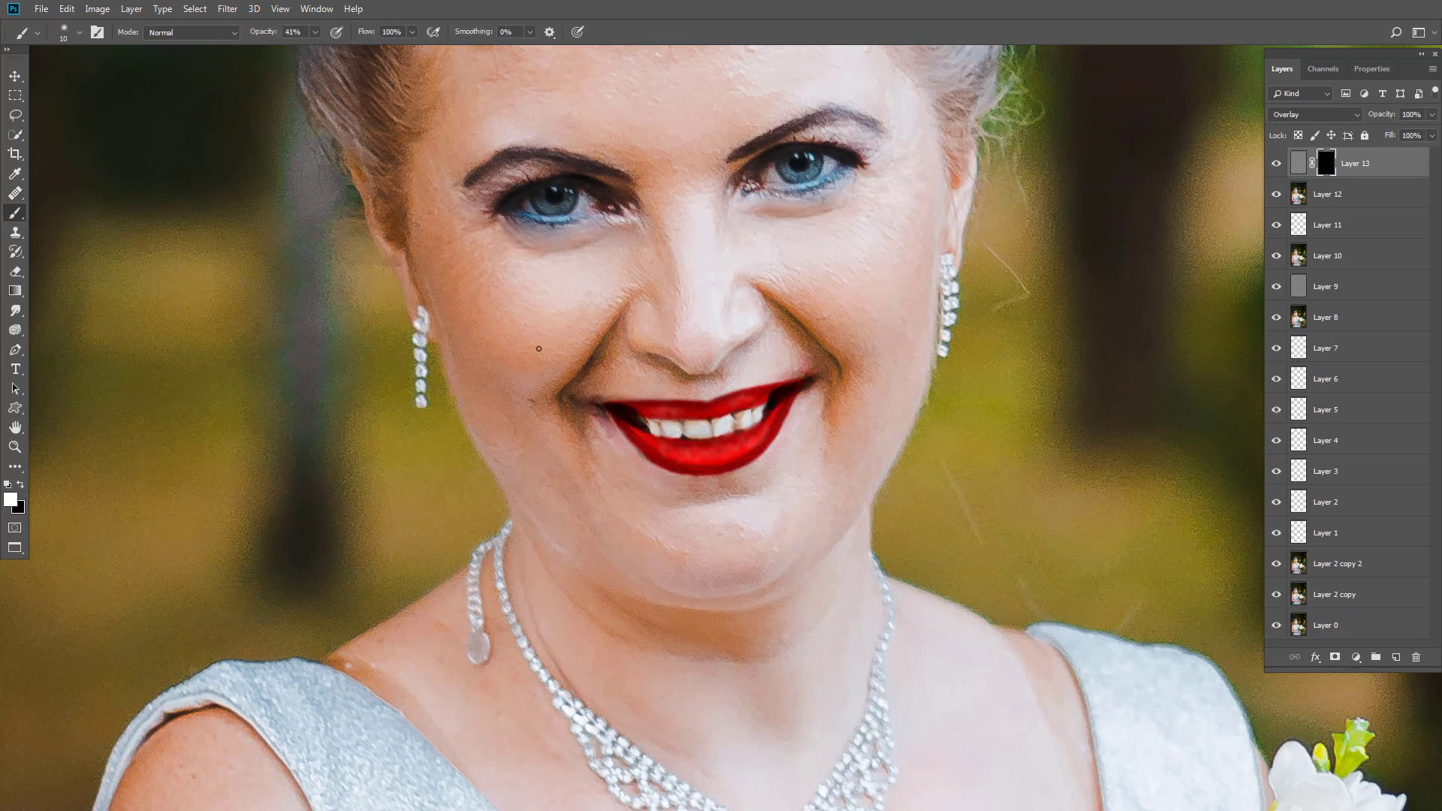
{"action": "key", "text": "bracketright"}
{"action": "key", "text": "bracketright"}
{"action": "key", "text": "bracketright"}
{"action": "key", "text": "bracketright"}
{"action": "key", "text": "bracketright"}
{"action": "key", "text": "bracketright"}
{"action": "key", "text": "bracketright"}
{"action": "scroll", "coordinate": [778, 91], "scroll_direction": "up", "scroll_amount": 3}
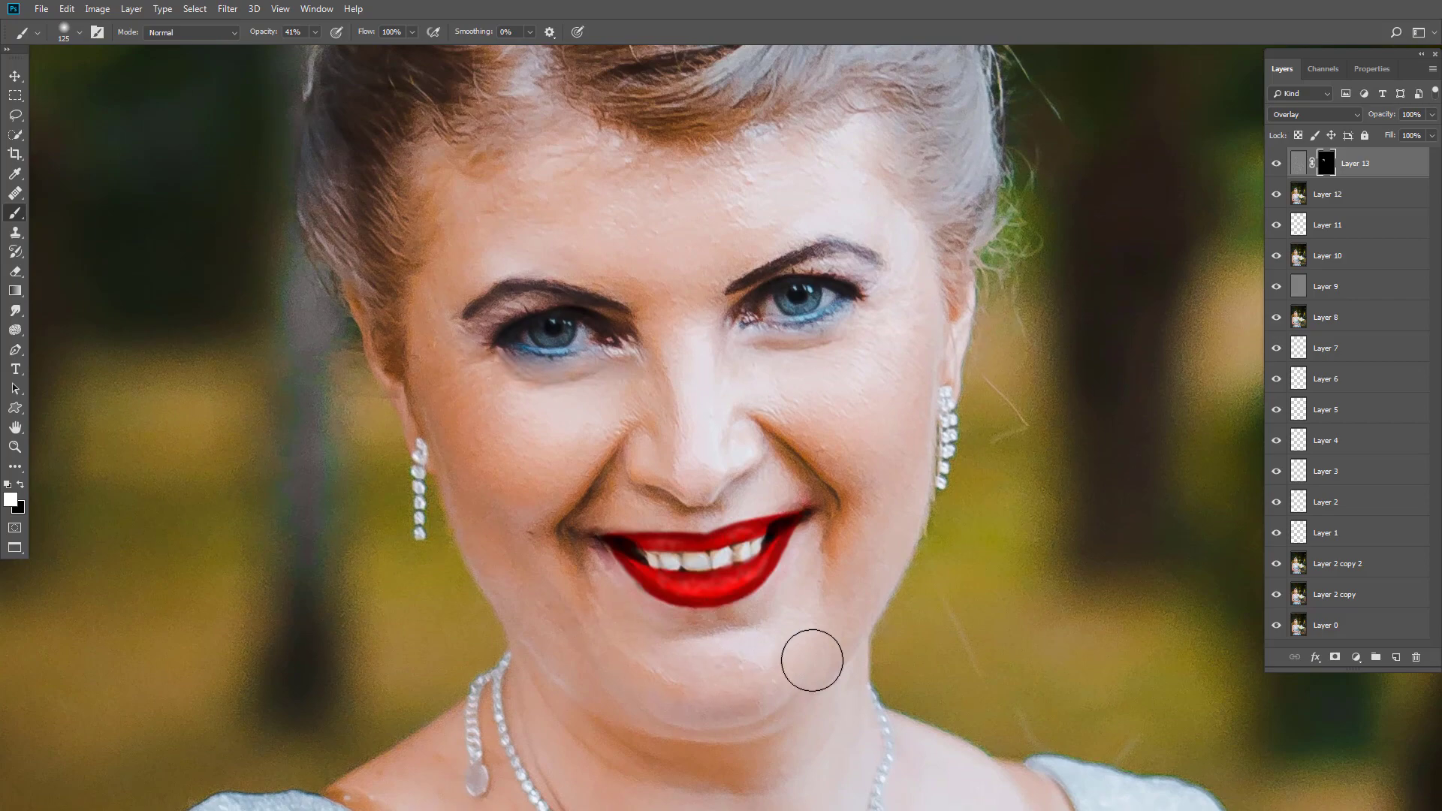
Add a Color Balance adjustment layer and shift the midtones toward red at +11.
{"action": "scroll", "coordinate": [811, 656], "scroll_direction": "down", "scroll_amount": 3, "text": "alt"}
{"action": "scroll", "coordinate": [755, 722], "scroll_direction": "up", "scroll_amount": 1, "text": "alt"}
{"action": "left_click_drag", "start_coordinate": [779, 719], "coordinate": [691, 484]}
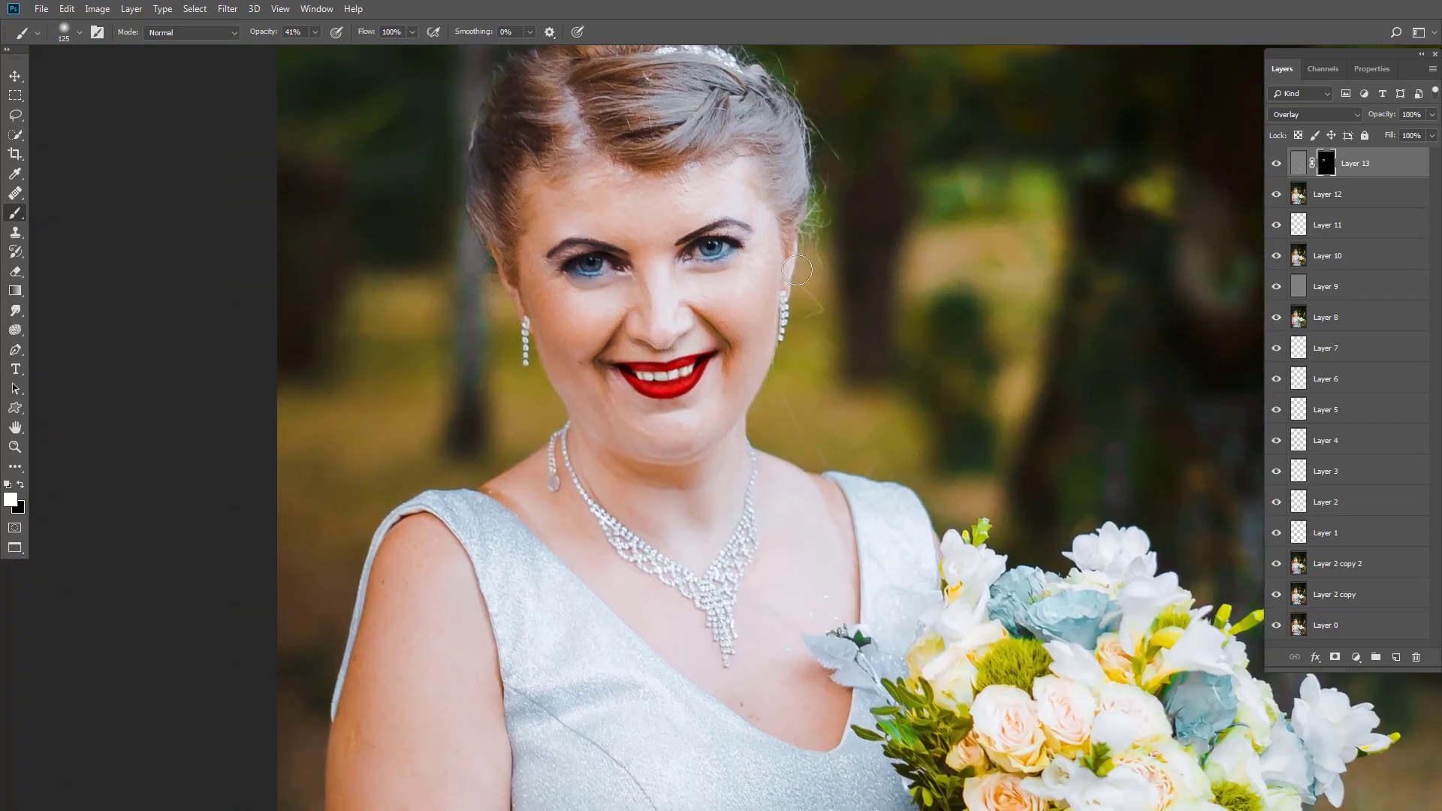
{"action": "scroll", "coordinate": [659, 473], "scroll_direction": "down", "scroll_amount": 4, "text": "alt"}
{"action": "scroll", "coordinate": [650, 424], "scroll_direction": "up", "scroll_amount": 3, "text": "alt"}
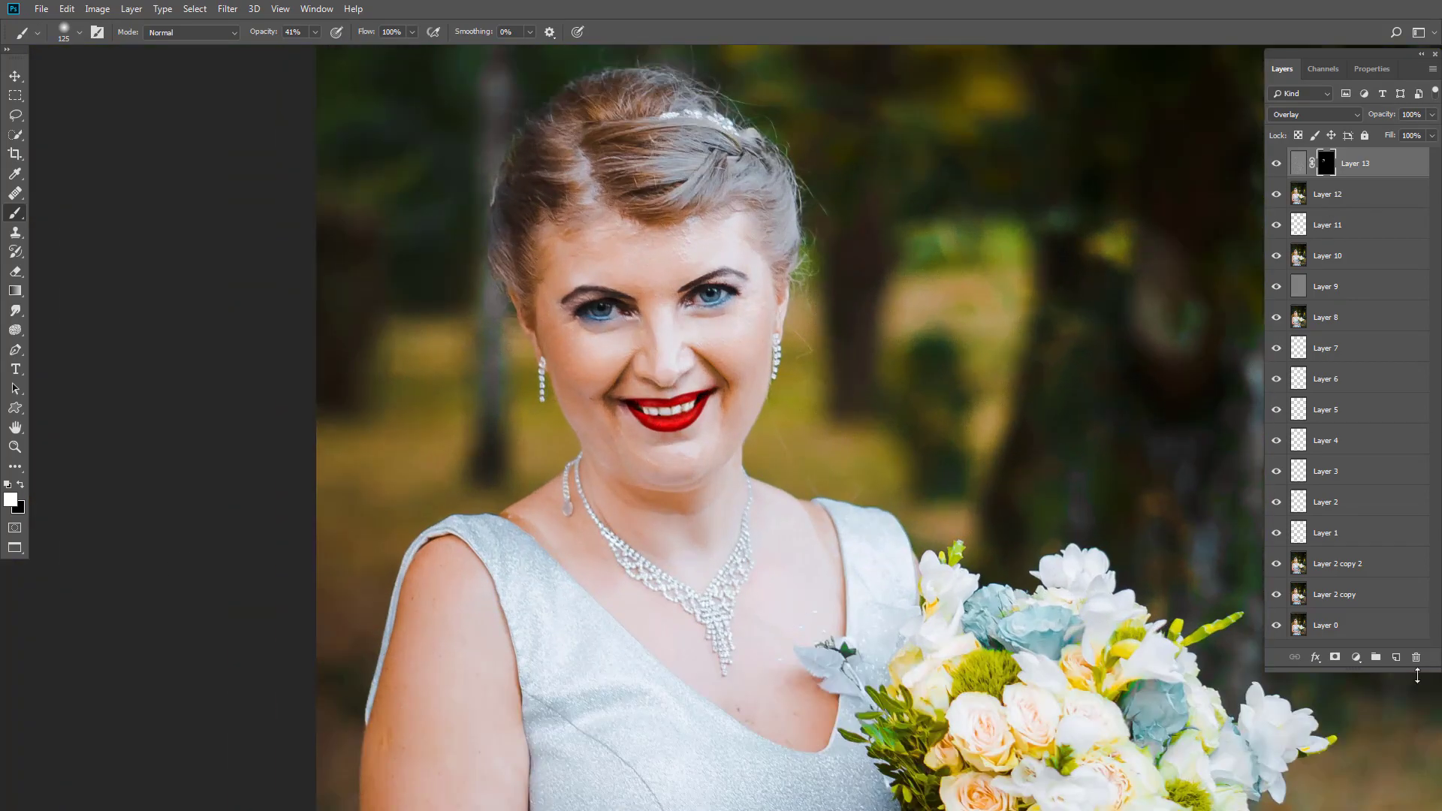
{"action": "left_click", "coordinate": [1356, 658]}
{"action": "left_click", "coordinate": [1360, 525]}
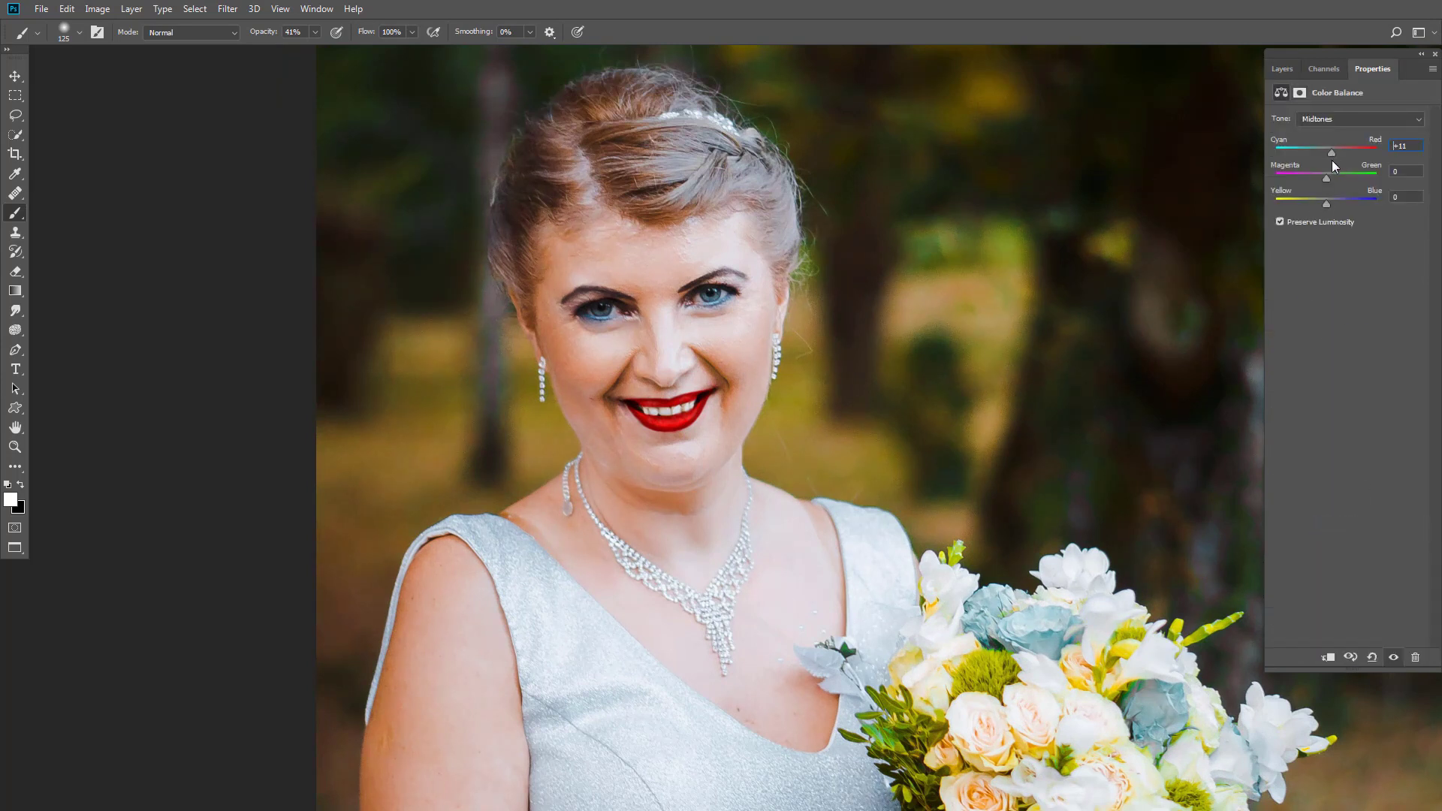
{"action": "mouse_move", "coordinate": [1316, 203]}
{"action": "left_mouse_down"}
{"action": "mouse_move", "coordinate": [1328, 179]}
{"action": "mouse_move", "coordinate": [1313, 178]}
{"action": "left_mouse_up"}
Set the Color Balance shadows to +13 Cyan-Red, +21 Magenta-Green and +33 Yellow-Blue.
{"action": "left_click", "coordinate": [1324, 120]}
{"action": "left_click", "coordinate": [1326, 121]}
{"action": "left_click_drag", "start_coordinate": [1326, 179], "coordinate": [1332, 155]}
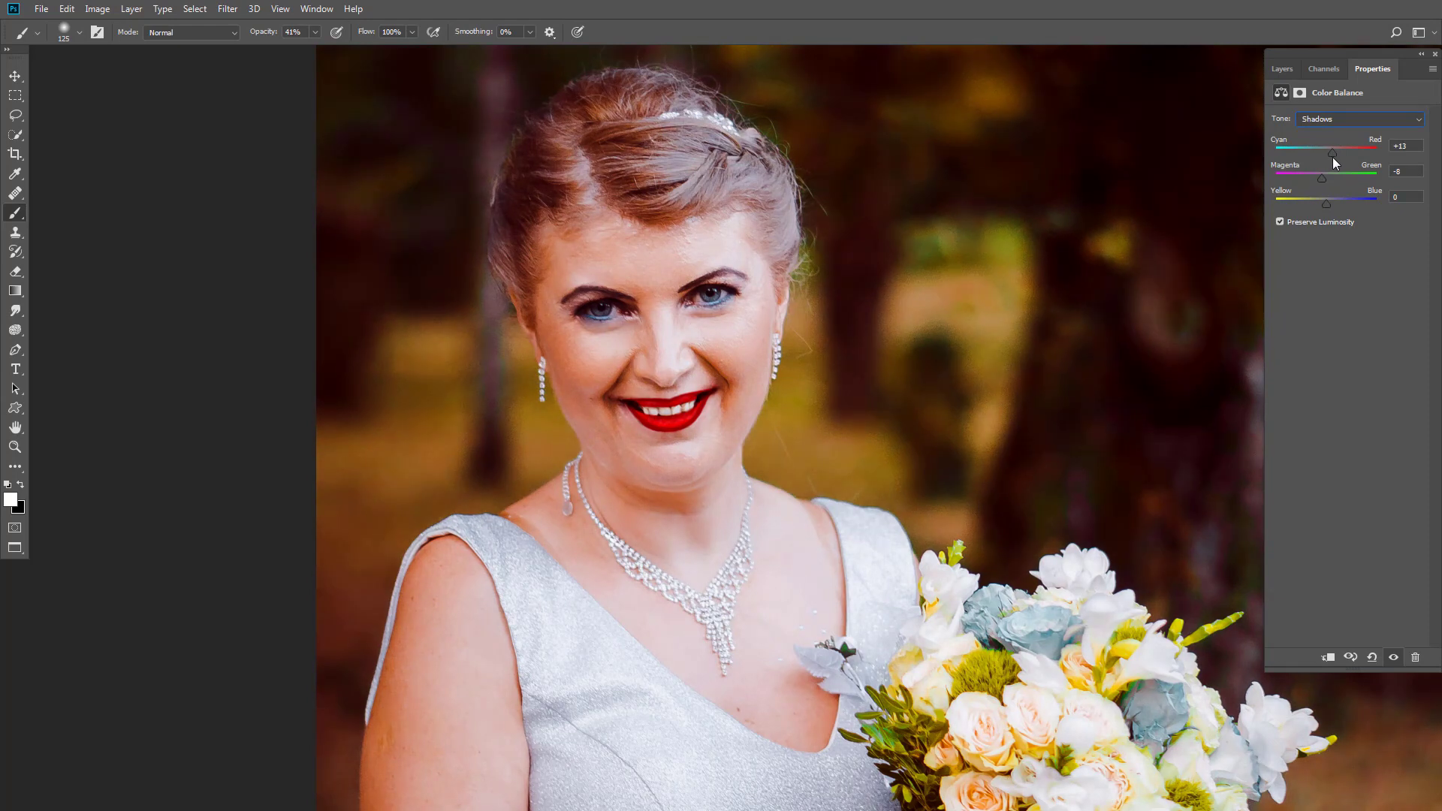
{"action": "mouse_move", "coordinate": [1326, 205]}
{"action": "left_mouse_down"}
{"action": "mouse_move", "coordinate": [1314, 205]}
{"action": "mouse_move", "coordinate": [1343, 223]}
{"action": "mouse_move", "coordinate": [1335, 199]}
{"action": "left_mouse_up"}
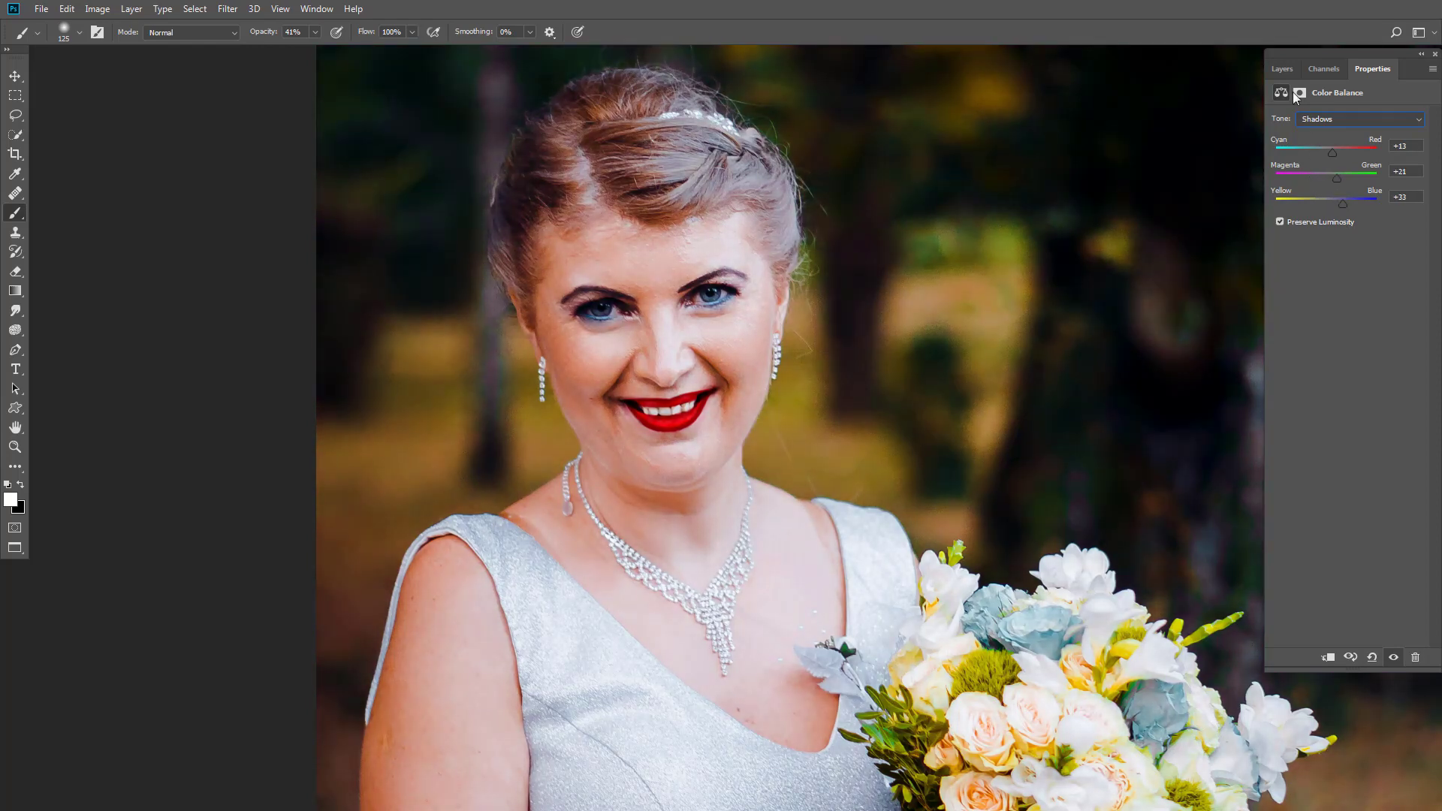
Compare the whole portrait with the Color Balance layer hidden and shown.
{"action": "left_click", "coordinate": [1282, 68]}
{"action": "left_click", "coordinate": [1276, 163]}
{"action": "left_click", "coordinate": [1276, 163]}
{"action": "left_click", "coordinate": [1276, 163]}
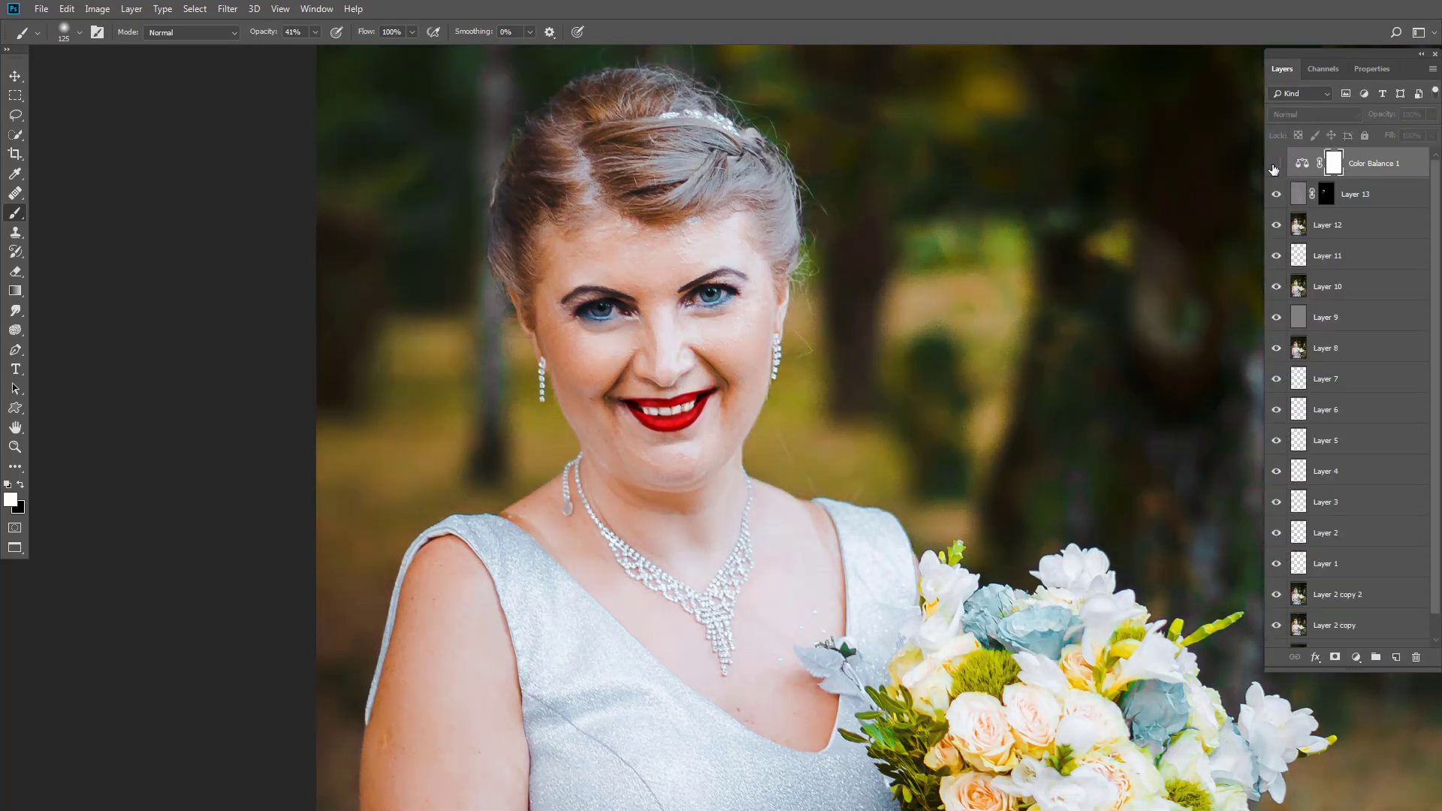
{"action": "left_click", "coordinate": [1275, 168]}
{"action": "left_click", "coordinate": [1275, 168]}
{"action": "left_click", "coordinate": [1274, 168]}
{"action": "scroll", "coordinate": [930, 436], "scroll_direction": "down", "scroll_amount": 5}
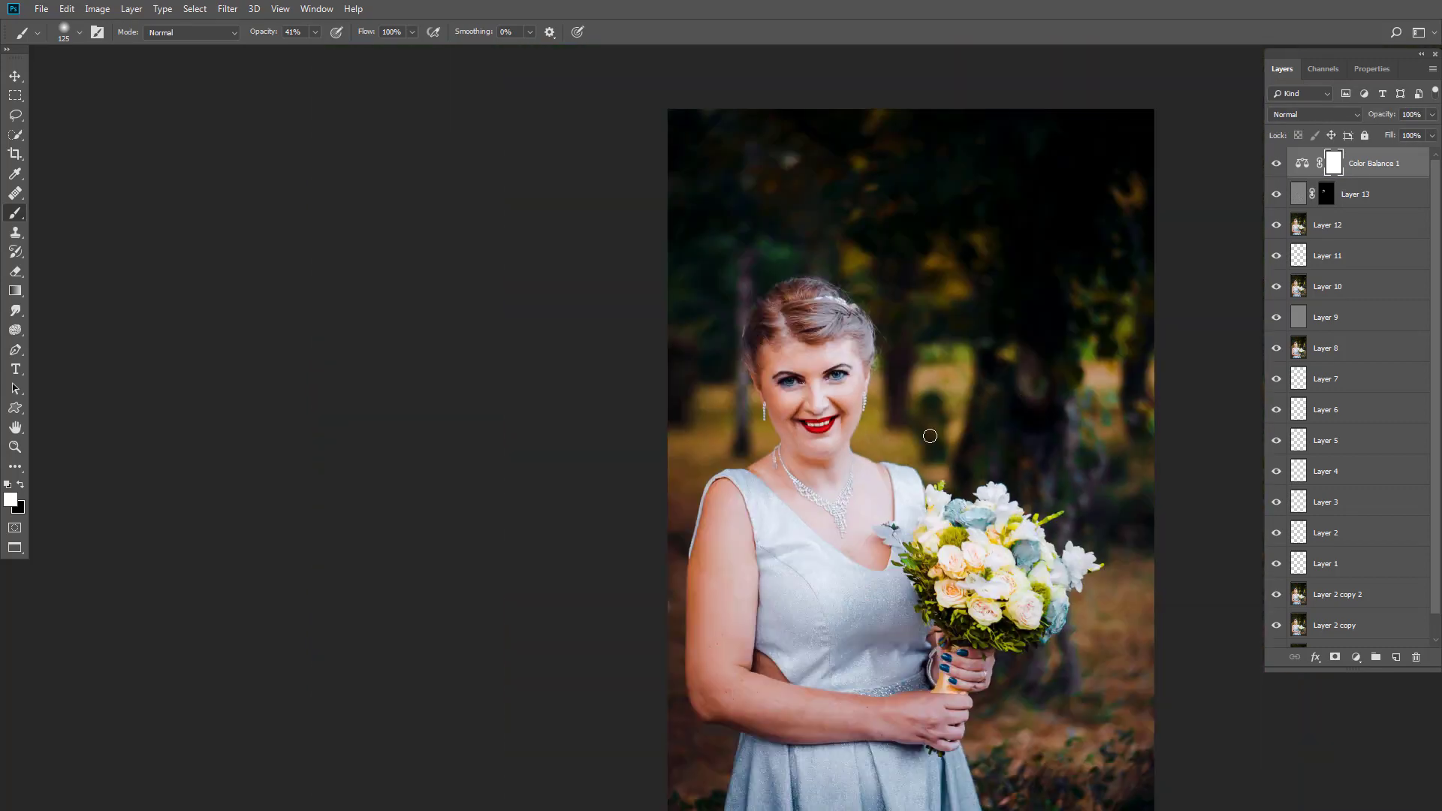
{"action": "left_click", "coordinate": [1275, 169]}
{"action": "left_click", "coordinate": [1275, 169]}
{"action": "scroll", "coordinate": [876, 435], "scroll_direction": "up", "scroll_amount": 2}
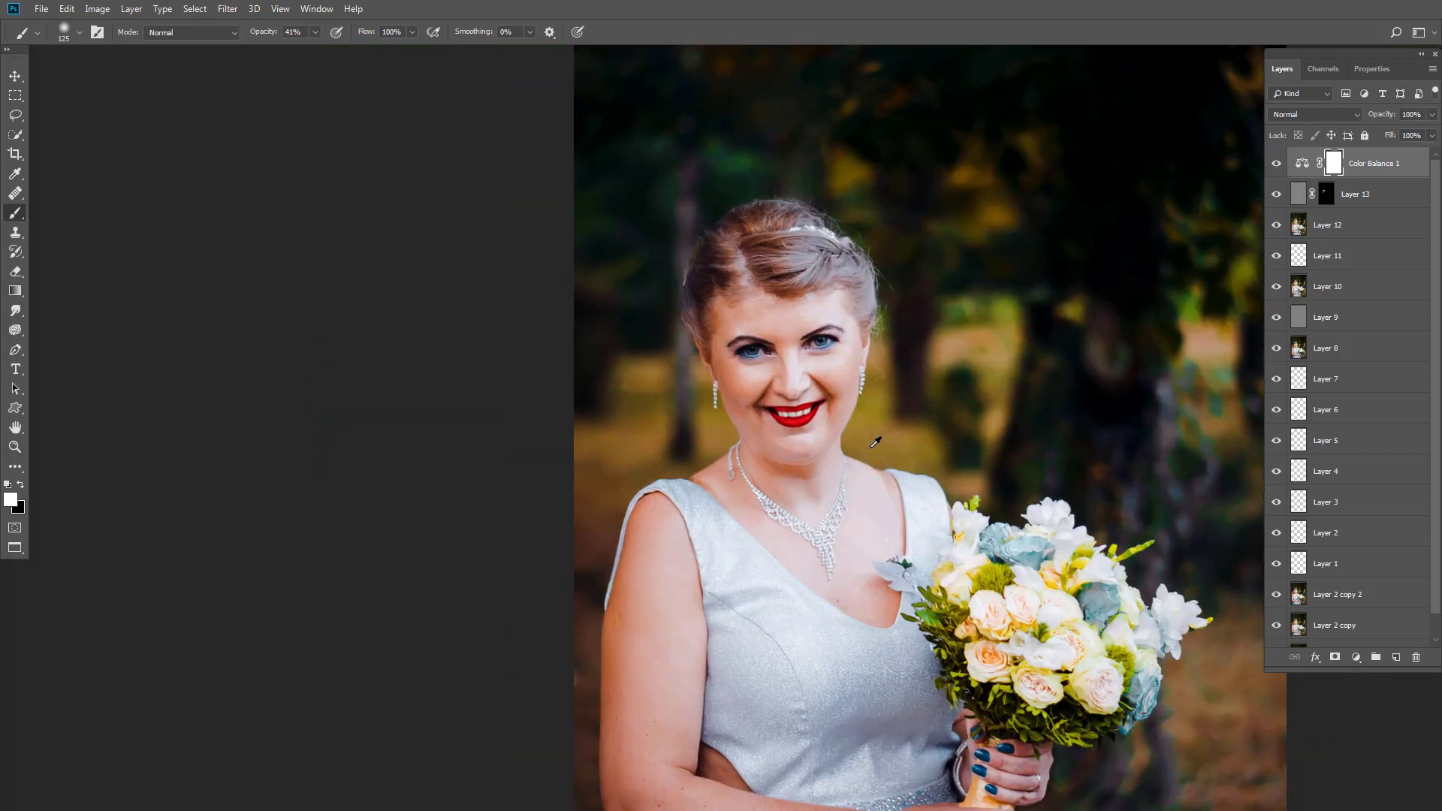
Compare the retouched portrait with the original photo by isolating Layer 0 and restoring all layers.
{"action": "scroll", "coordinate": [1307, 623], "scroll_direction": "down", "scroll_amount": 1}
{"action": "left_click", "coordinate": [1278, 636], "text": "alt"}
{"action": "left_click", "coordinate": [1277, 635], "text": "alt"}
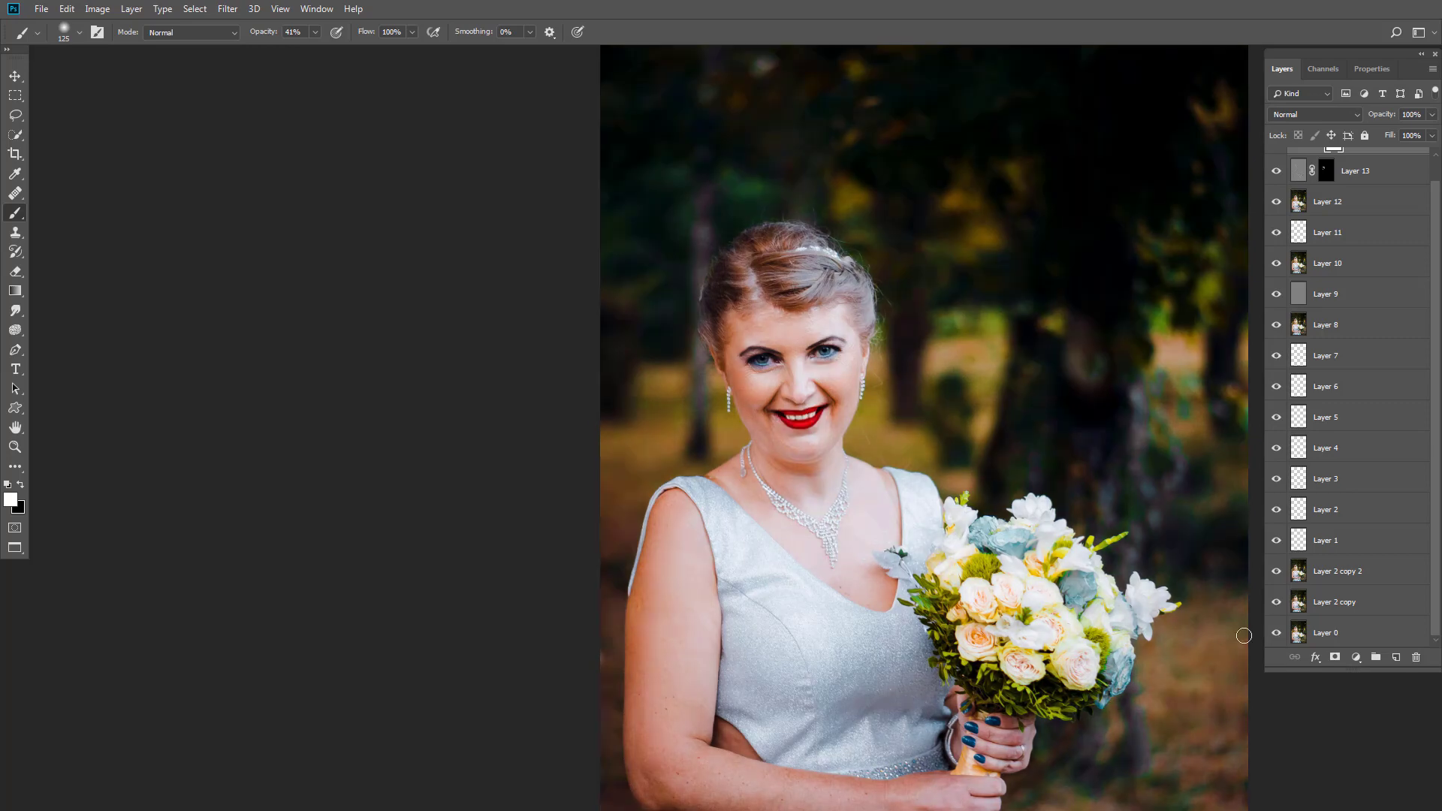
Add a Curves adjustment layer, raise the black point, lower the white point and set a midpoint at input 132, output 121.
{"action": "scroll", "coordinate": [861, 410], "scroll_direction": "up", "scroll_amount": 3}
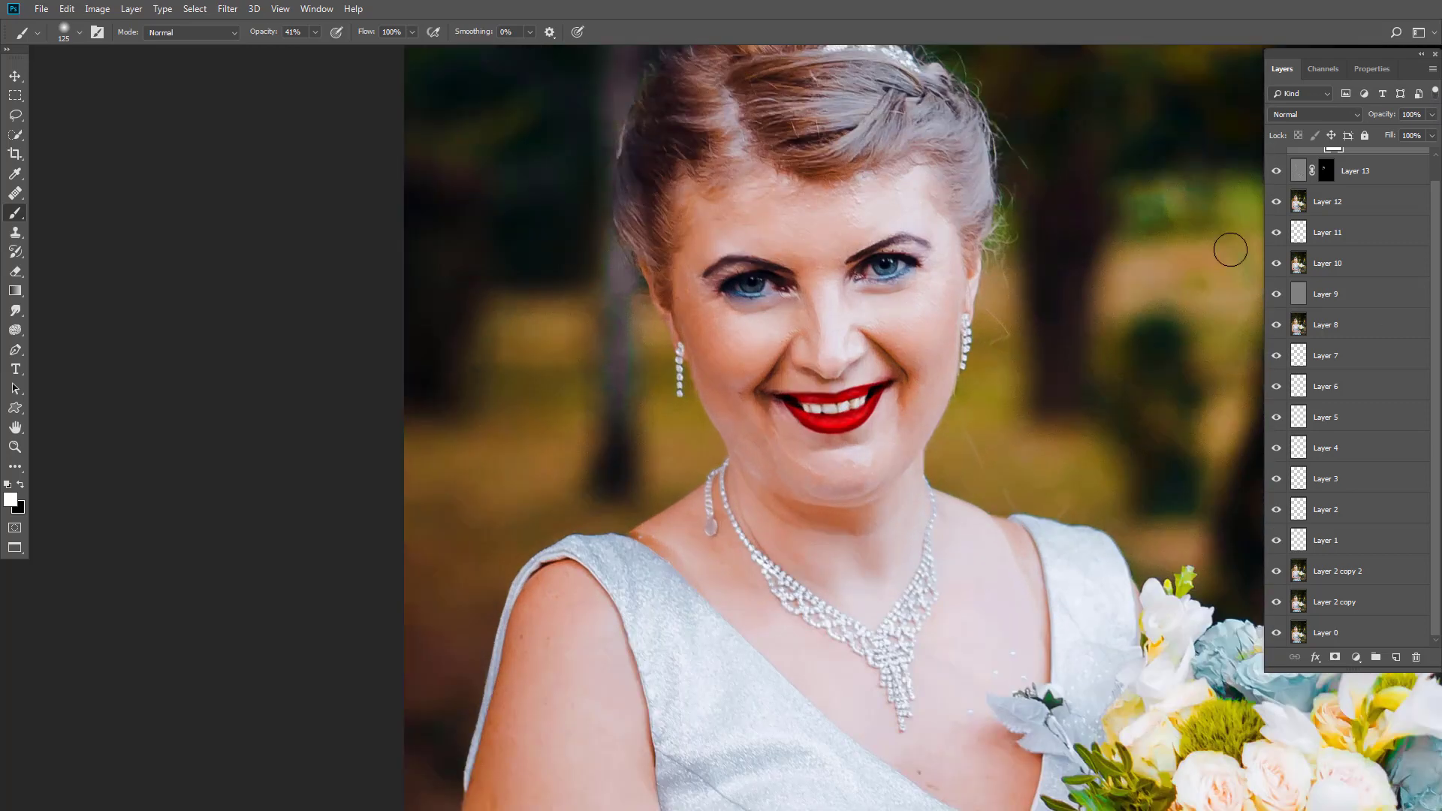
{"action": "scroll", "coordinate": [1353, 272], "scroll_direction": "up", "scroll_amount": 1}
{"action": "left_click", "coordinate": [1356, 657]}
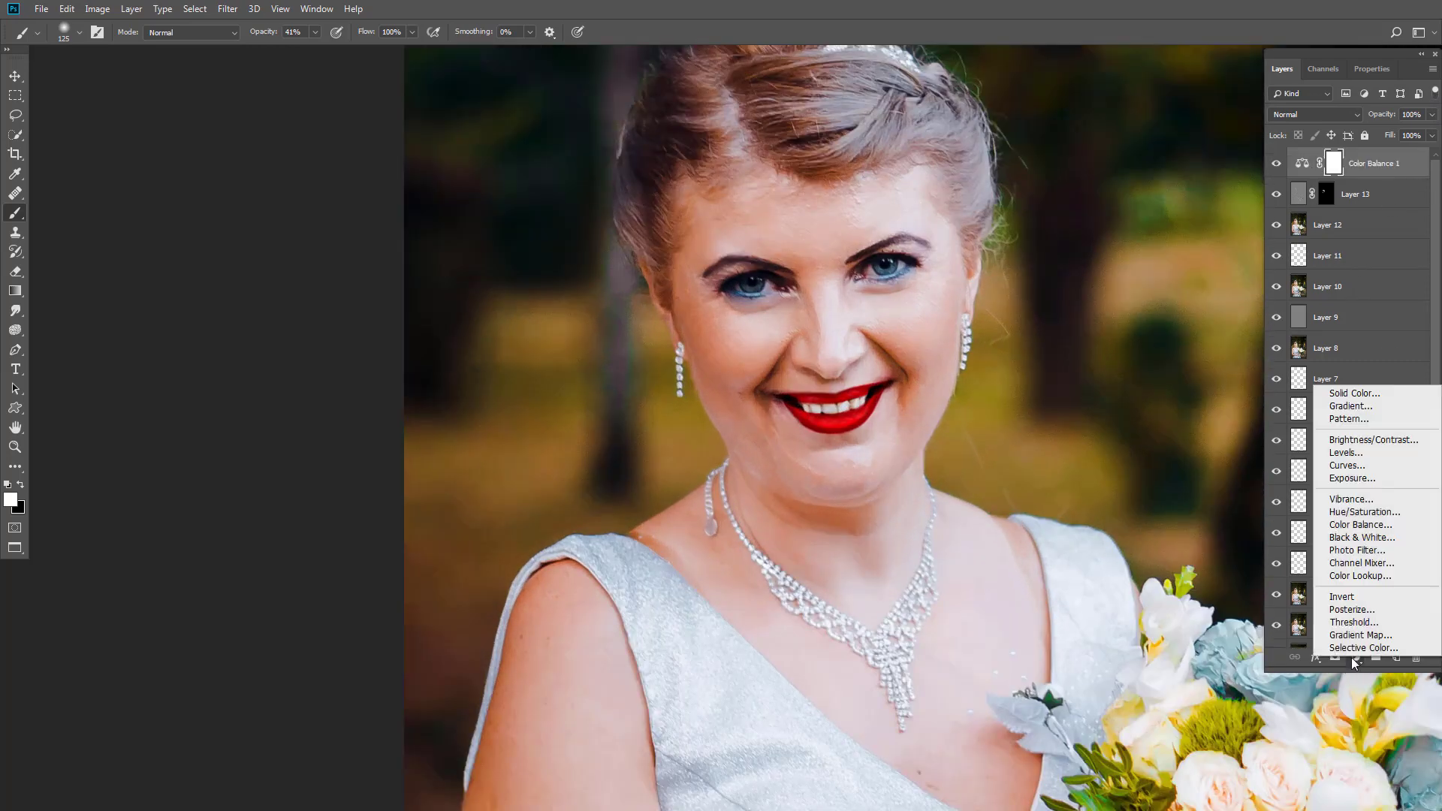
{"action": "left_click", "coordinate": [1367, 466]}
{"action": "left_click_drag", "start_coordinate": [1319, 278], "coordinate": [1329, 280]}
{"action": "left_click_drag", "start_coordinate": [1416, 153], "coordinate": [1363, 211]}
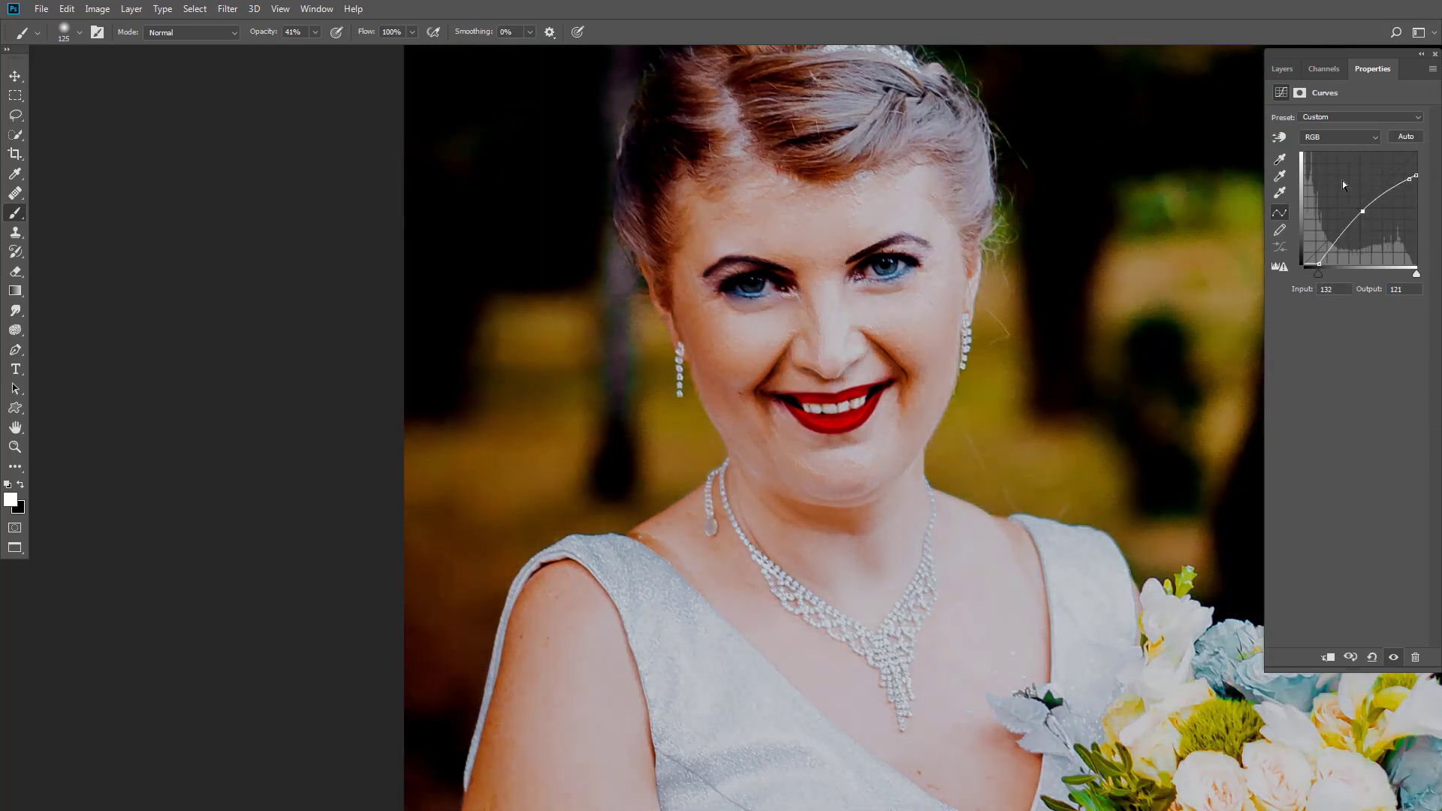
Invert the Curves mask and paint the darkening onto the forehead, nose and cheeks with a 200 px white brush at 41% opacity.
{"action": "left_click", "coordinate": [1282, 69]}
{"action": "key", "text": "ctrl+i"}
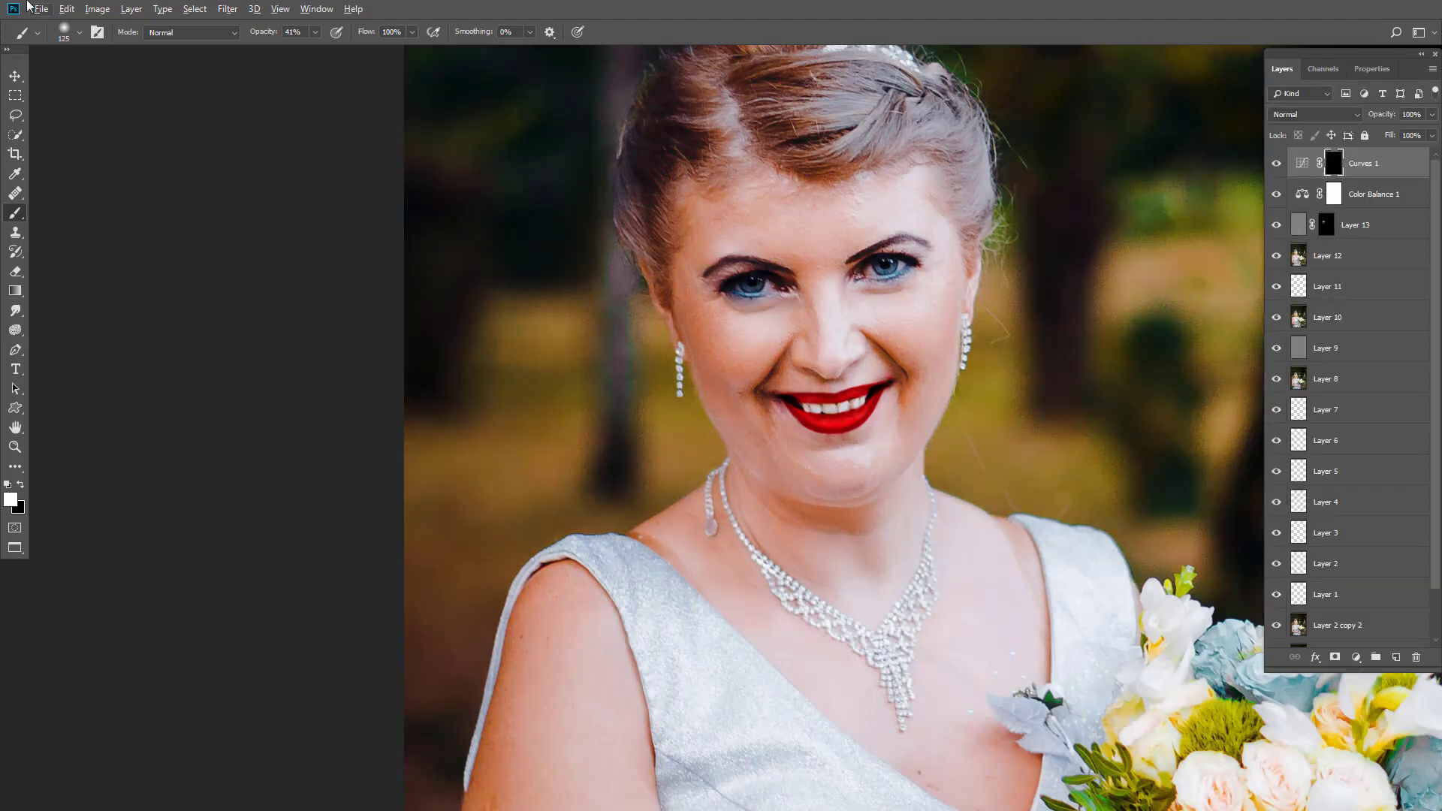
{"action": "key", "text": "bracketright"}
{"action": "key", "text": "bracketright"}
{"action": "key", "text": "bracketright"}
{"action": "mouse_move", "coordinate": [801, 231]}
{"action": "left_mouse_down"}
{"action": "mouse_move", "coordinate": [833, 311]}
{"action": "mouse_move", "coordinate": [832, 365]}
{"action": "left_mouse_up"}
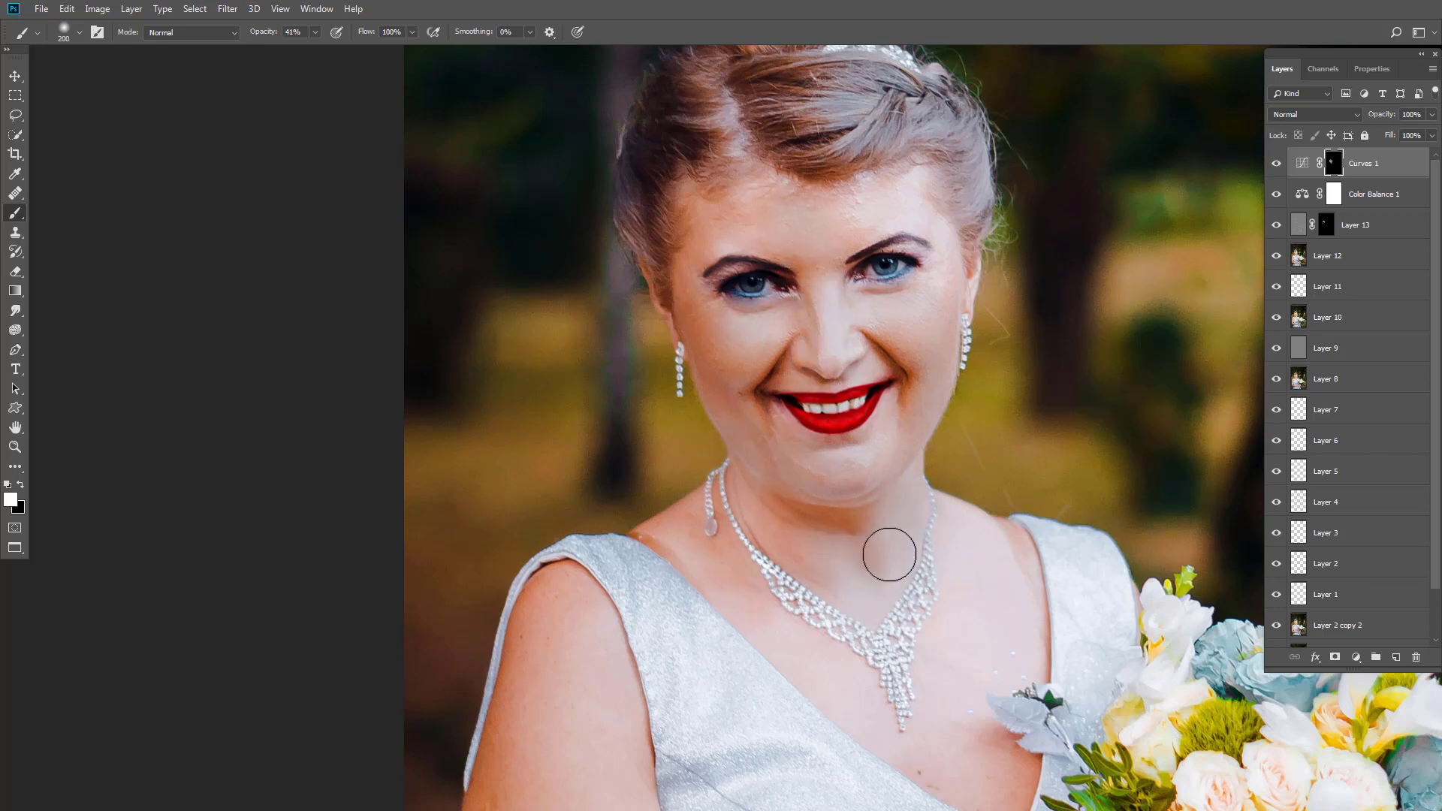
{"action": "left_click", "coordinate": [315, 32]}
{"action": "left_click_drag", "start_coordinate": [745, 209], "coordinate": [830, 211]}
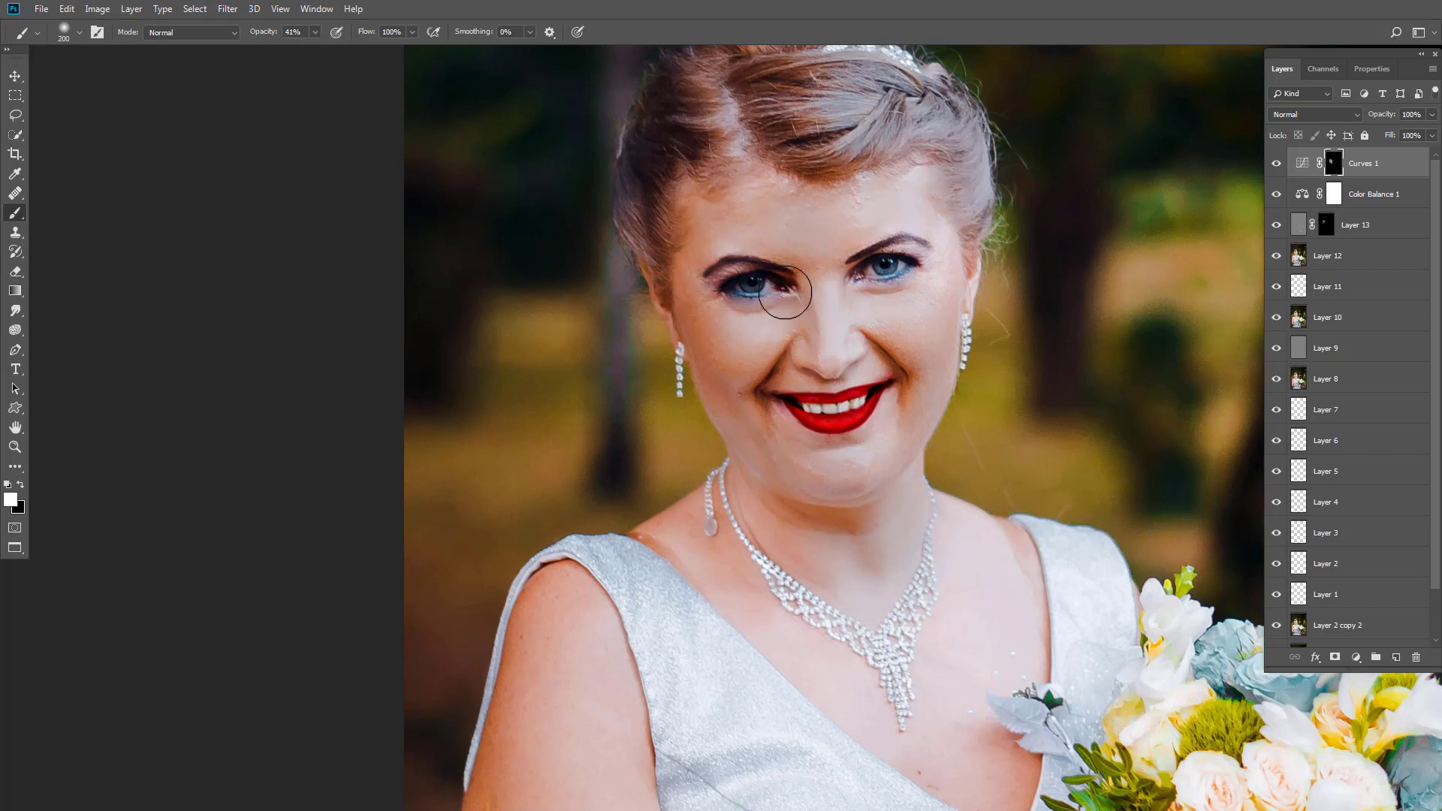
Compare the face with the Curves layer hidden and shown.
{"action": "left_click", "coordinate": [1276, 164]}
{"action": "left_click", "coordinate": [1275, 164]}
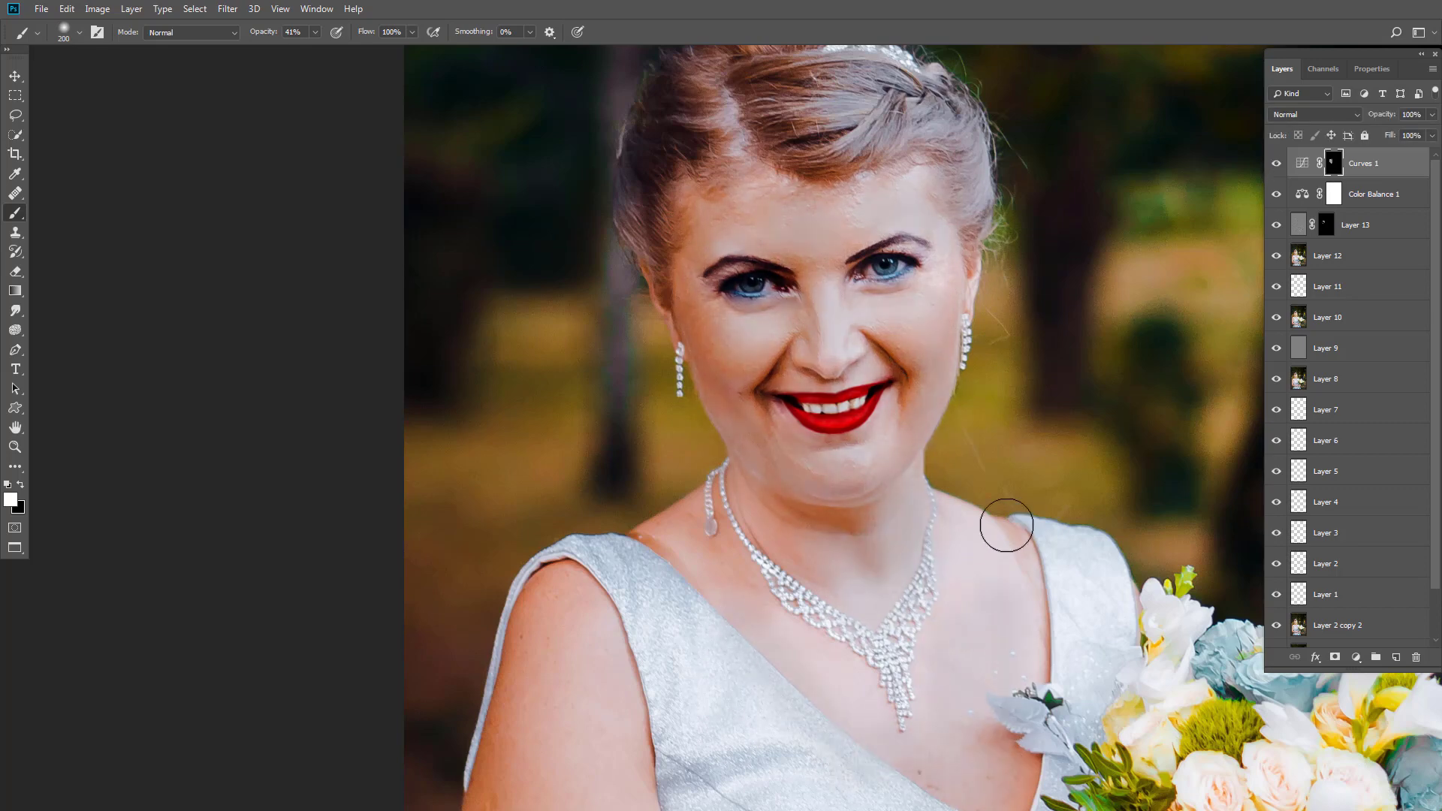
{"action": "scroll", "coordinate": [780, 330], "scroll_direction": "up", "scroll_amount": 4}
{"action": "left_click", "coordinate": [1275, 164]}
{"action": "left_click", "coordinate": [1275, 165]}
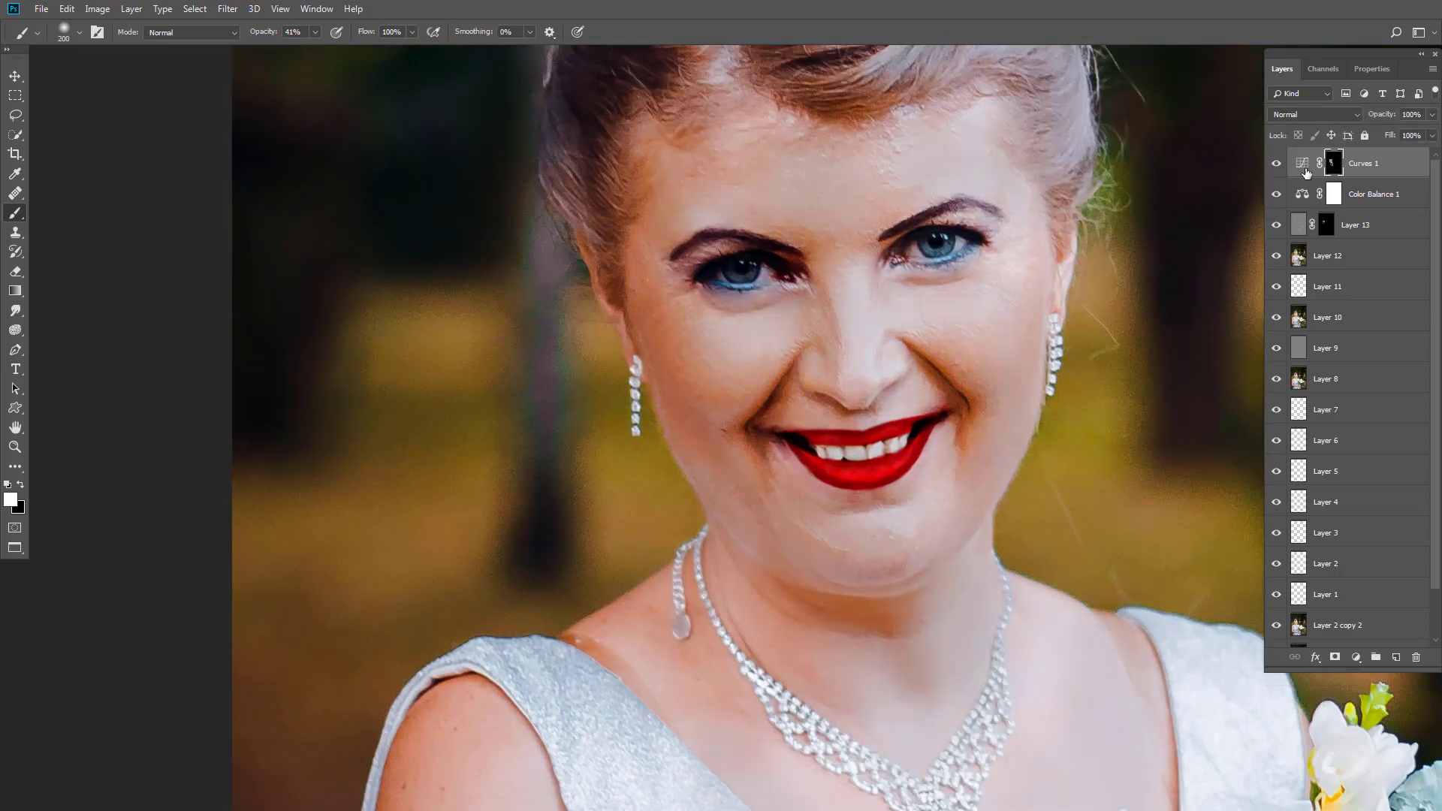
Add a new layer and dab bright magenta blush on both cheeks with the 200 px soft brush.
{"action": "left_click", "coordinate": [21, 485]}
{"action": "left_click", "coordinate": [1393, 658]}
{"action": "left_click", "coordinate": [11, 500]}
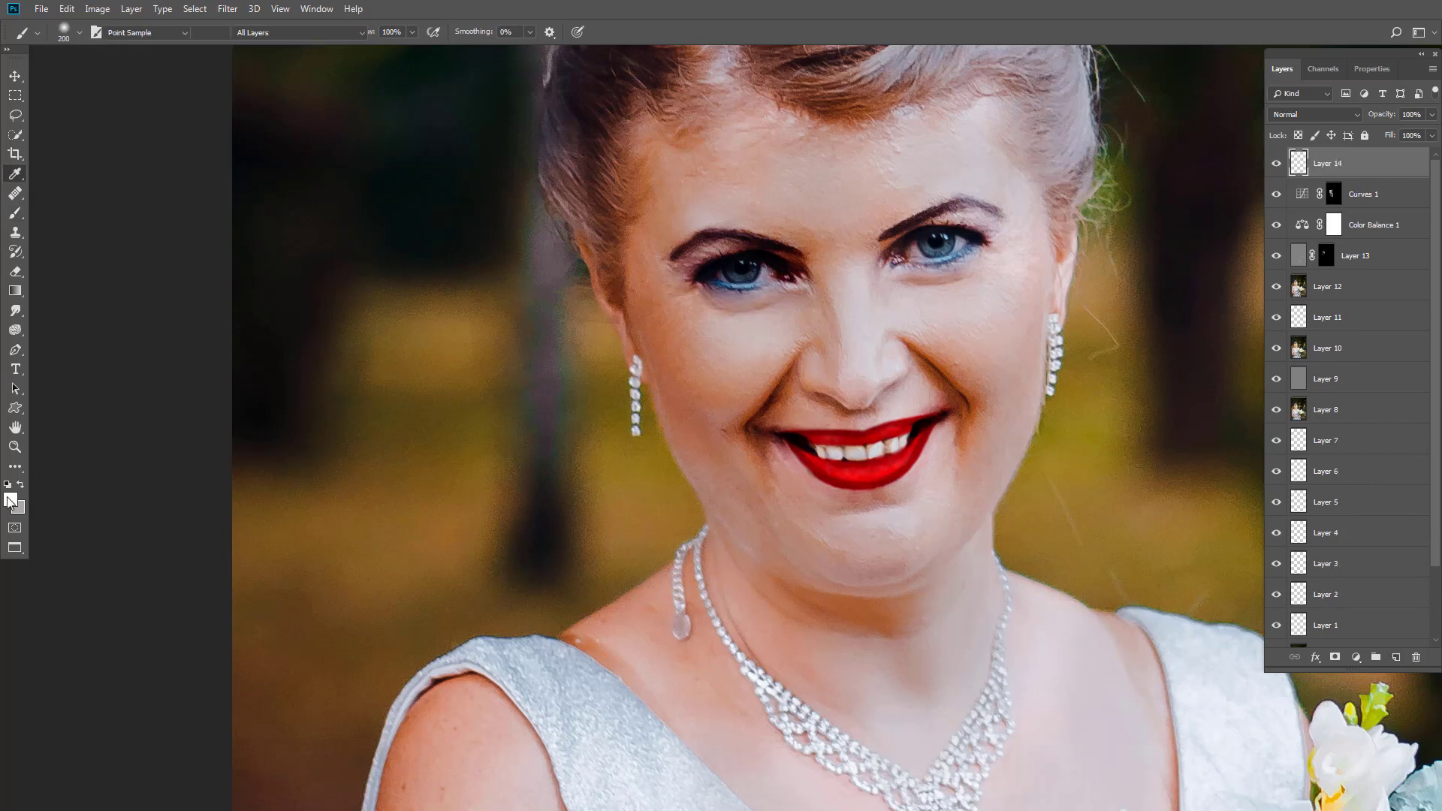
{"action": "left_click", "coordinate": [1391, 382]}
{"action": "left_click", "coordinate": [1023, 412]}
{"action": "left_click", "coordinate": [1027, 407]}
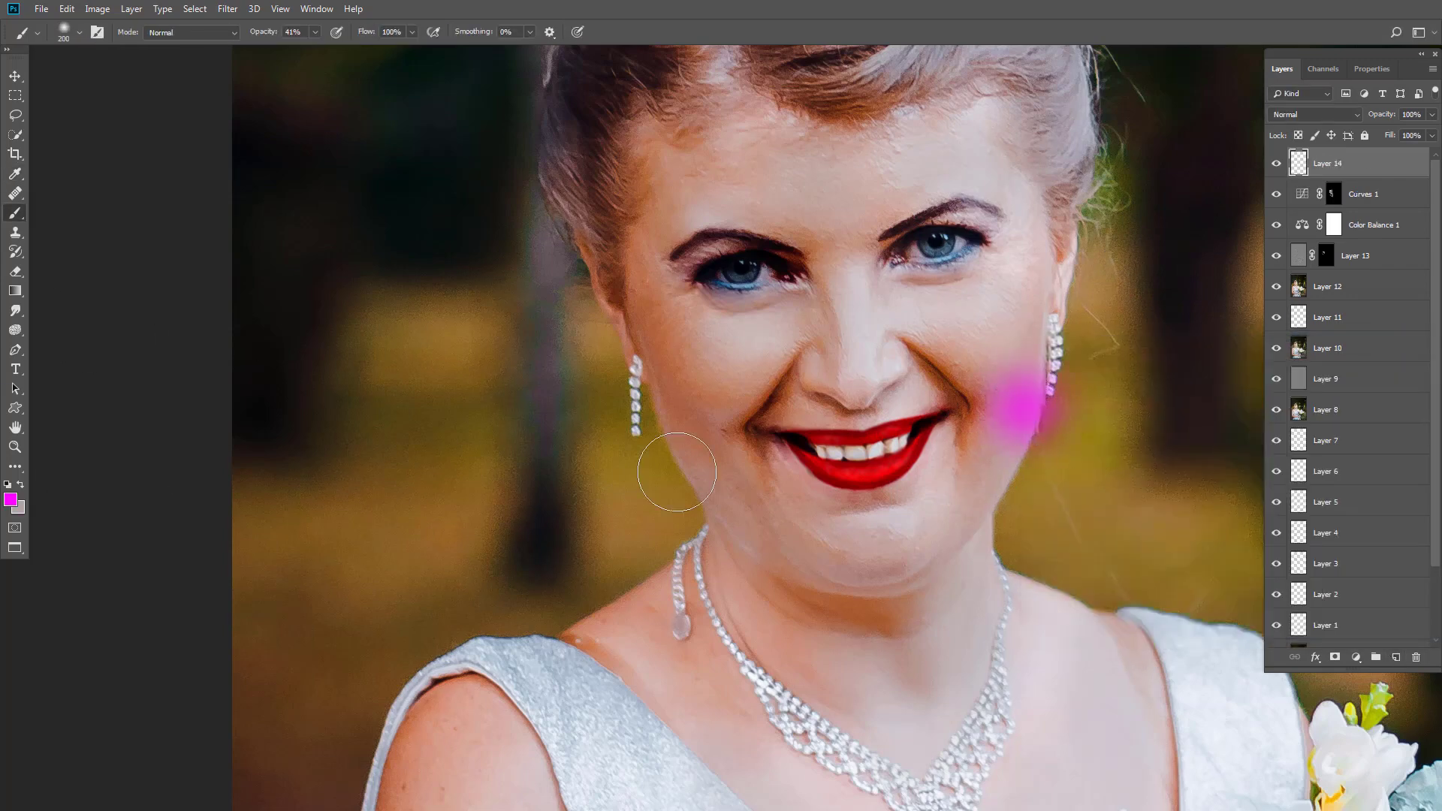
{"action": "left_click", "coordinate": [679, 458]}
Set the blush layer to Soft Light and soften it with Gaussian Blur.
{"action": "left_click", "coordinate": [1315, 114]}
{"action": "left_click", "coordinate": [1327, 288]}
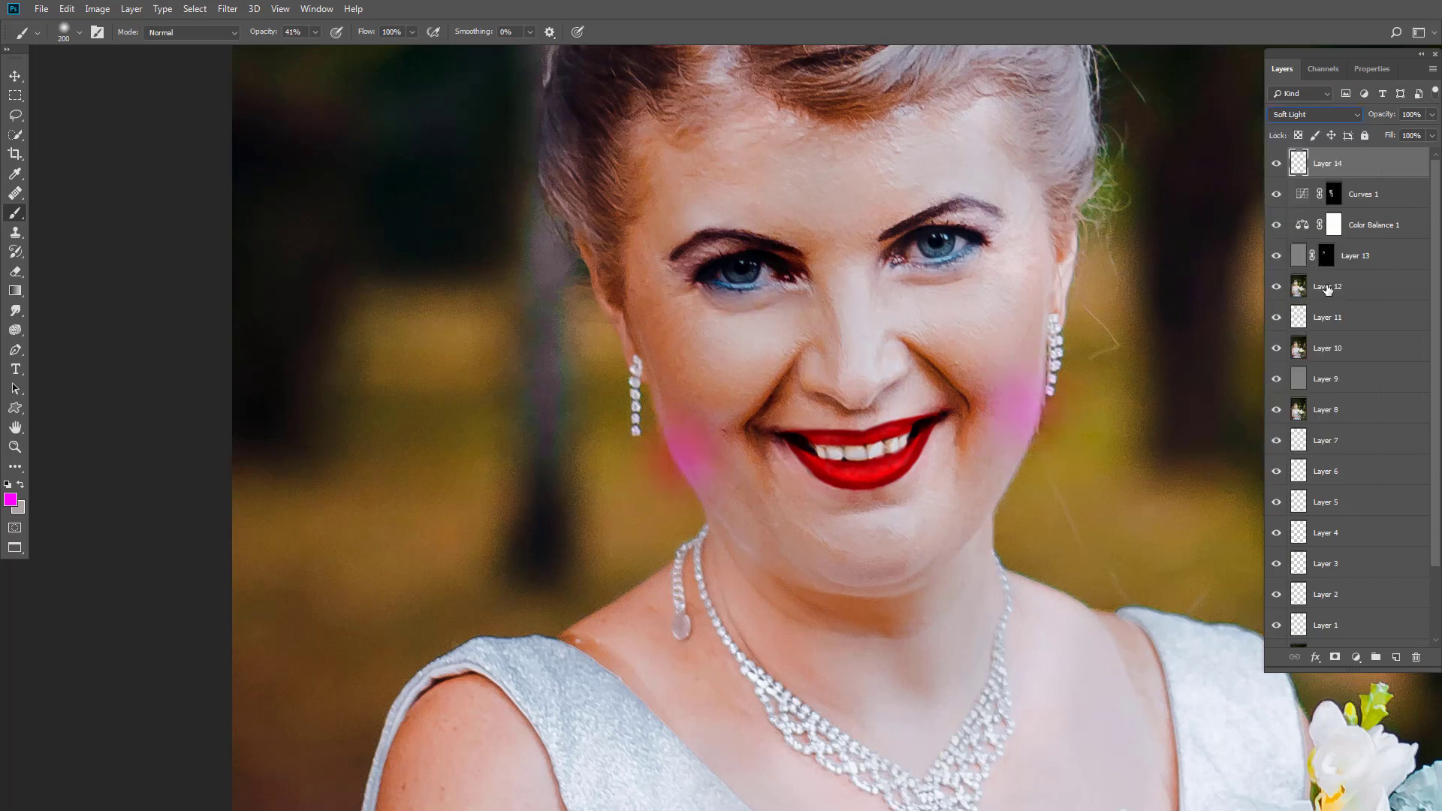
{"action": "left_click", "coordinate": [227, 9]}
{"action": "mouse_move", "coordinate": [255, 174]}
{"action": "left_click", "coordinate": [444, 238]}
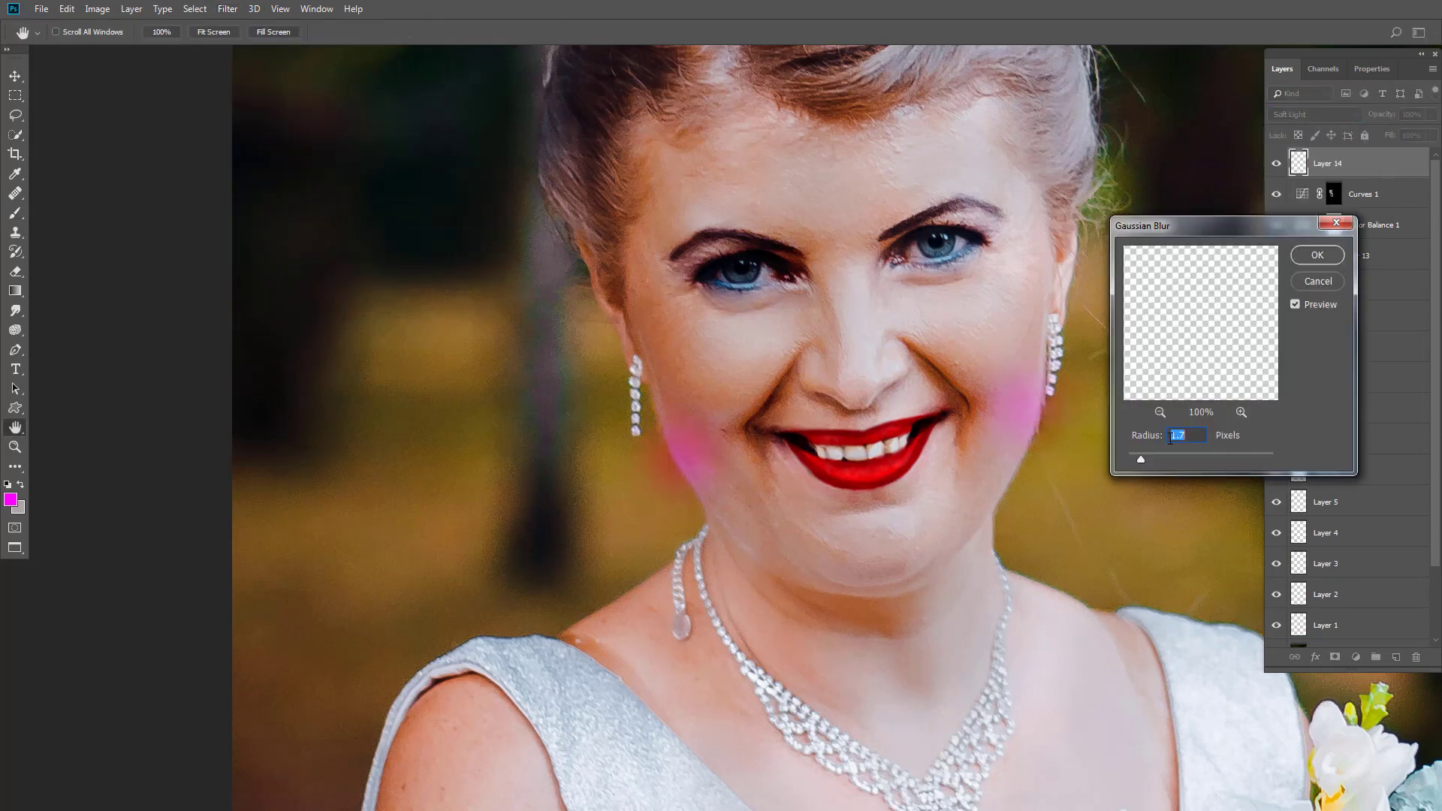
{"action": "left_click", "coordinate": [1318, 254]}
{"action": "key", "text": "b"}
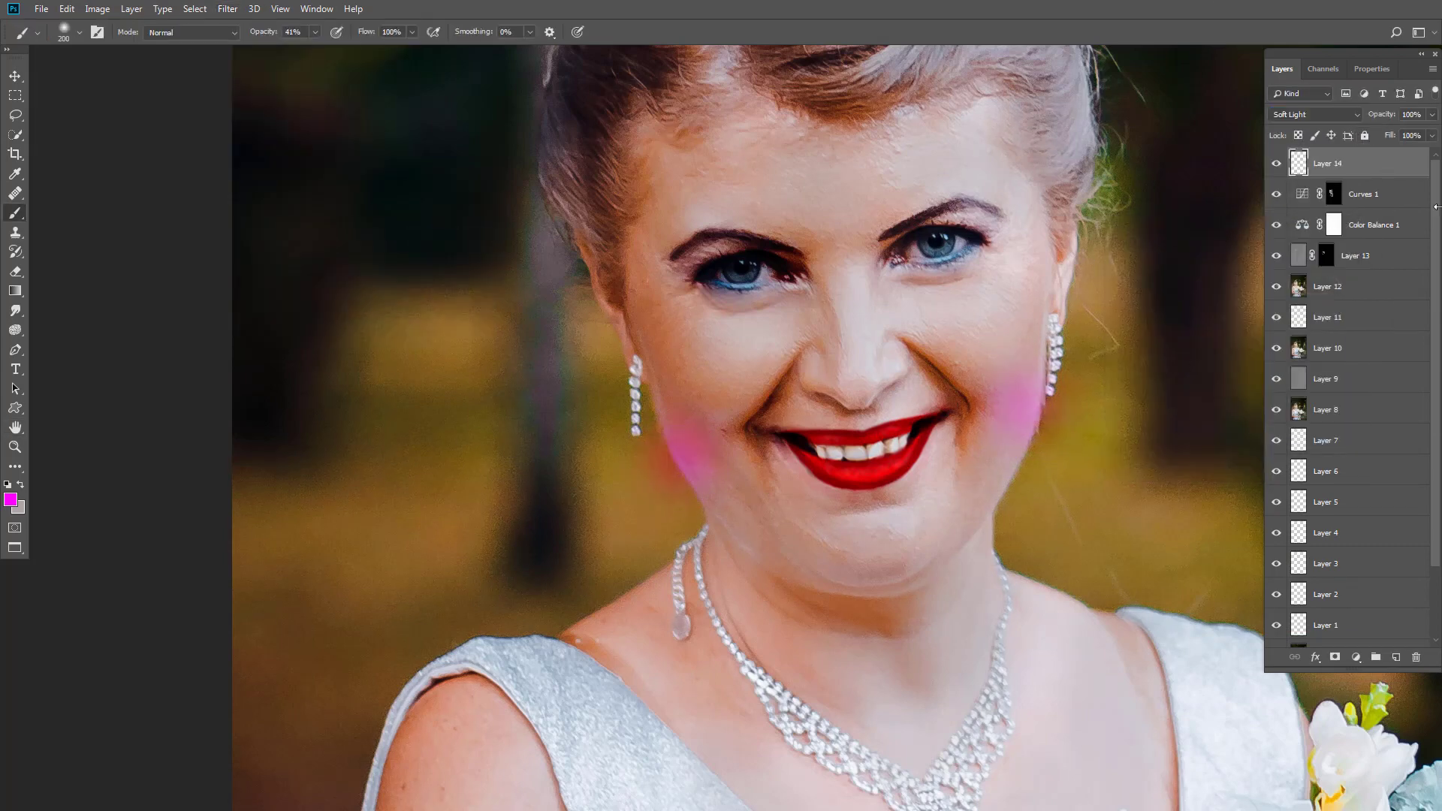
Lower the blush layer's opacity to 58% and add a layer mask to it.
{"action": "left_click_drag", "start_coordinate": [1430, 115], "coordinate": [1401, 134]}
{"action": "left_click", "coordinate": [1334, 657]}
{"action": "left_click", "coordinate": [8, 484]}
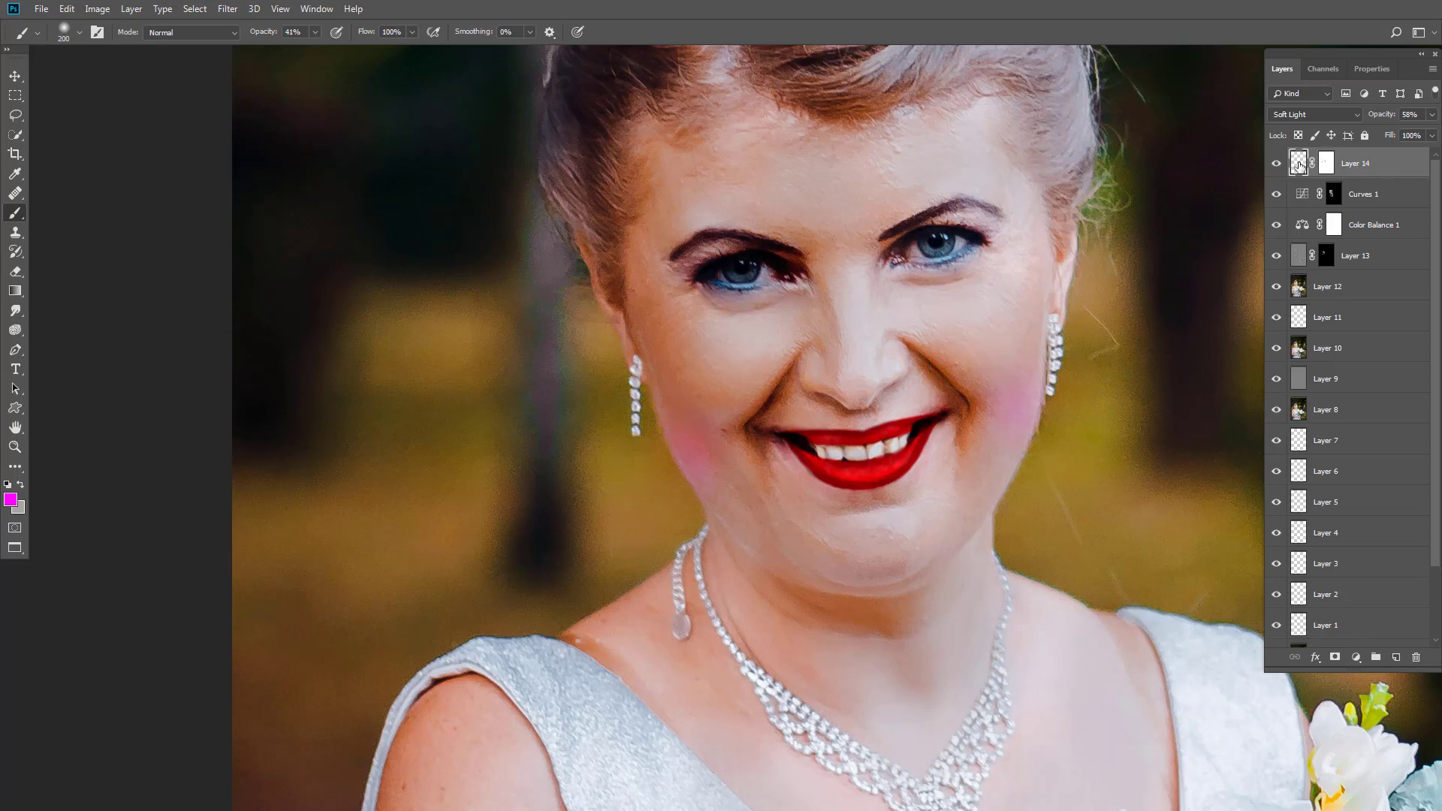
Recolor the blush with Hue/Saturation, shifting the hue from magenta toward a natural pink-red and setting saturation to +36.
{"action": "key", "text": "ctrl+u"}
{"action": "left_click_drag", "start_coordinate": [1140, 380], "coordinate": [1168, 434]}
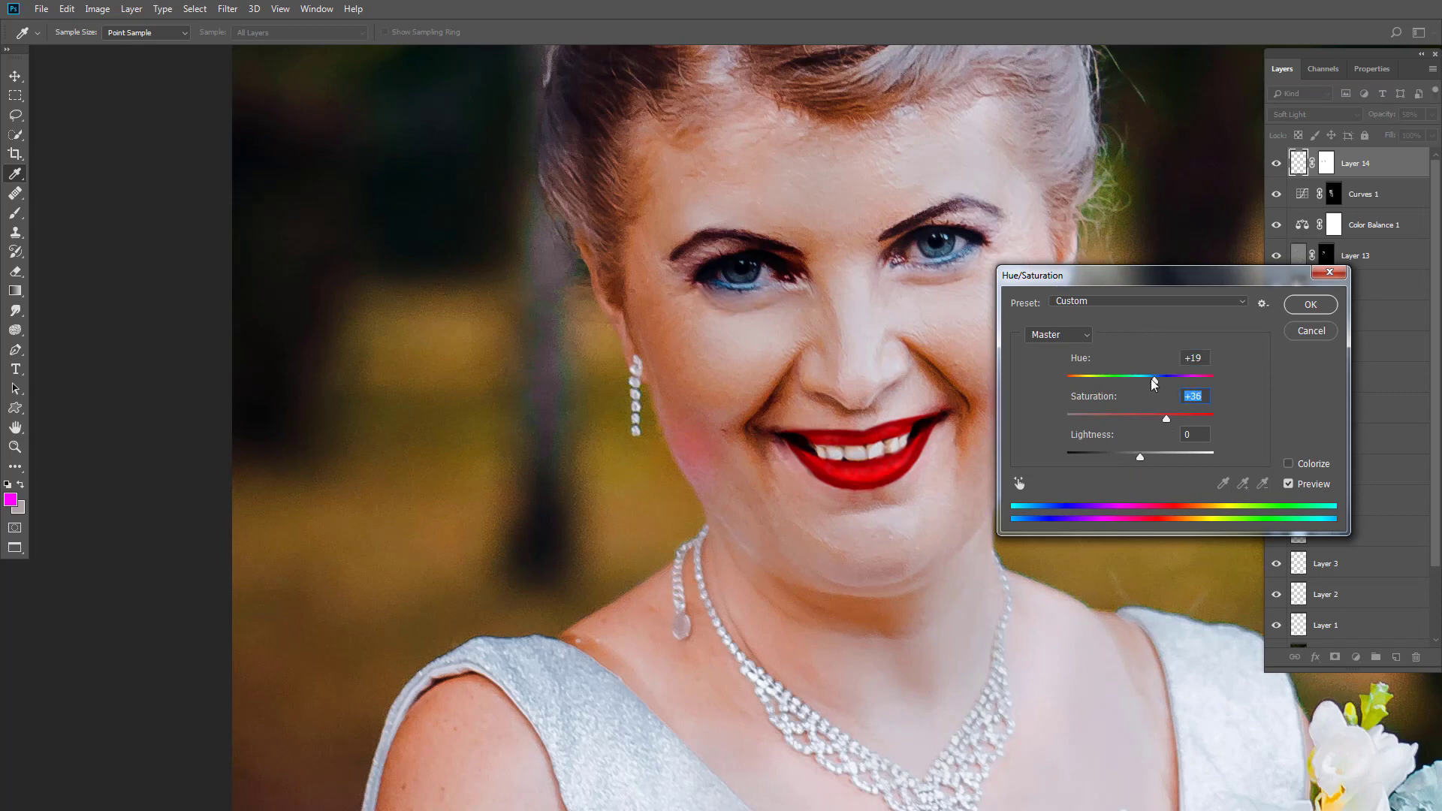
{"action": "left_click_drag", "start_coordinate": [1154, 384], "coordinate": [1169, 385]}
{"action": "left_click", "coordinate": [1311, 304]}
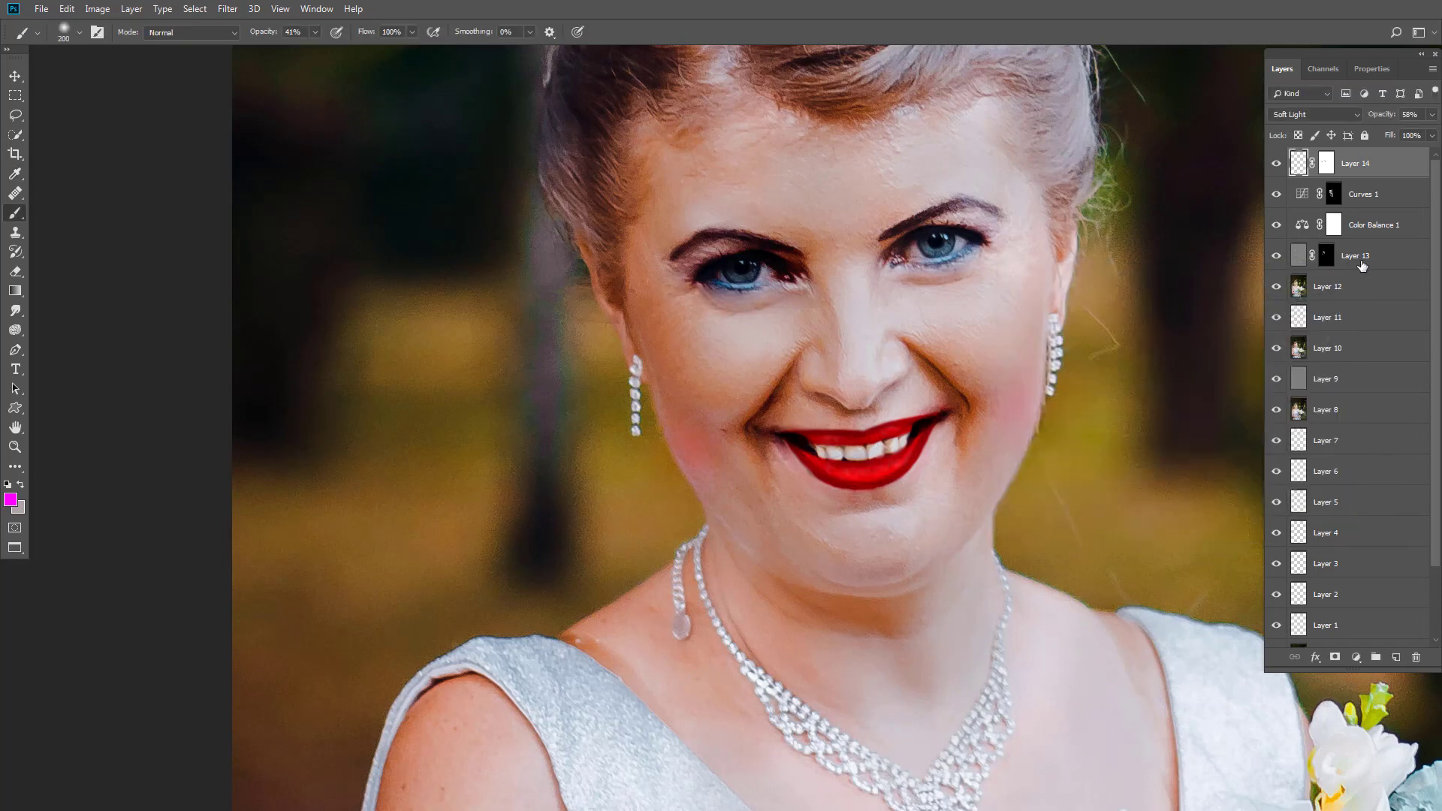
Reduce the blush layer's opacity to 32%.
{"action": "scroll", "coordinate": [827, 244], "scroll_direction": "down", "scroll_amount": 8}
{"action": "scroll", "coordinate": [774, 323], "scroll_direction": "up", "scroll_amount": 9}
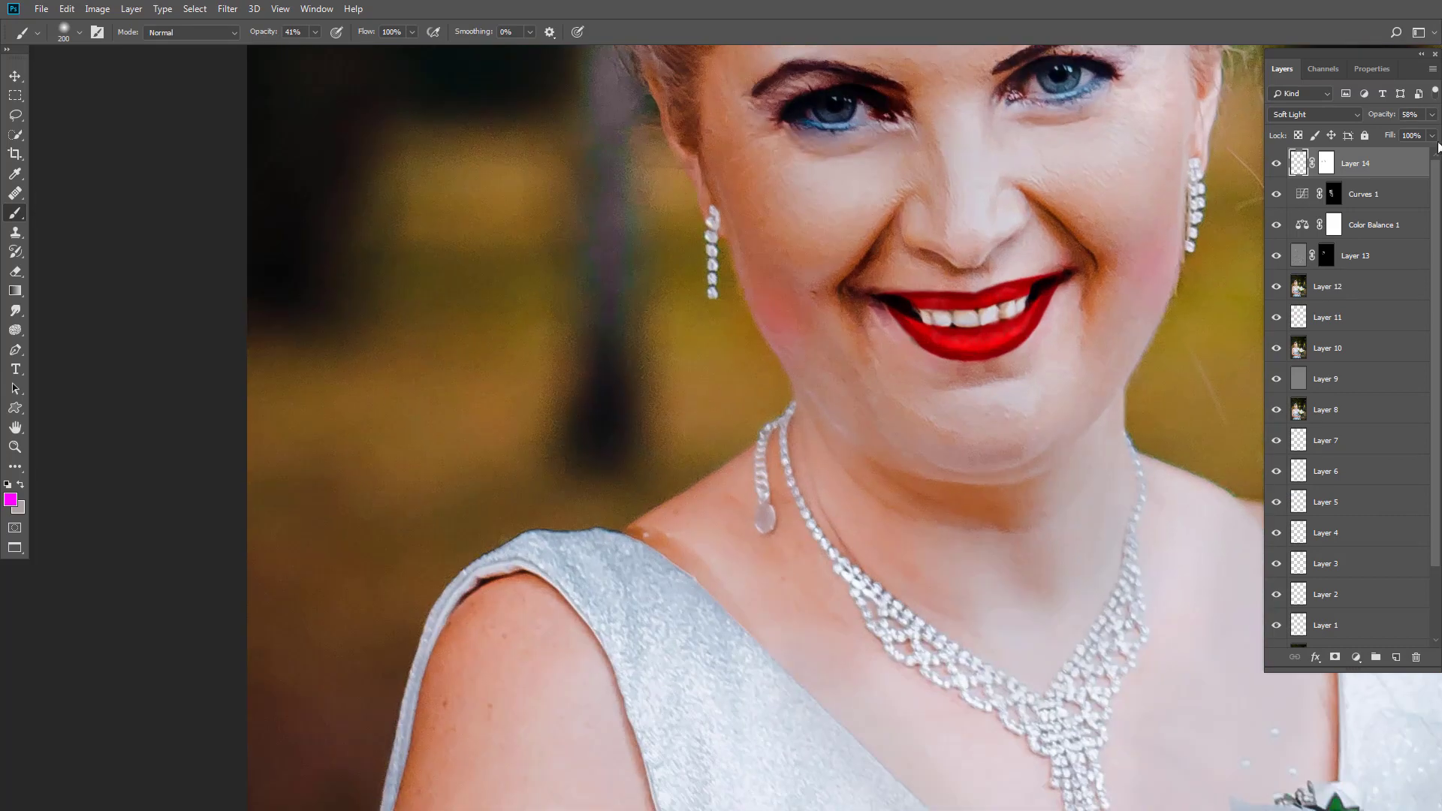
{"action": "left_click", "coordinate": [1431, 116]}
{"action": "left_click_drag", "start_coordinate": [1385, 132], "coordinate": [1383, 132]}
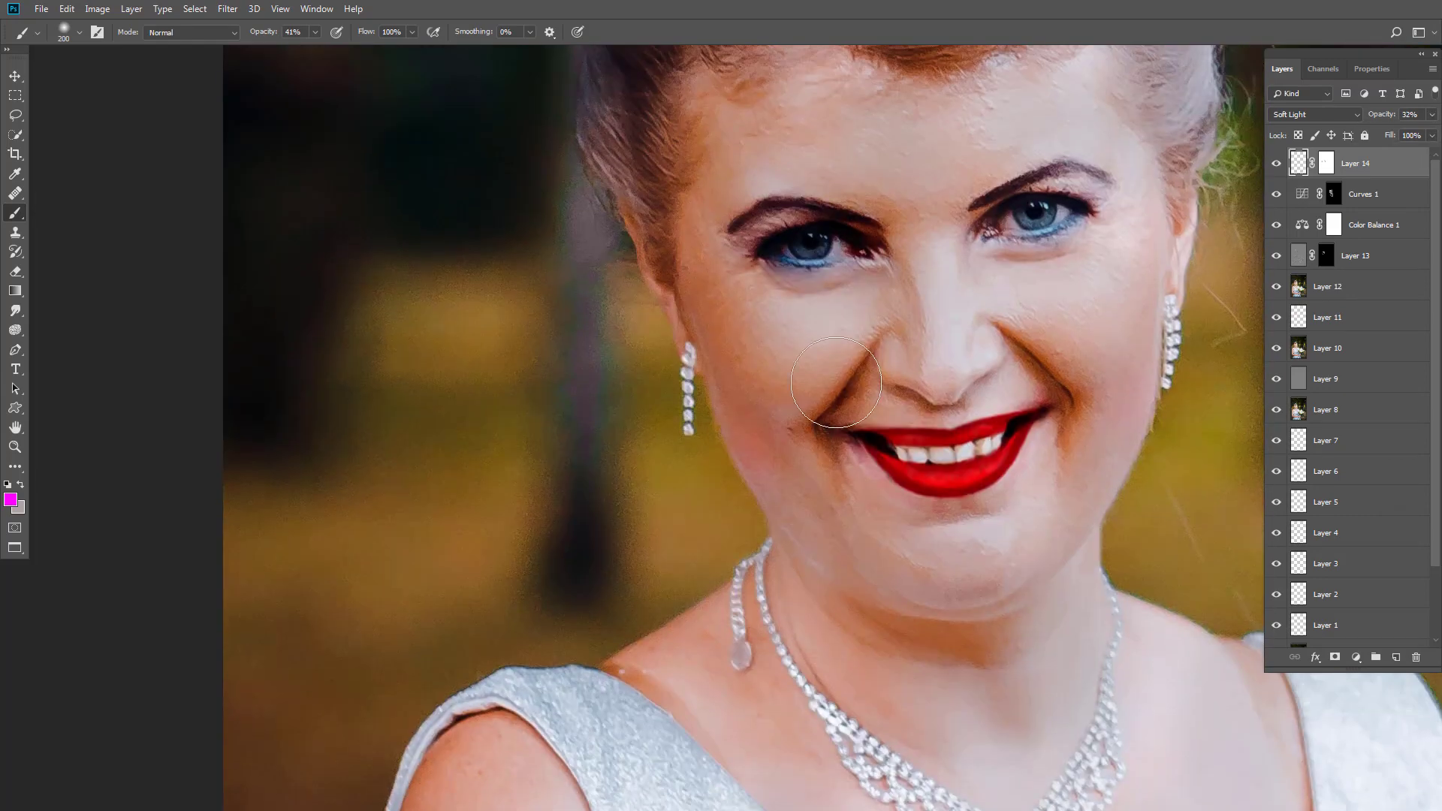
{"action": "scroll", "coordinate": [1137, 186], "scroll_direction": "up", "scroll_amount": 2}
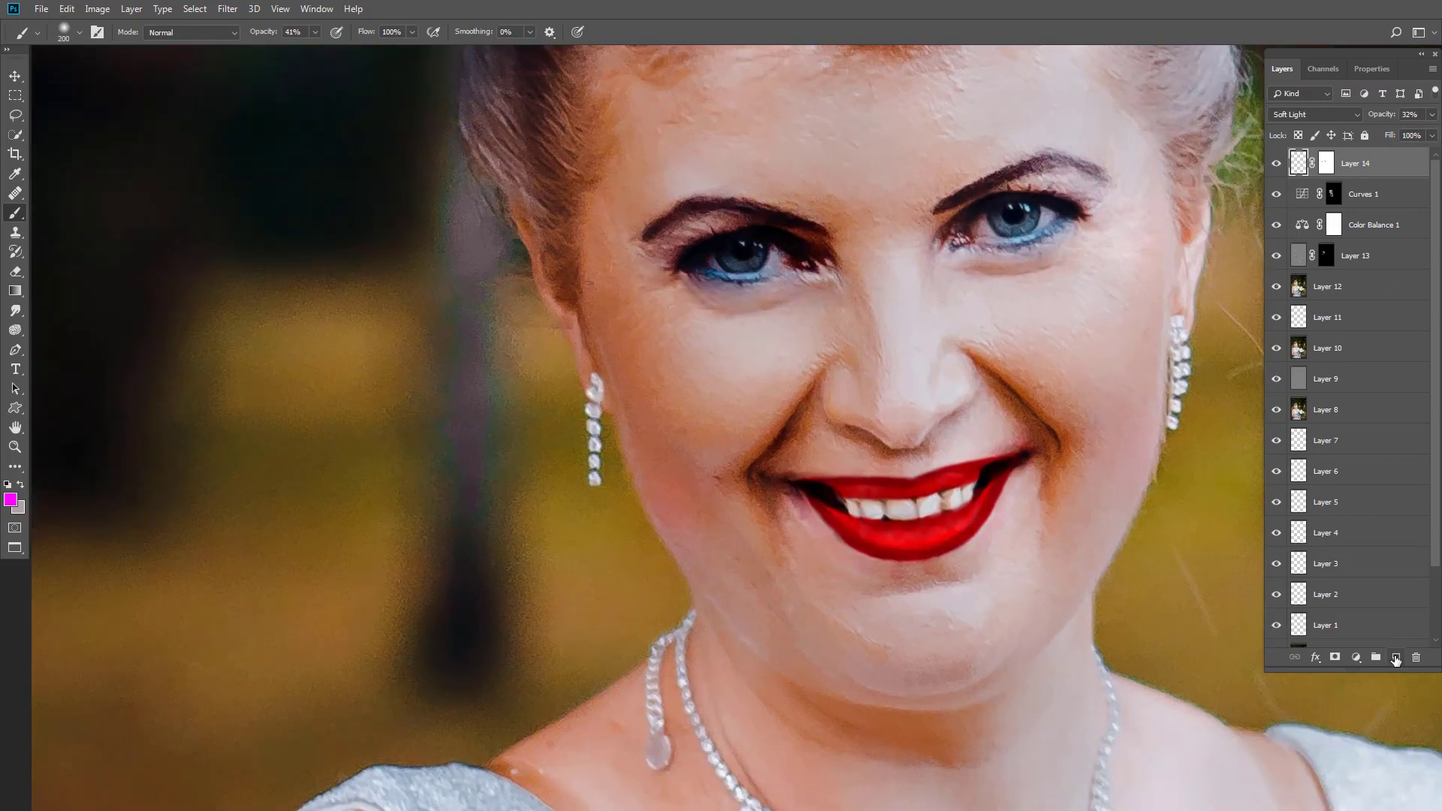
Add a new layer and paint bright blue eyeshadow over both upper eyelids with a small soft brush.
{"action": "left_click", "coordinate": [1396, 658]}
{"action": "left_click", "coordinate": [10, 500]}
{"action": "left_click", "coordinate": [1249, 451]}
{"action": "left_click", "coordinate": [1220, 379]}
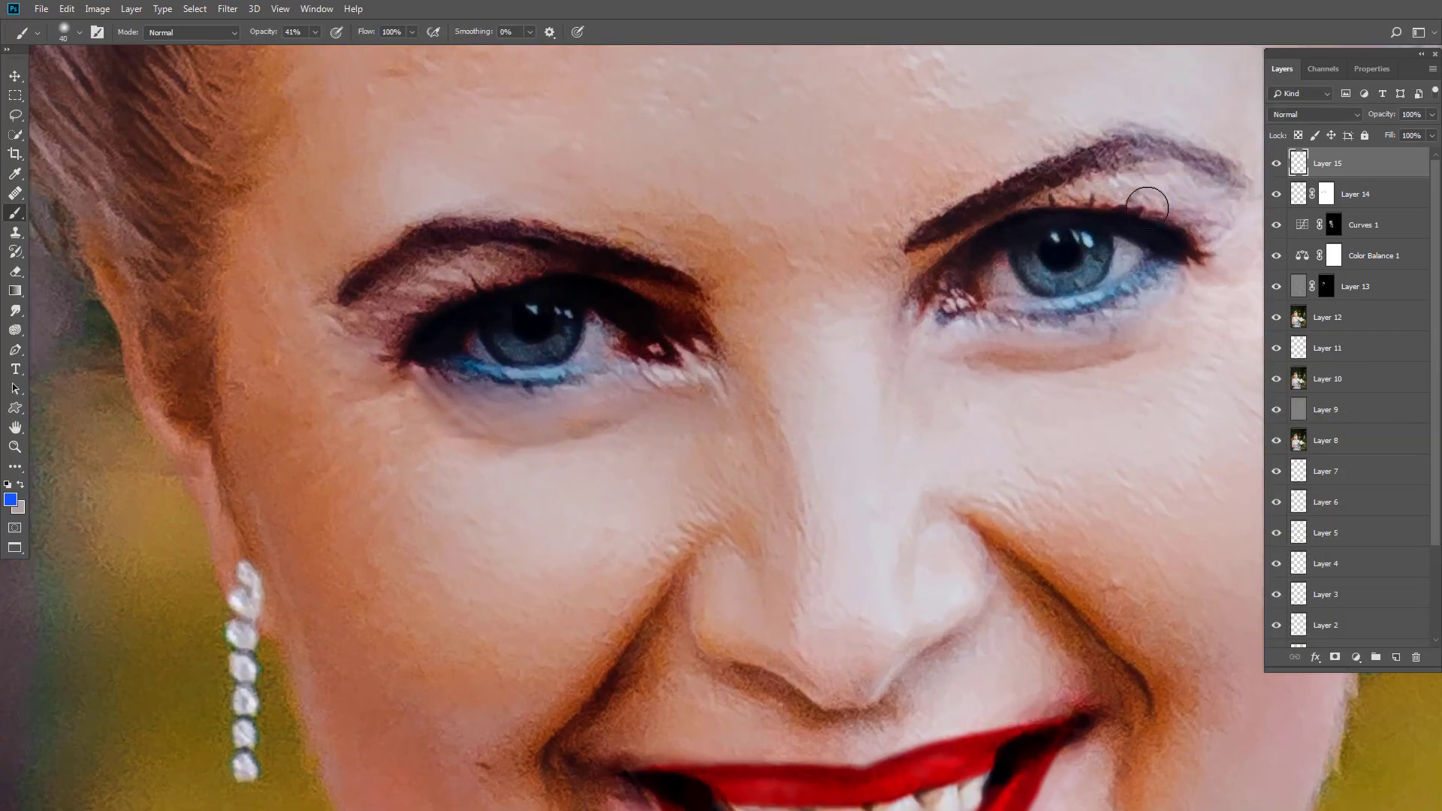
{"action": "mouse_move", "coordinate": [1143, 206]}
{"action": "left_mouse_down"}
{"action": "mouse_move", "coordinate": [1130, 204]}
{"action": "mouse_move", "coordinate": [1205, 232]}
{"action": "left_mouse_up"}
{"action": "left_click_drag", "start_coordinate": [1008, 224], "coordinate": [936, 277]}
{"action": "mouse_move", "coordinate": [654, 334]}
{"action": "left_mouse_down"}
{"action": "mouse_move", "coordinate": [533, 273]}
{"action": "mouse_move", "coordinate": [631, 306]}
{"action": "mouse_move", "coordinate": [429, 304]}
{"action": "mouse_move", "coordinate": [394, 346]}
{"action": "left_mouse_up"}
{"action": "left_click_drag", "start_coordinate": [497, 280], "coordinate": [476, 267]}
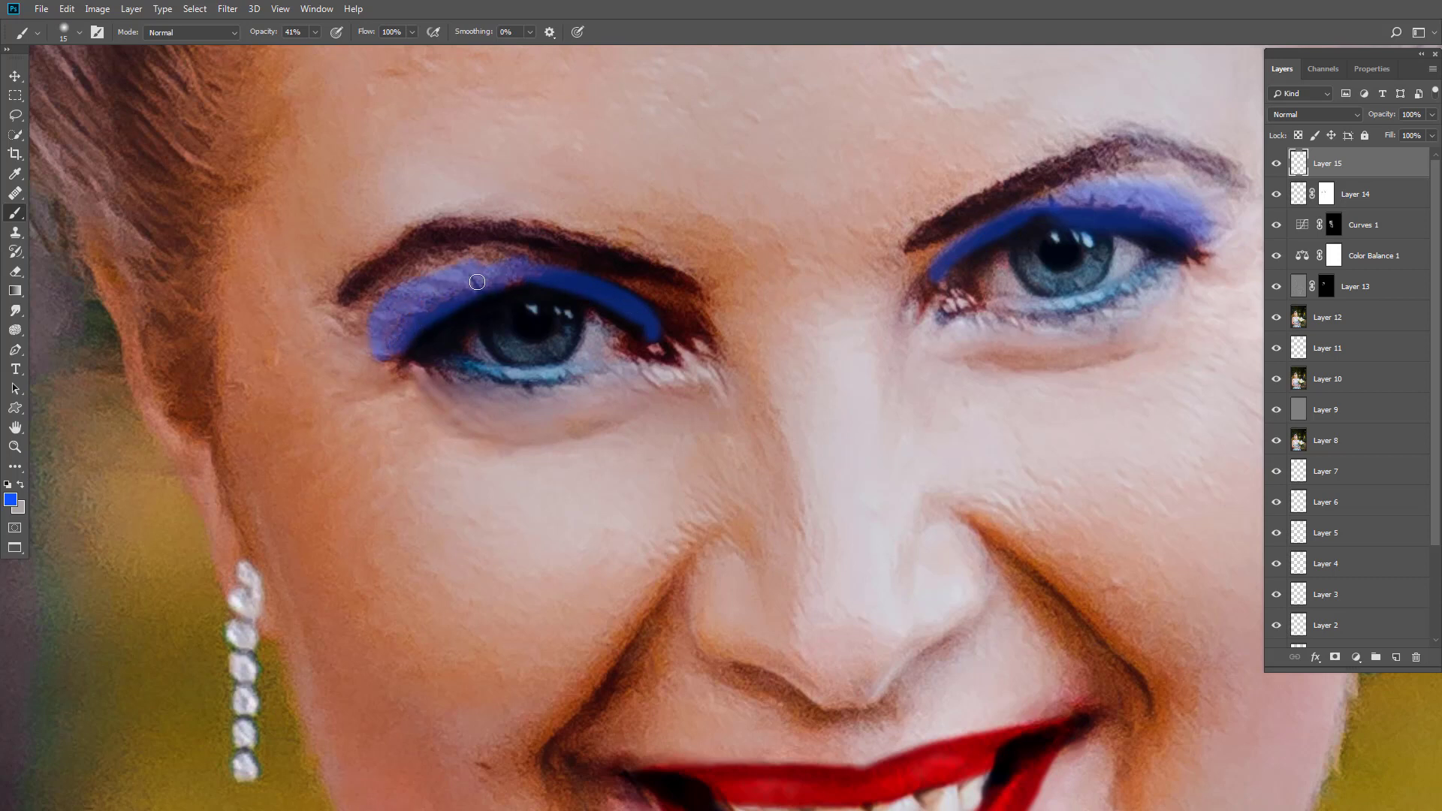
Set the eyeshadow layer to Soft Light and soften it with Gaussian Blur.
{"action": "left_click", "coordinate": [1302, 119]}
{"action": "left_click", "coordinate": [1311, 314]}
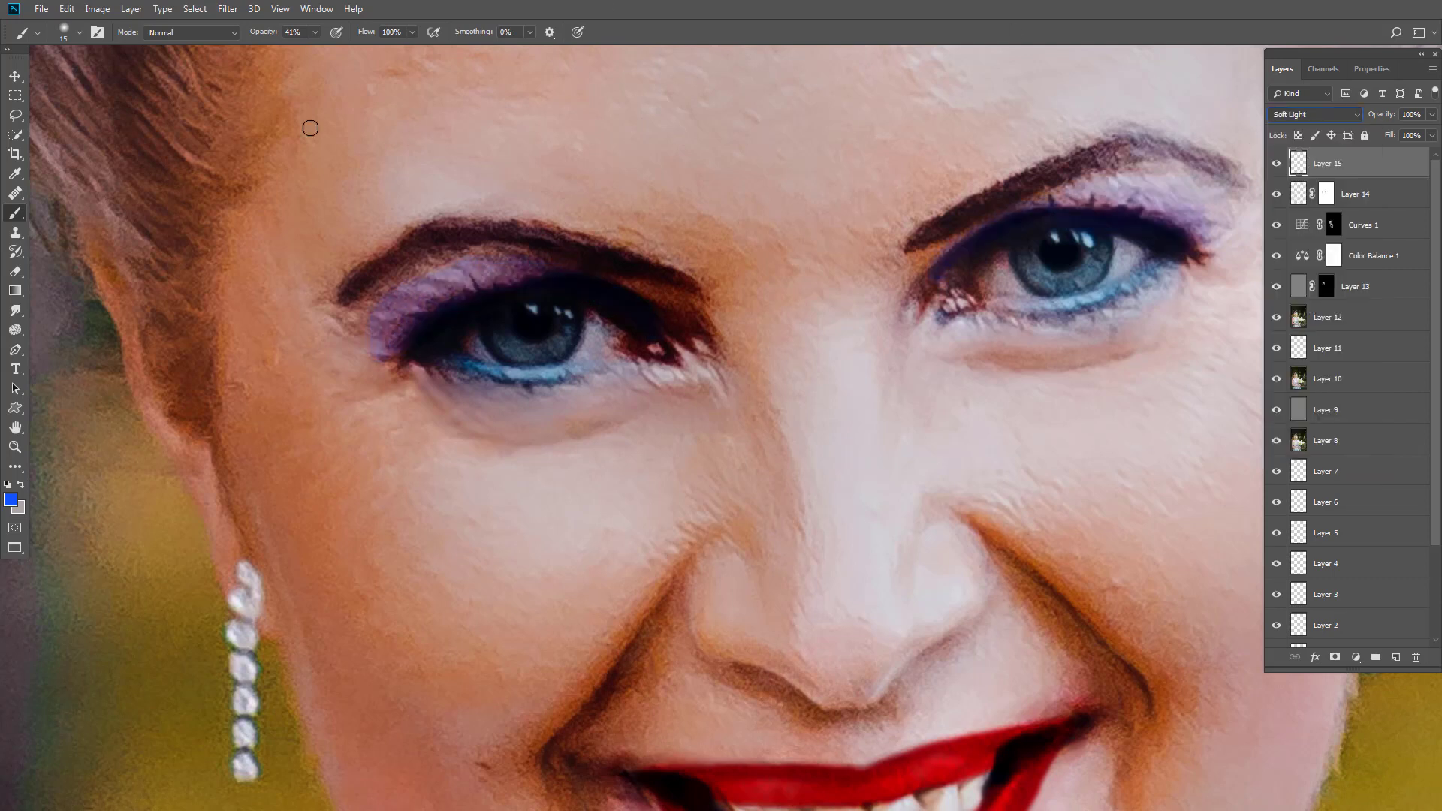
{"action": "left_click", "coordinate": [227, 8]}
{"action": "mouse_move", "coordinate": [261, 190]}
{"action": "left_click", "coordinate": [447, 239]}
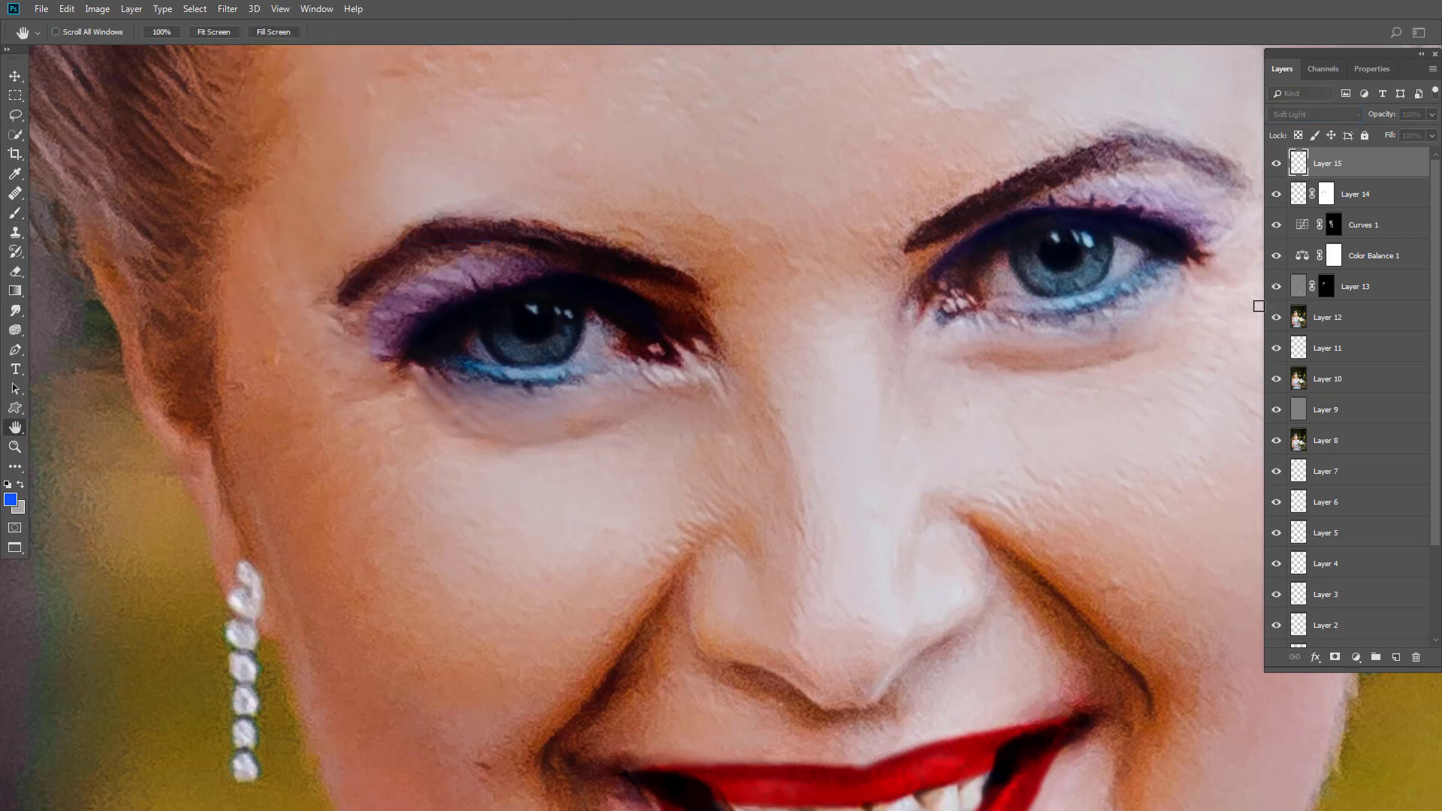
{"action": "left_click", "coordinate": [1314, 254]}
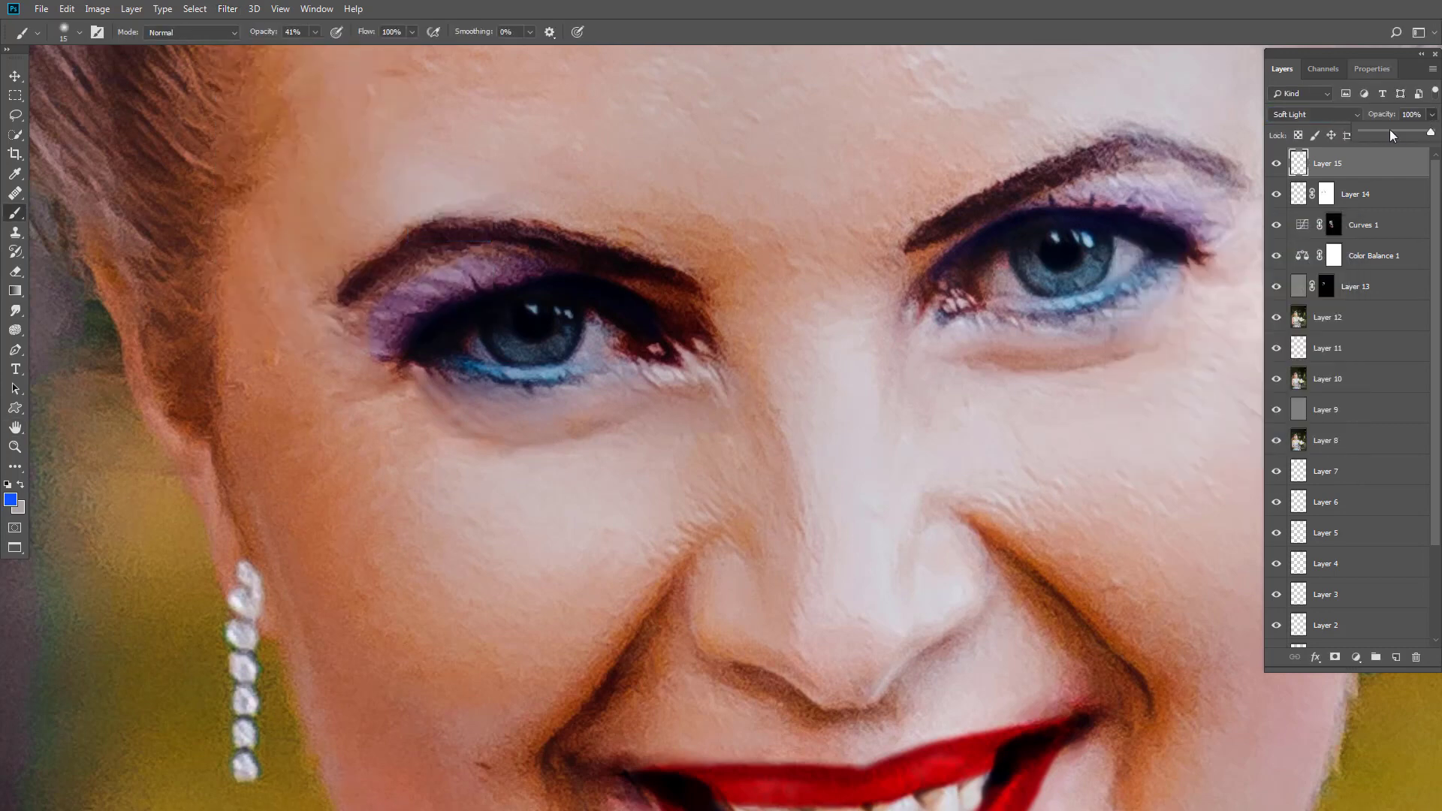
Set the eyeshadow layer's opacity to 60%, comparing it hidden and shown, and add a layer mask.
{"action": "left_click_drag", "start_coordinate": [1391, 131], "coordinate": [1399, 131]}
{"action": "scroll", "coordinate": [1261, 168], "scroll_direction": "down", "scroll_amount": 5}
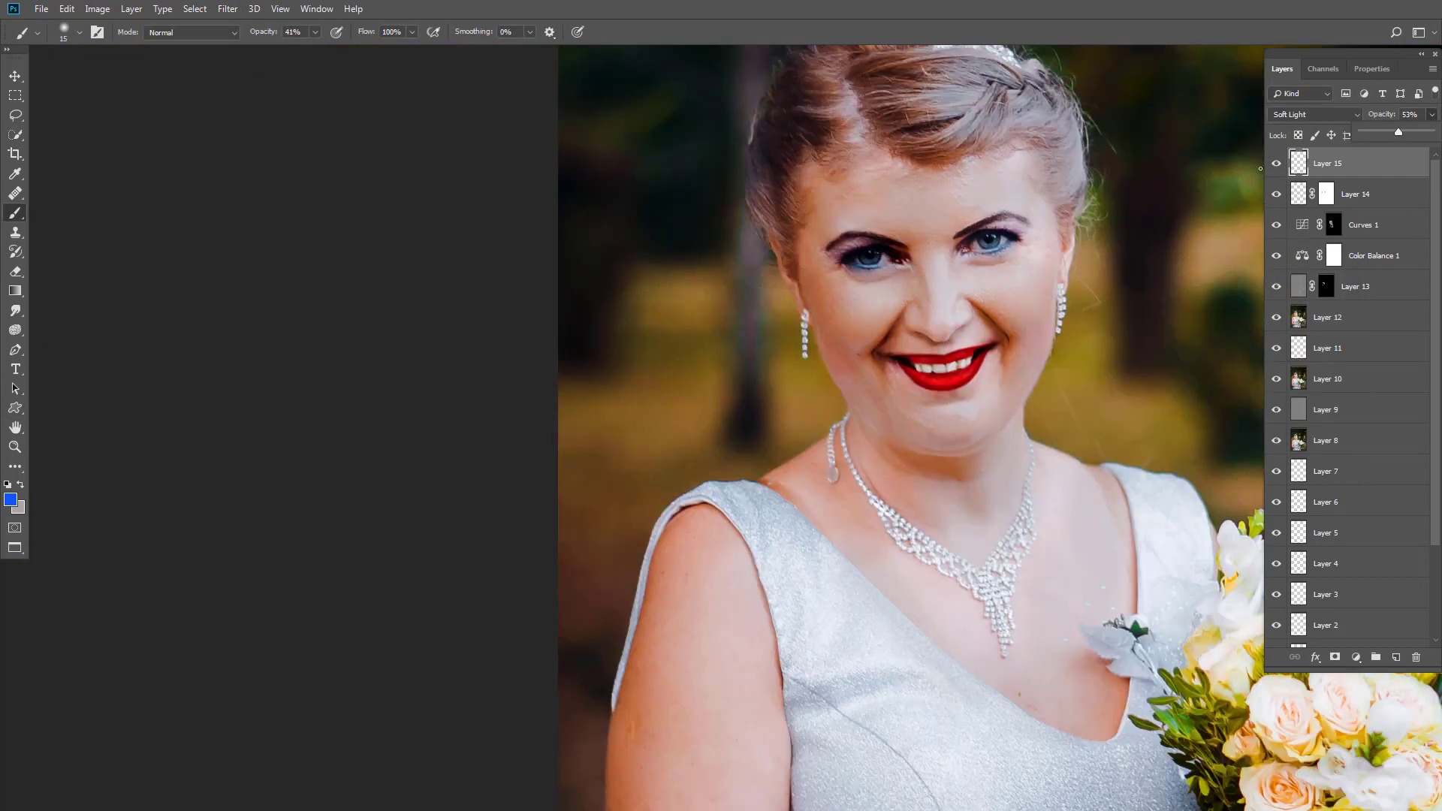
{"action": "left_click", "coordinate": [1276, 163]}
{"action": "left_click", "coordinate": [1277, 163]}
{"action": "scroll", "coordinate": [999, 176], "scroll_direction": "up", "scroll_amount": 5}
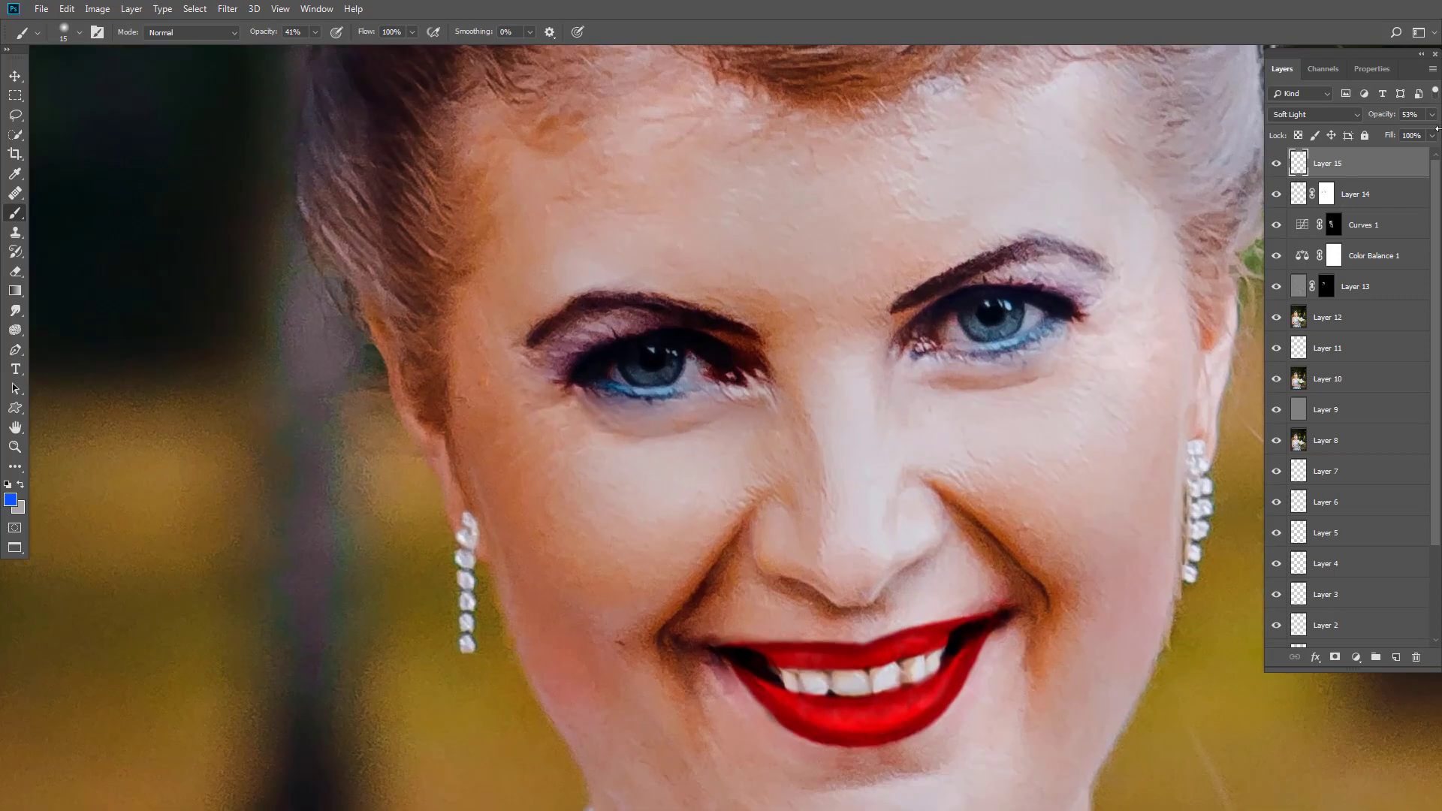
{"action": "left_click", "coordinate": [1432, 117]}
{"action": "left_click_drag", "start_coordinate": [1399, 133], "coordinate": [1404, 133]}
{"action": "left_click", "coordinate": [1340, 664]}
Stamp all visible layers into a new merged layer on top and open it in the Liquify filter.
{"action": "scroll", "coordinate": [1098, 389], "scroll_direction": "down", "scroll_amount": 5}
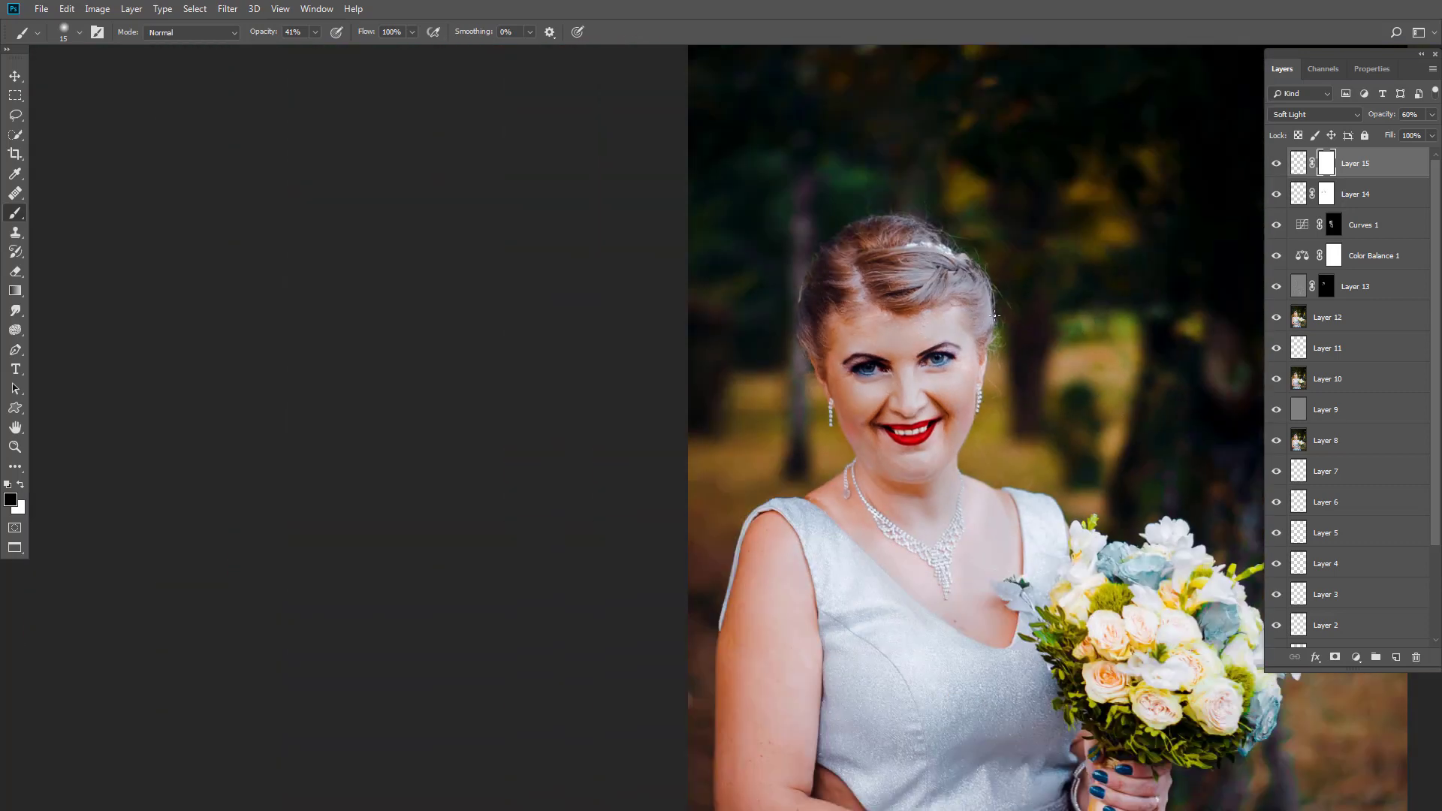
{"action": "scroll", "coordinate": [800, 481], "scroll_direction": "down", "scroll_amount": 2}
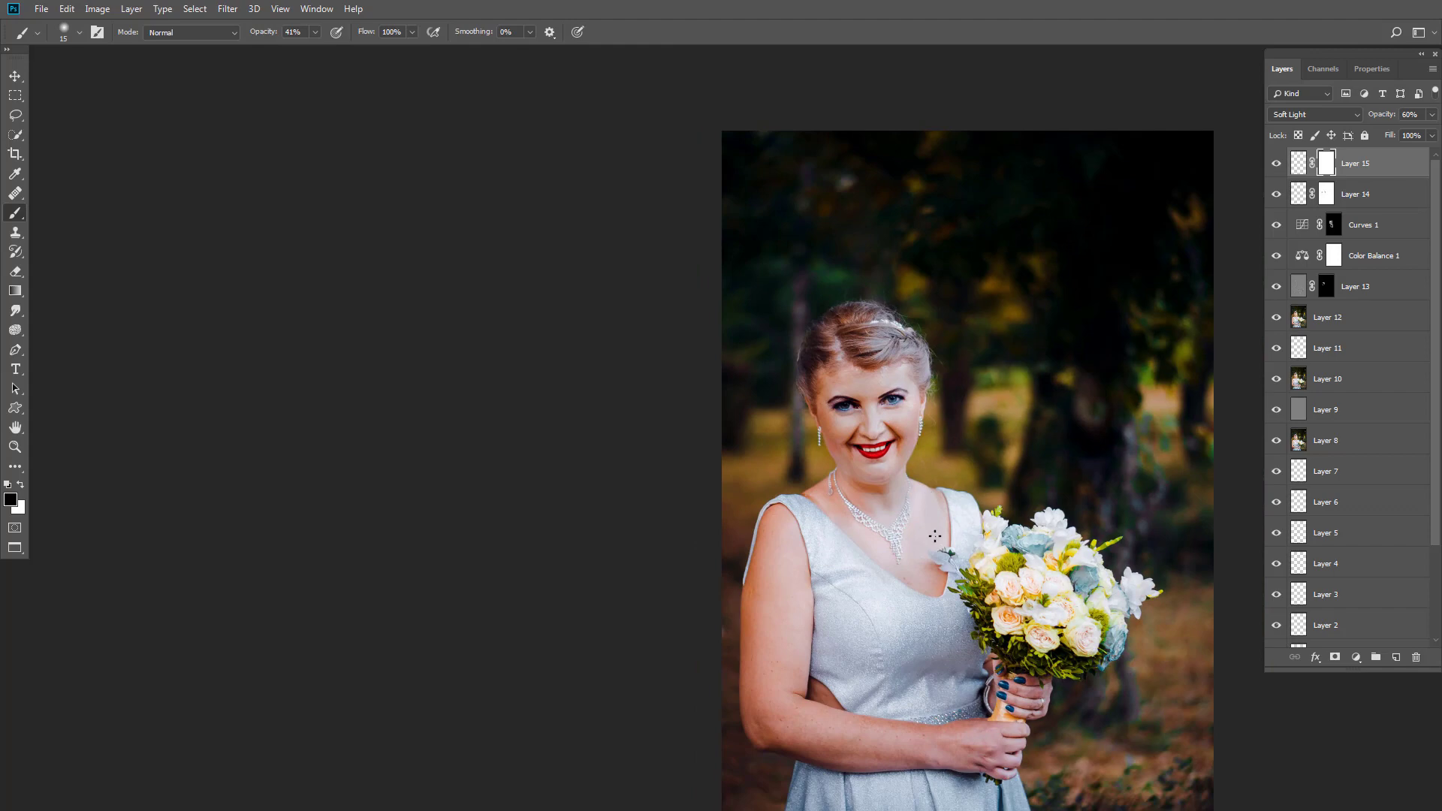
{"action": "scroll", "coordinate": [812, 583], "scroll_direction": "up", "scroll_amount": 4}
{"action": "left_click_drag", "start_coordinate": [952, 611], "coordinate": [961, 457]}
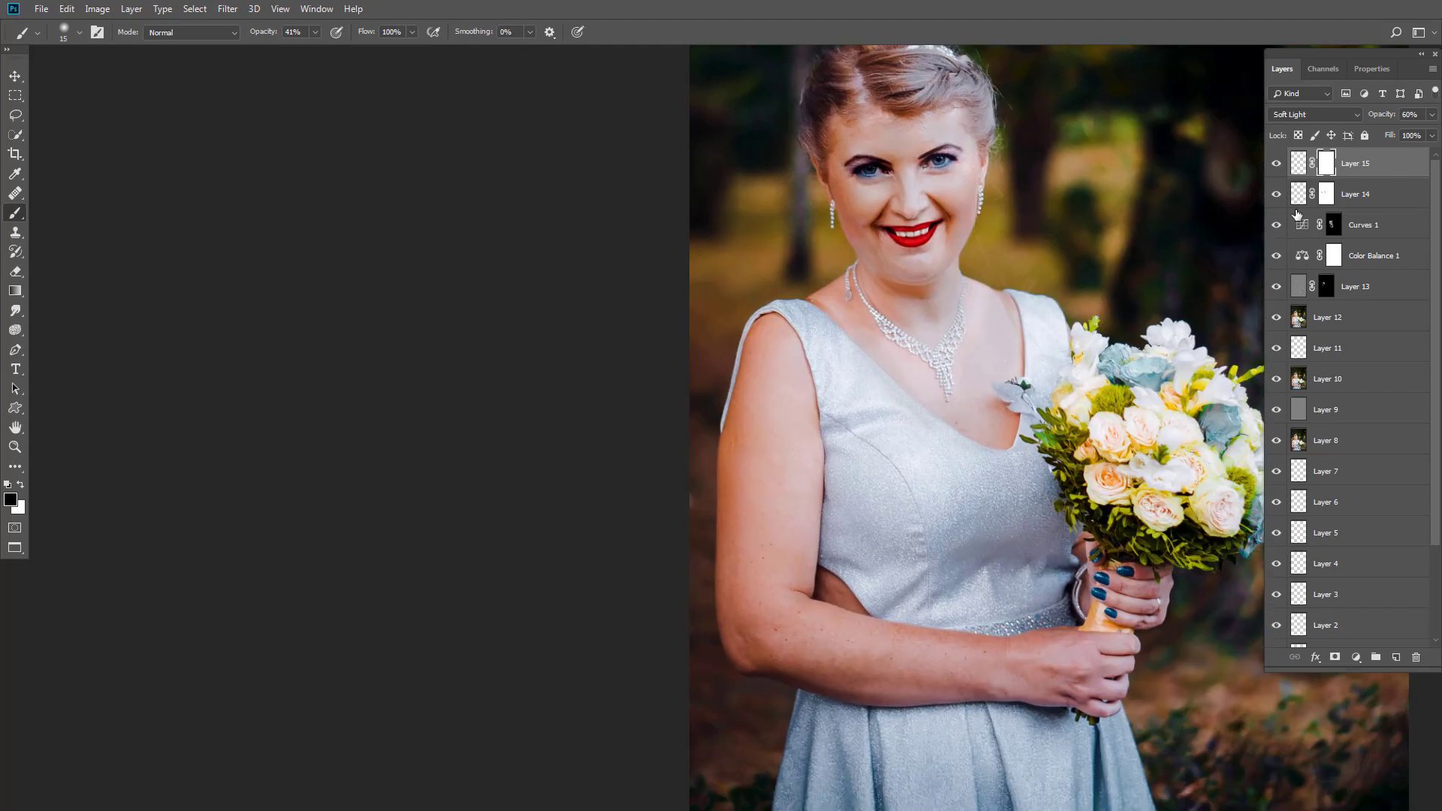
{"action": "key", "text": "ctrl+e"}
{"action": "left_click", "coordinate": [791, 309]}
{"action": "key", "text": "ctrl+shift+alt+e"}
{"action": "left_click", "coordinate": [227, 8]}
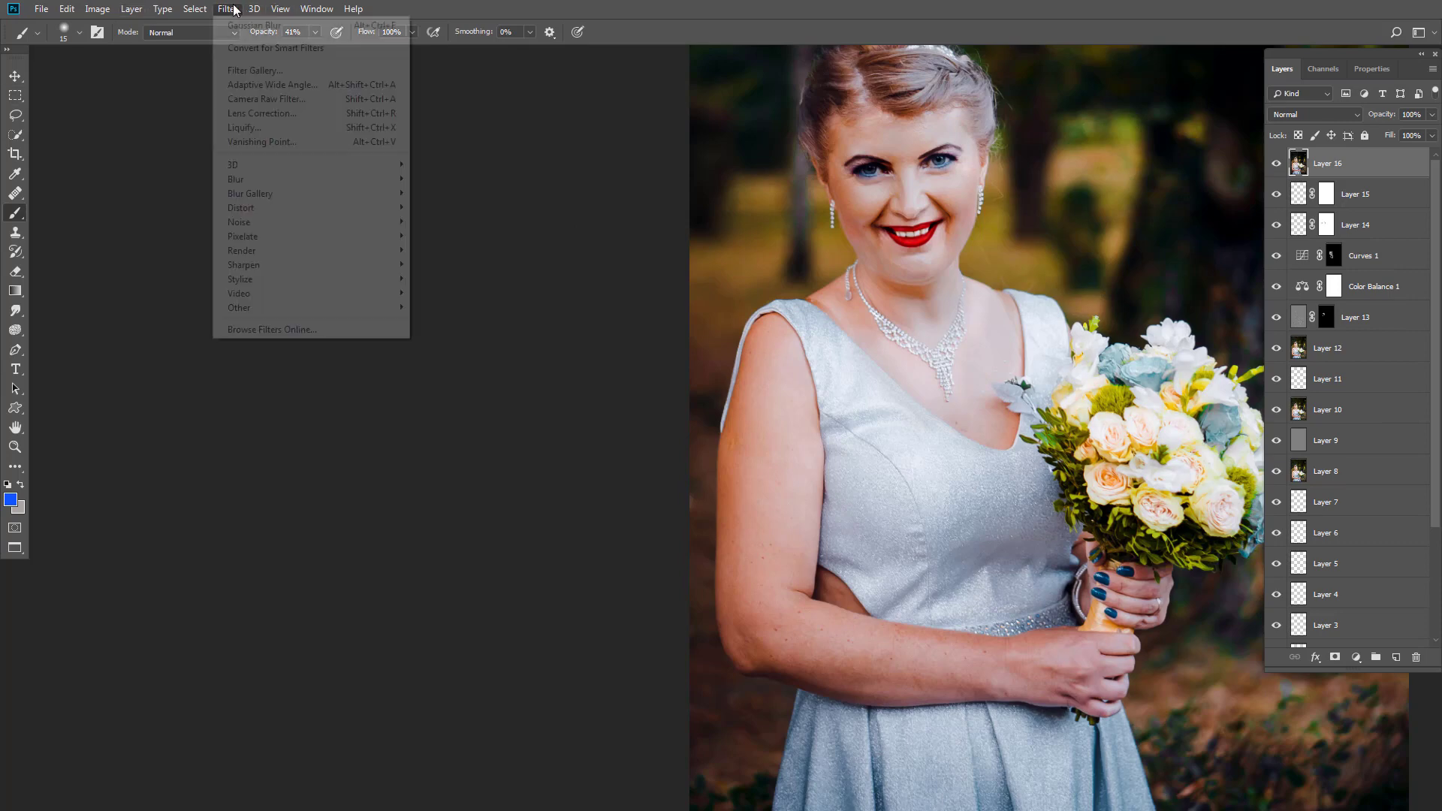
{"action": "left_click", "coordinate": [245, 130]}
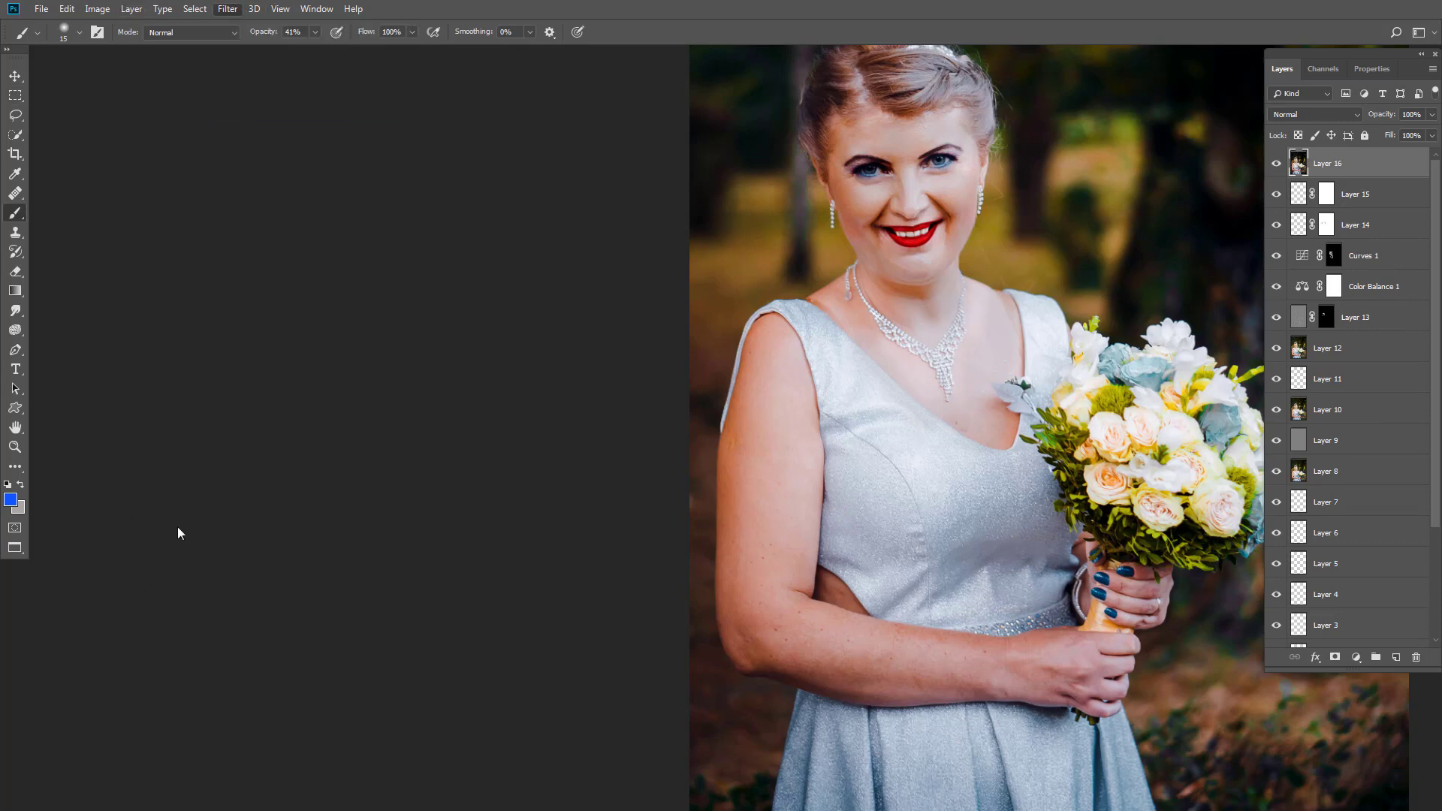
Set the Forward Warp brush size to 250 and slim the bride's upper arm by pushing its outer and inner edges inward.
{"action": "scroll", "coordinate": [325, 451], "scroll_direction": "up", "scroll_amount": 3}
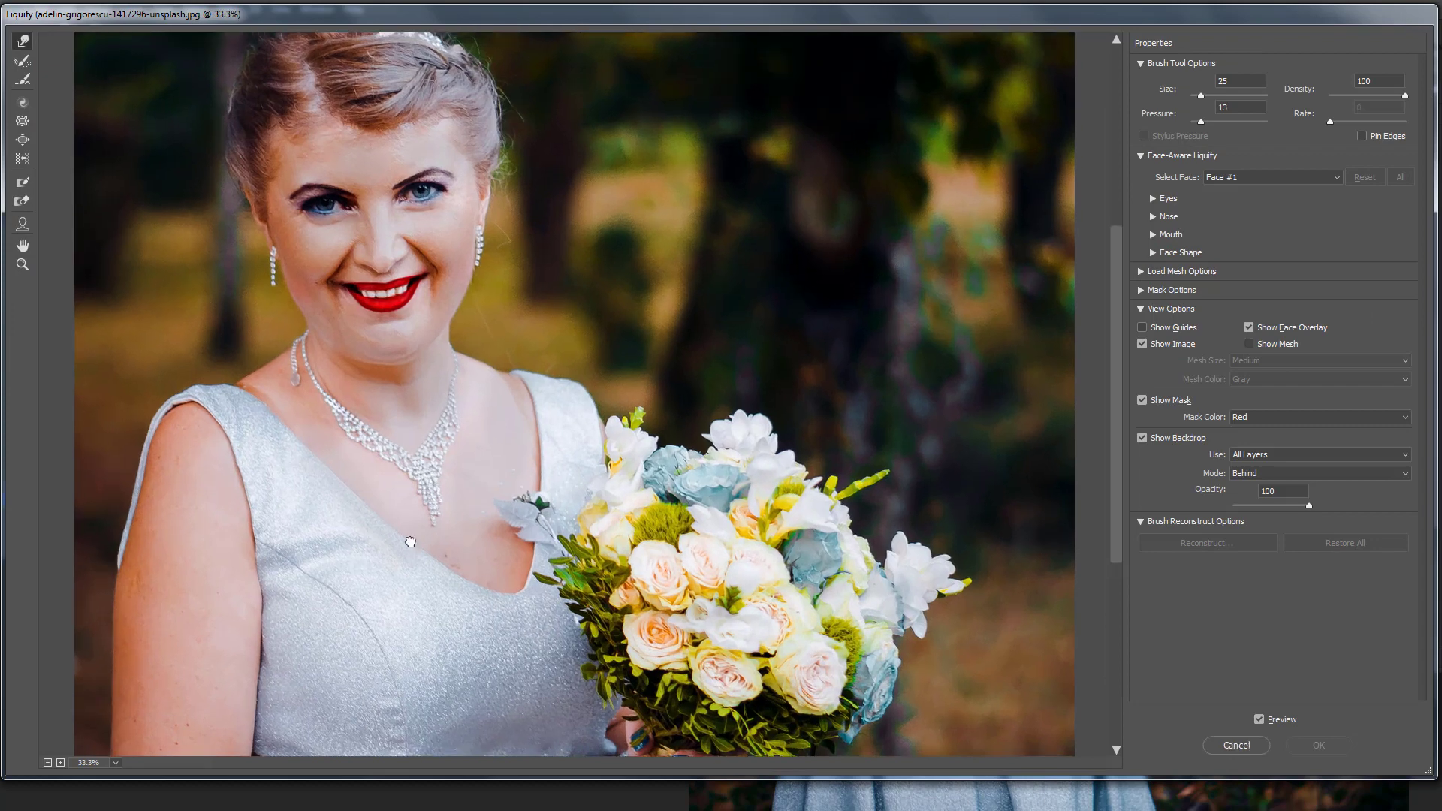
{"action": "left_click_drag", "start_coordinate": [410, 541], "coordinate": [427, 412]}
{"action": "scroll", "coordinate": [410, 523], "scroll_direction": "up", "scroll_amount": 1}
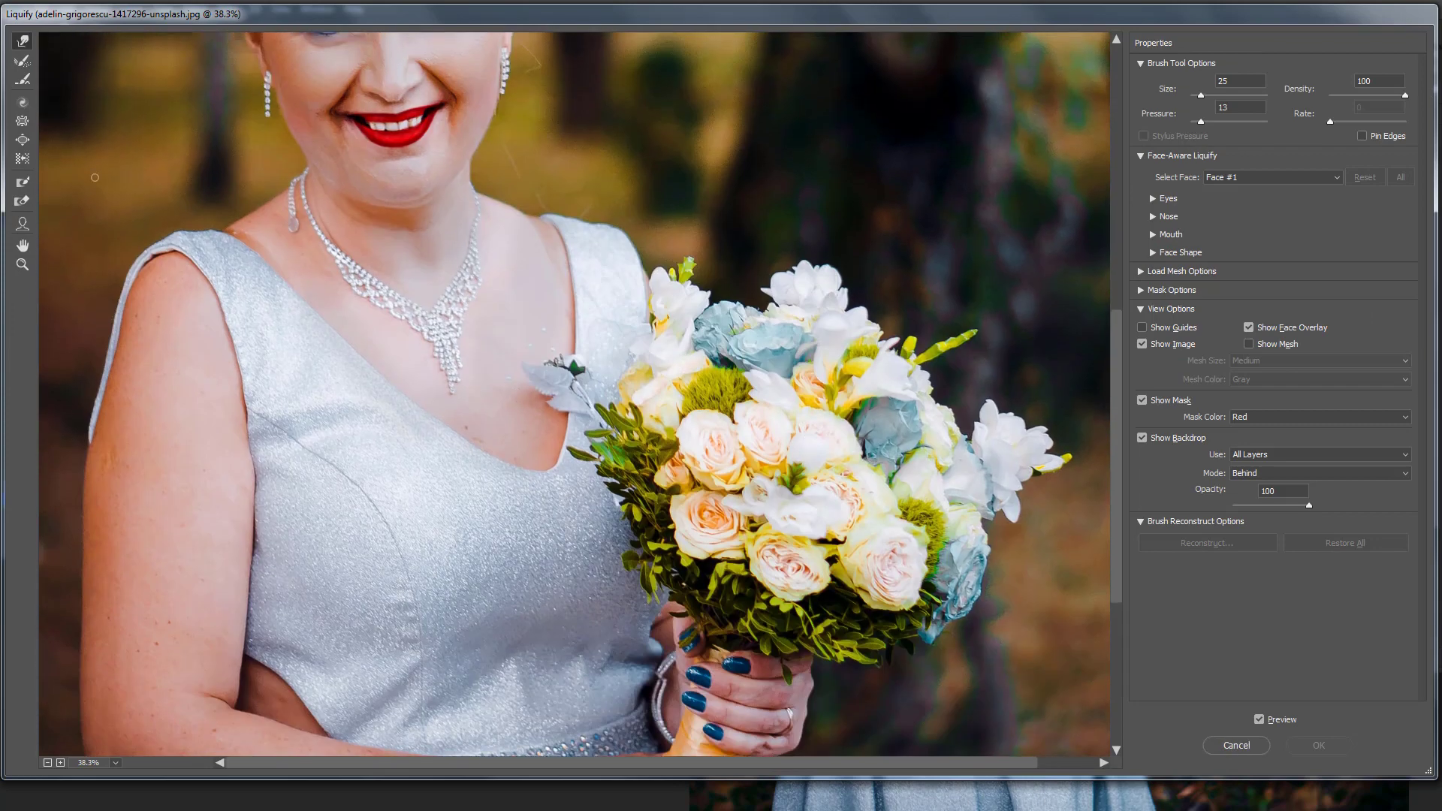
{"action": "key", "text": "bracketright"}
{"action": "key", "text": "bracketright"}
{"action": "key", "text": "bracketright"}
{"action": "key", "text": "bracketright"}
{"action": "key", "text": "bracketright"}
{"action": "key", "text": "bracketright"}
{"action": "key", "text": "bracketright"}
{"action": "key", "text": "bracketright"}
{"action": "key", "text": "bracketright"}
{"action": "key", "text": "bracketright"}
{"action": "key", "text": "bracketright"}
{"action": "key", "text": "bracketright"}
{"action": "key", "text": "bracketright"}
{"action": "key", "text": "bracketright"}
{"action": "key", "text": "bracketright"}
{"action": "key", "text": "bracketright"}
{"action": "key", "text": "bracketright"}
{"action": "key", "text": "bracketright"}
{"action": "key", "text": "bracketleft"}
{"action": "key", "text": "bracketleft"}
{"action": "key", "text": "bracketleft"}
{"action": "key", "text": "bracketleft"}
{"action": "key", "text": "bracketleft"}
{"action": "key", "text": "bracketleft"}
{"action": "key", "text": "bracketleft"}
{"action": "key", "text": "bracketleft"}
{"action": "mouse_move", "coordinate": [81, 461]}
{"action": "left_mouse_down"}
{"action": "mouse_move", "coordinate": [97, 537]}
{"action": "mouse_move", "coordinate": [96, 463]}
{"action": "mouse_move", "coordinate": [84, 538]}
{"action": "mouse_move", "coordinate": [59, 518]}
{"action": "mouse_move", "coordinate": [92, 517]}
{"action": "mouse_move", "coordinate": [69, 552]}
{"action": "mouse_move", "coordinate": [94, 581]}
{"action": "mouse_move", "coordinate": [91, 607]}
{"action": "mouse_move", "coordinate": [93, 498]}
{"action": "mouse_move", "coordinate": [75, 512]}
{"action": "mouse_move", "coordinate": [95, 533]}
{"action": "mouse_move", "coordinate": [77, 588]}
{"action": "mouse_move", "coordinate": [70, 409]}
{"action": "left_mouse_up"}
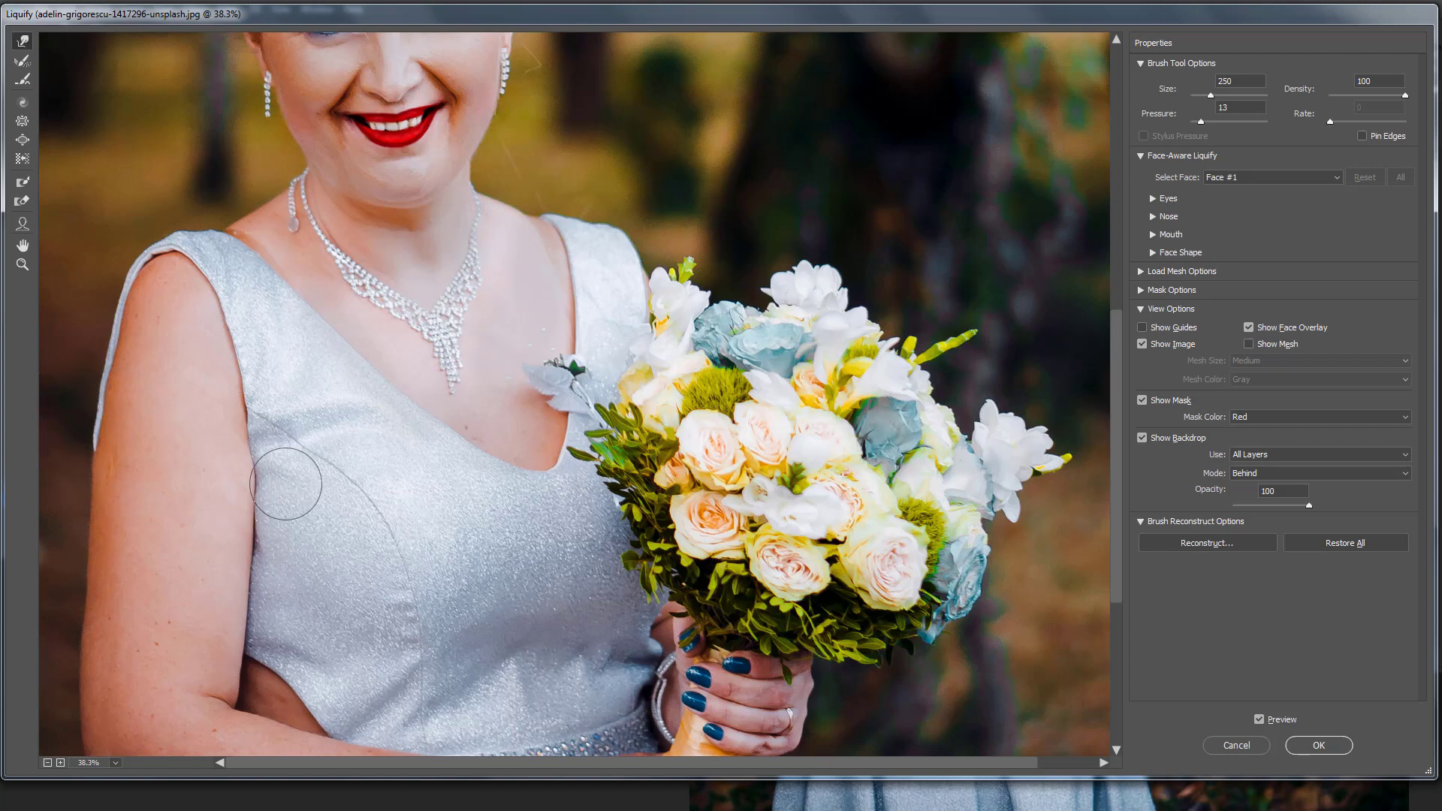
{"action": "mouse_move", "coordinate": [251, 498]}
{"action": "left_mouse_down"}
{"action": "mouse_move", "coordinate": [260, 536]}
{"action": "mouse_move", "coordinate": [233, 538]}
{"action": "mouse_move", "coordinate": [257, 445]}
{"action": "mouse_move", "coordinate": [240, 440]}
{"action": "mouse_move", "coordinate": [252, 556]}
{"action": "mouse_move", "coordinate": [237, 563]}
{"action": "mouse_move", "coordinate": [238, 623]}
{"action": "mouse_move", "coordinate": [266, 572]}
{"action": "mouse_move", "coordinate": [258, 644]}
{"action": "mouse_move", "coordinate": [244, 549]}
{"action": "mouse_move", "coordinate": [249, 591]}
{"action": "mouse_move", "coordinate": [206, 623]}
{"action": "mouse_move", "coordinate": [216, 680]}
{"action": "mouse_move", "coordinate": [247, 684]}
{"action": "mouse_move", "coordinate": [207, 684]}
{"action": "mouse_move", "coordinate": [212, 643]}
{"action": "mouse_move", "coordinate": [260, 564]}
{"action": "mouse_move", "coordinate": [226, 572]}
{"action": "mouse_move", "coordinate": [245, 470]}
{"action": "left_mouse_up"}
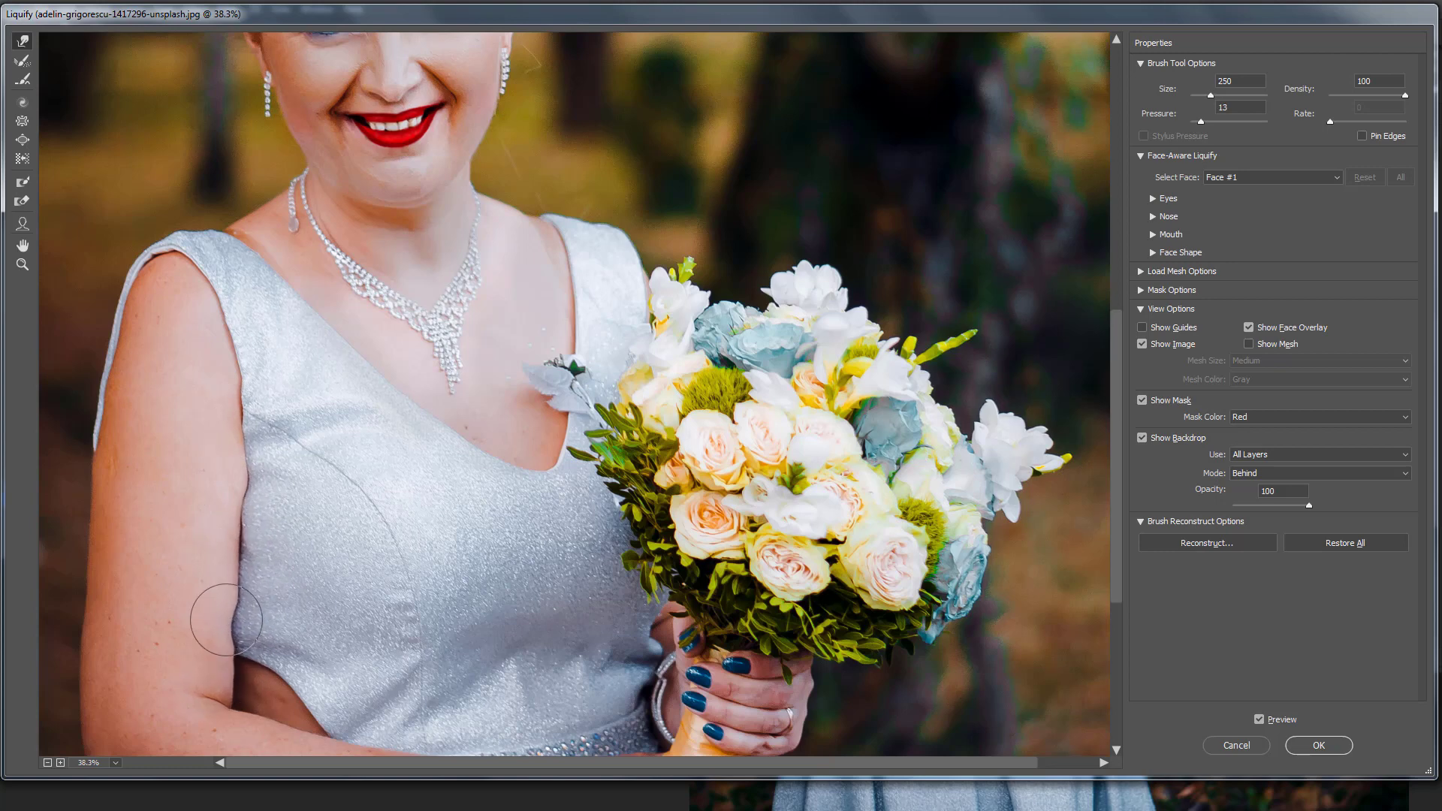
Refine the inner arm edge along the dress with a size 90 warp brush and apply the Liquify filter.
{"action": "scroll", "coordinate": [238, 538], "scroll_direction": "up", "scroll_amount": 3}
{"action": "key", "text": "["}
{"action": "key", "text": "["}
{"action": "key", "text": "["}
{"action": "key", "text": "["}
{"action": "key", "text": "["}
{"action": "key", "text": "["}
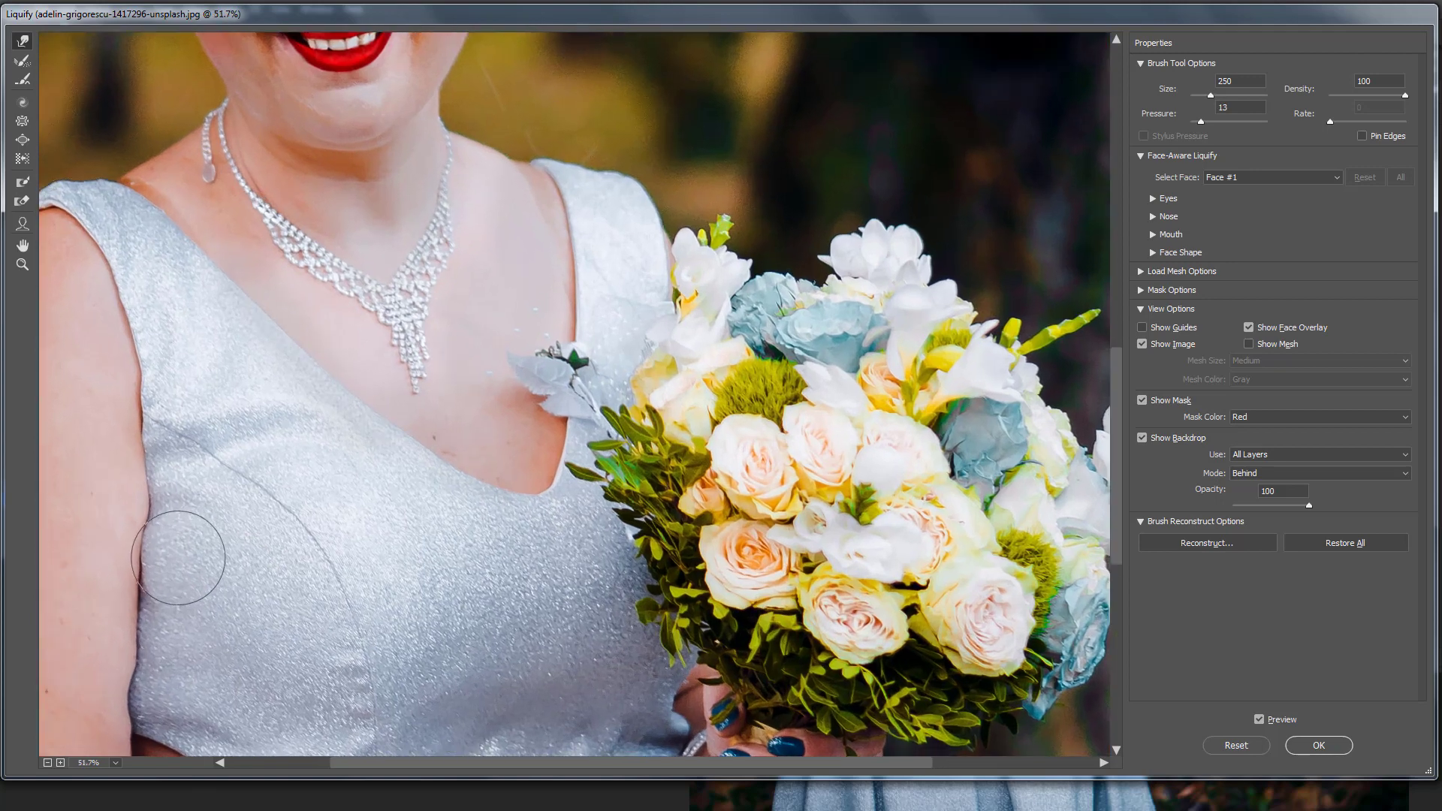
{"action": "left_click_drag", "start_coordinate": [129, 509], "coordinate": [158, 481]}
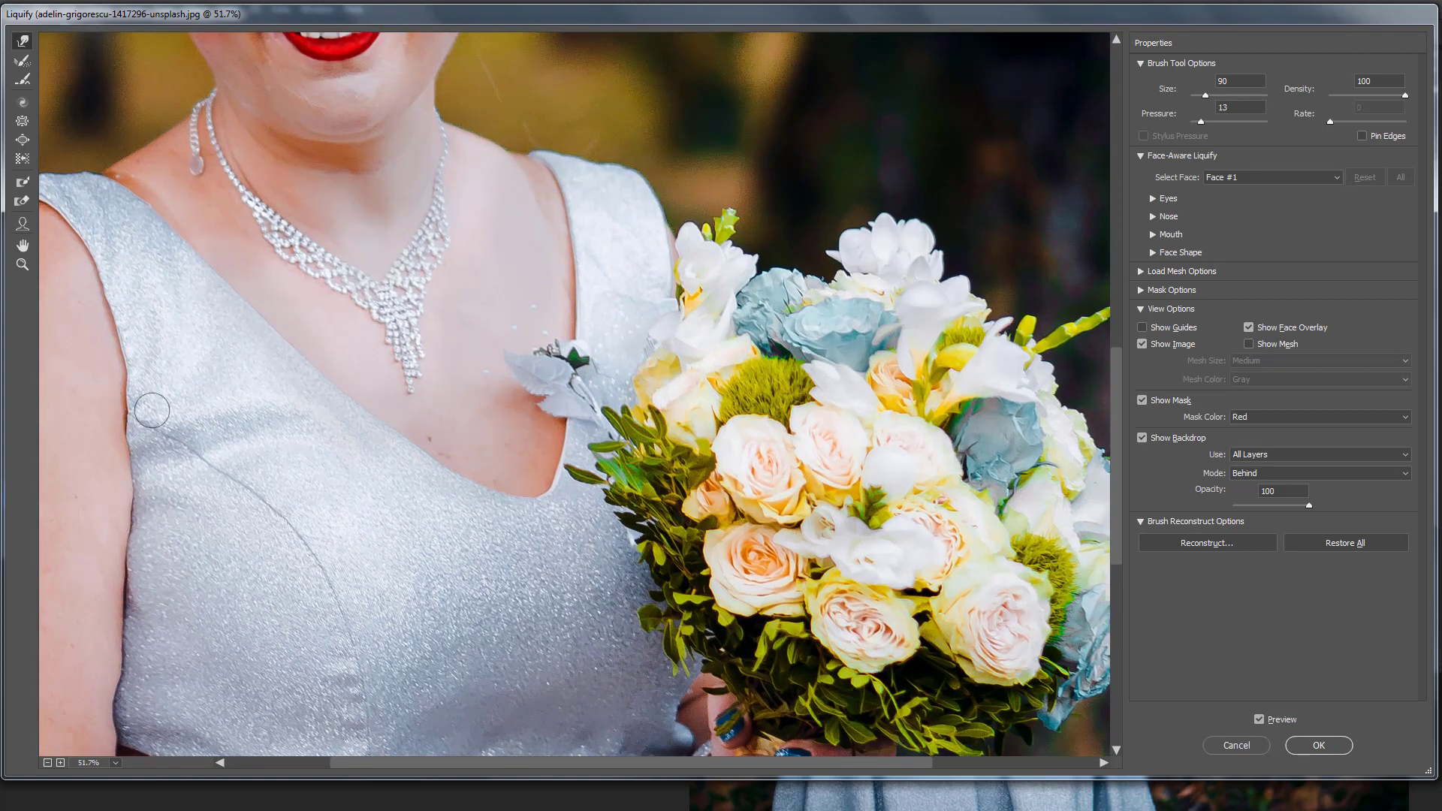
{"action": "left_click_drag", "start_coordinate": [187, 534], "coordinate": [374, 385]}
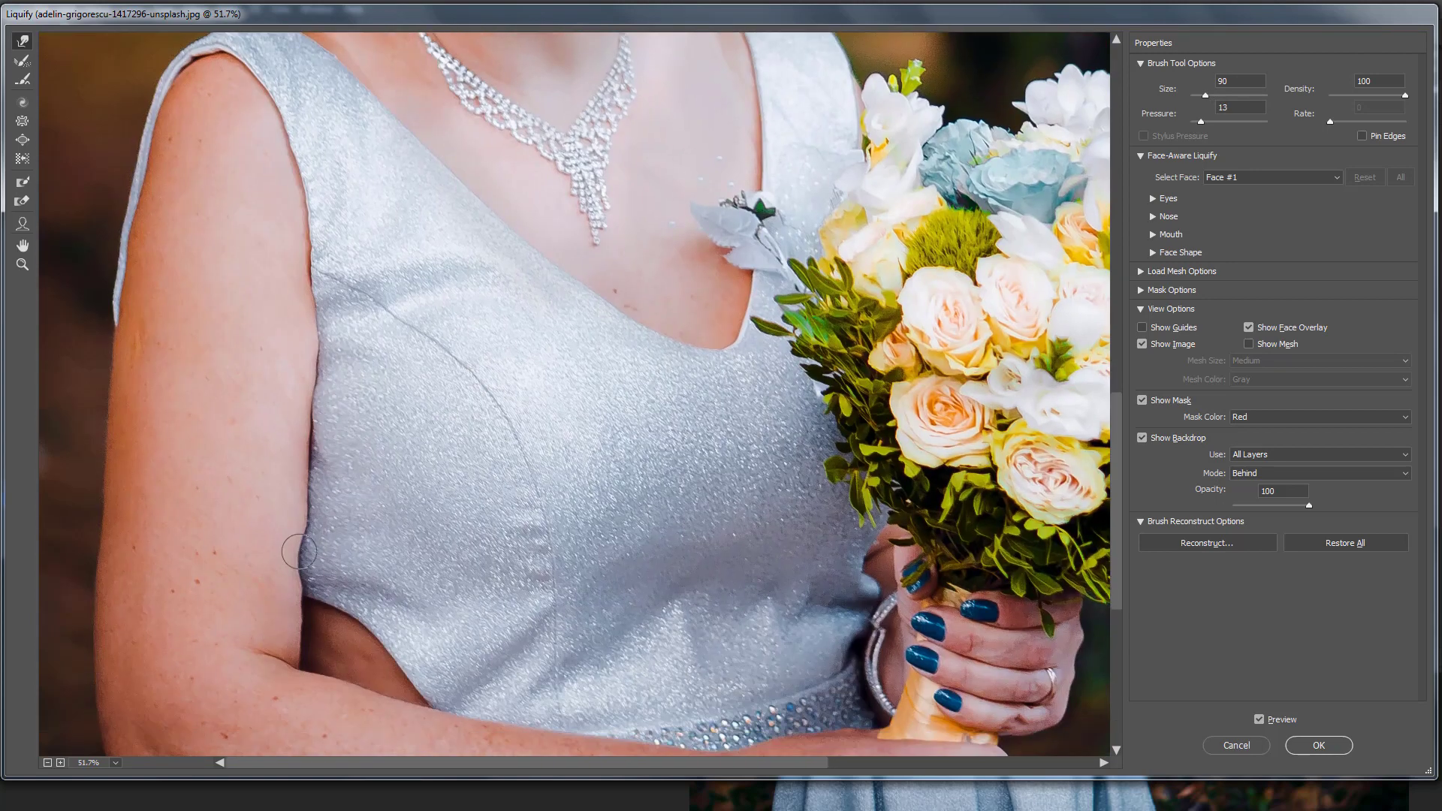
{"action": "left_click_drag", "start_coordinate": [329, 523], "coordinate": [312, 537]}
{"action": "left_click_drag", "start_coordinate": [339, 441], "coordinate": [304, 431]}
{"action": "left_click_drag", "start_coordinate": [335, 368], "coordinate": [304, 365]}
{"action": "left_click", "coordinate": [1324, 746]}
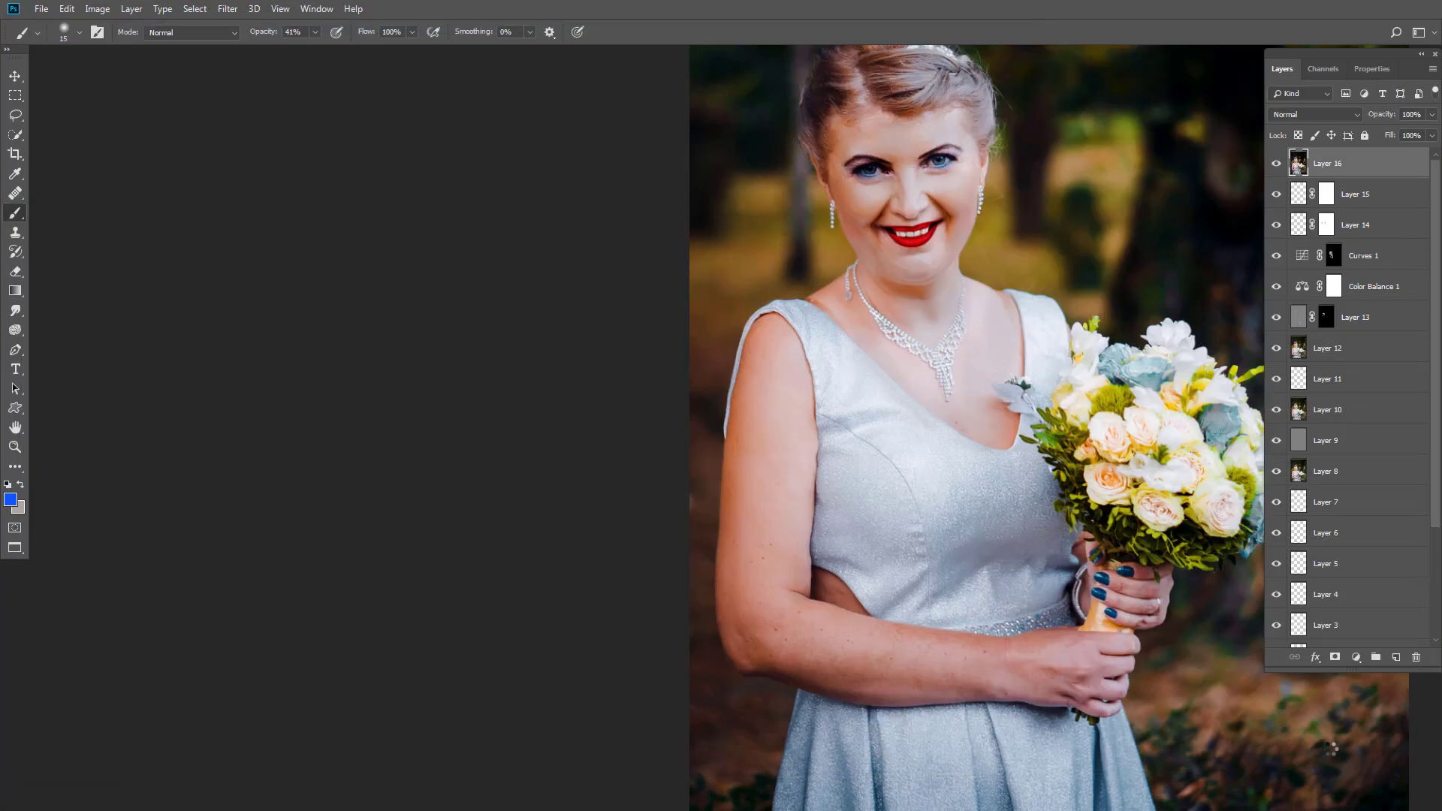
Compare the retouched portrait with the original by toggling the visibility of all layers above Layer 0.
{"action": "scroll", "coordinate": [1056, 623], "scroll_direction": "up", "scroll_amount": 3}
{"action": "left_click_drag", "start_coordinate": [1056, 624], "coordinate": [1037, 659]}
{"action": "left_click_drag", "start_coordinate": [1007, 346], "coordinate": [657, 605]}
{"action": "scroll", "coordinate": [1027, 631], "scroll_direction": "up", "scroll_amount": 1}
{"action": "scroll", "coordinate": [1414, 633], "scroll_direction": "down", "scroll_amount": 5}
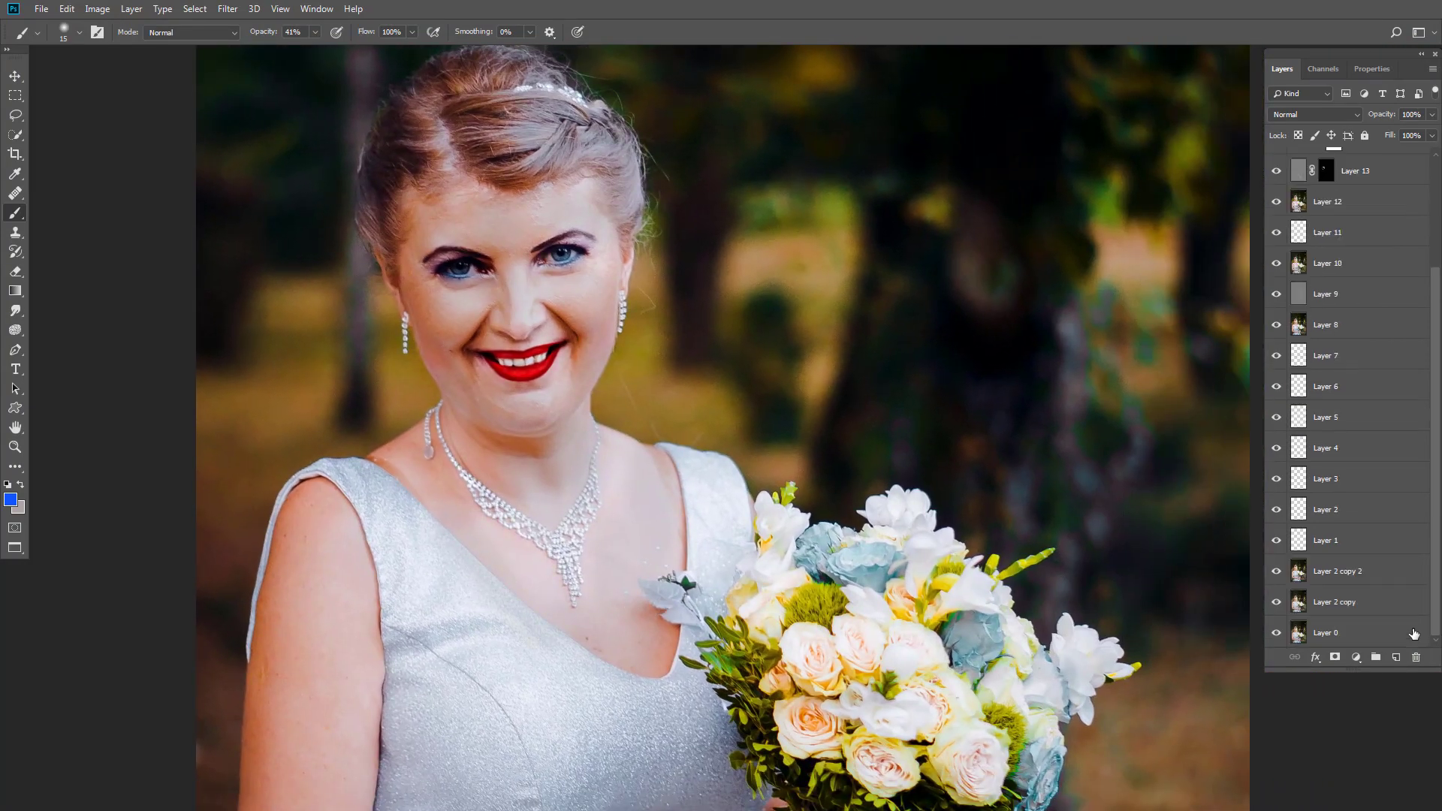
{"action": "left_click", "coordinate": [1275, 635], "text": "alt"}
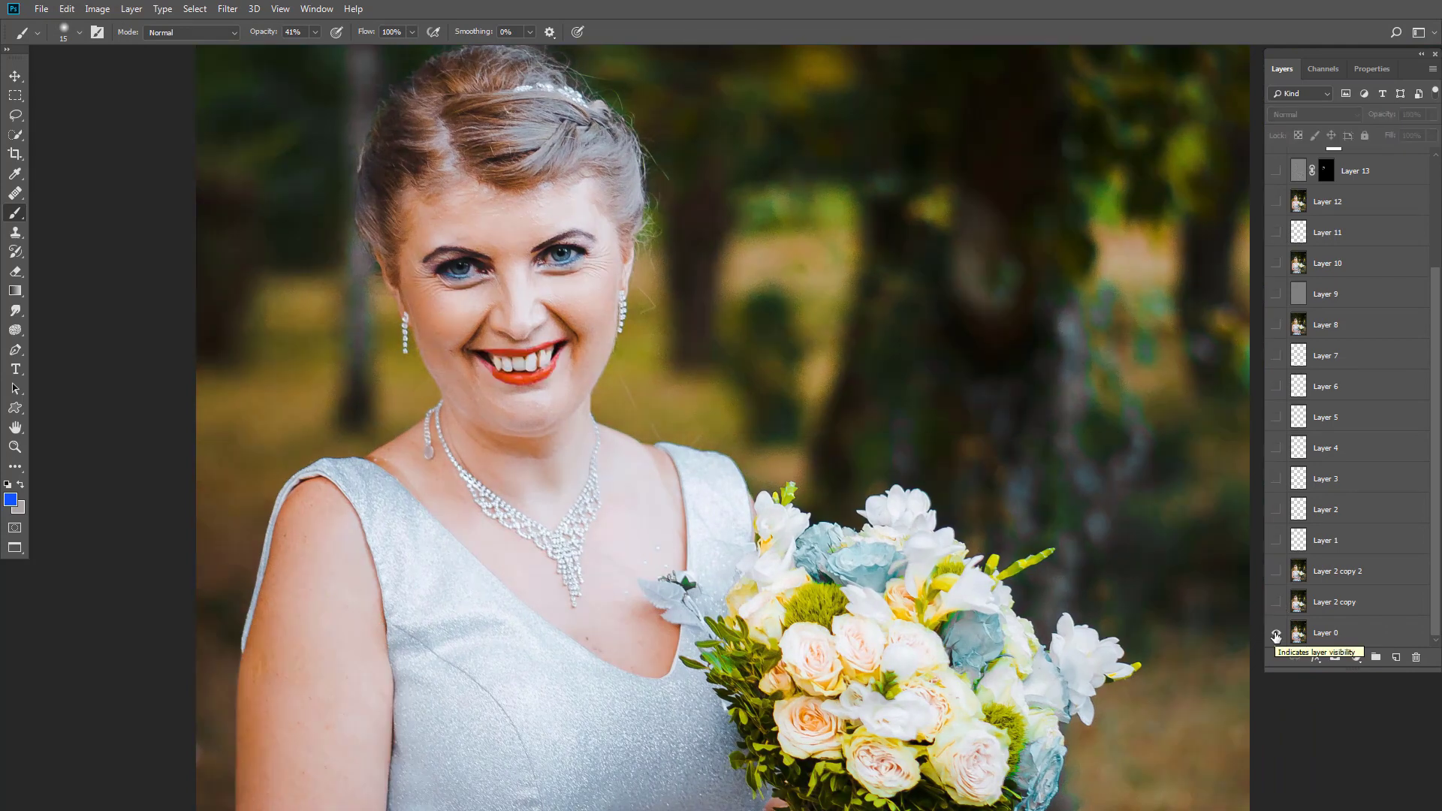
{"action": "left_click", "coordinate": [1276, 635], "text": "alt"}
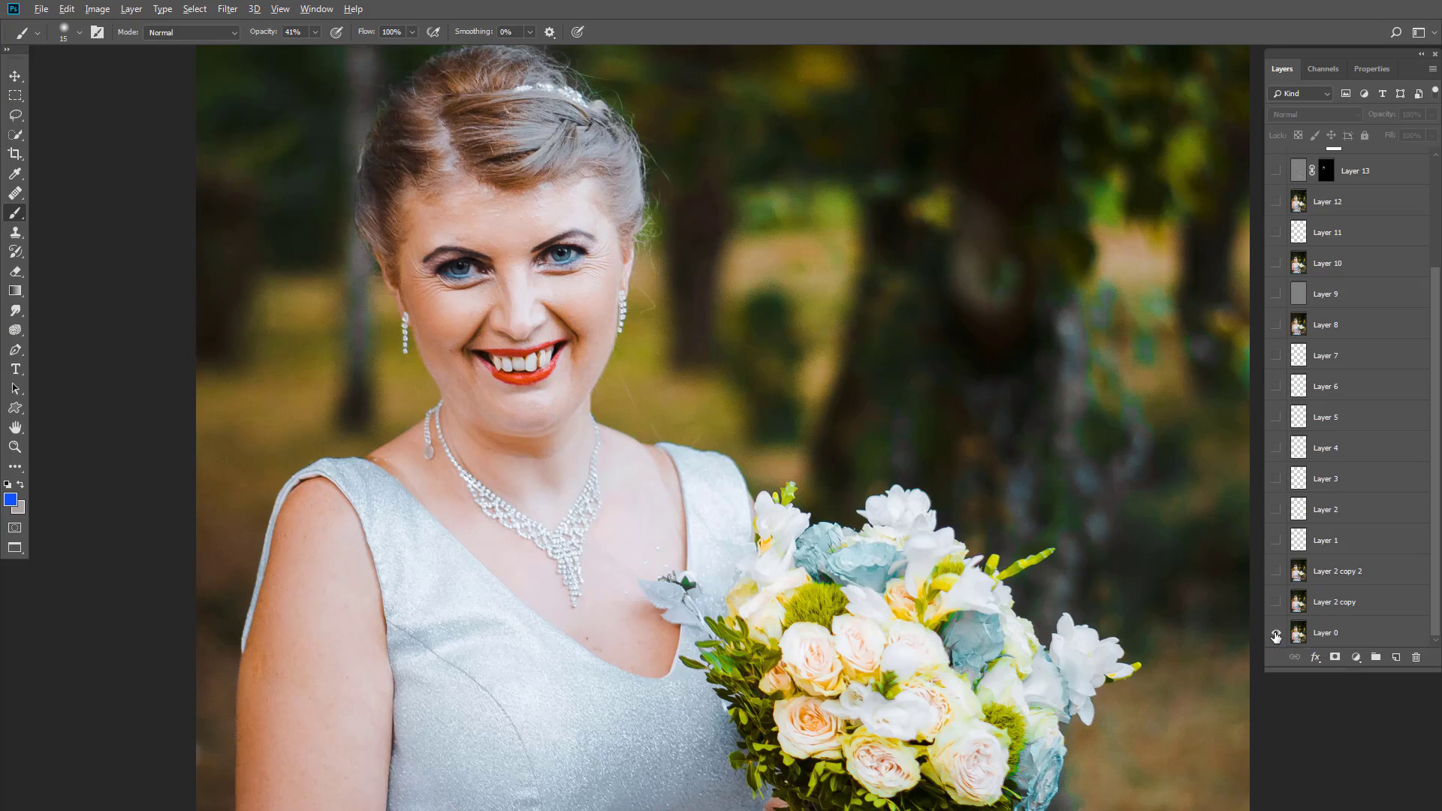